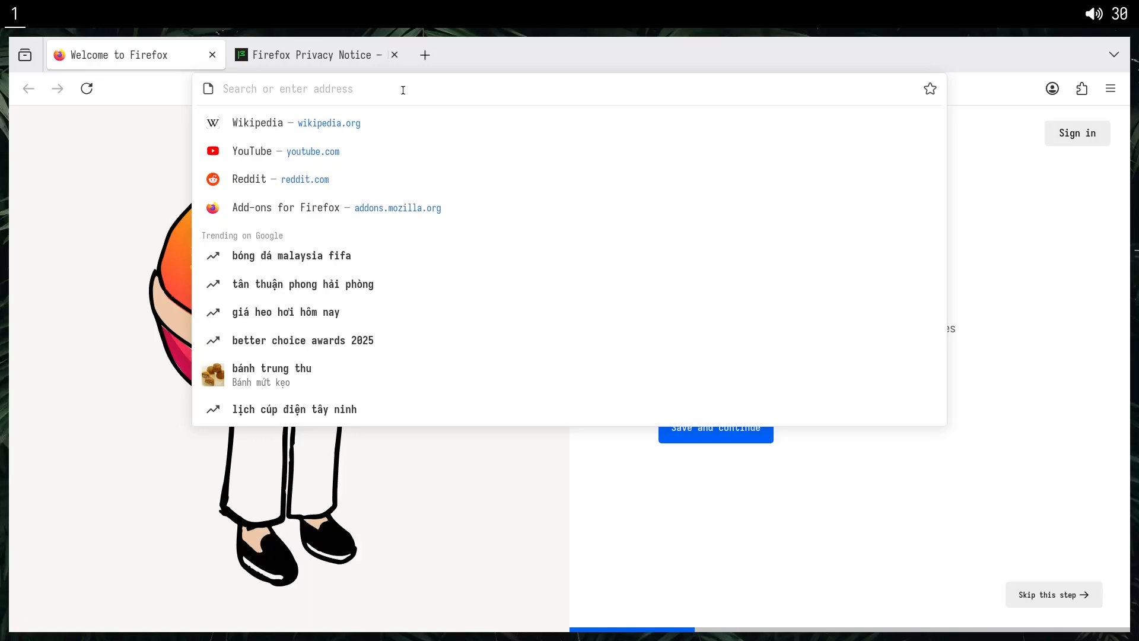
Search the web for "betterfox github", open the yokoffing/Betterfox repository and dismiss the page-summary pop-up.
text(betterfox)
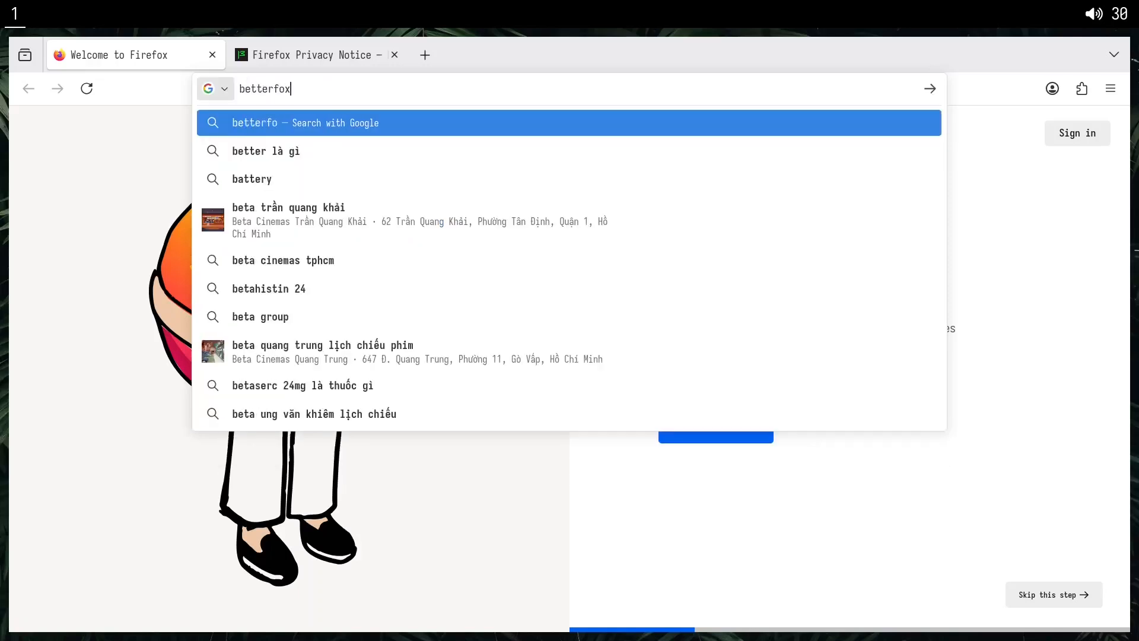
text( github)
key(Return)
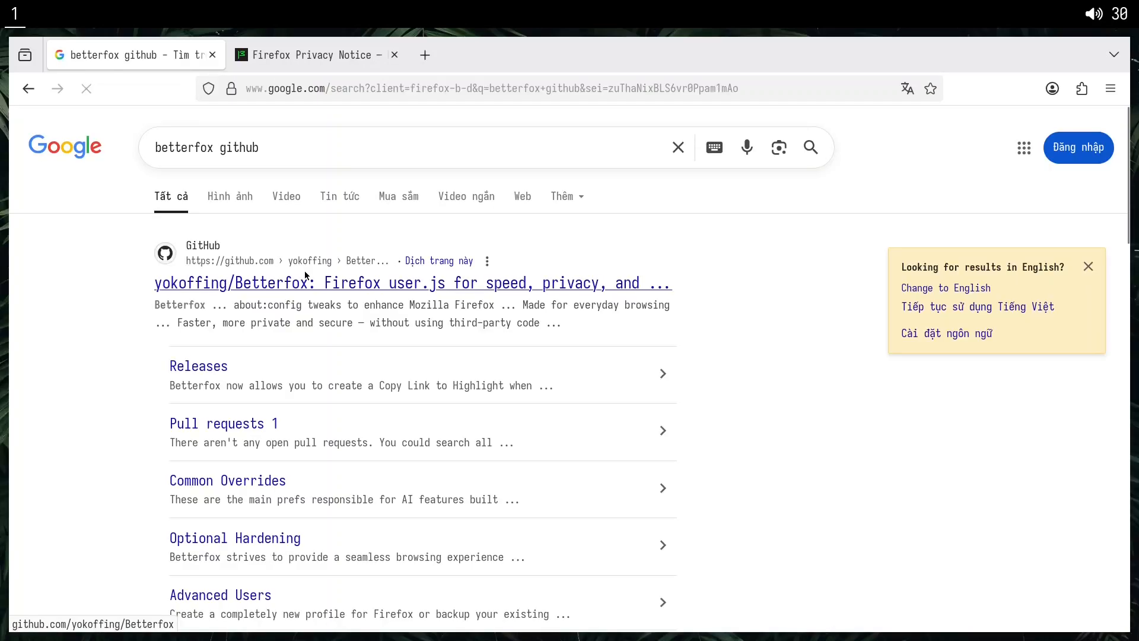
click(306, 276)
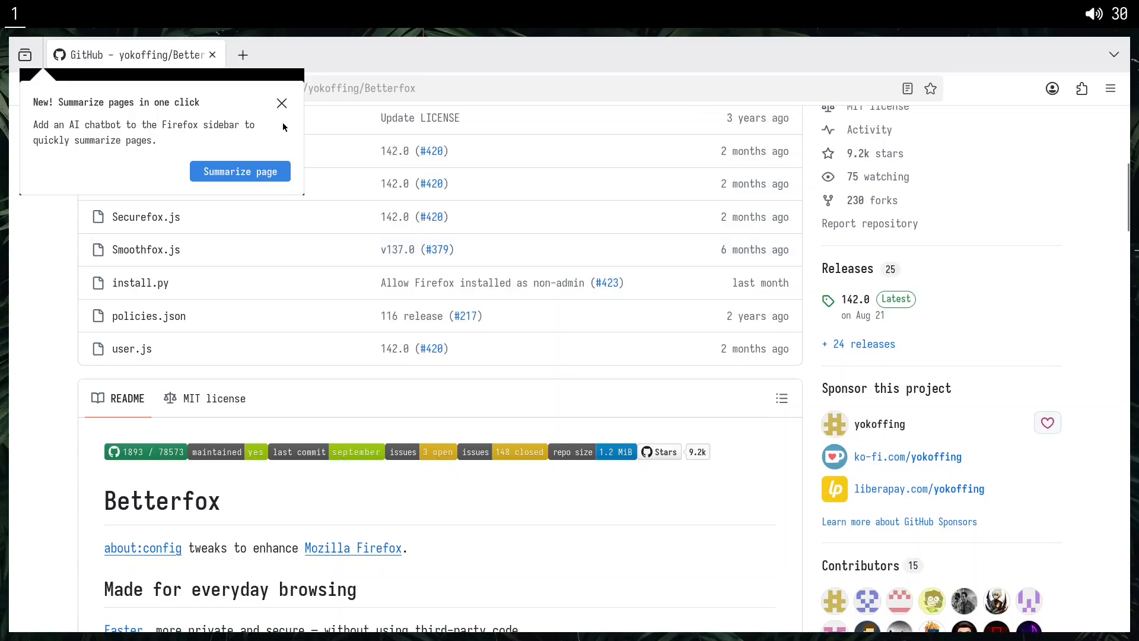
click(282, 103)
Copy the Betterfox repository's web address and open a terminal.
click(336, 90)
key(ctrl+c)
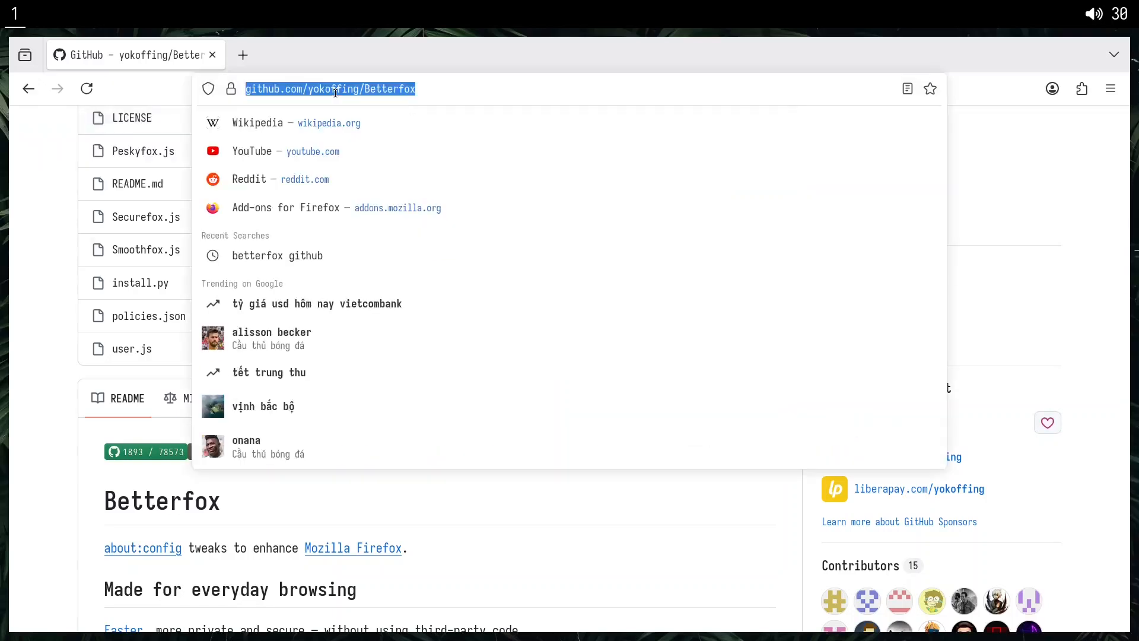
key(super+Return)
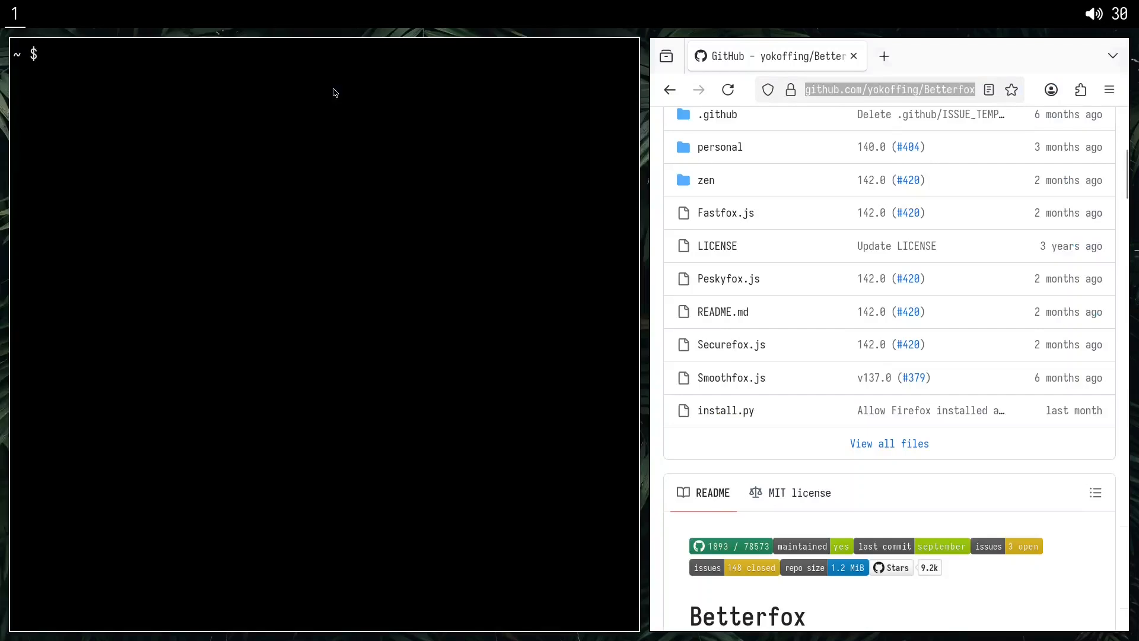
text(mkdir git)
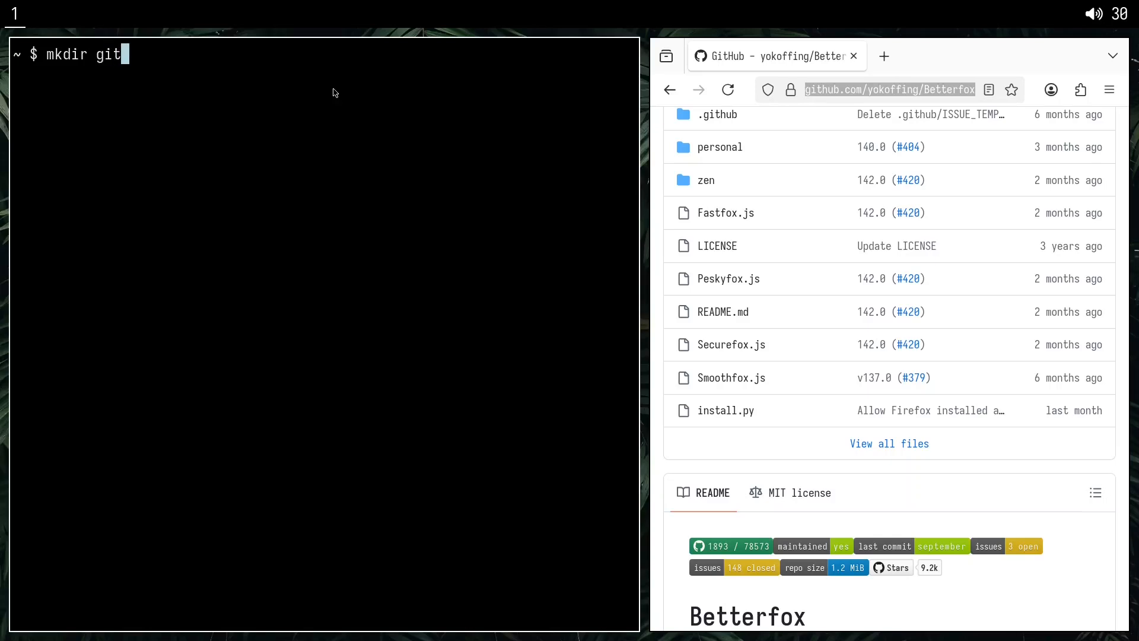
key(ctrl+u)
text(cd git)
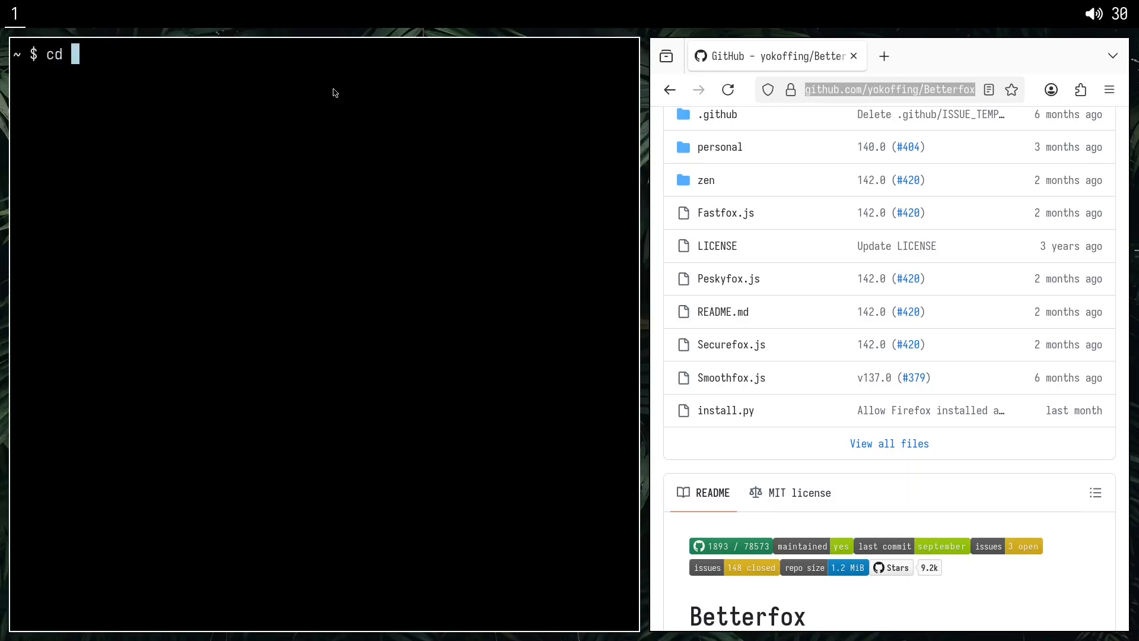
key(Return)
text(git clone)
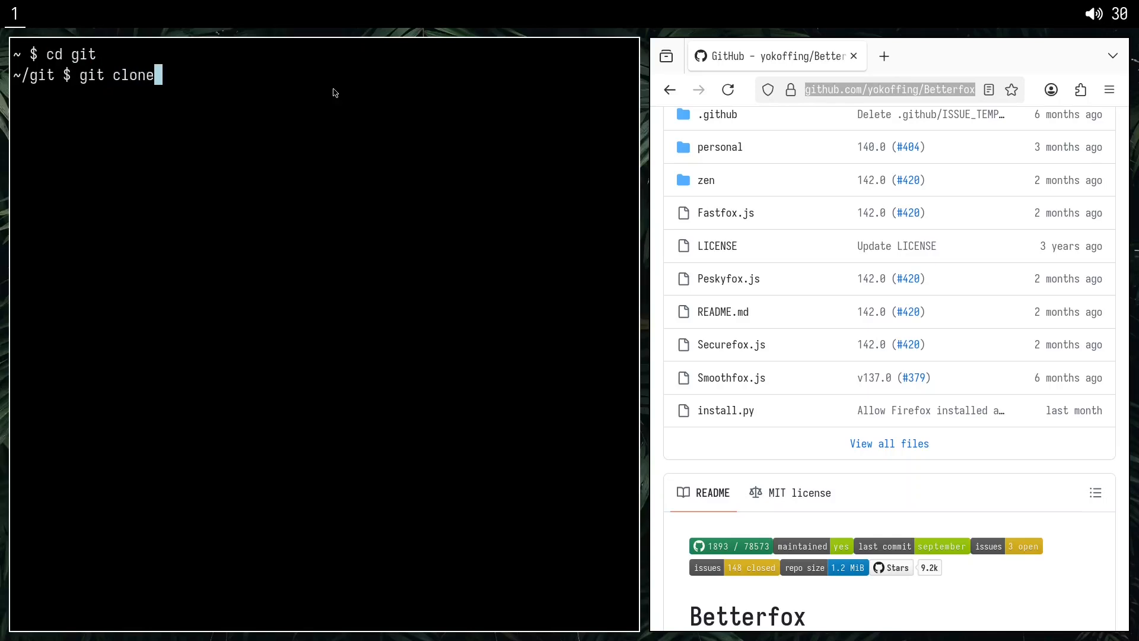
key(ctrl+shift+v)
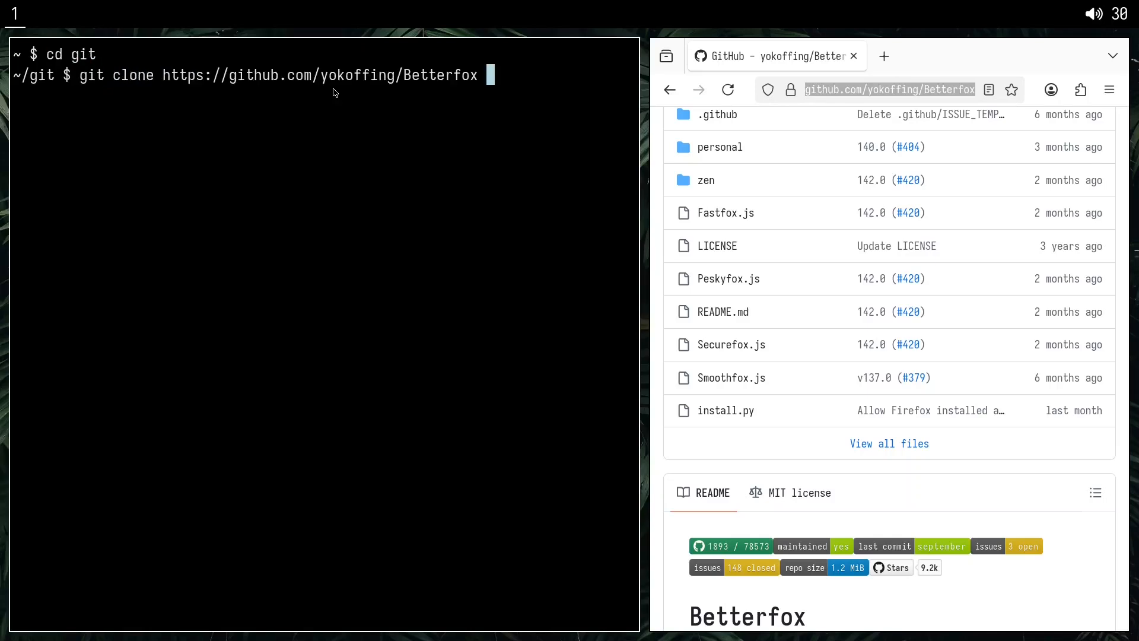
text(betterfox)
key(Return)
key(ctrl+l)
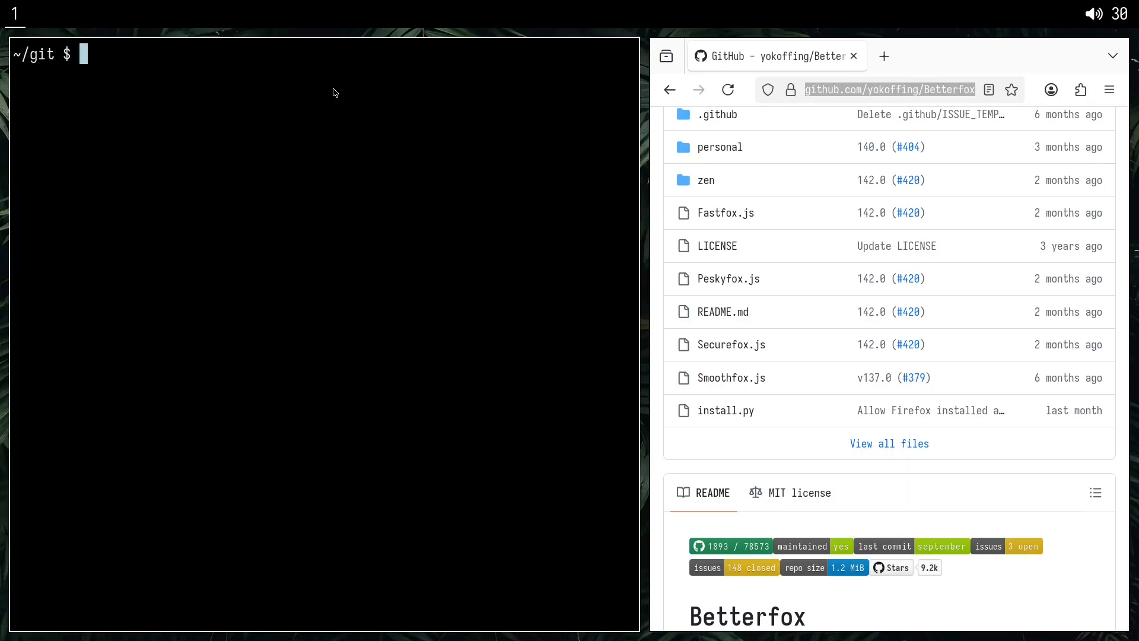
Change into the betterfox folder, list its contents and highlight user.js.
text(cd be)
key(Tab)
key(Return)
text(l)
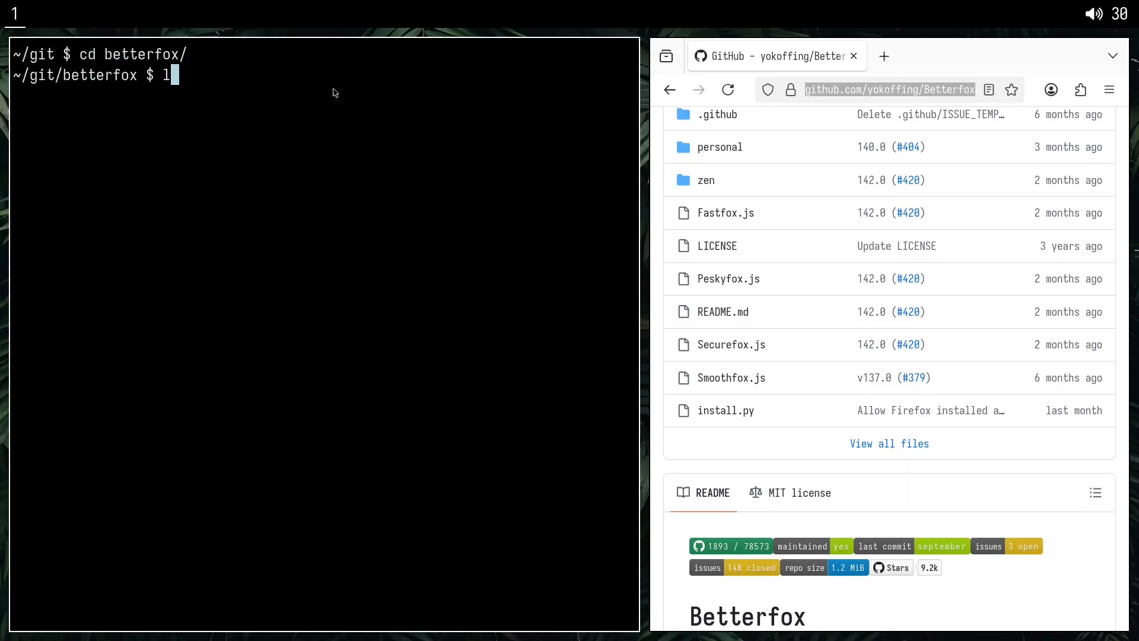
text(s)
key(Return)
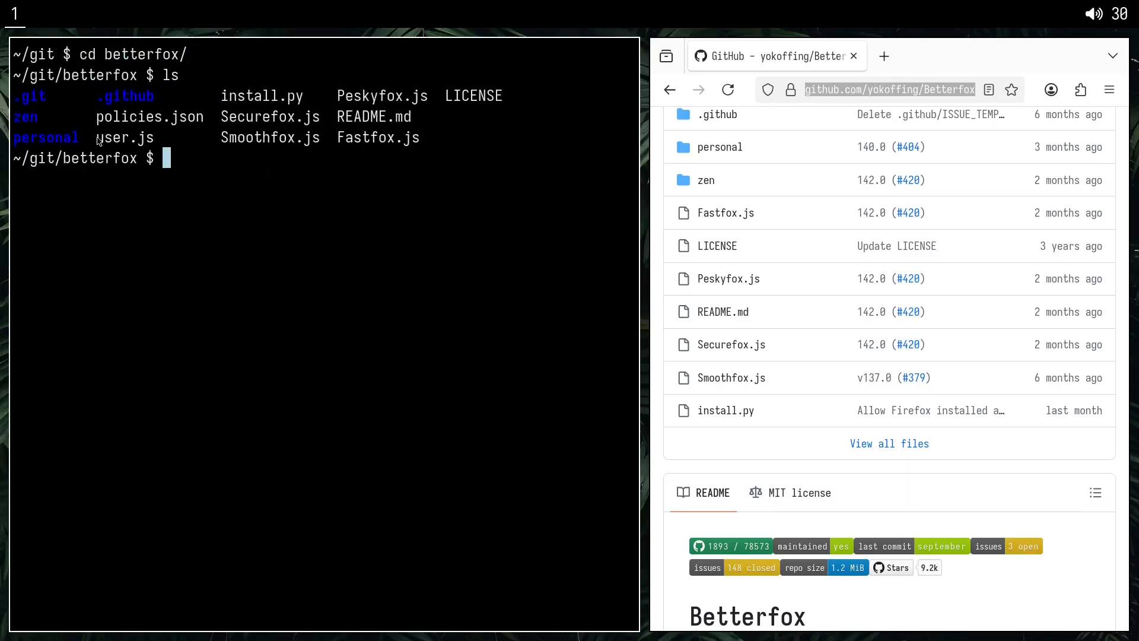
drag(97, 140, 153, 141)
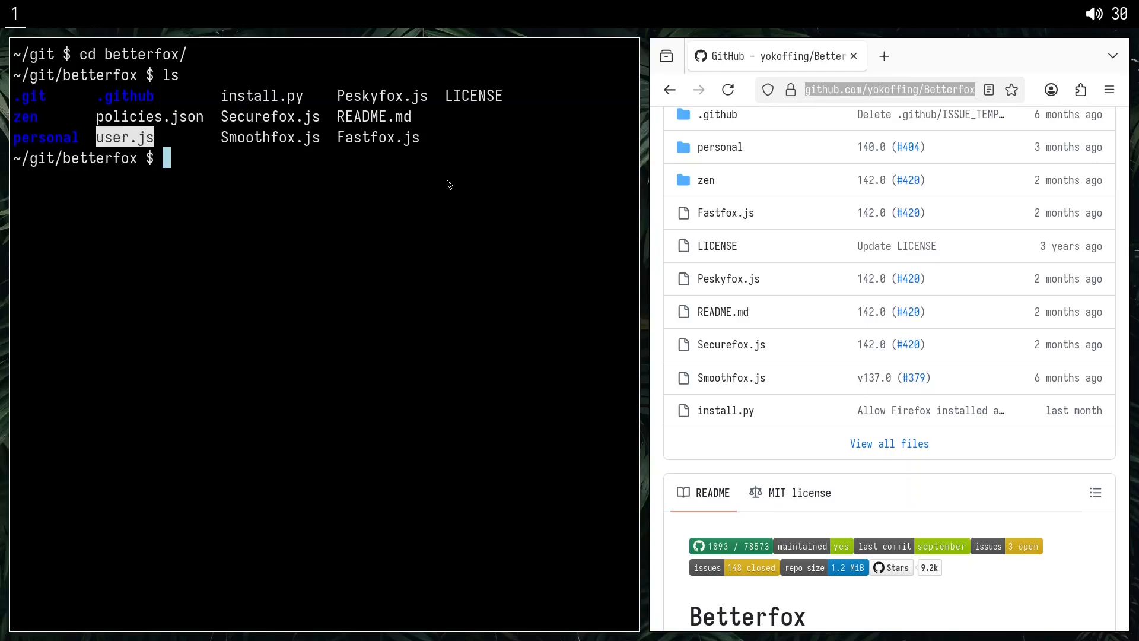
Swap the terminal and browser windows and load the about:profiles page in Firefox.
key(super+shift+Right)
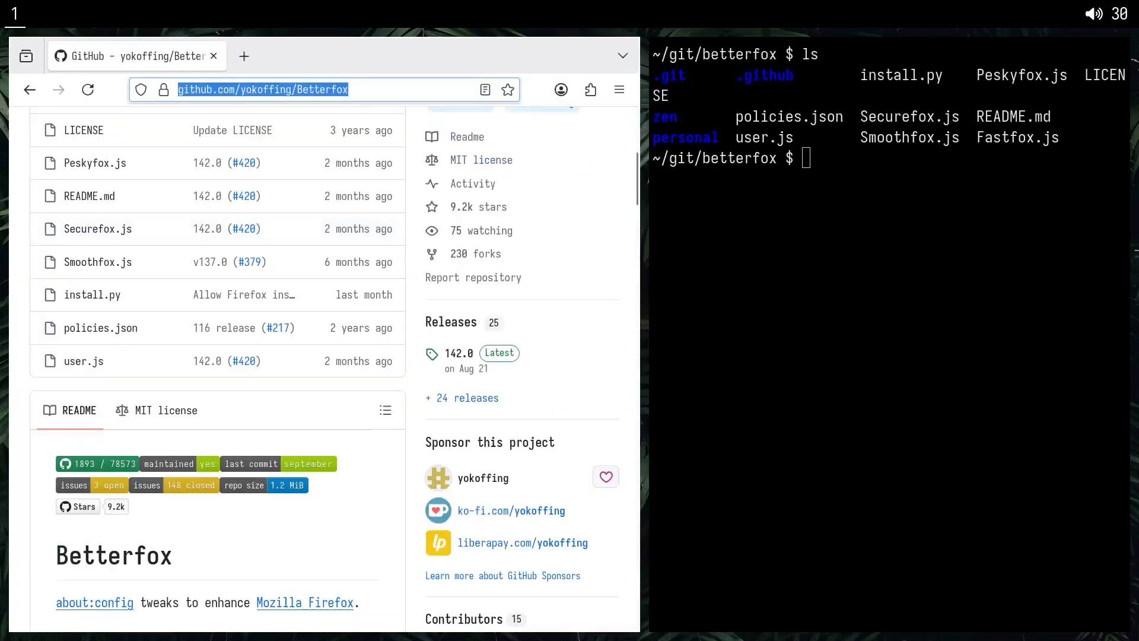
text(about:profil)
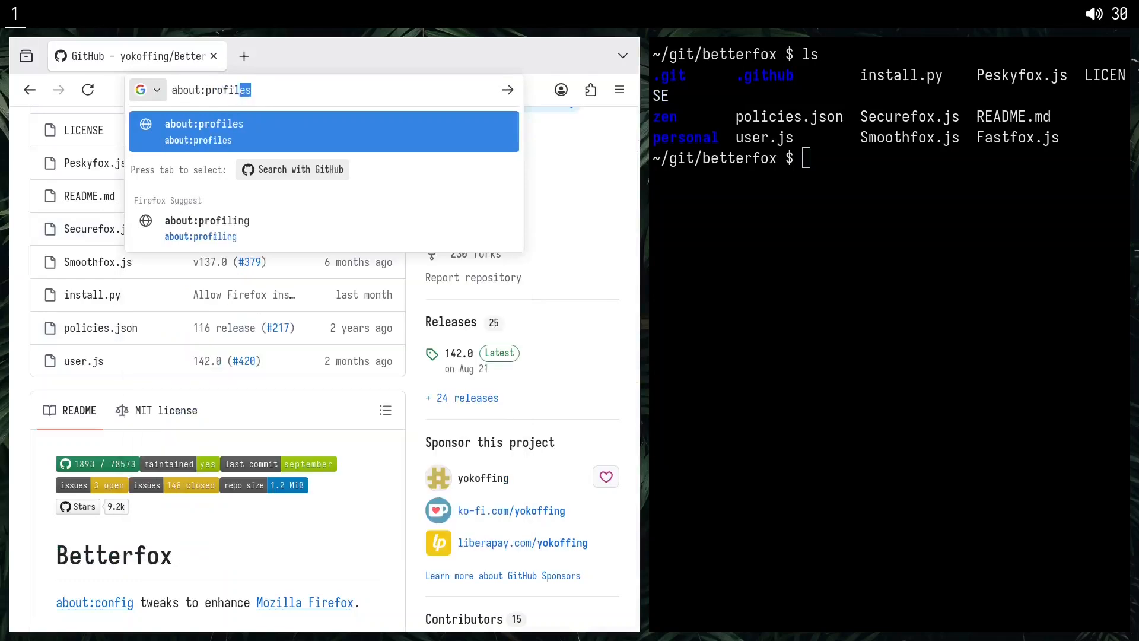
text(es)
key(Return)
Start creating a new Firefox profile and name it kitu.
scroll(256, 329, down, 5)
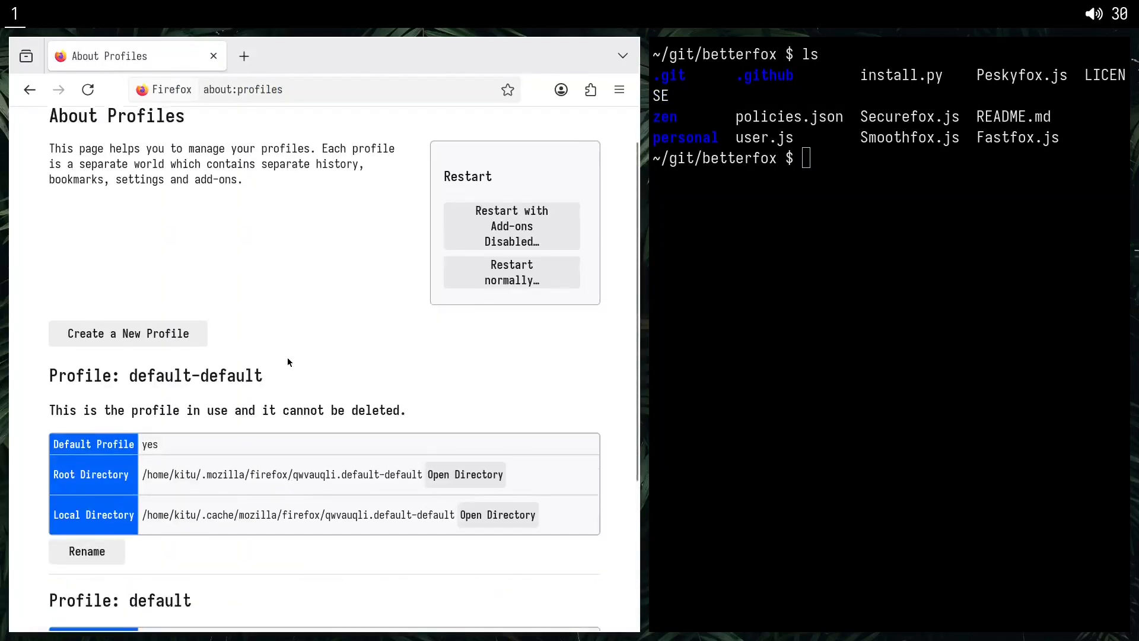
scroll(344, 235, up, 5)
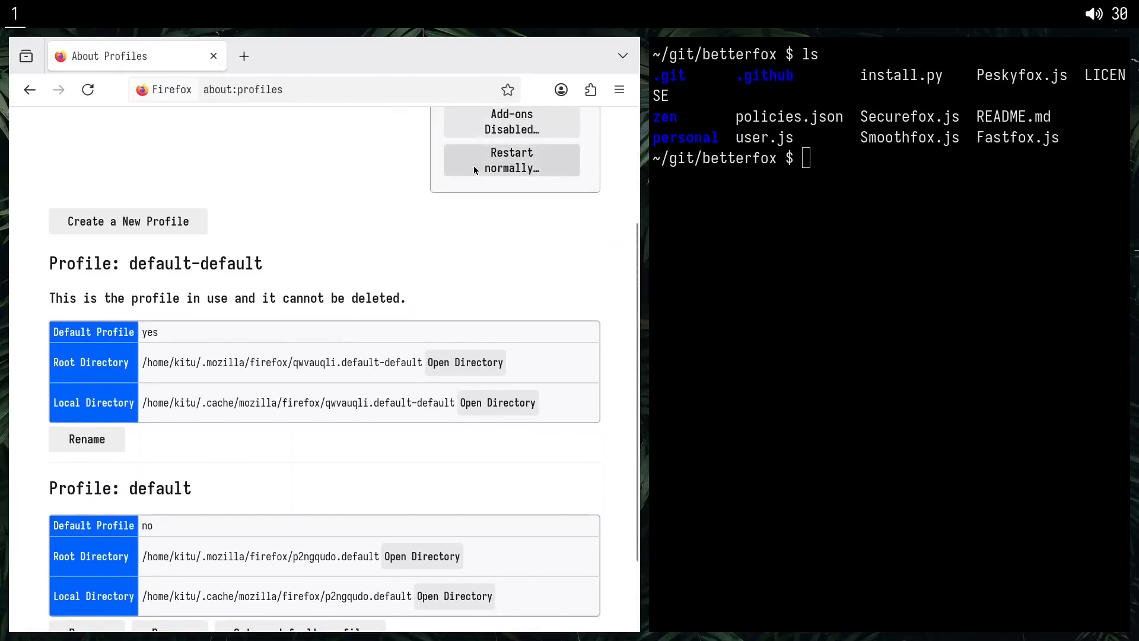
scroll(398, 314, down, 2)
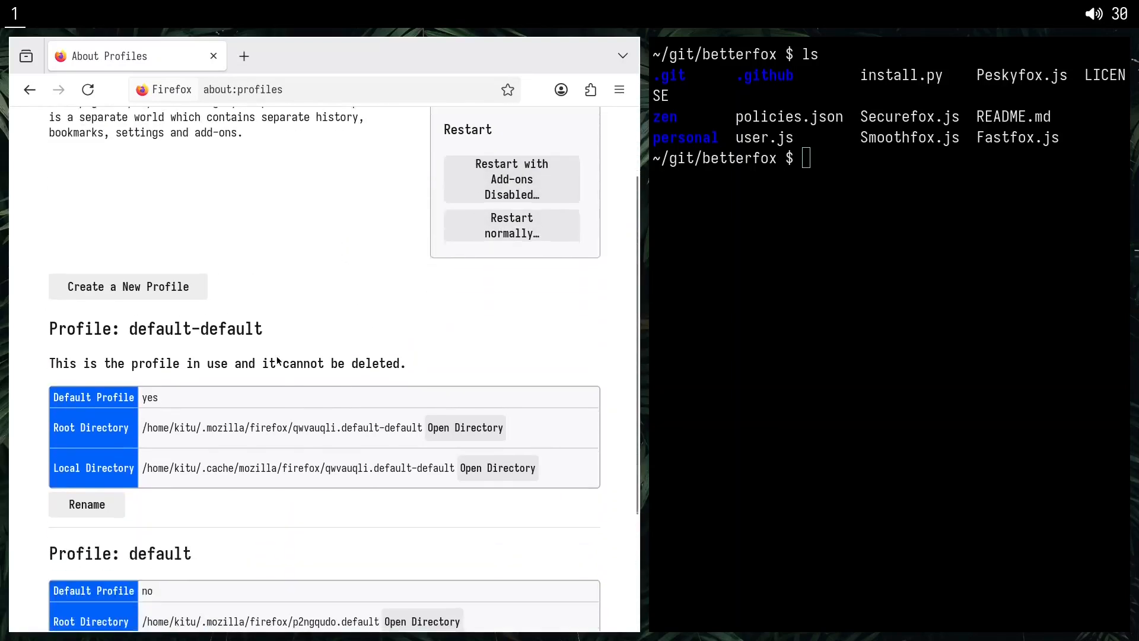
click(127, 294)
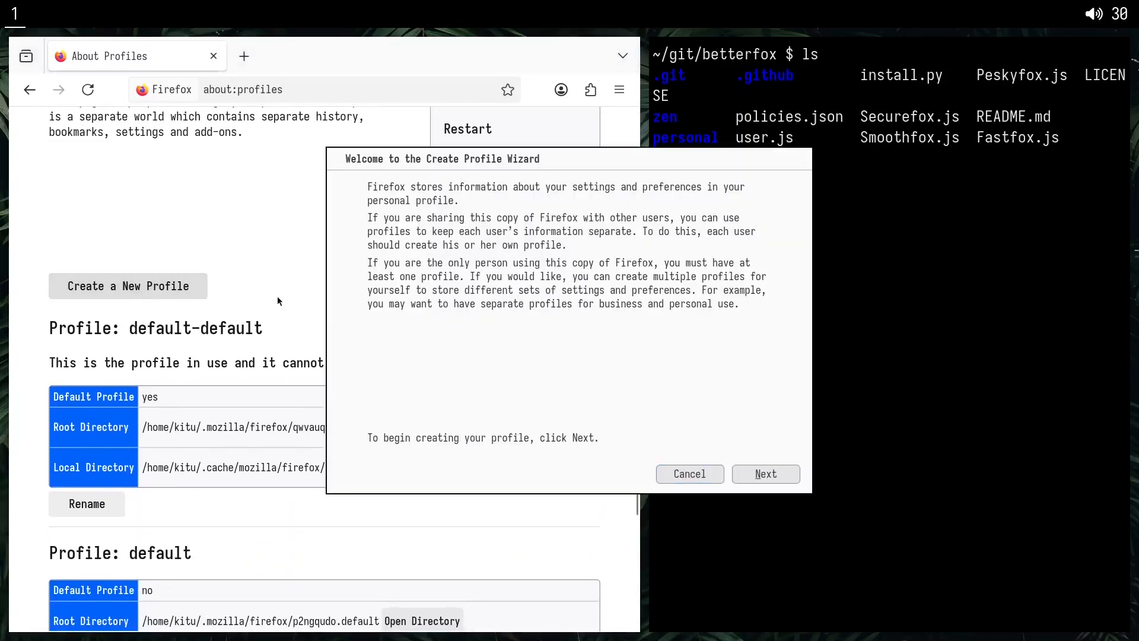
click(785, 479)
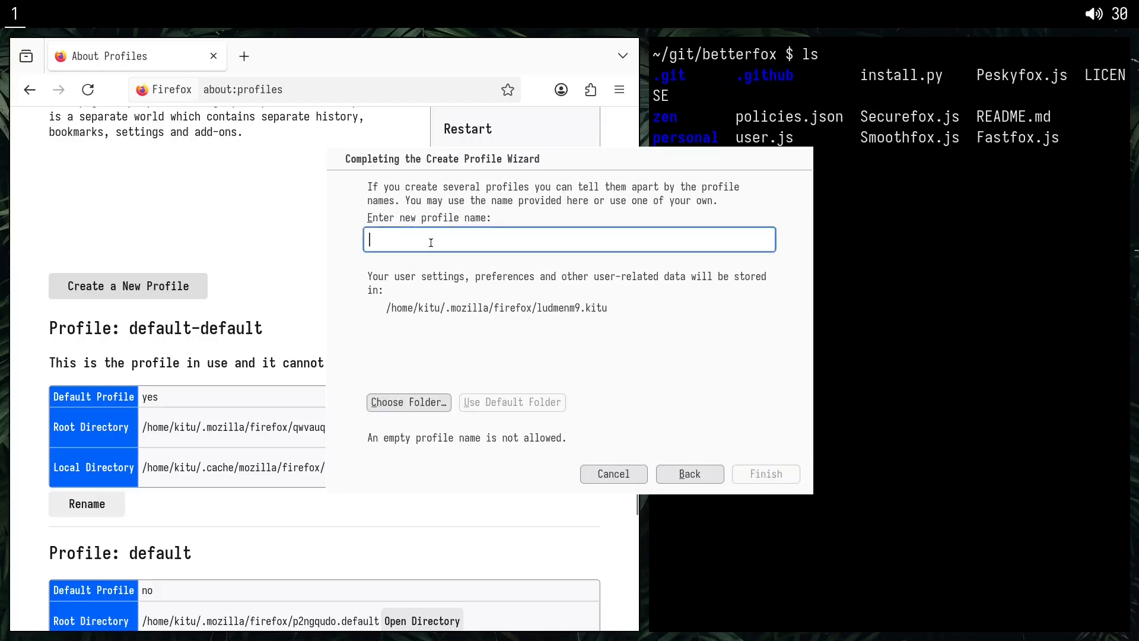
text(kitu)
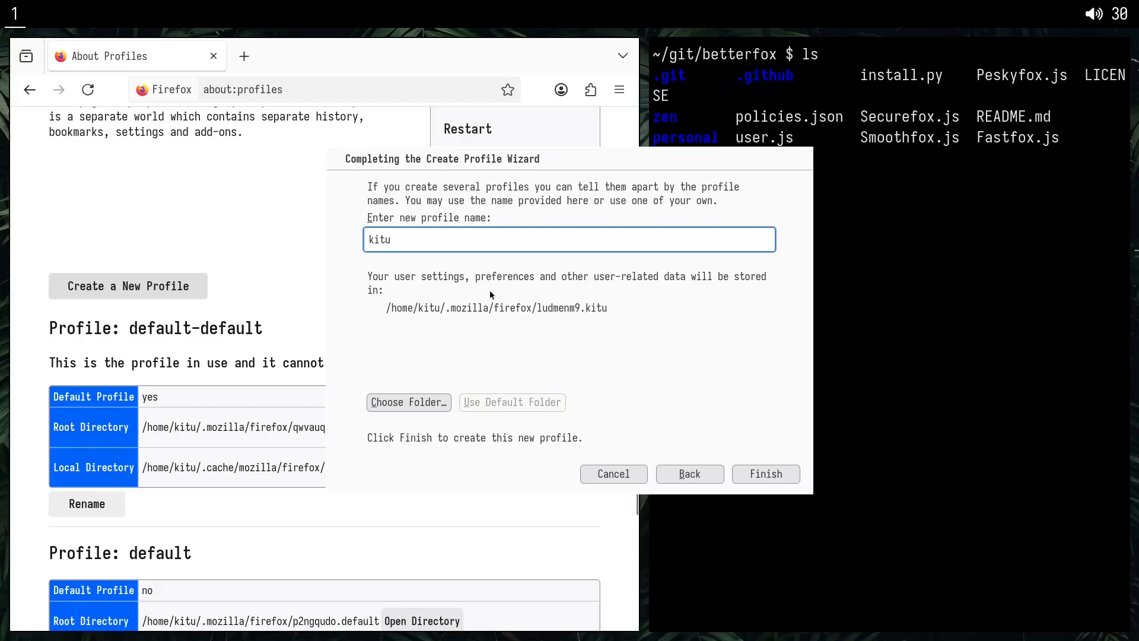
Create a kitu folder inside .mozilla/firefox, set it as the profile's storage location and finish creating the profile.
click(408, 406)
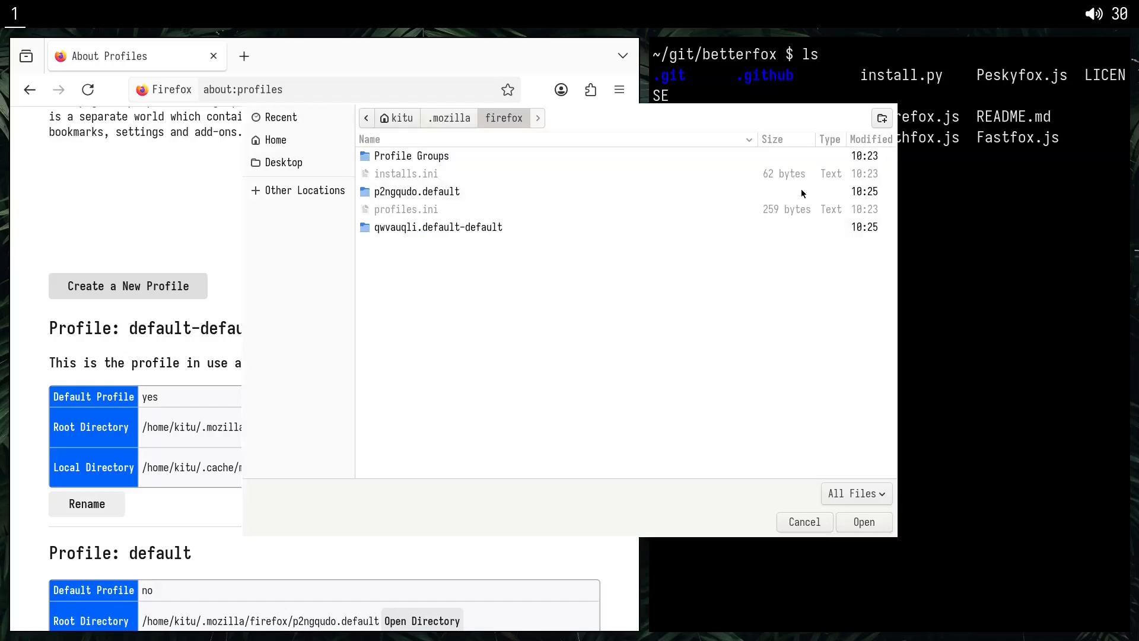
click(882, 118)
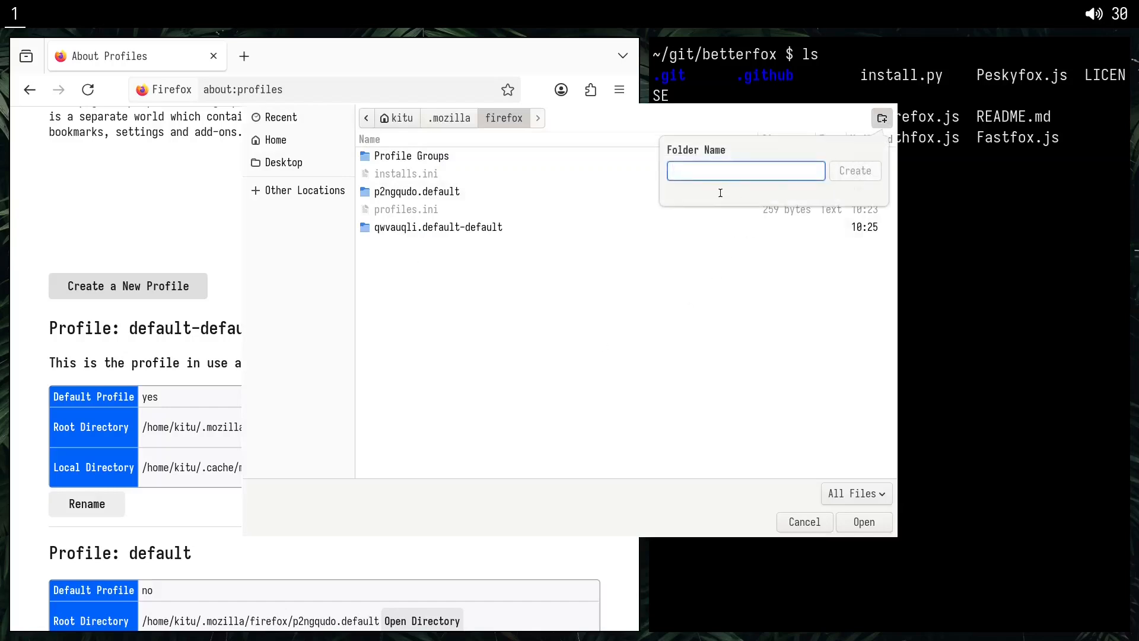
text(kitu)
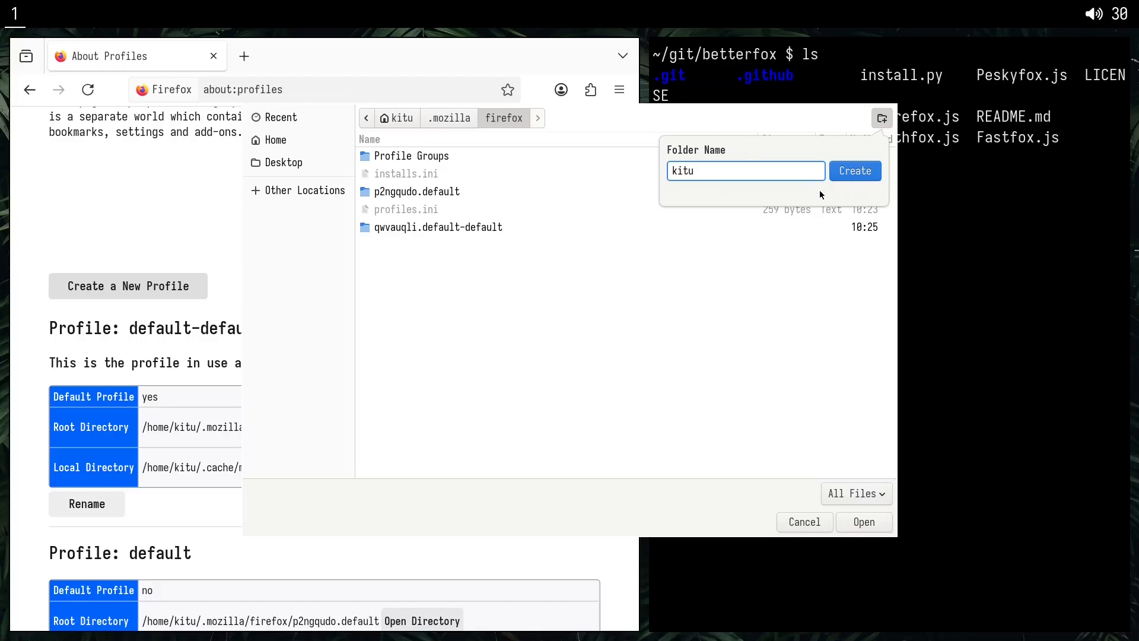
click(855, 171)
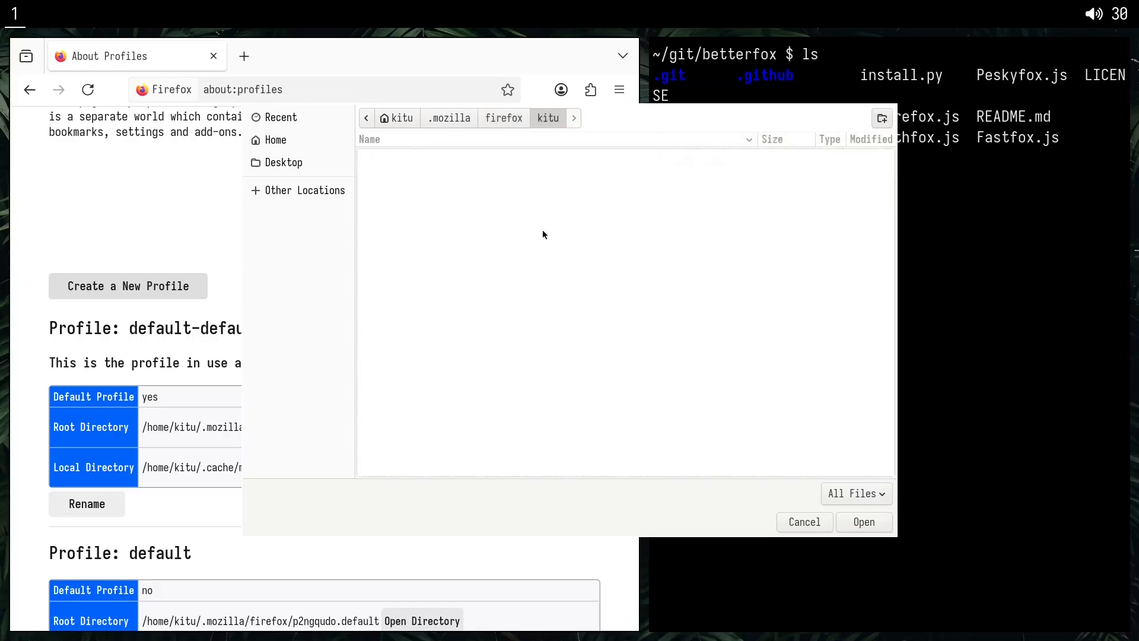
click(871, 528)
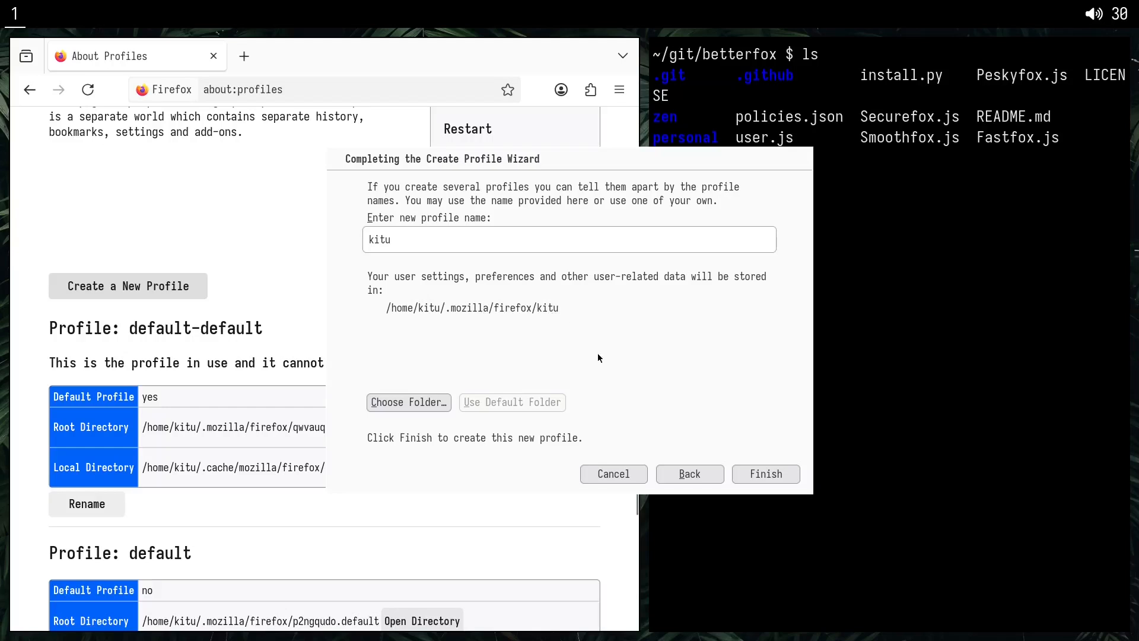
click(755, 475)
Review the kitu profile's default status and root directory, and close the browser.
scroll(309, 407, down, 3)
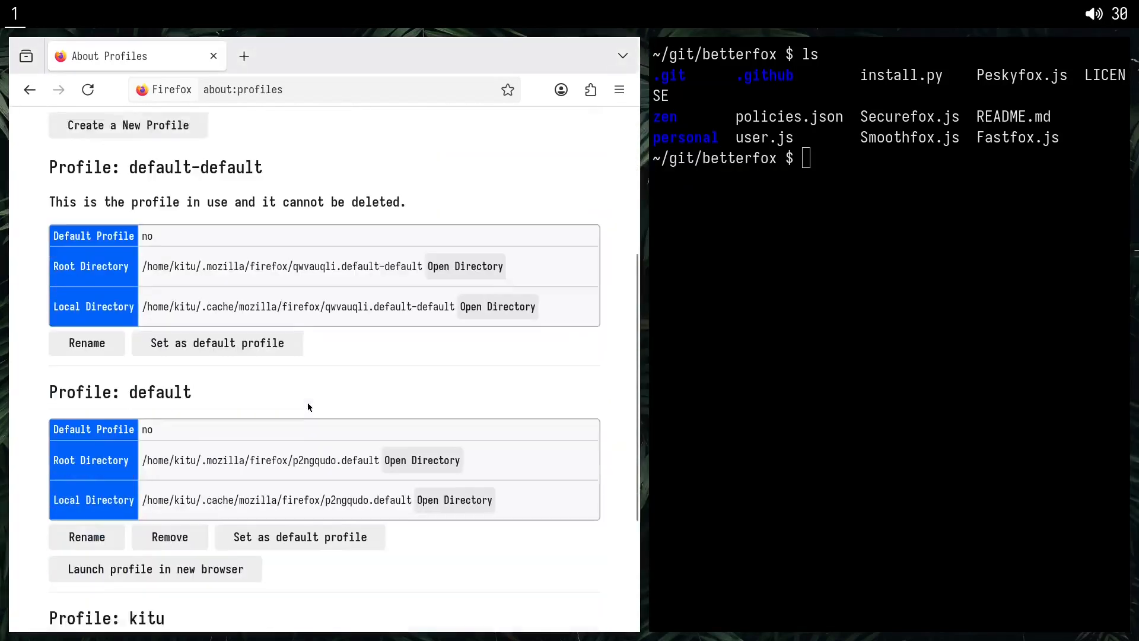
scroll(154, 235, down, 3)
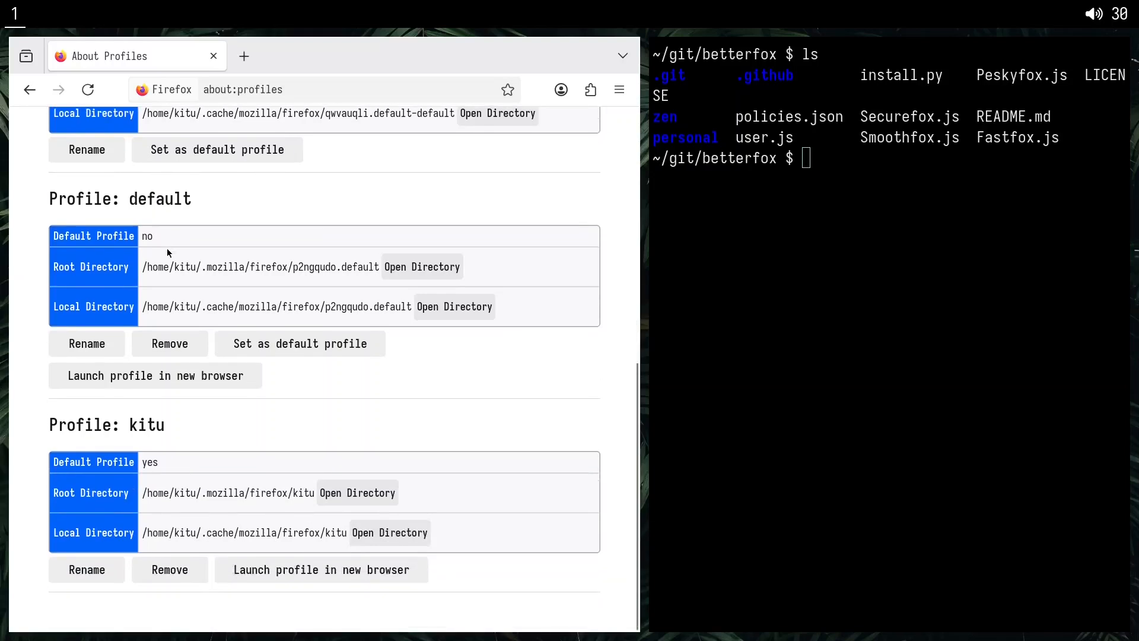
drag(54, 418, 261, 470)
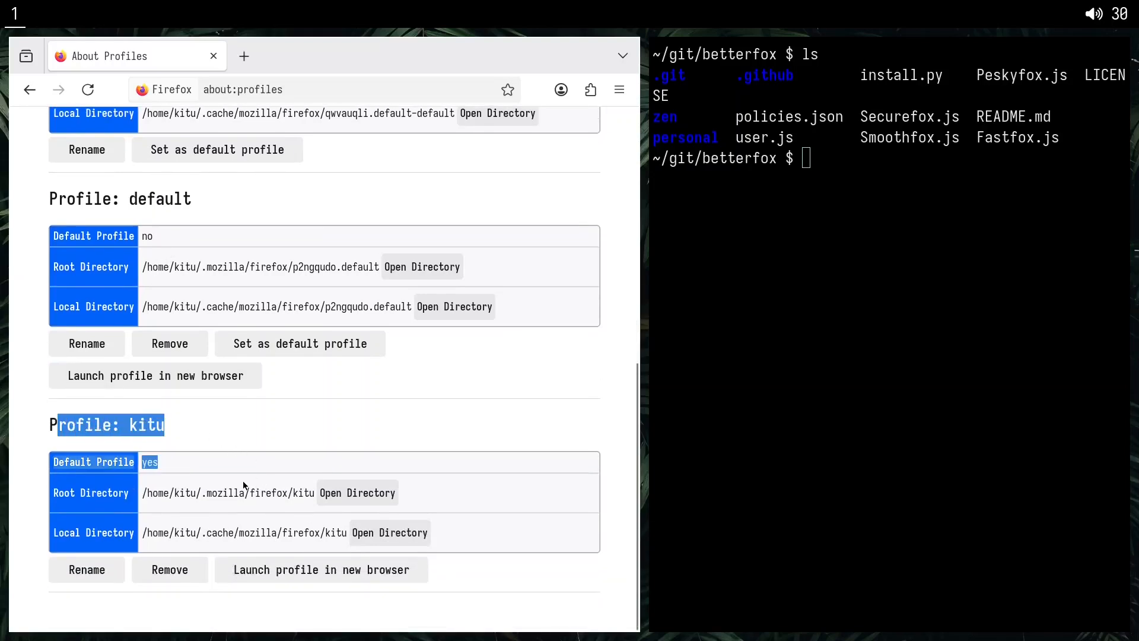
click(243, 482)
drag(75, 429, 261, 444)
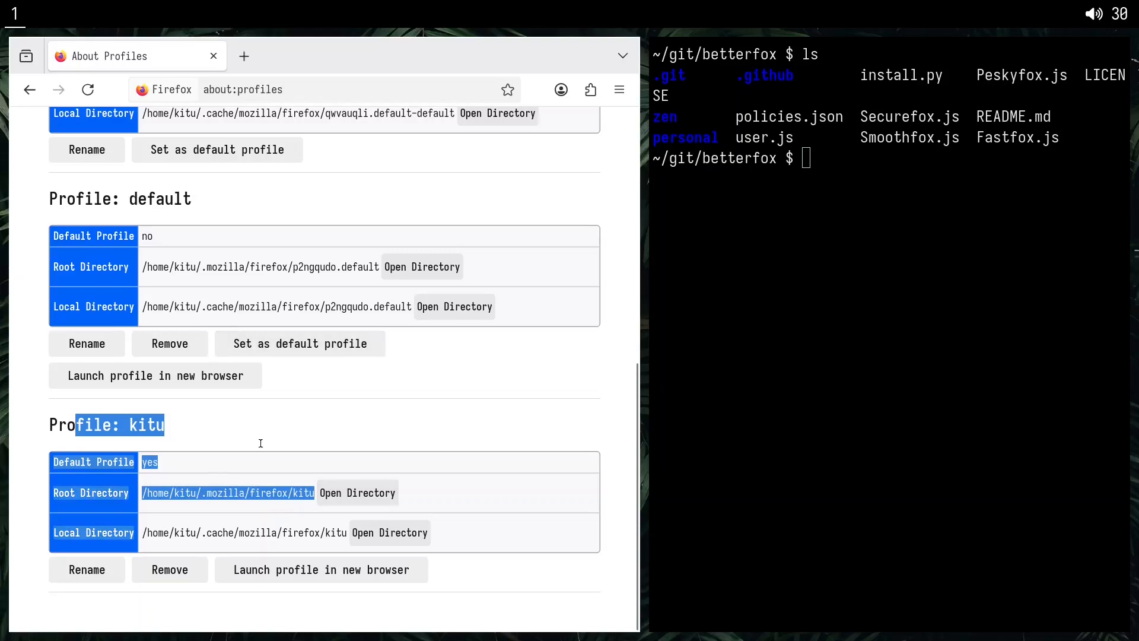
drag(167, 498, 313, 410)
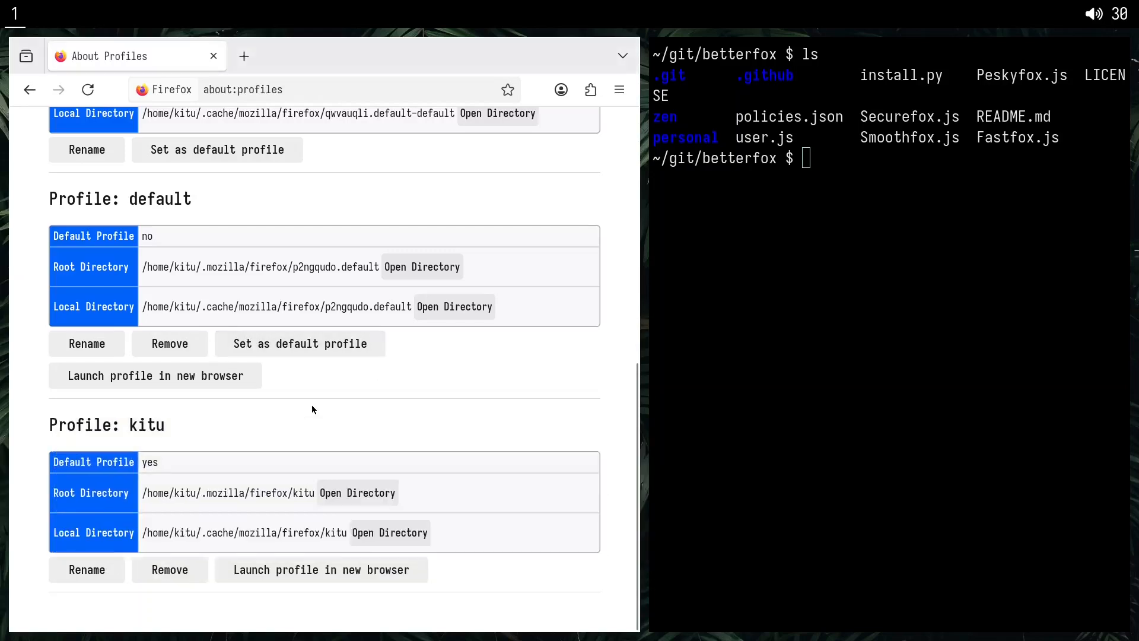
key(super+q)
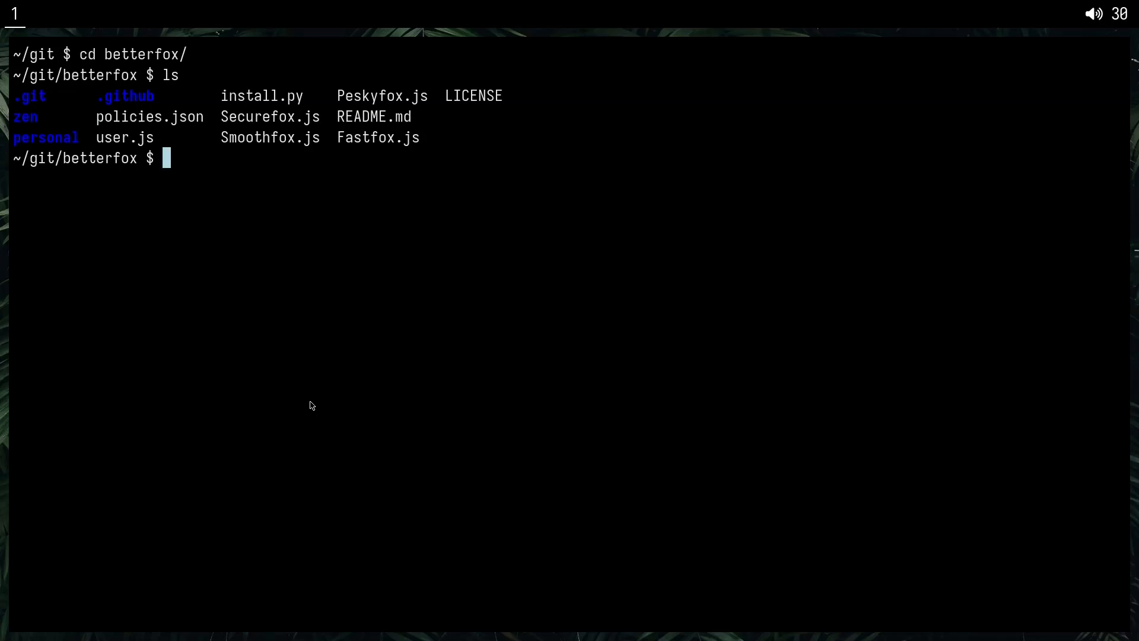
Symlink user.js from the betterfox repository into /home/kitu/.mozilla/firefox/kitu/, using $PWD for the source path.
text(ln -s $PWD/)
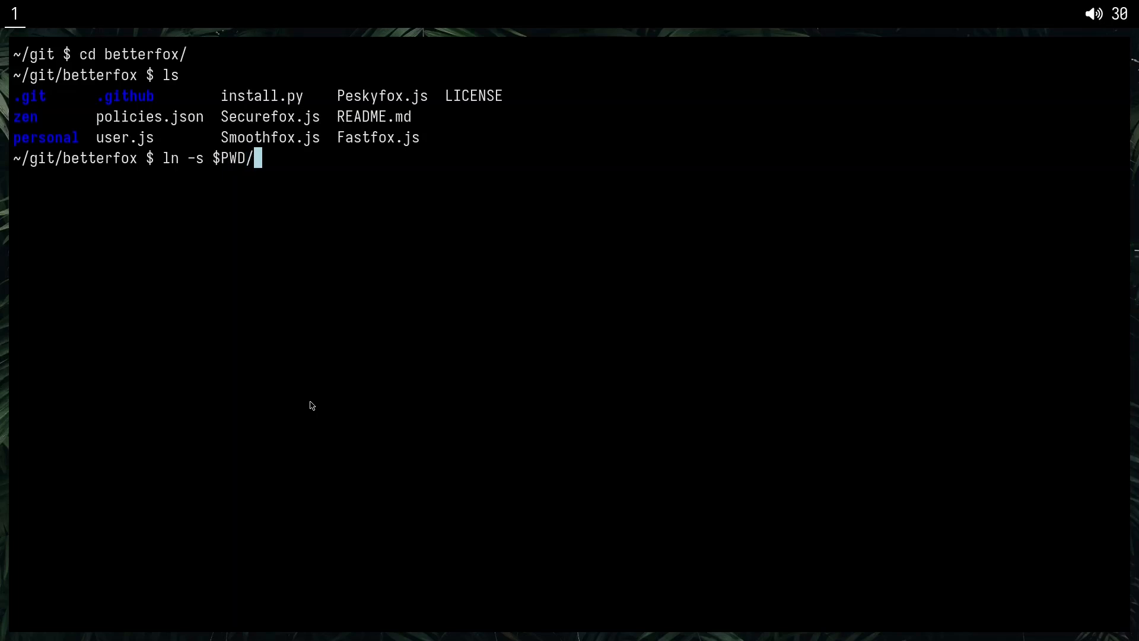
text(user.js )
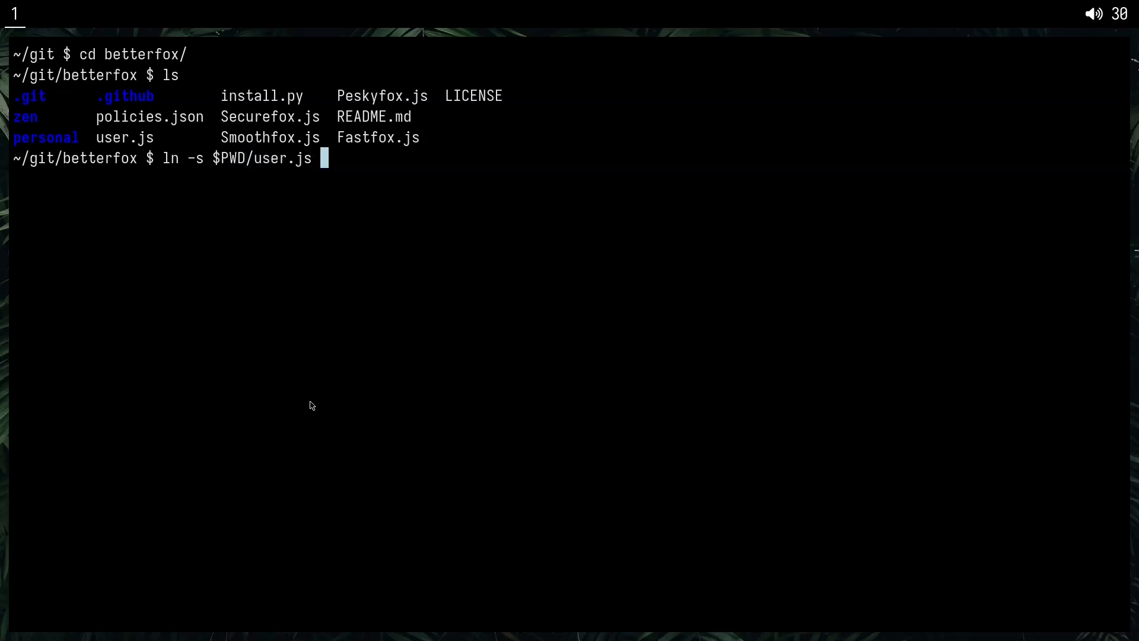
text(/home/kitu/)
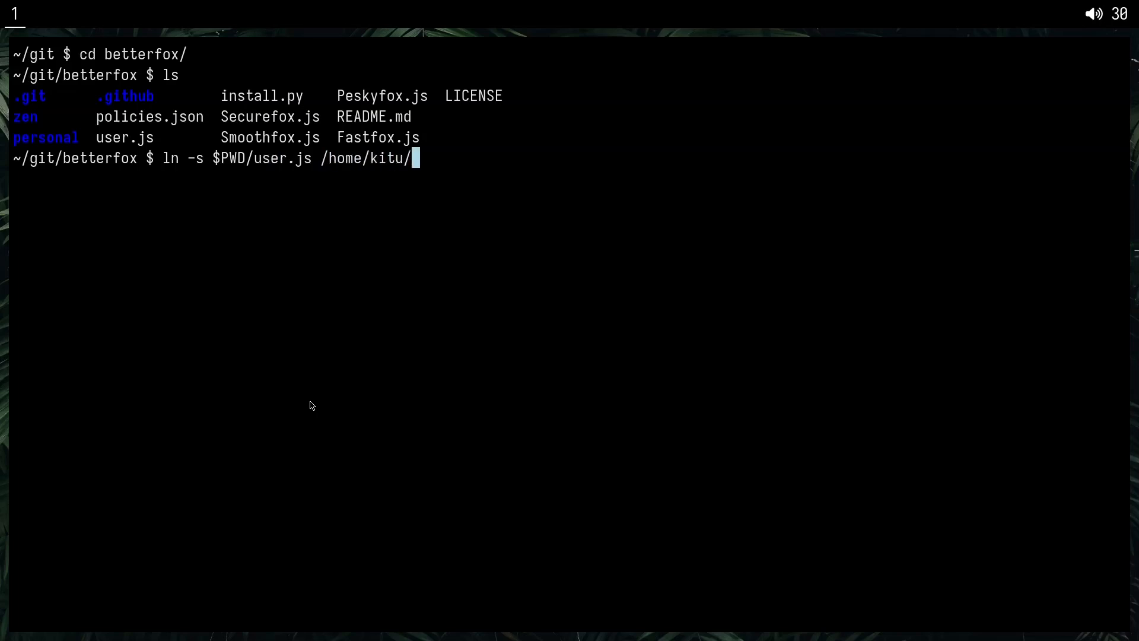
text(.m)
key(Tab)
text(f)
key(Tab)
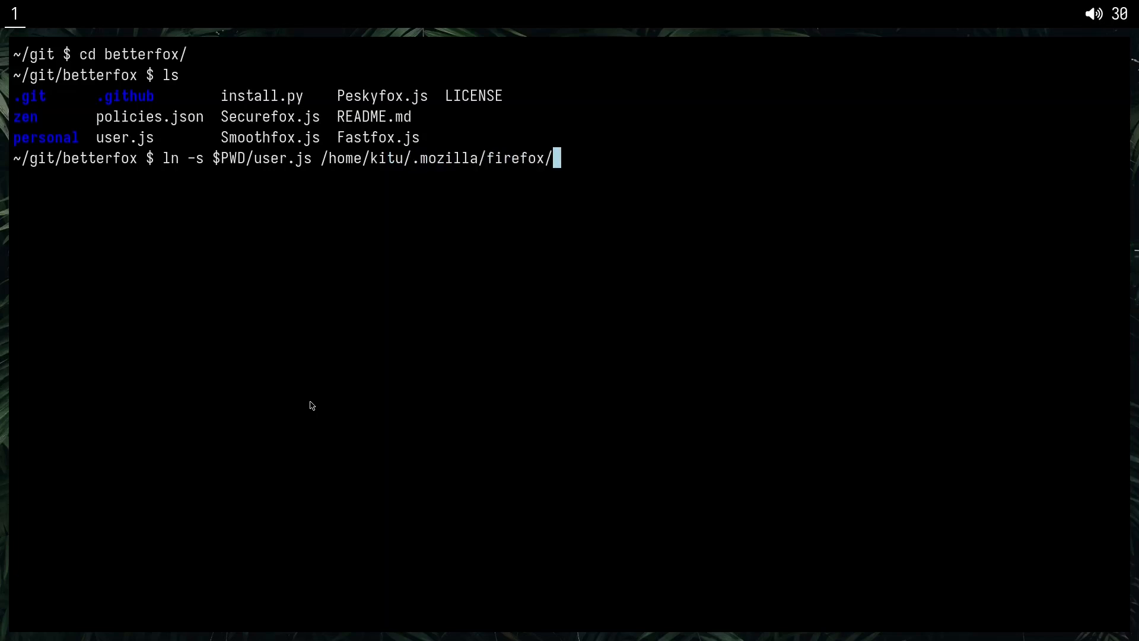
text(kitu/)
key(Return)
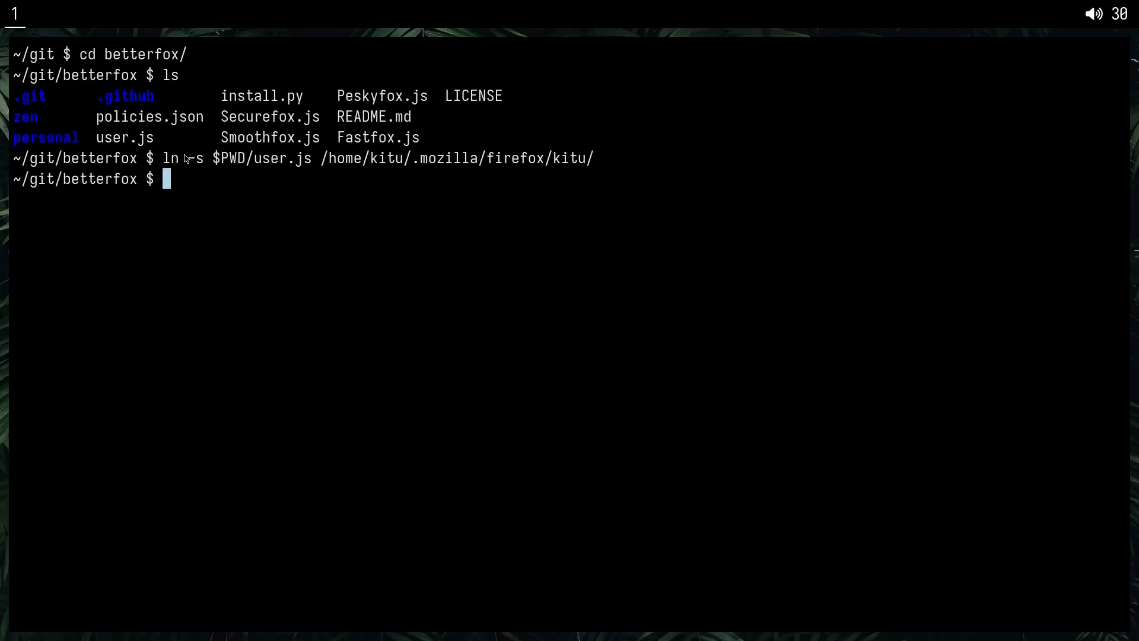
drag(172, 162, 281, 160)
double_click(103, 142)
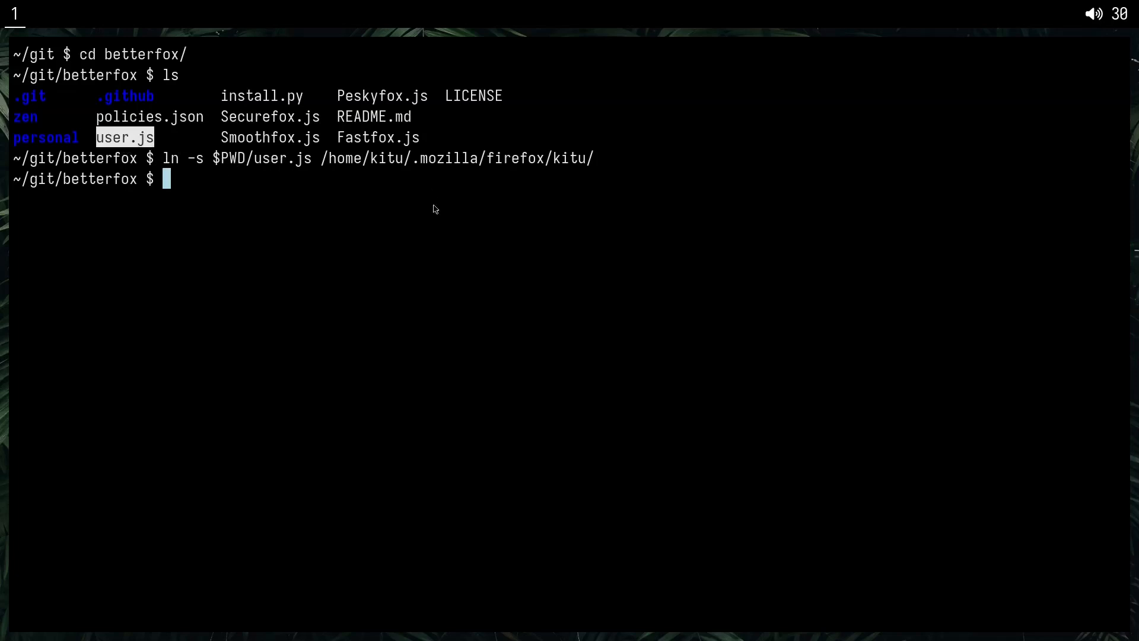
drag(336, 163, 518, 161)
click(518, 160)
Change to ~/.mozilla/firefox/kitu/ and list its contents to check for the user.js link.
text(cd )
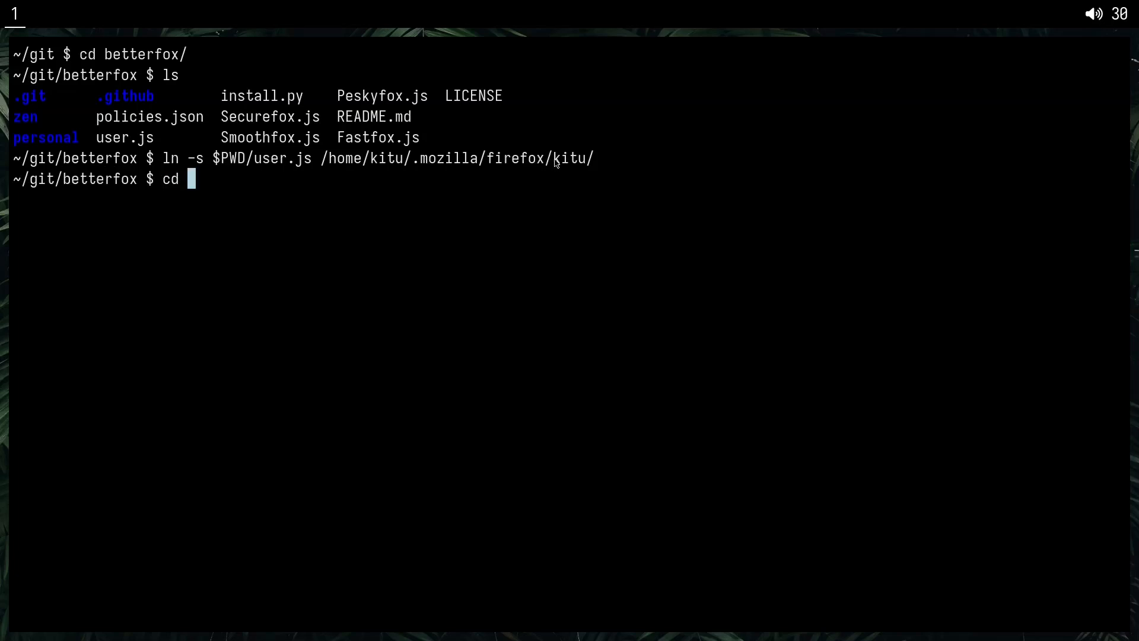
text(~/.mozilla/firefox/kitu/)
key(Return)
text(ls)
key(Return)
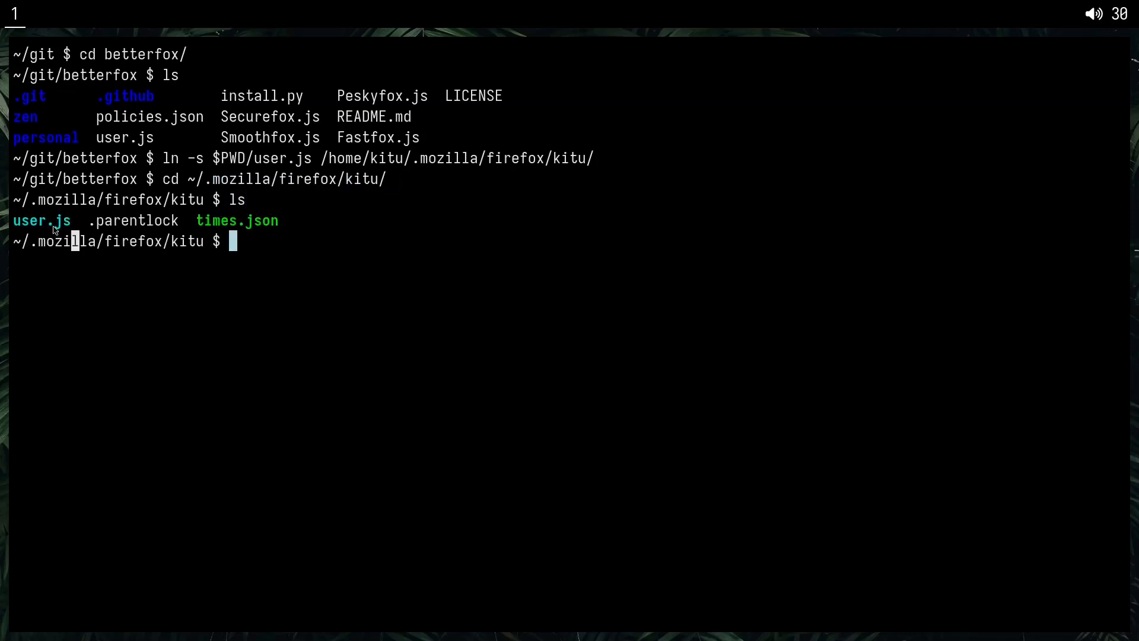
mouse_move(80, 241)
mouse_down()
mouse_move(15, 225)
mouse_move(77, 224)
mouse_up()
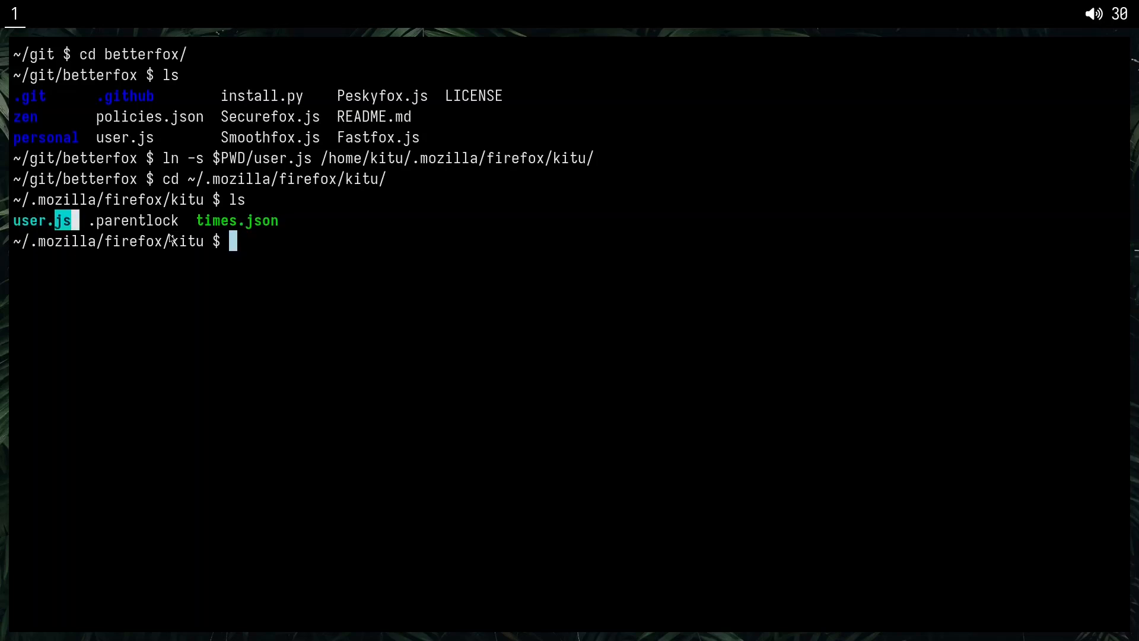
Check the target path of the user.js symlink with readlink.
text(readlink )
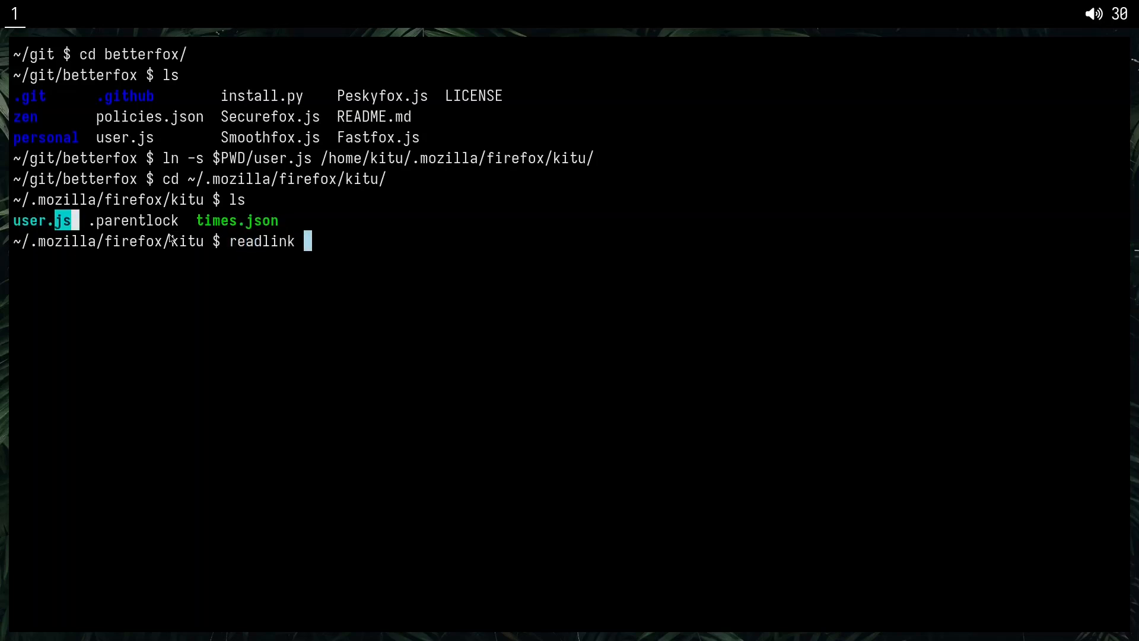
text(us)
key(Tab)
key(Return)
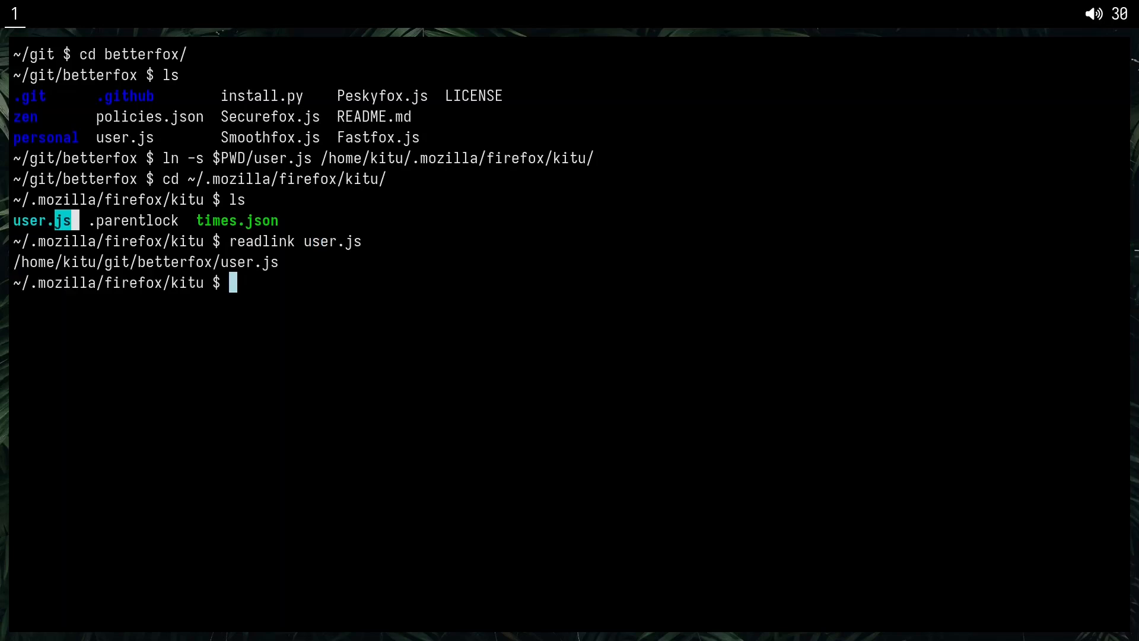
drag(12, 261, 304, 266)
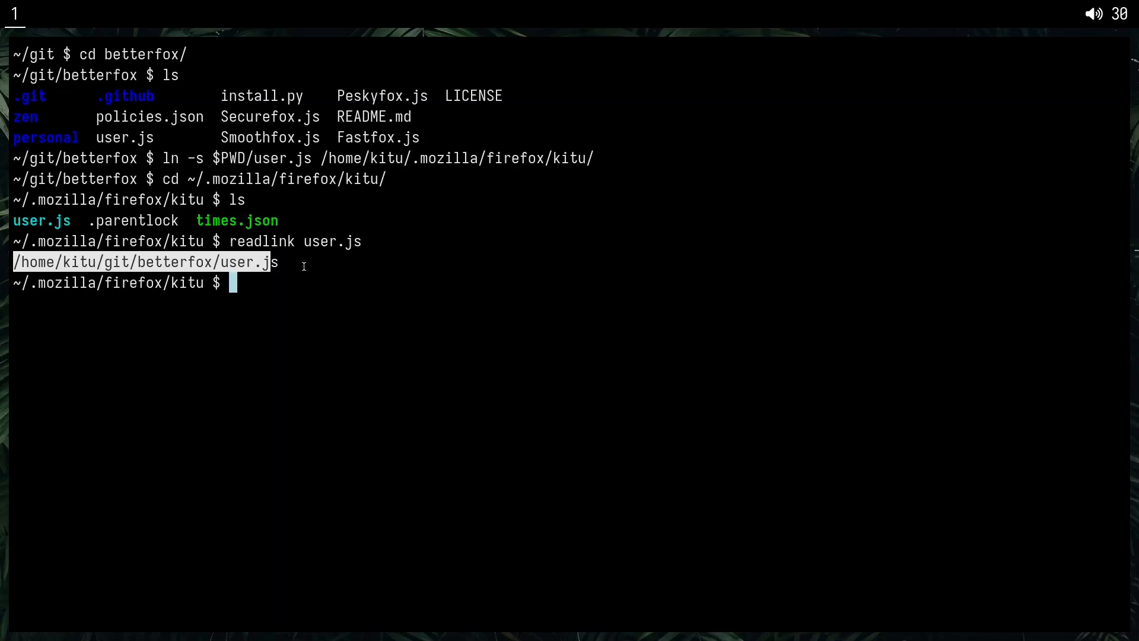
click(308, 268)
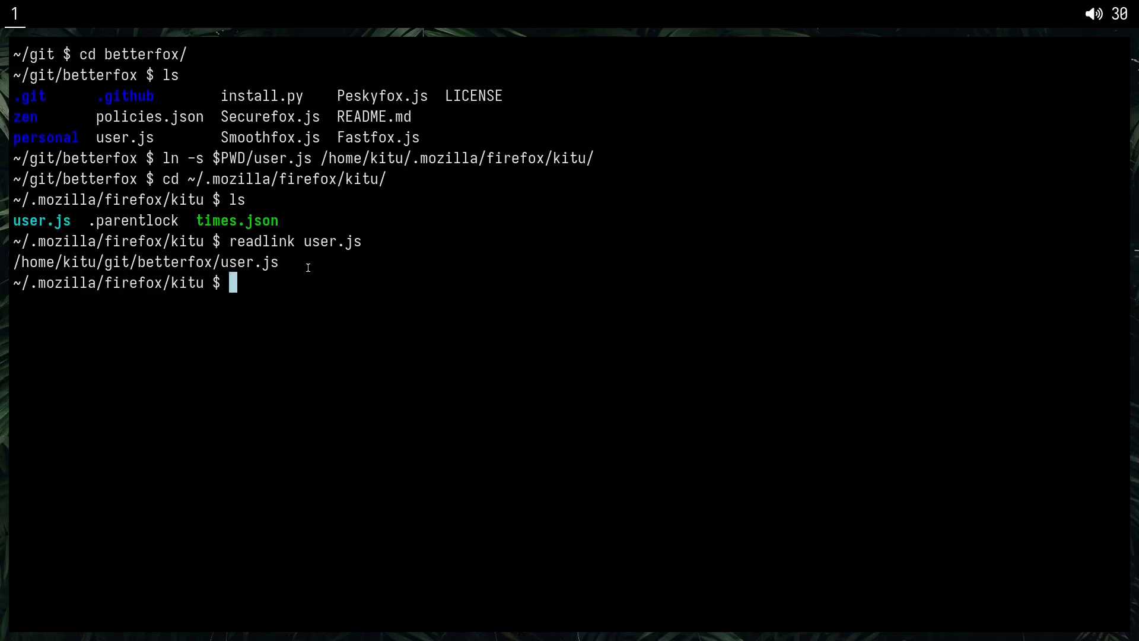
Return to the git/betterfox repository, update it with git pull and close the terminal.
text(cd)
key(Return)
text(c)
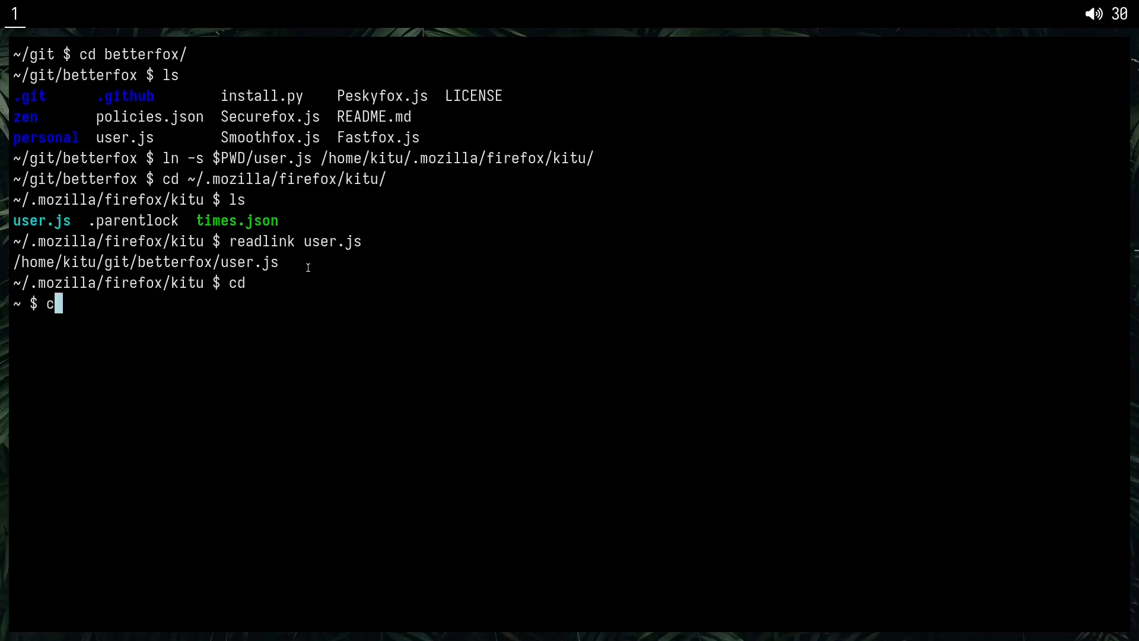
text(d git/be)
key(Tab)
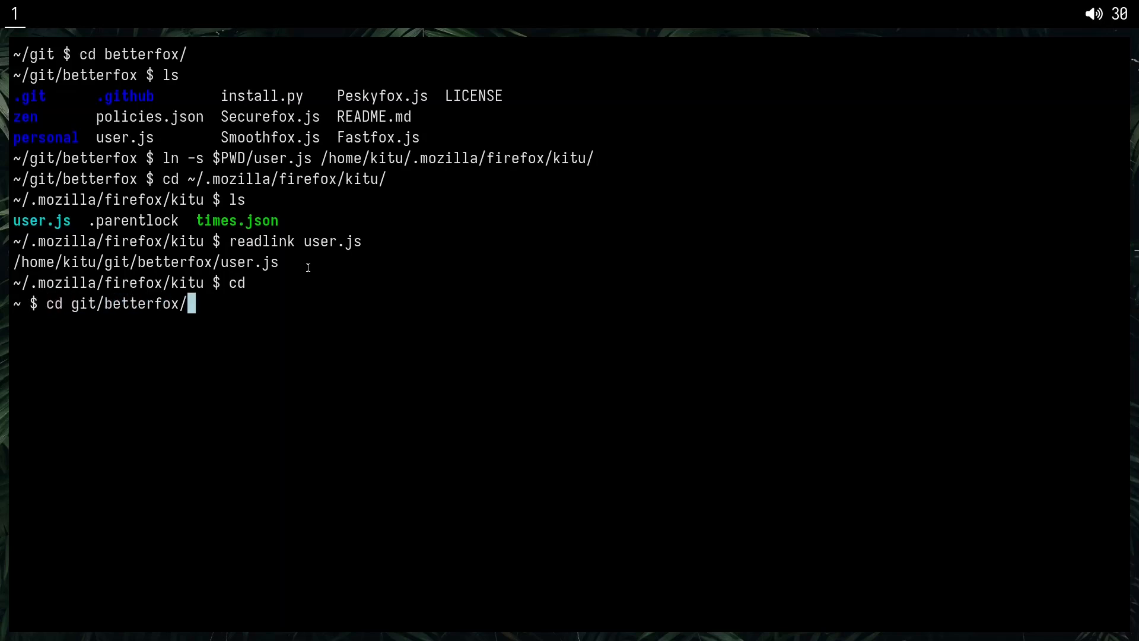
key(Return)
text(git pull)
key(Return)
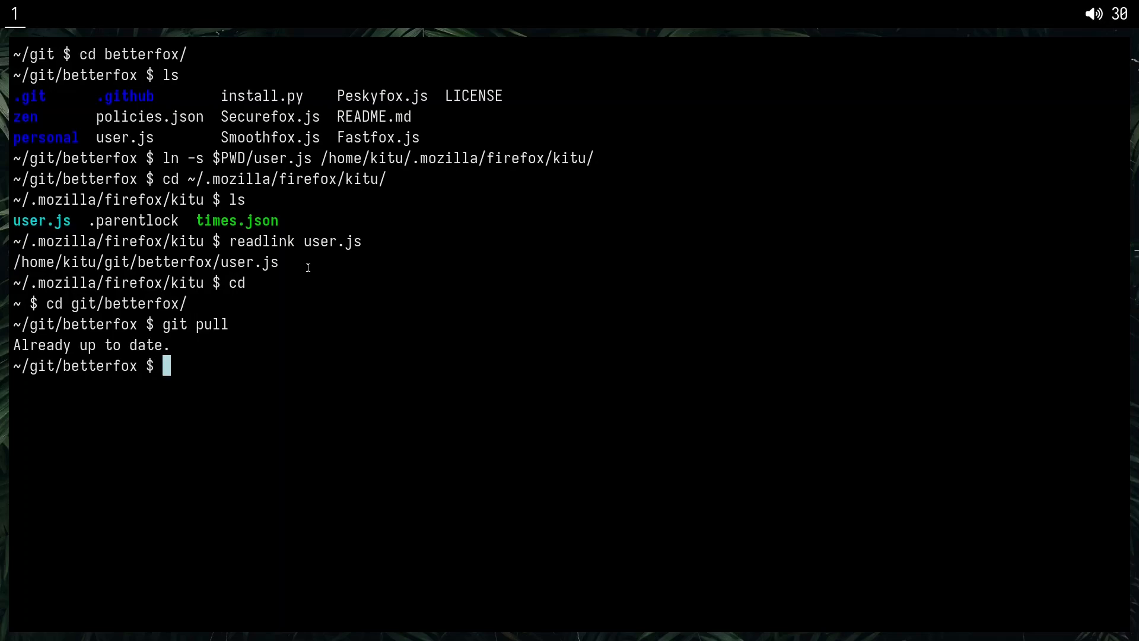
key(ctrl+d)
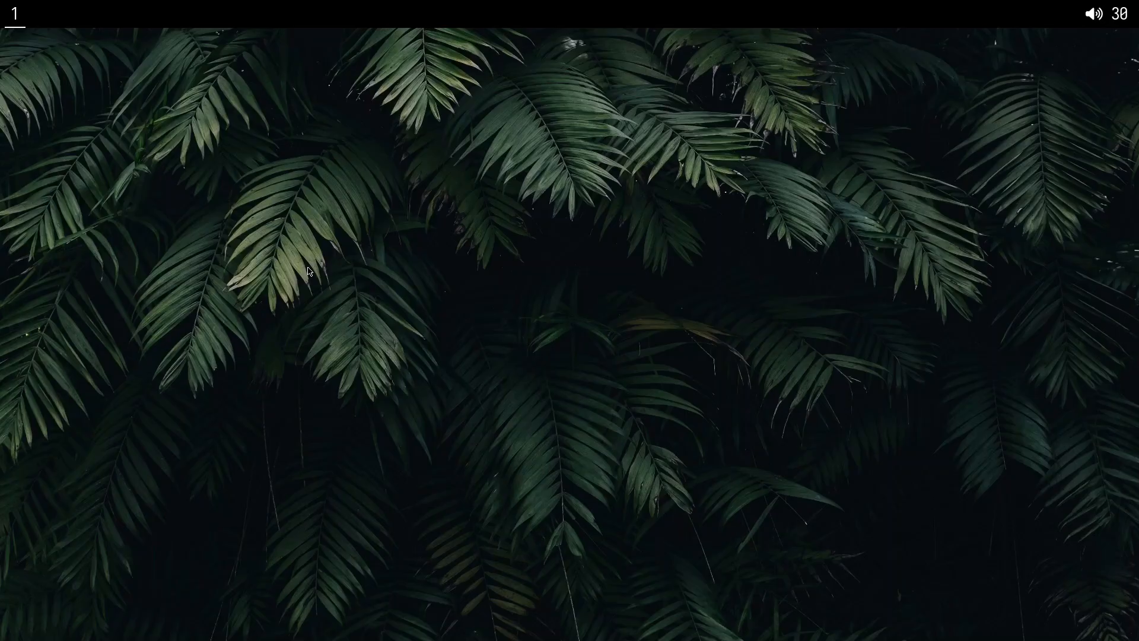
Launch Firefox and open its toolbar customization page.
key(super+b)
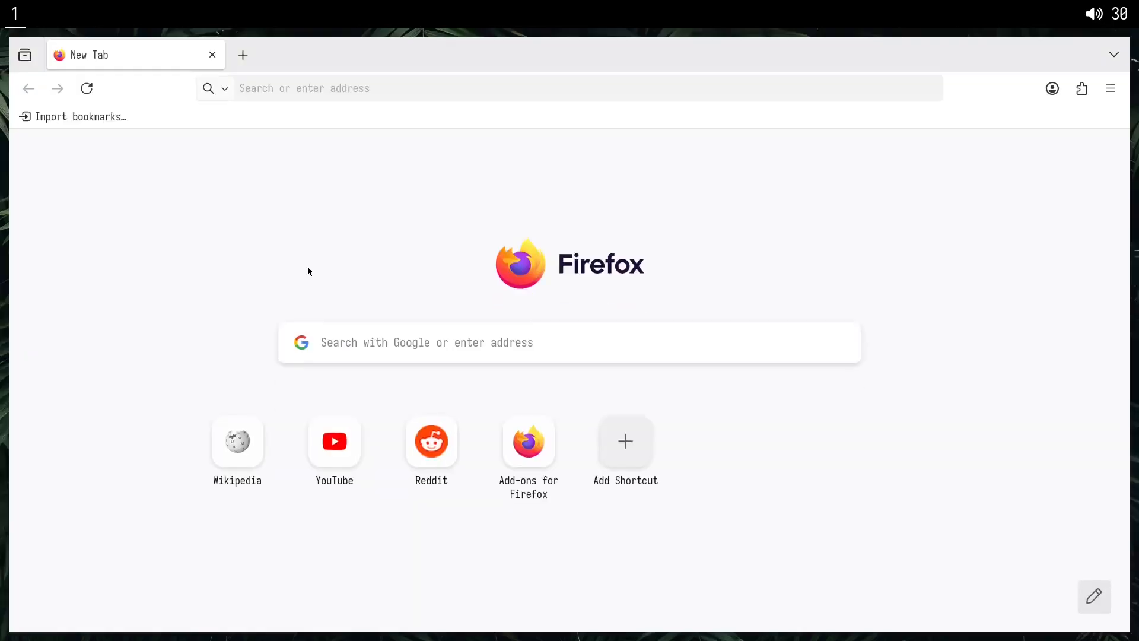
click(1111, 95)
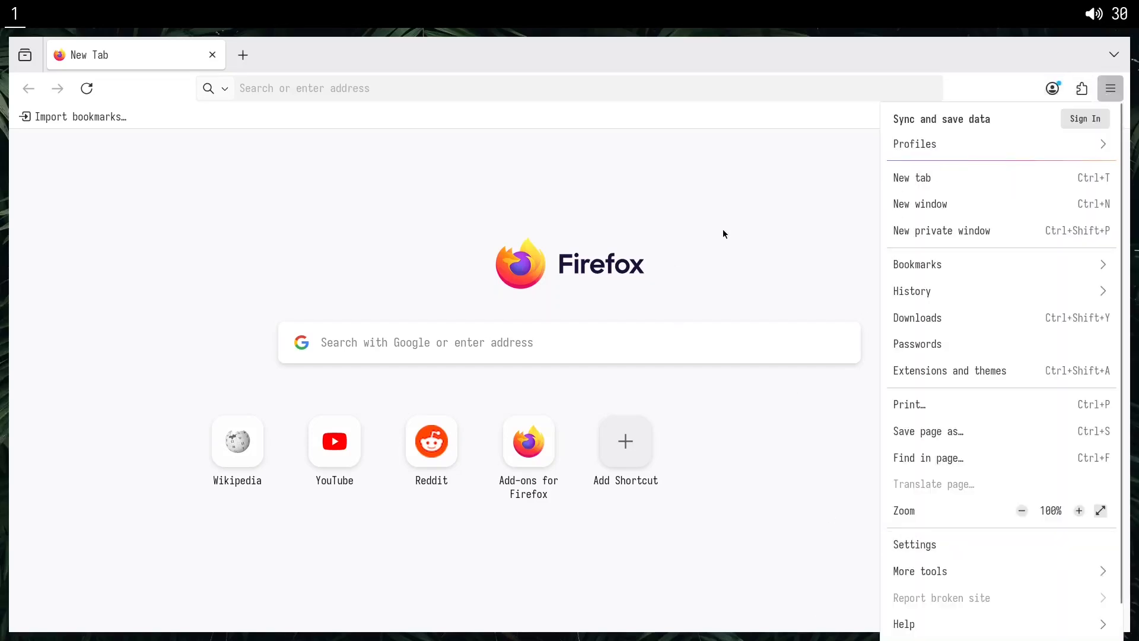
click(474, 186)
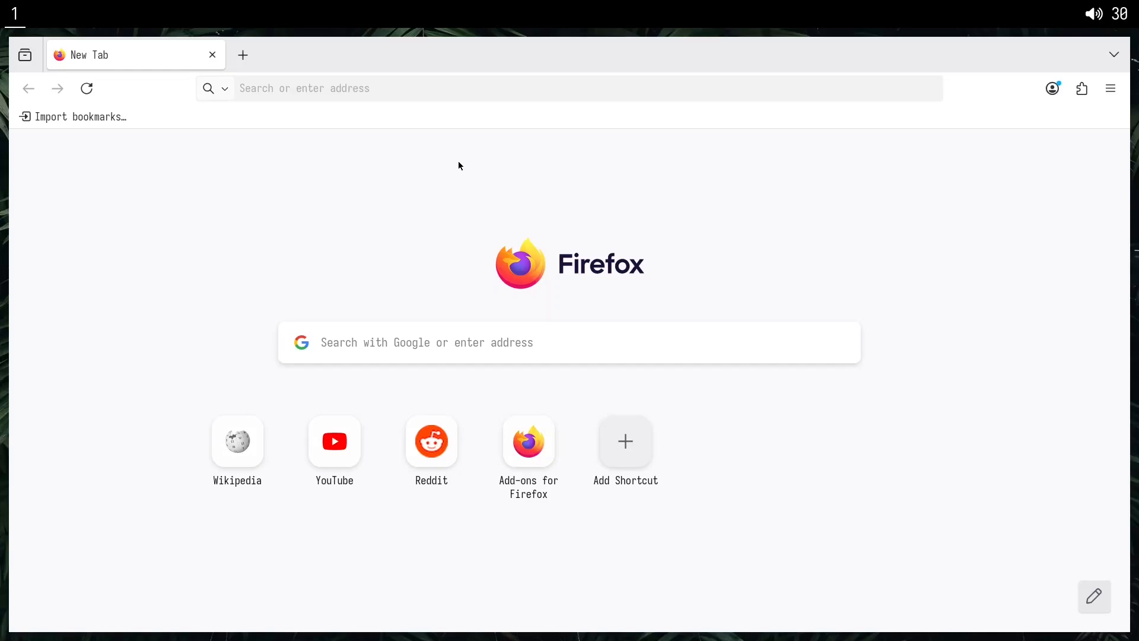
right_click(304, 61)
right_click(293, 62)
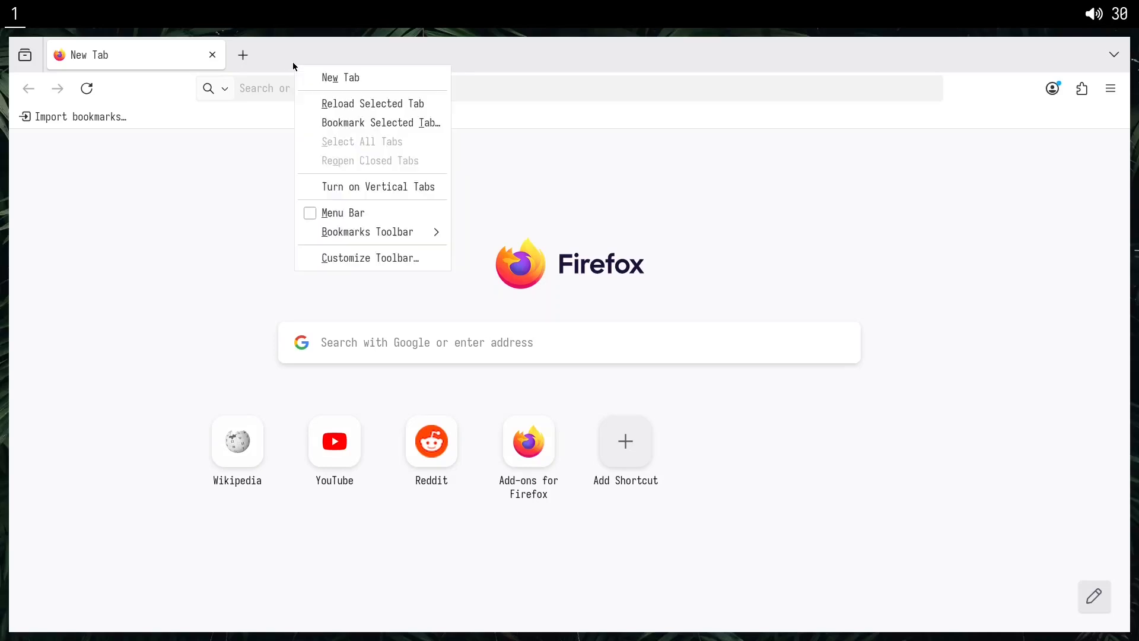
click(337, 261)
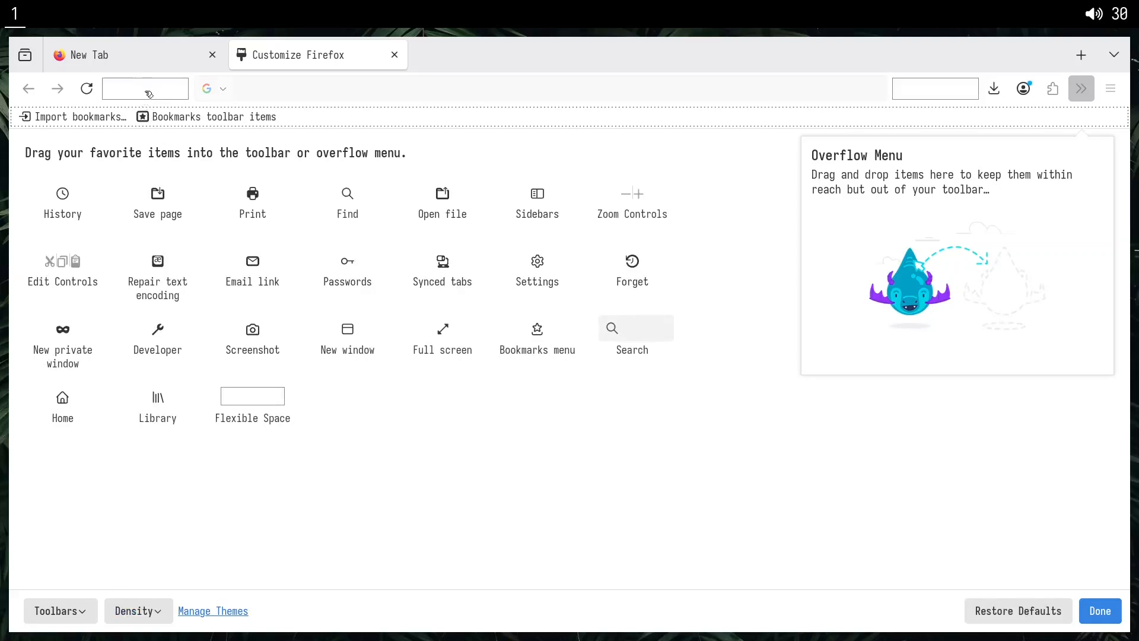
Remove the flexible space before the address bar and the Reload button from the toolbar.
right_click(149, 94)
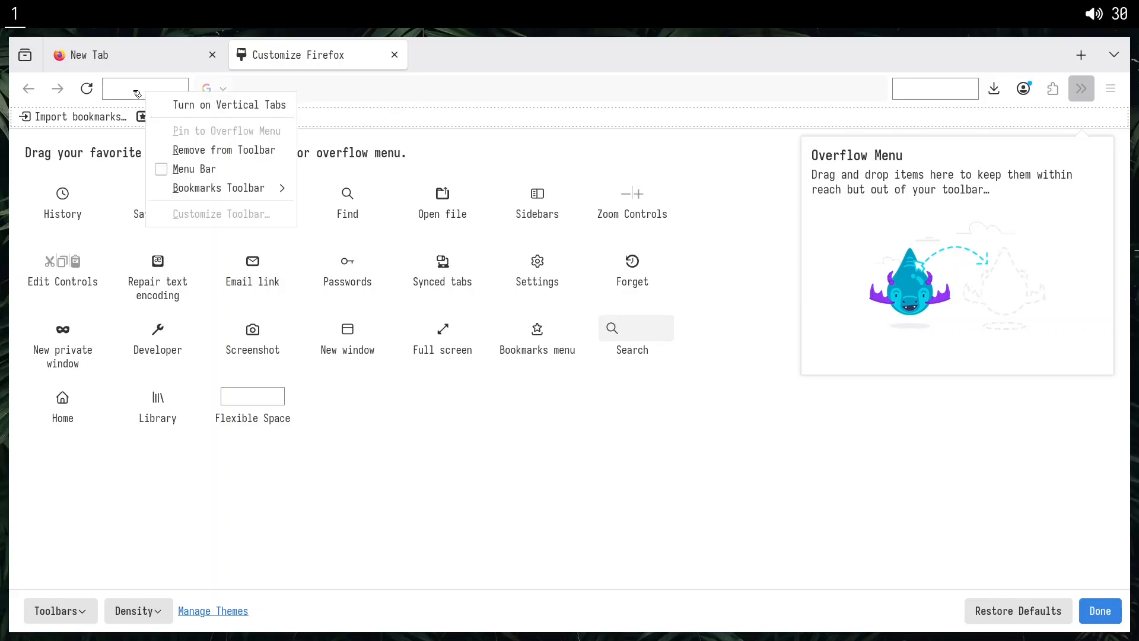
click(224, 150)
right_click(93, 99)
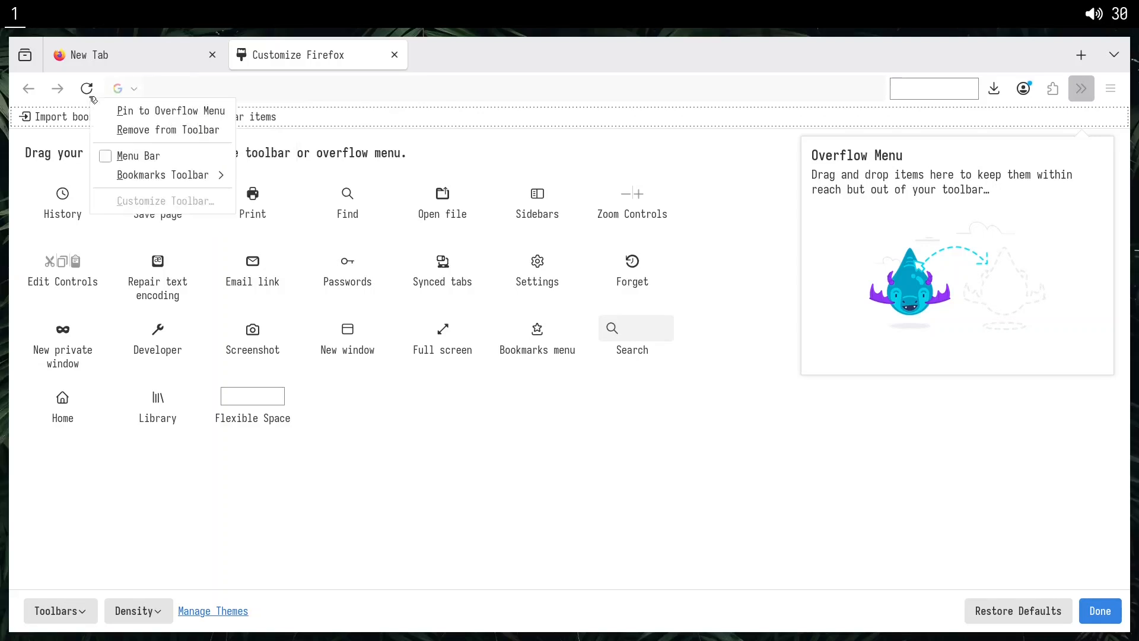
key(r)
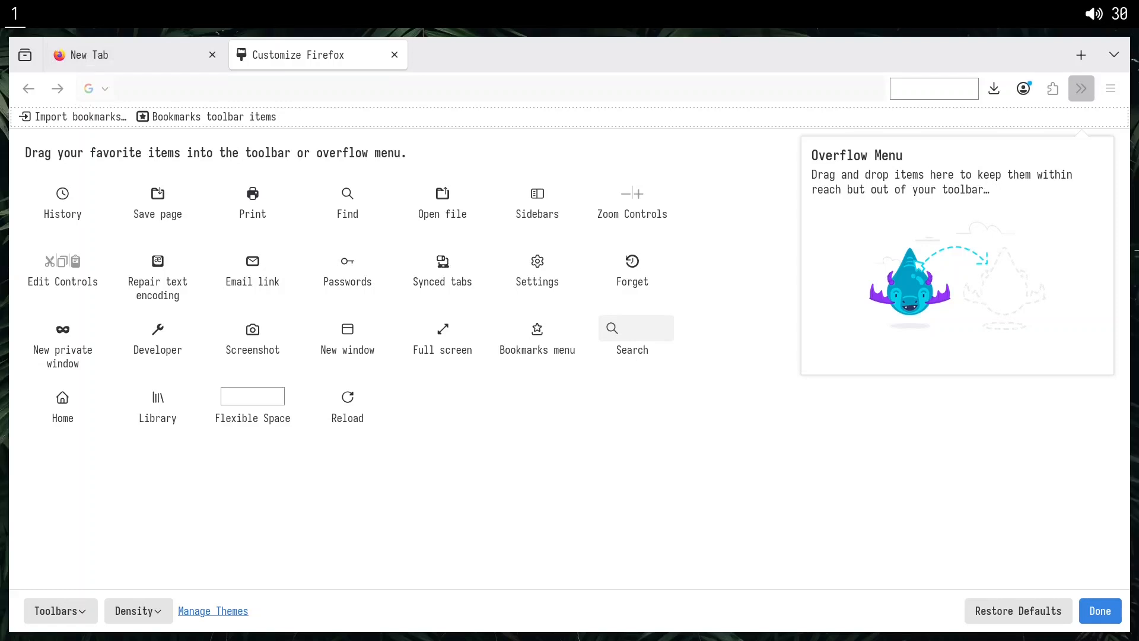
Remove the Firefox View button from the tab bar.
mouse_move(202, 55)
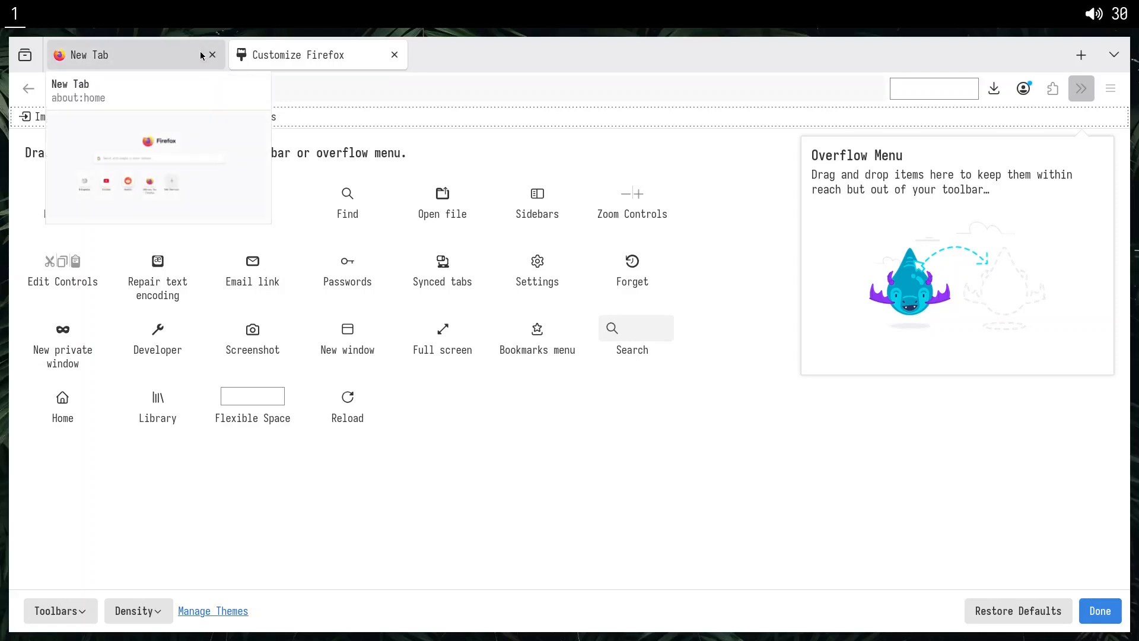
right_click(289, 60)
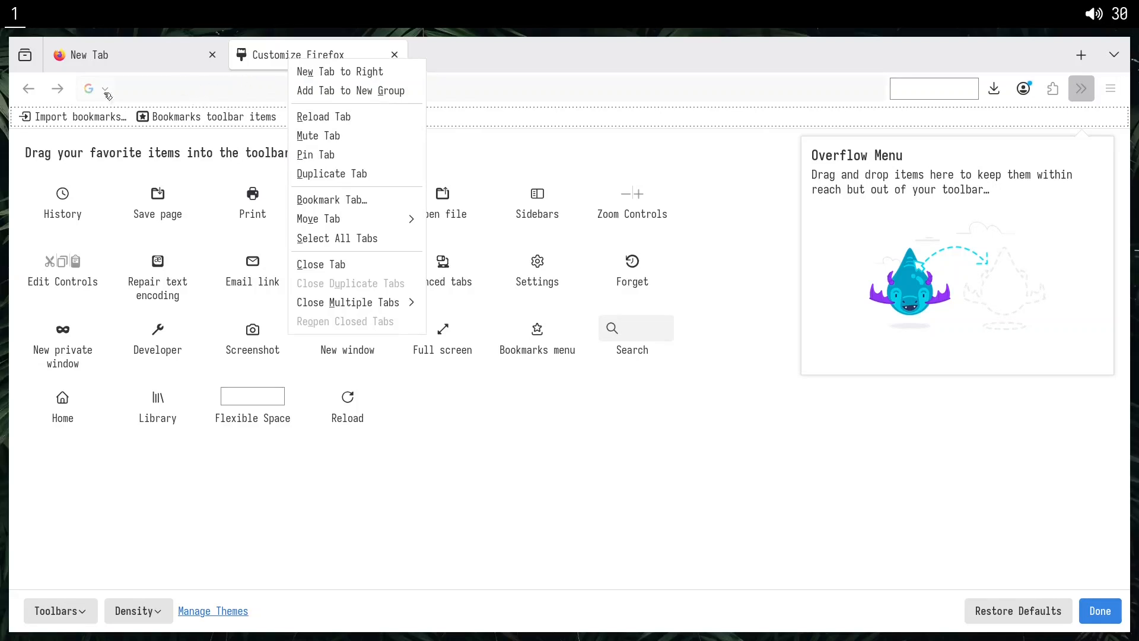
click(272, 60)
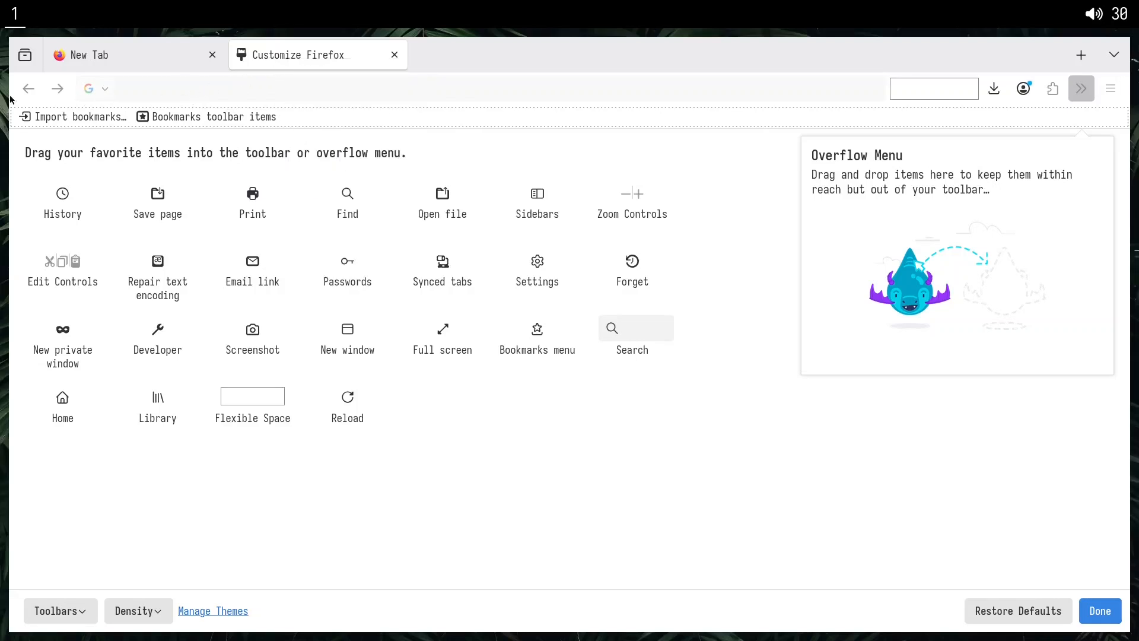
right_click(25, 58)
click(72, 92)
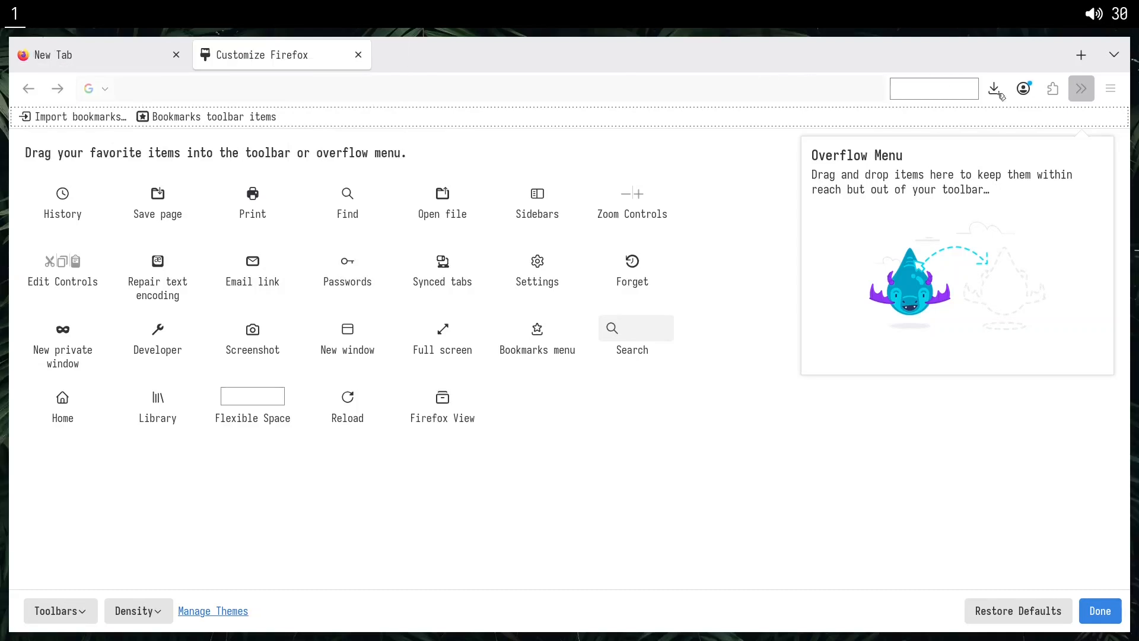
Remove the flexible space after the address bar and the New Tab and List all tabs buttons.
drag(929, 94, 1073, 59)
right_click(1076, 60)
key(Escape)
key(ctrl+t)
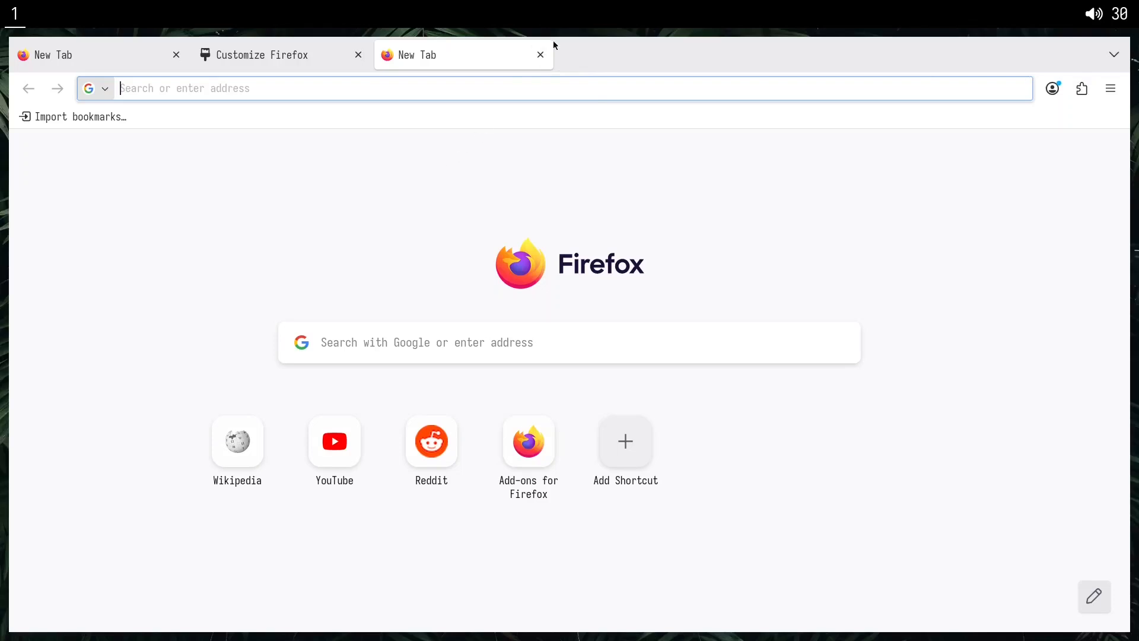
key(ctrl+w)
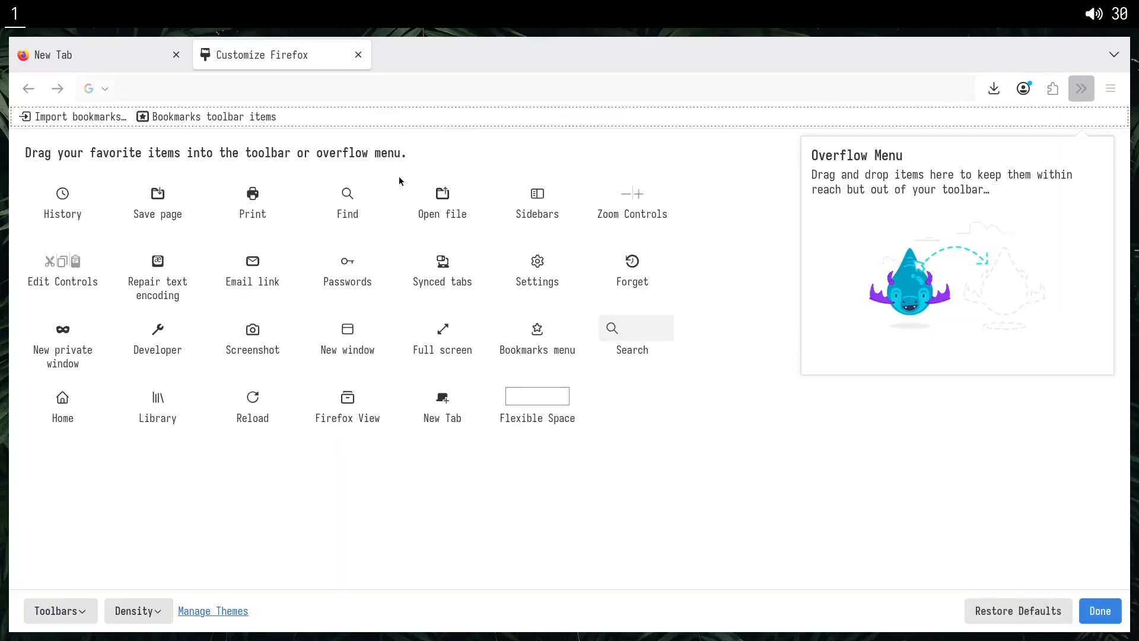
right_click(1114, 57)
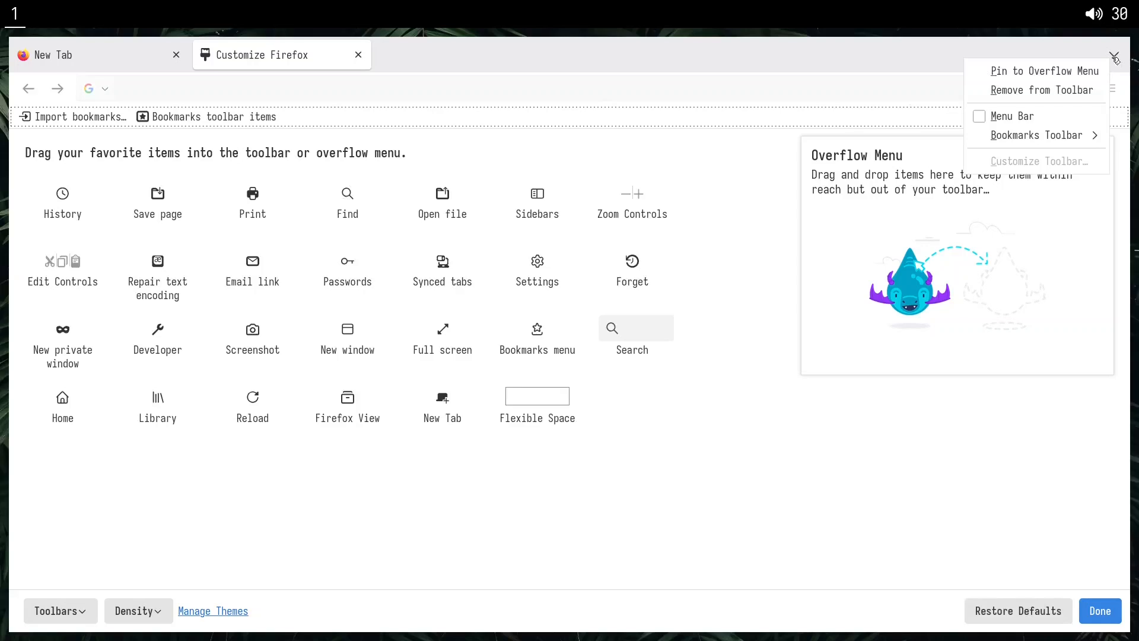
click(1042, 90)
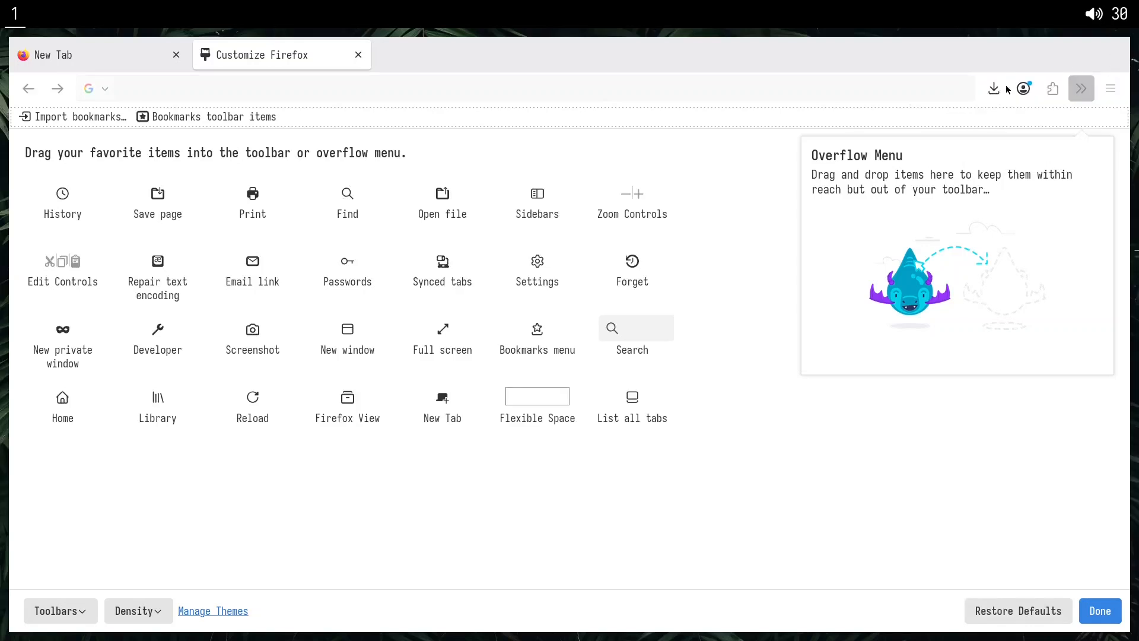
Move the Downloads button to the end of the tab bar and enable hiding it when empty.
drag(1008, 89, 1113, 56)
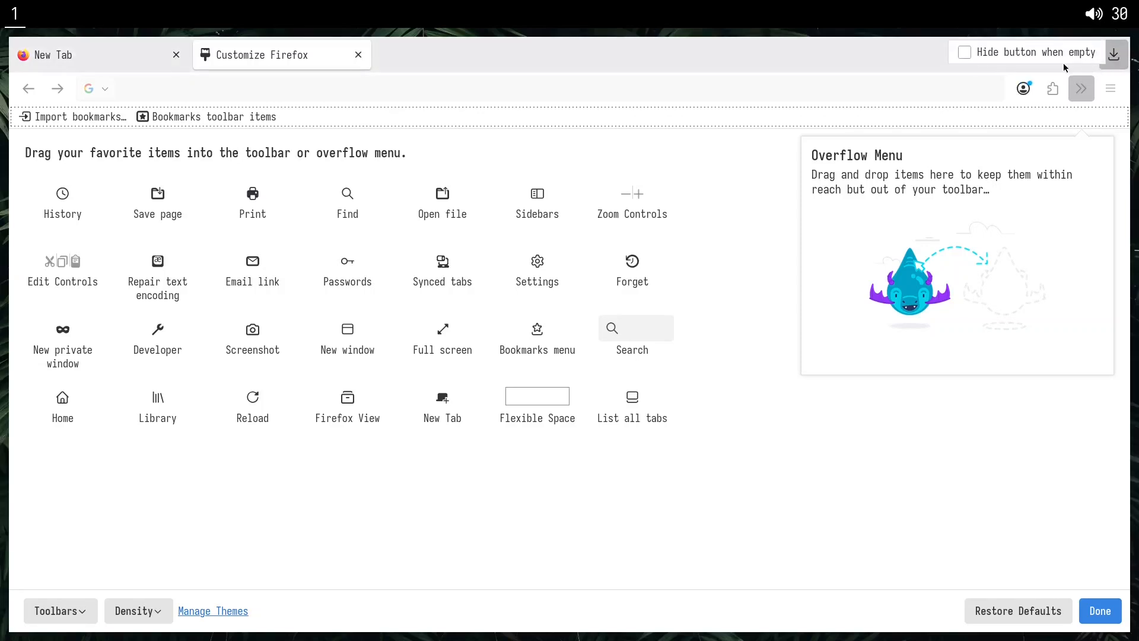
click(966, 53)
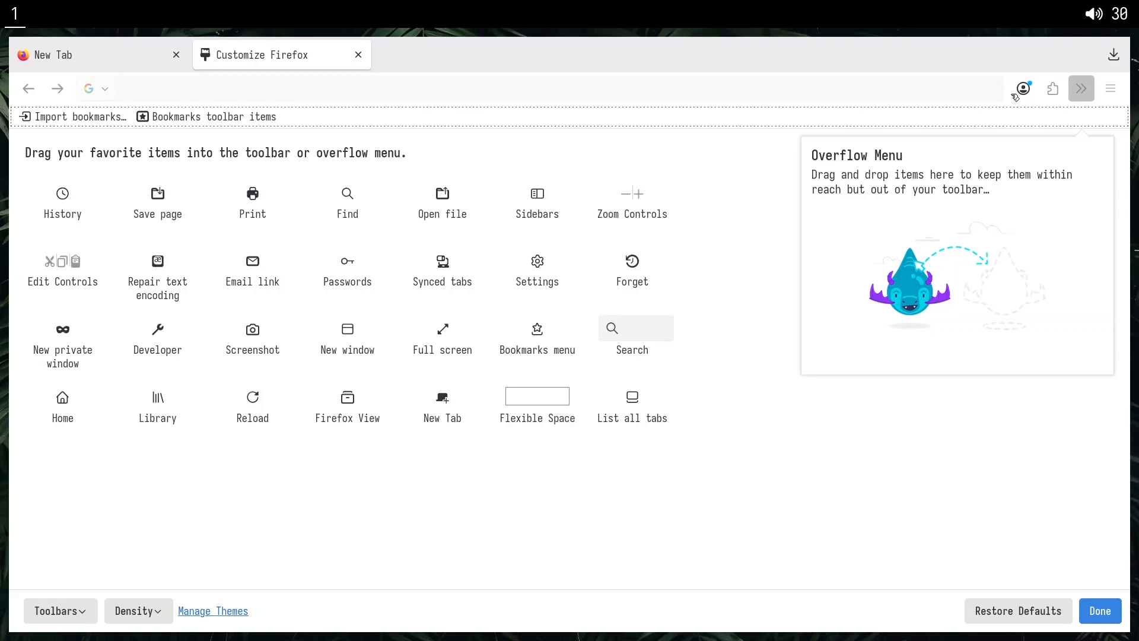
Remove the Account button from the toolbar, hide the bookmarks toolbar and finish customizing.
right_click(1025, 99)
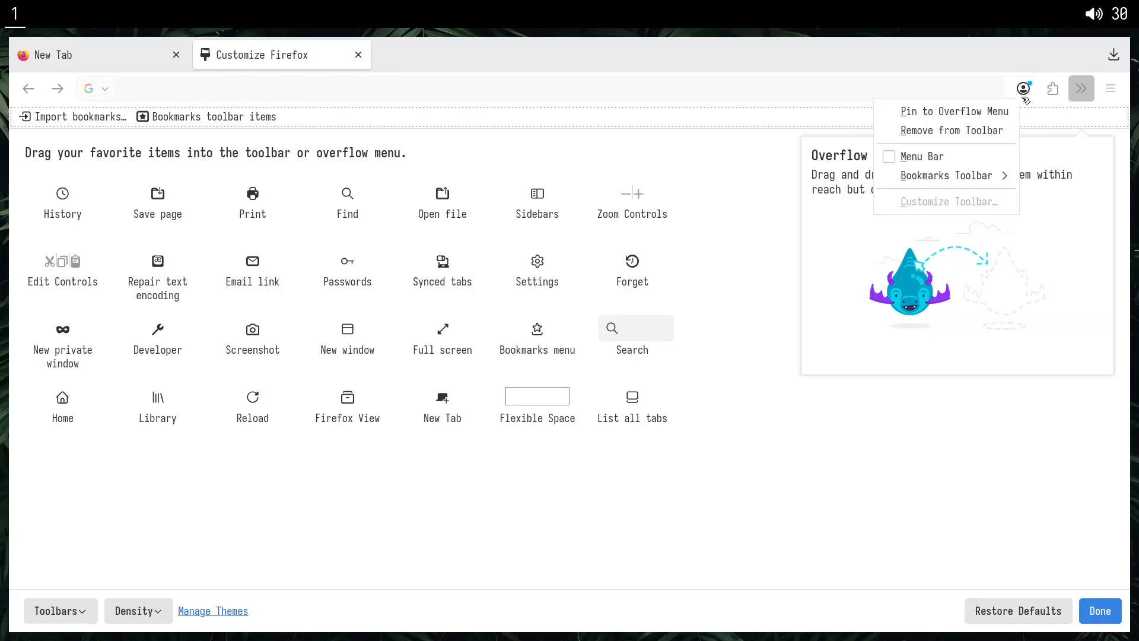
click(951, 130)
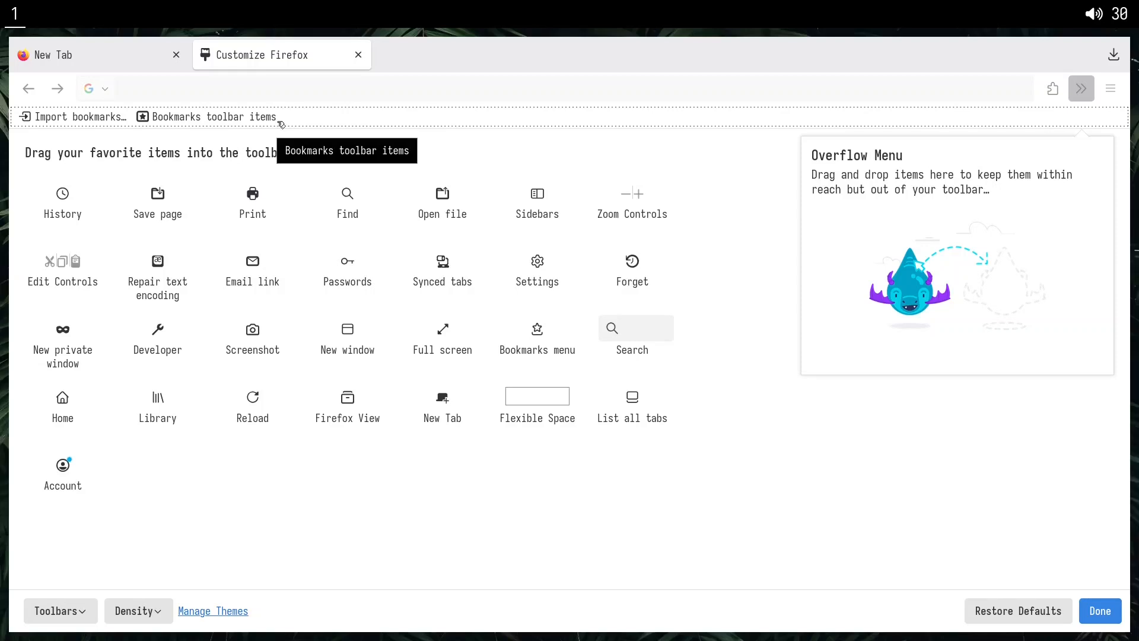
key(ctrl+shift+b)
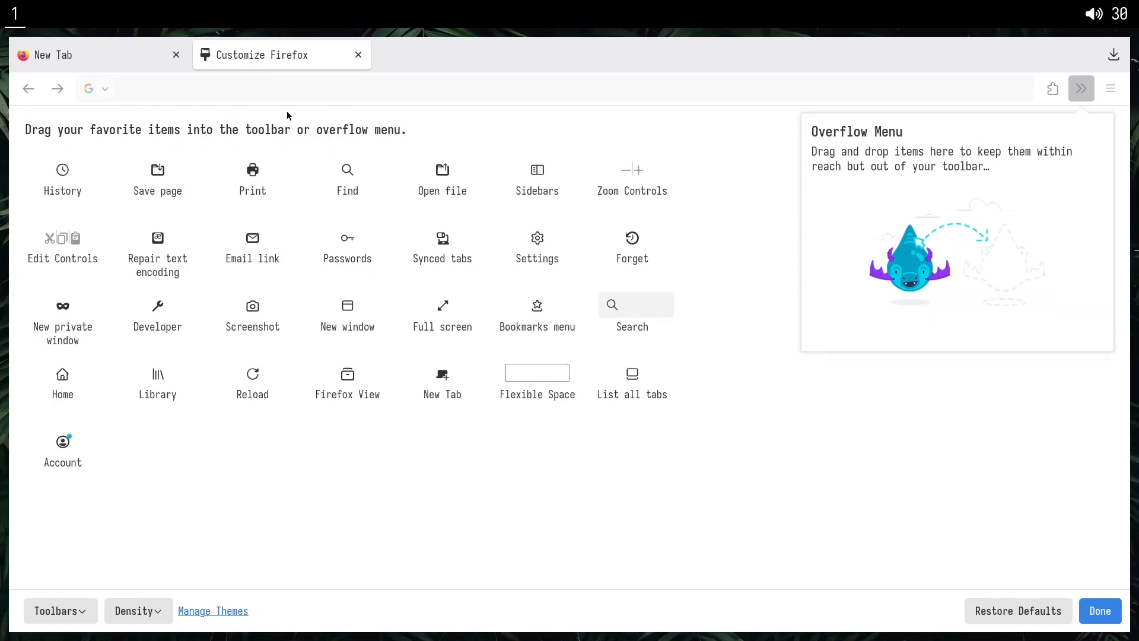
key(ctrl+shift+b)
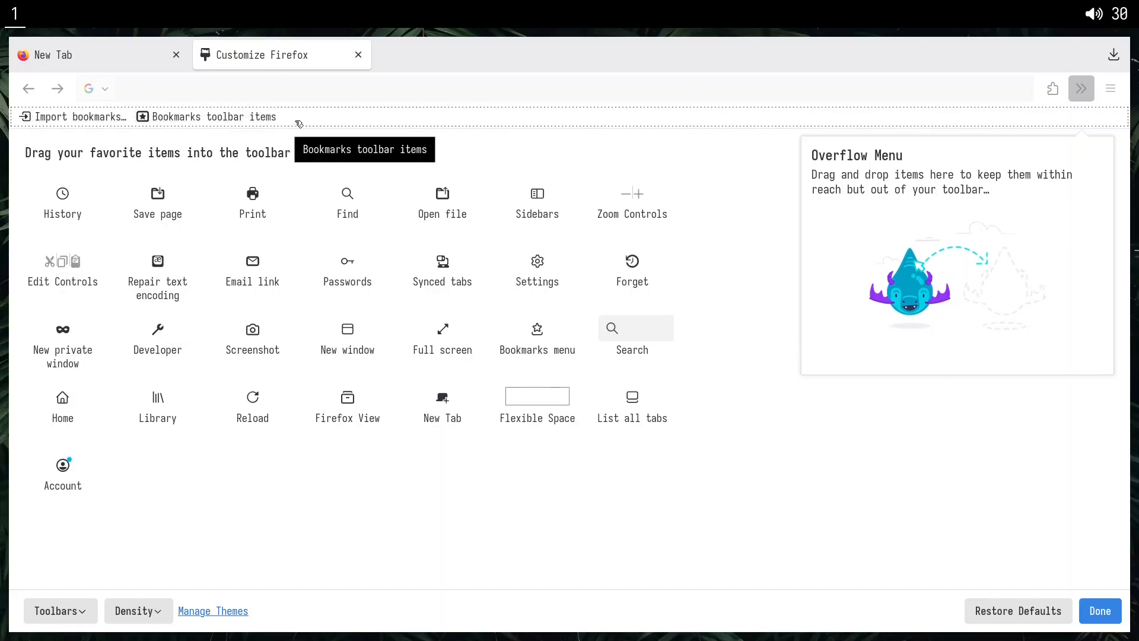
key(ctrl+shift+b)
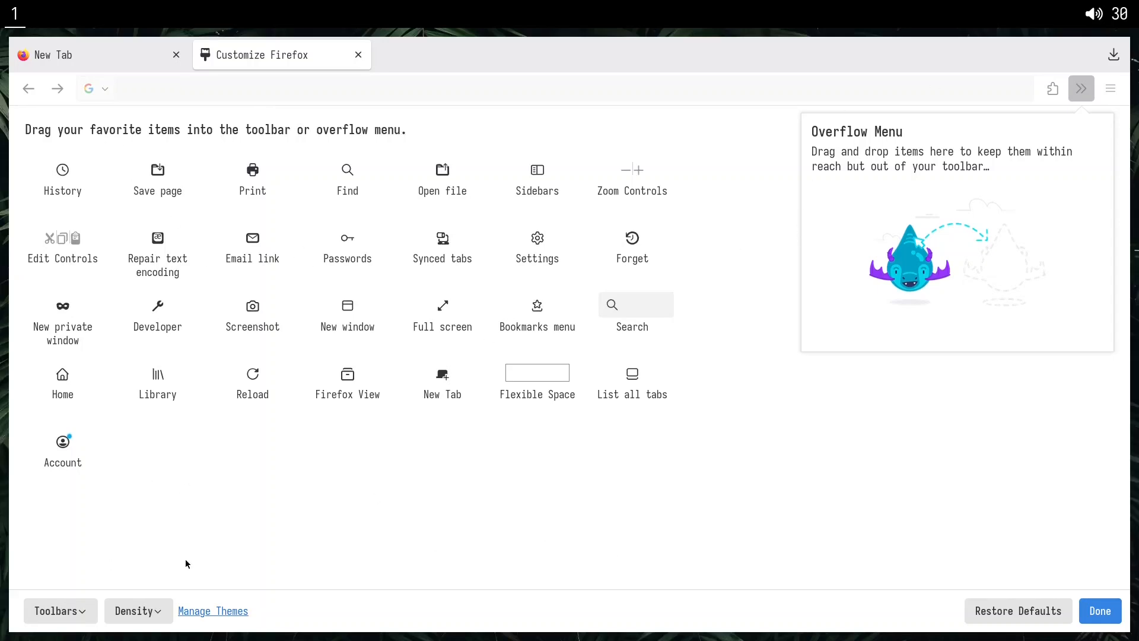
click(1099, 611)
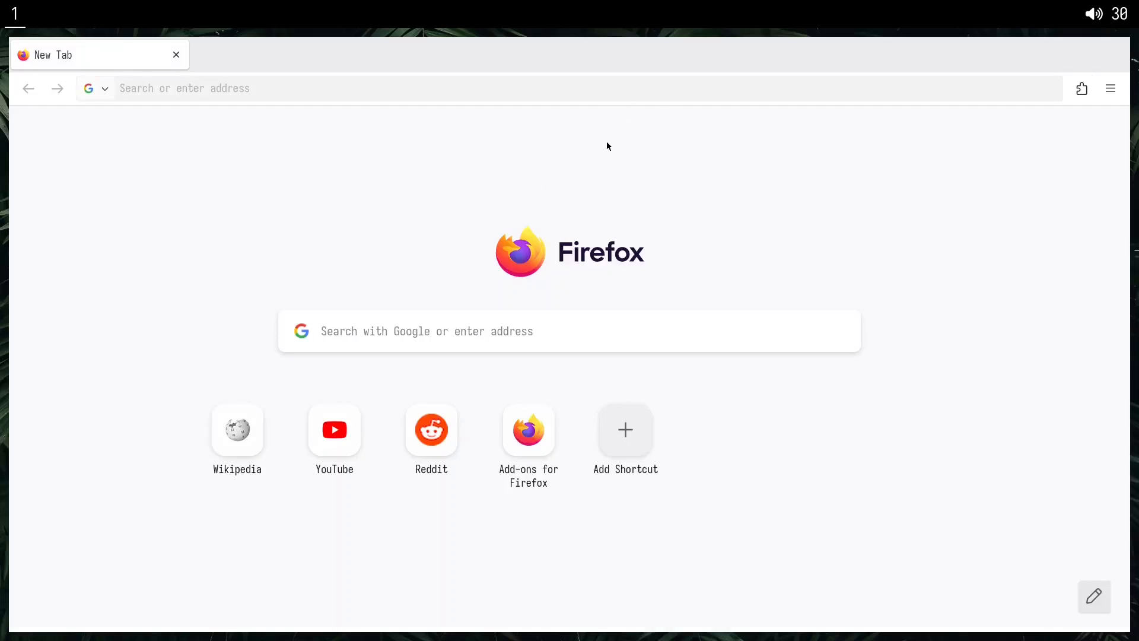
Open the browser settings and disable using AI to suggest tabs and a name for tab groups.
click(1107, 97)
click(880, 540)
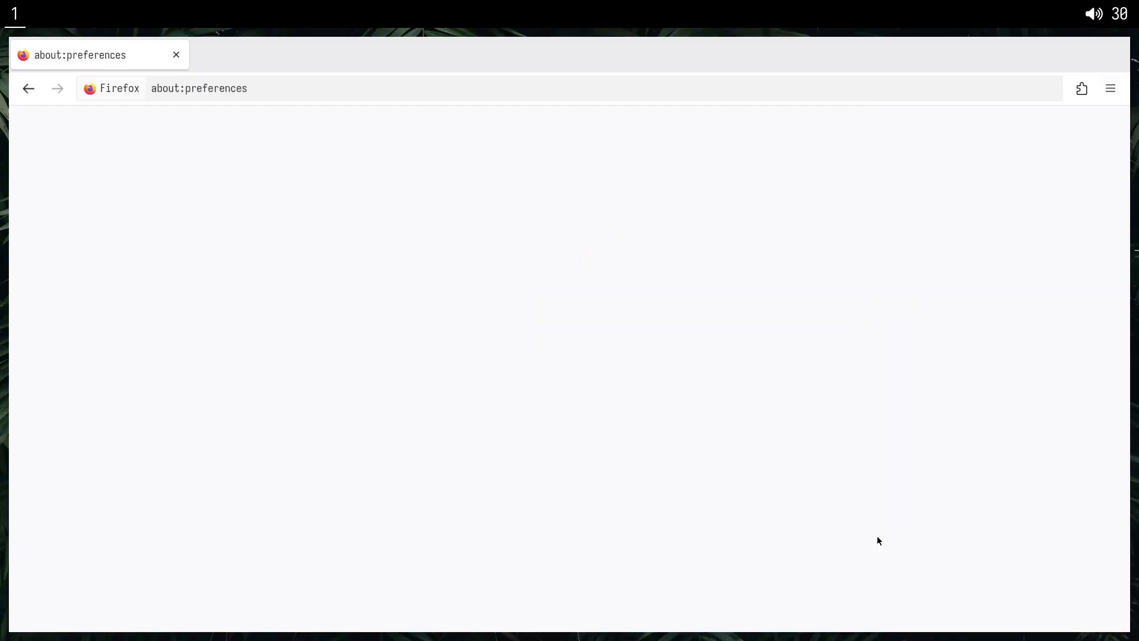
click(725, 309)
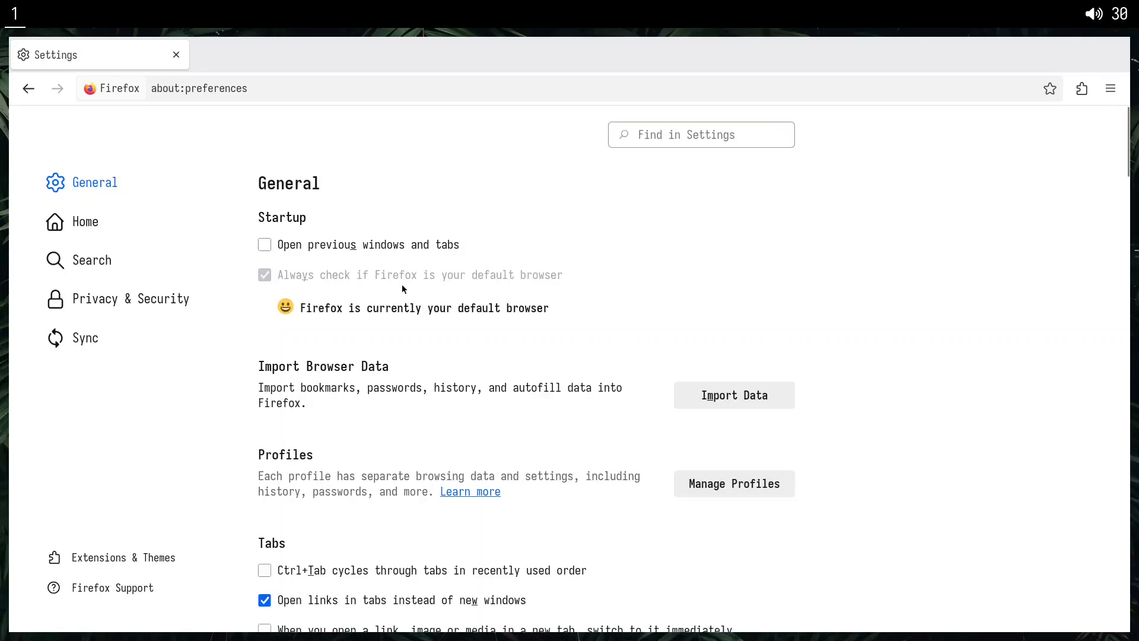
scroll(442, 353, down, 3)
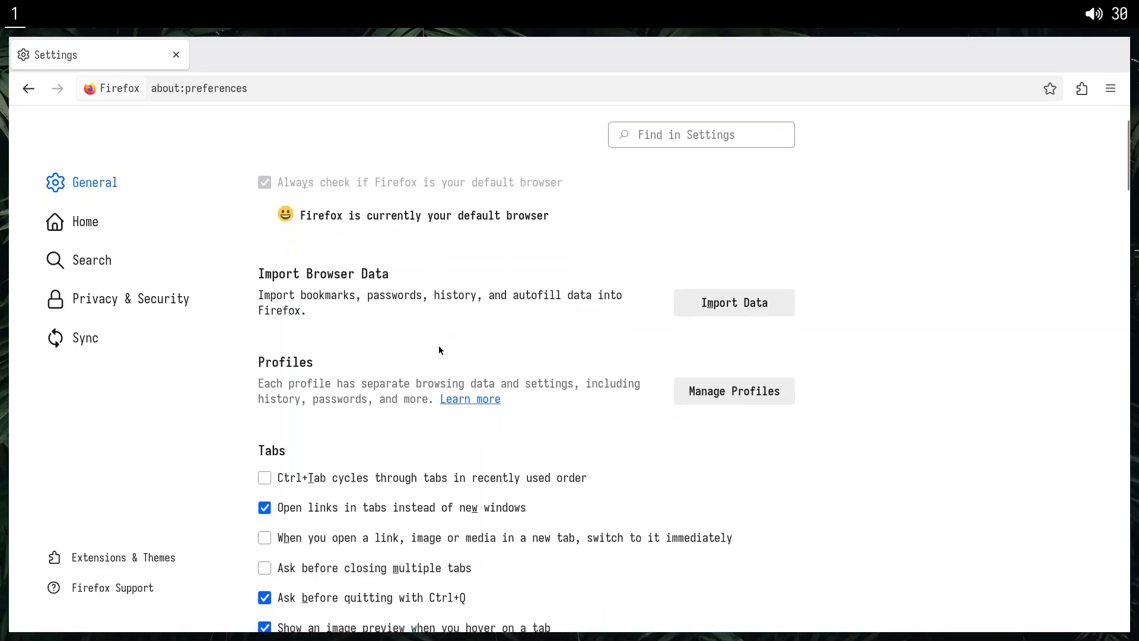
scroll(441, 350, down, 6)
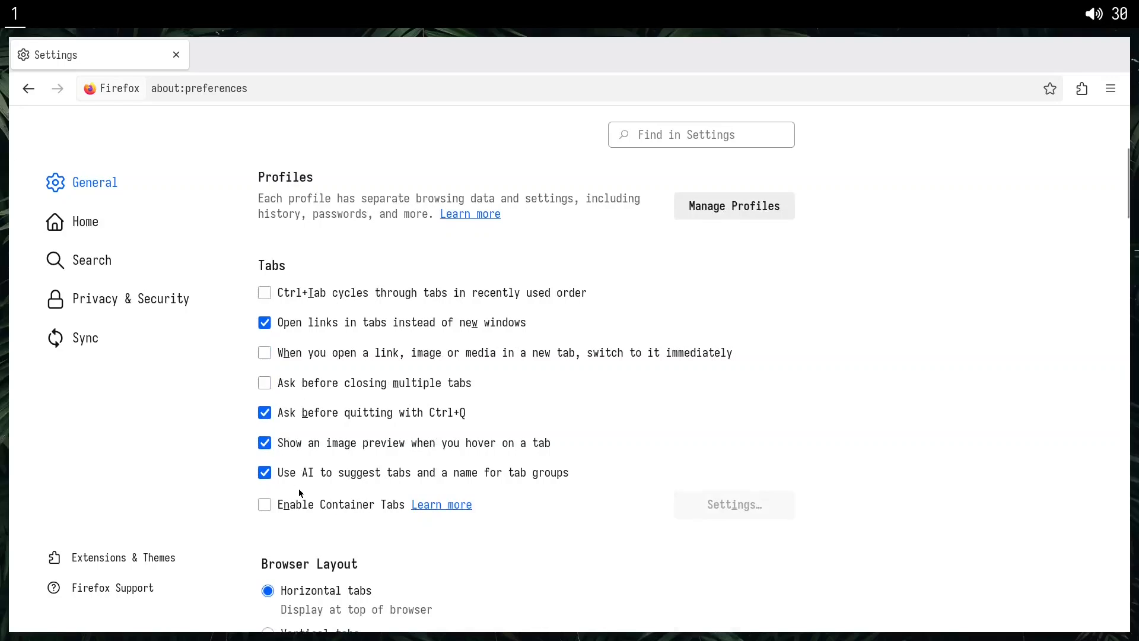
drag(579, 473, 297, 483)
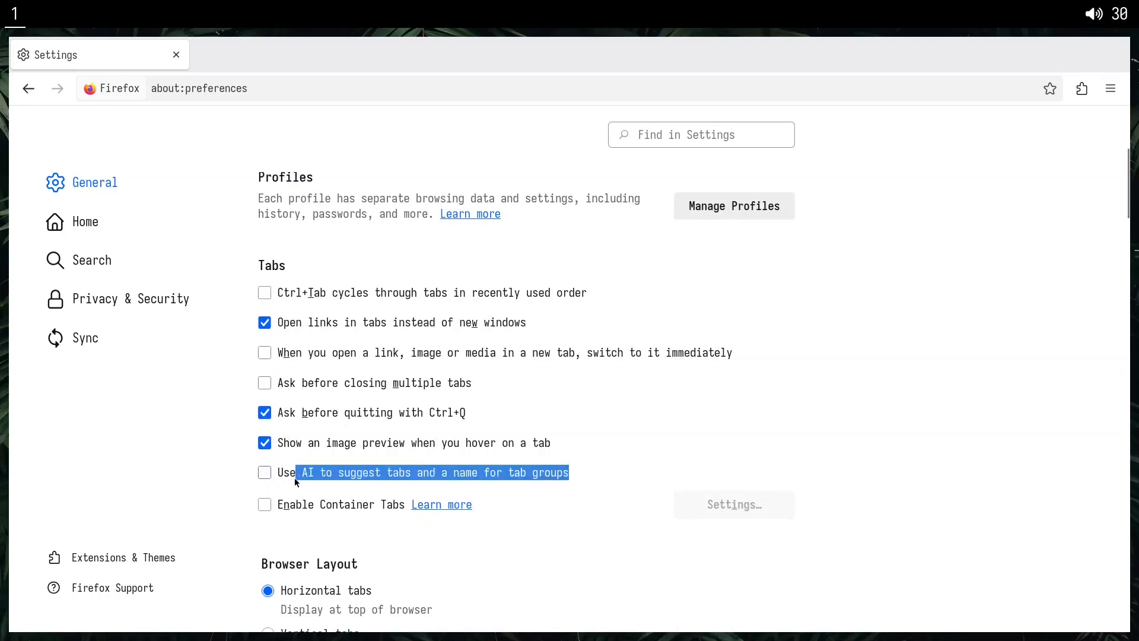
click(195, 468)
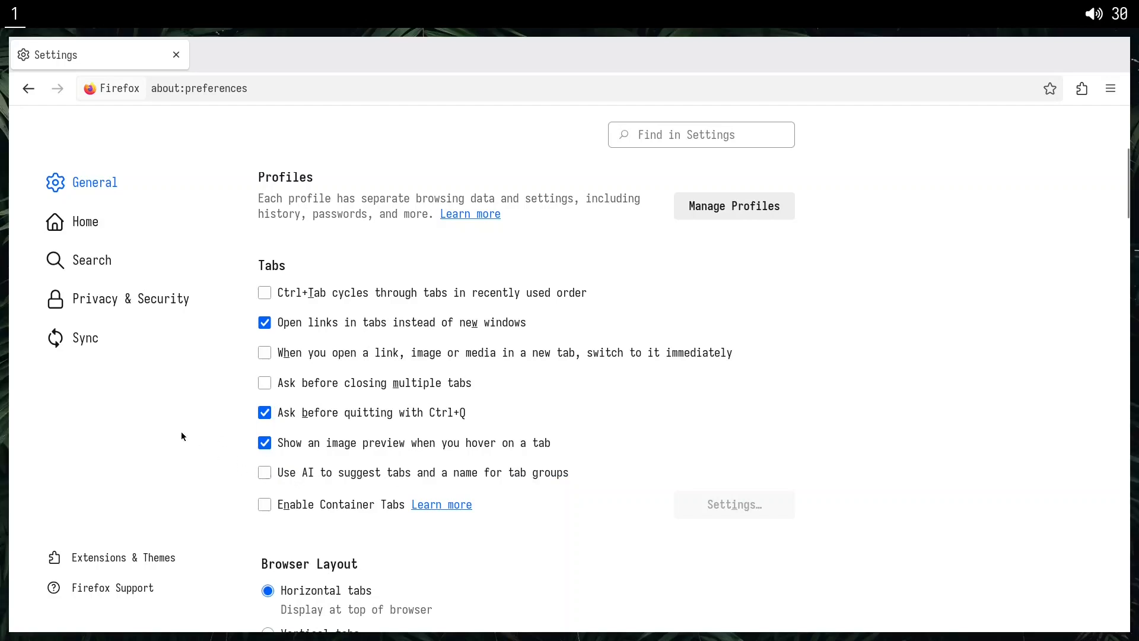
Switch the browser layout to vertical tabs and dismiss the hint about keeping important tabs within reach.
scroll(297, 434, down, 3)
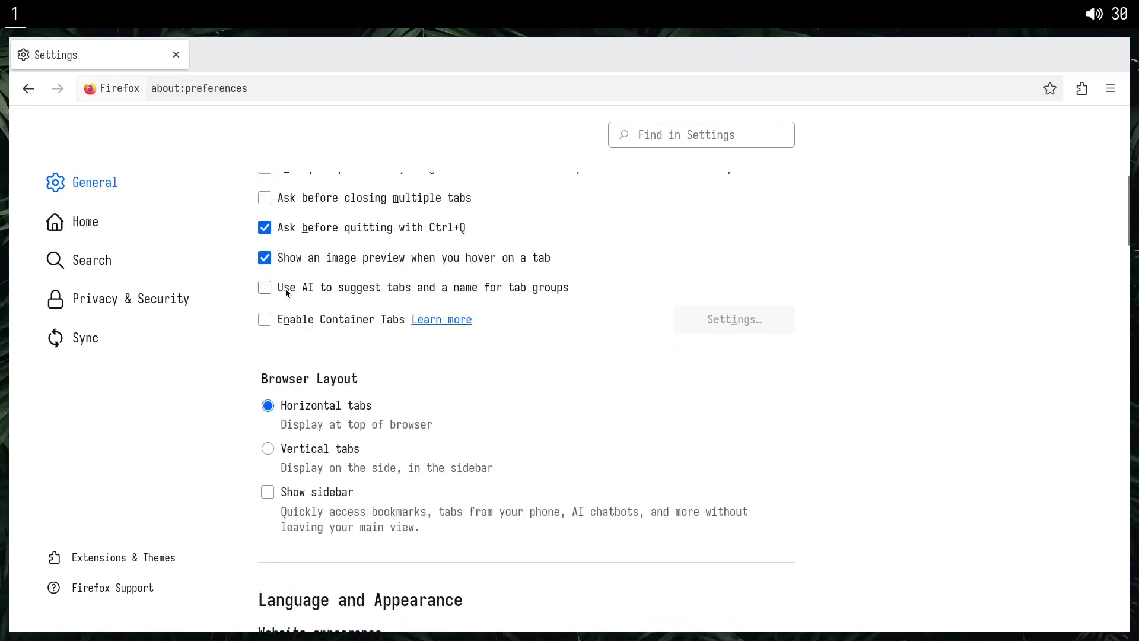
click(311, 260)
scroll(267, 322, down, 2)
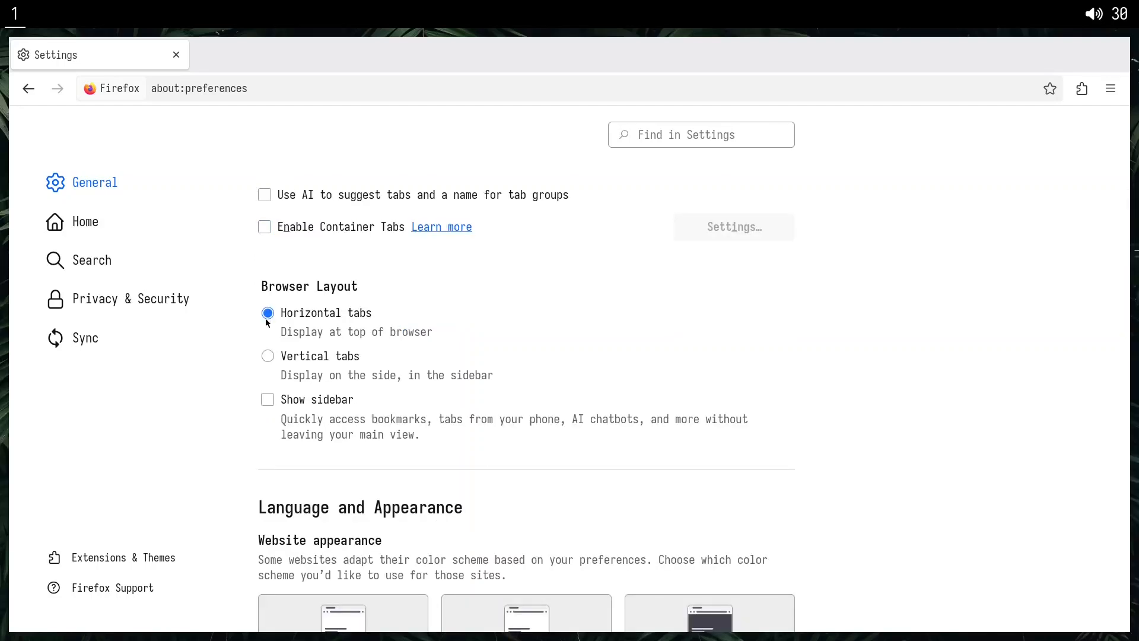
click(279, 357)
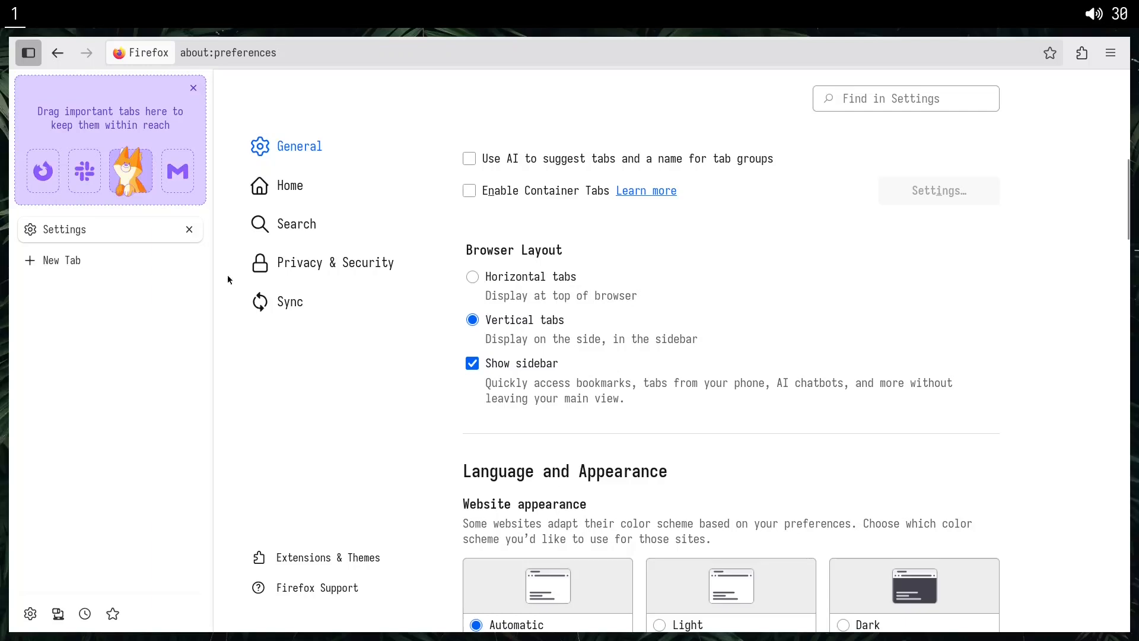
click(193, 88)
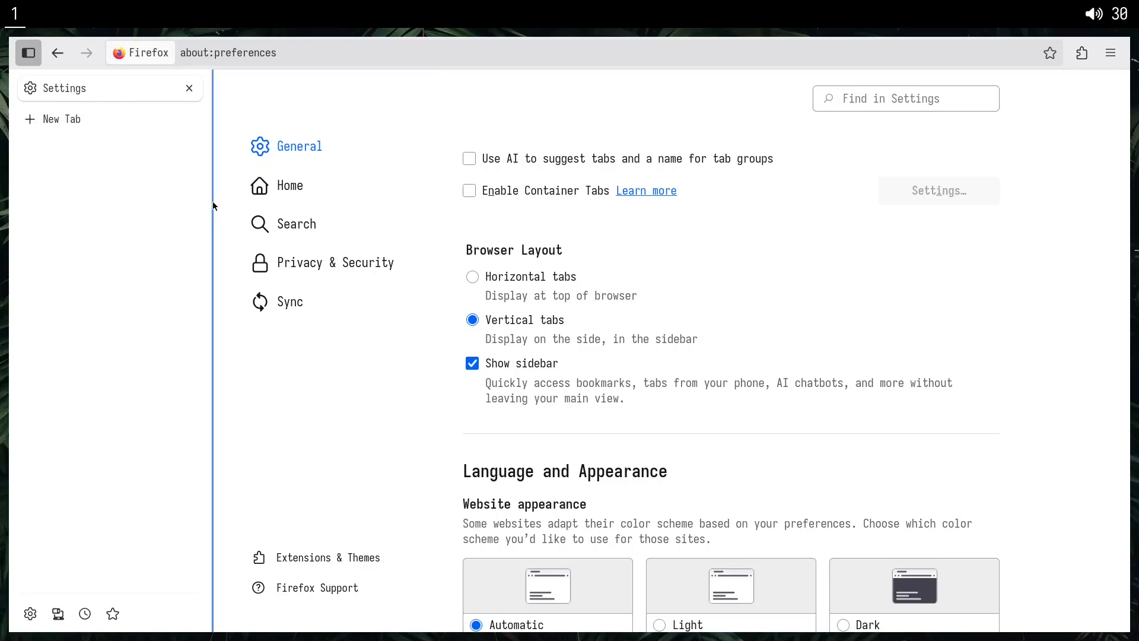
Collapse the vertical tab sidebar to icons, widen it partway and collapse it to icons again.
drag(214, 206, 37, 172)
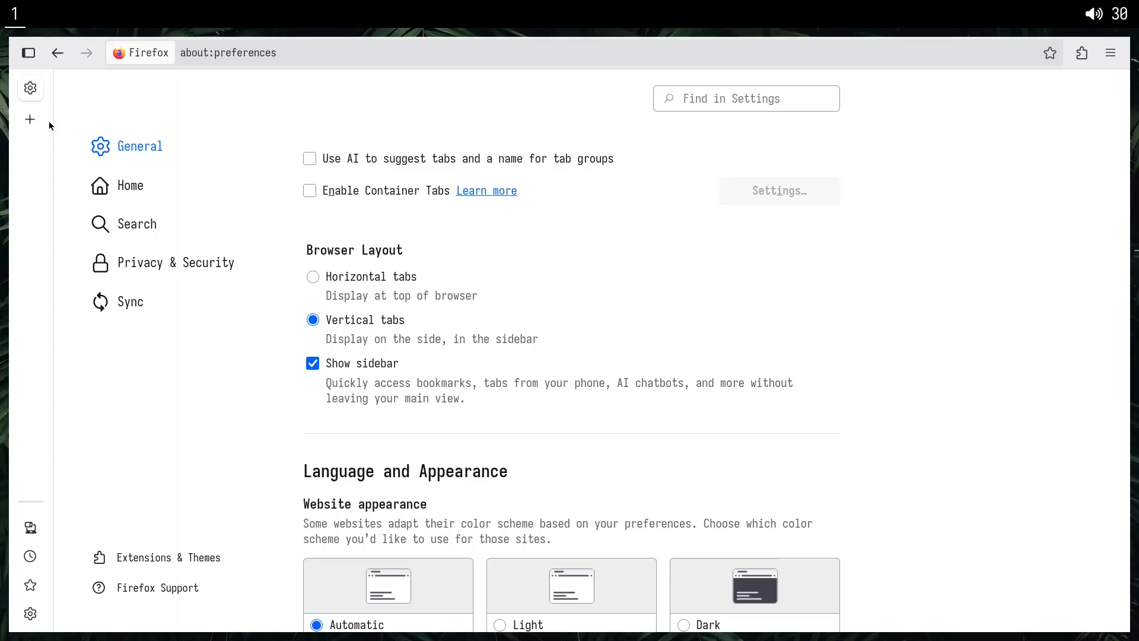
drag(54, 137, 161, 161)
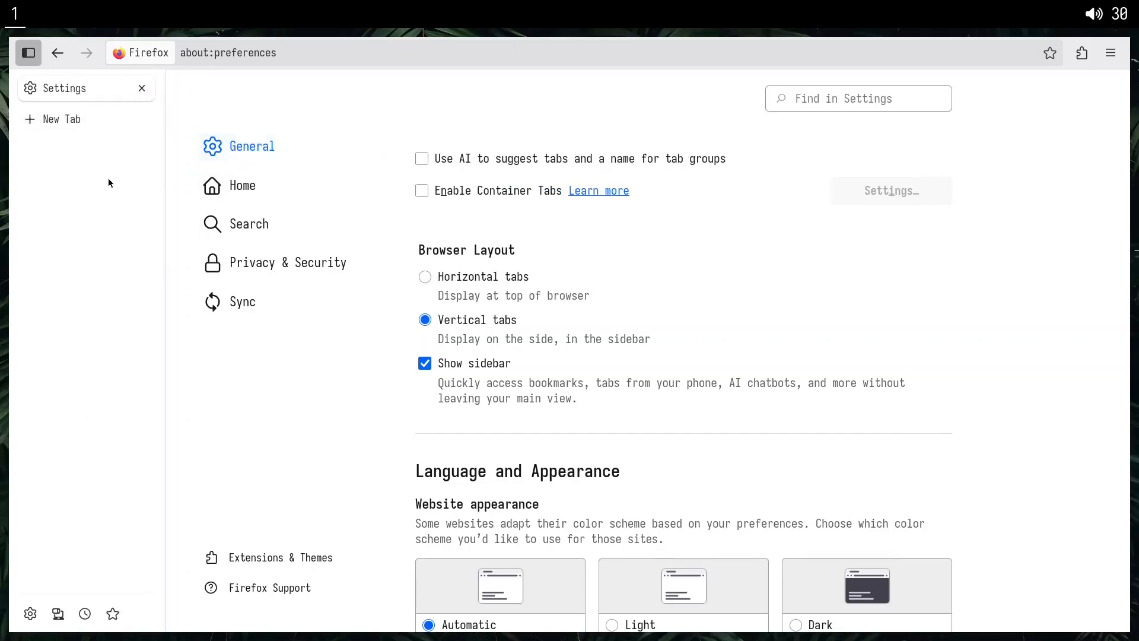
drag(165, 275, 25, 254)
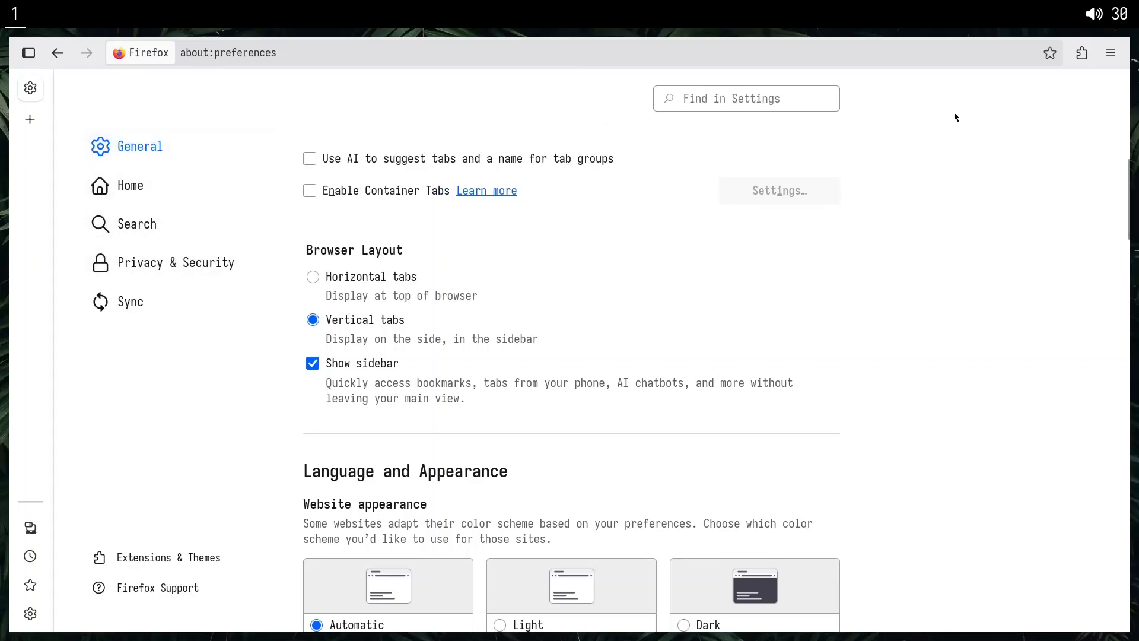
Open two new tabs, switch between them in the collapsed vertical tab strip and close both.
click(1111, 53)
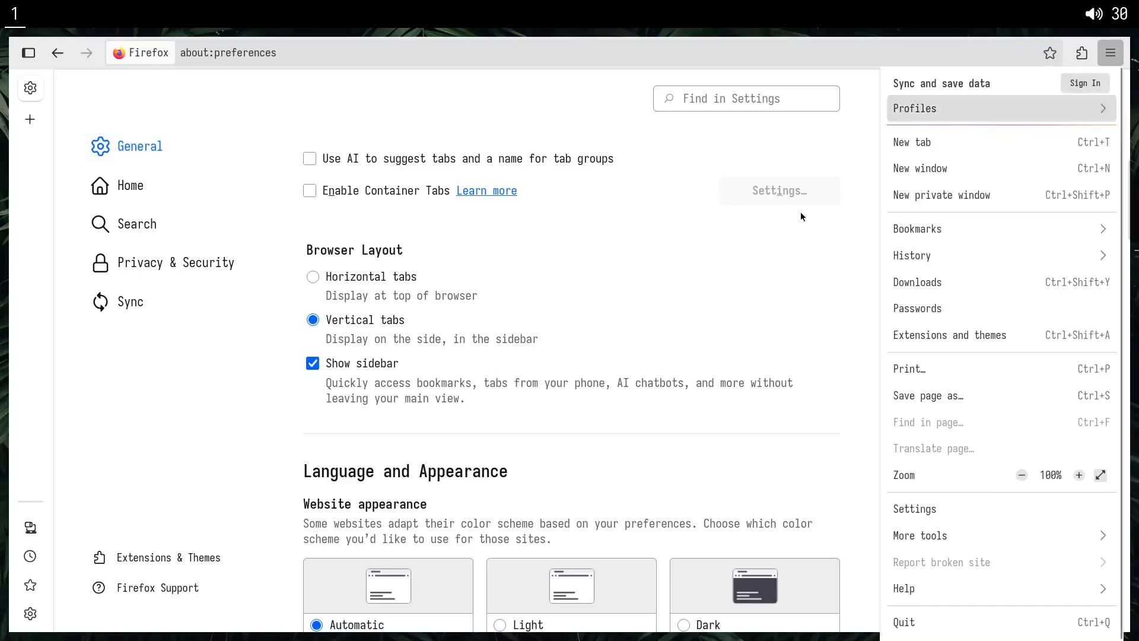
click(769, 259)
key(ctrl+t)
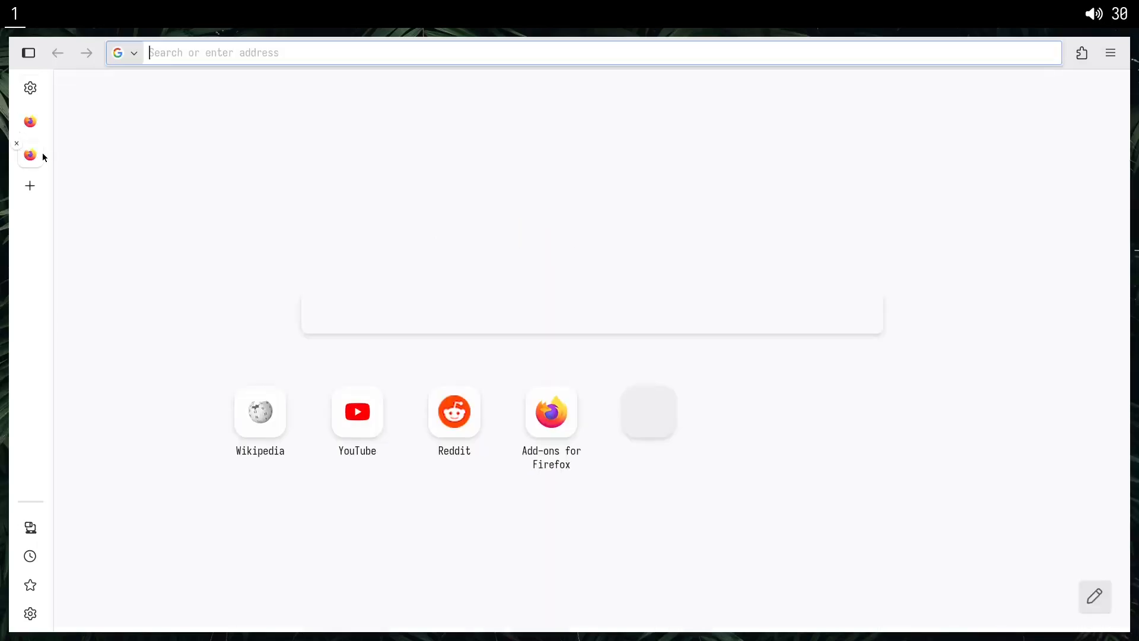
click(34, 125)
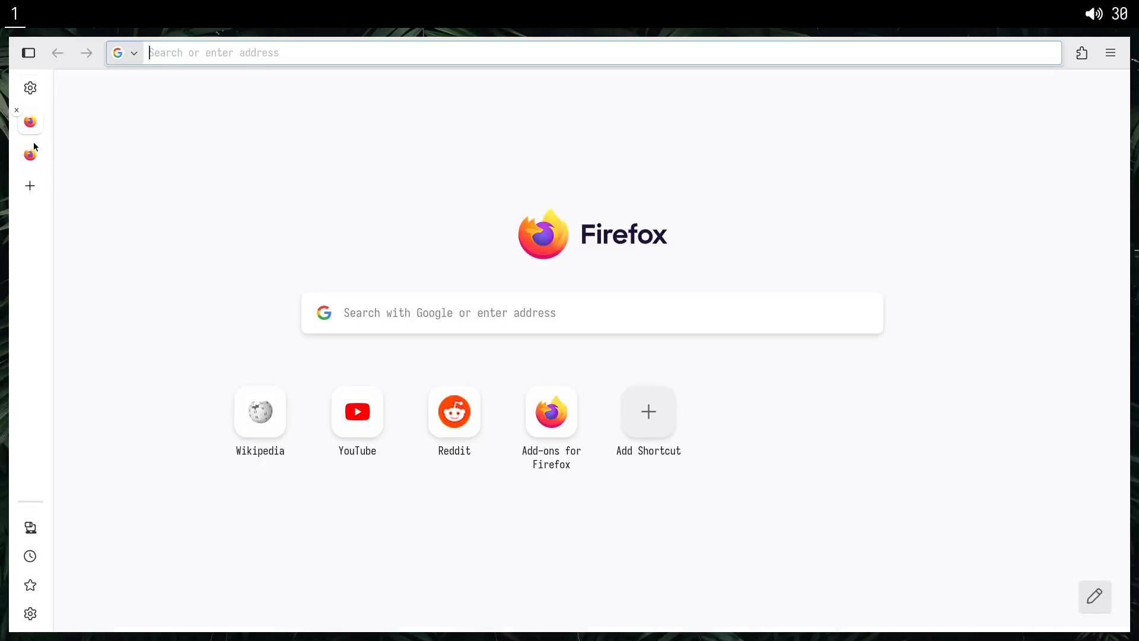
click(35, 150)
click(32, 130)
click(33, 153)
click(31, 130)
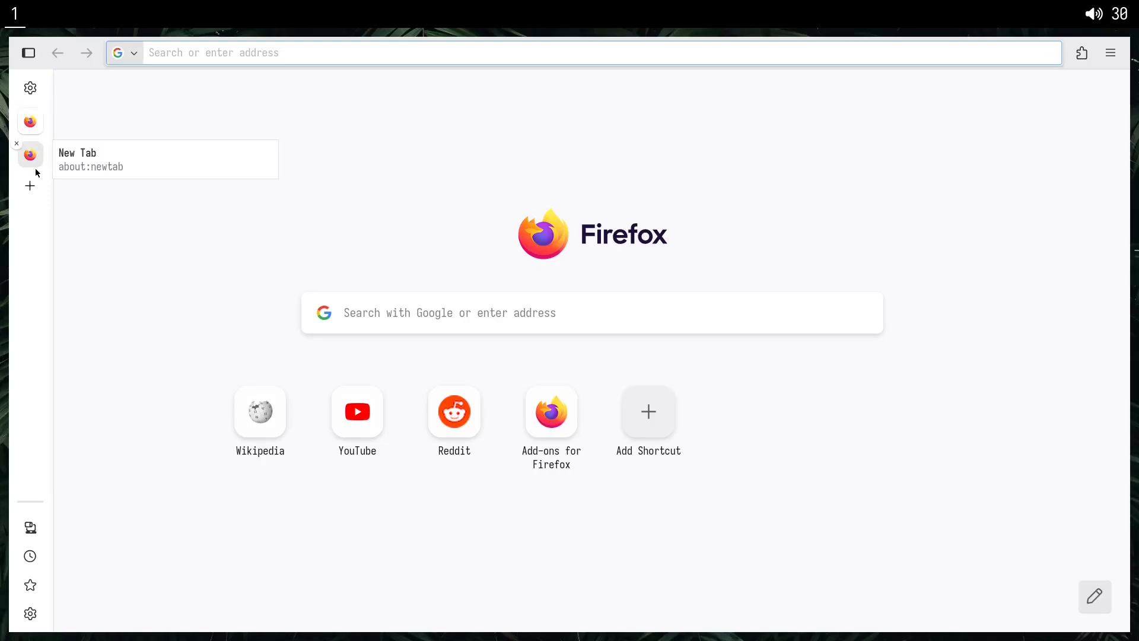
middle_click(31, 122)
middle_click(30, 122)
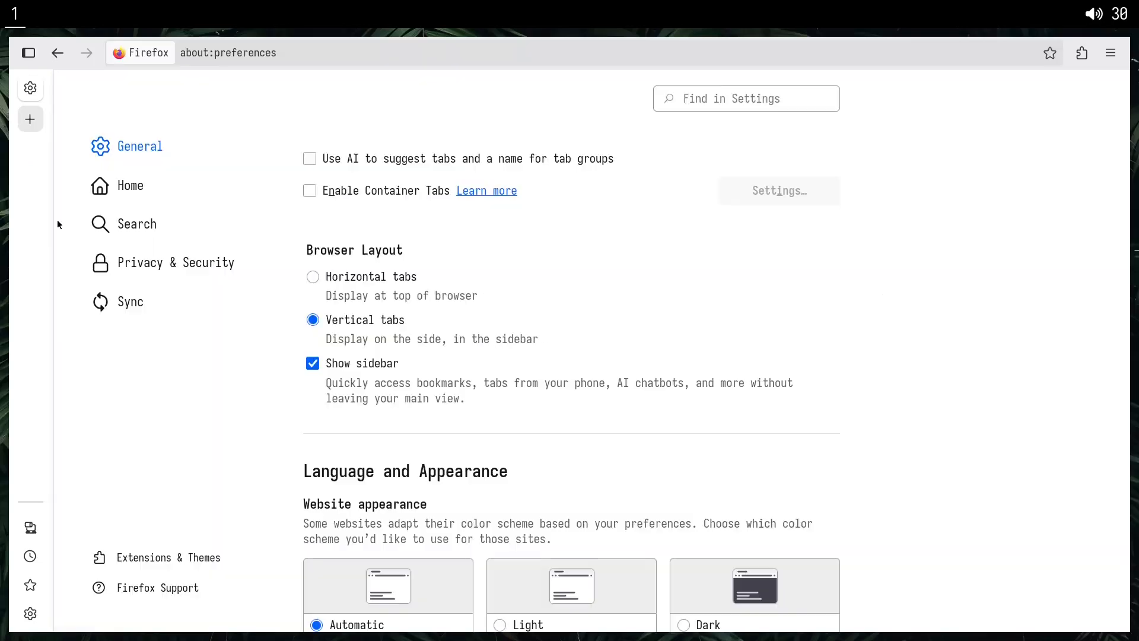
Restore the horizontal tabs layout with the sidebar hidden and remove the sidebar button from the toolbar.
click(313, 278)
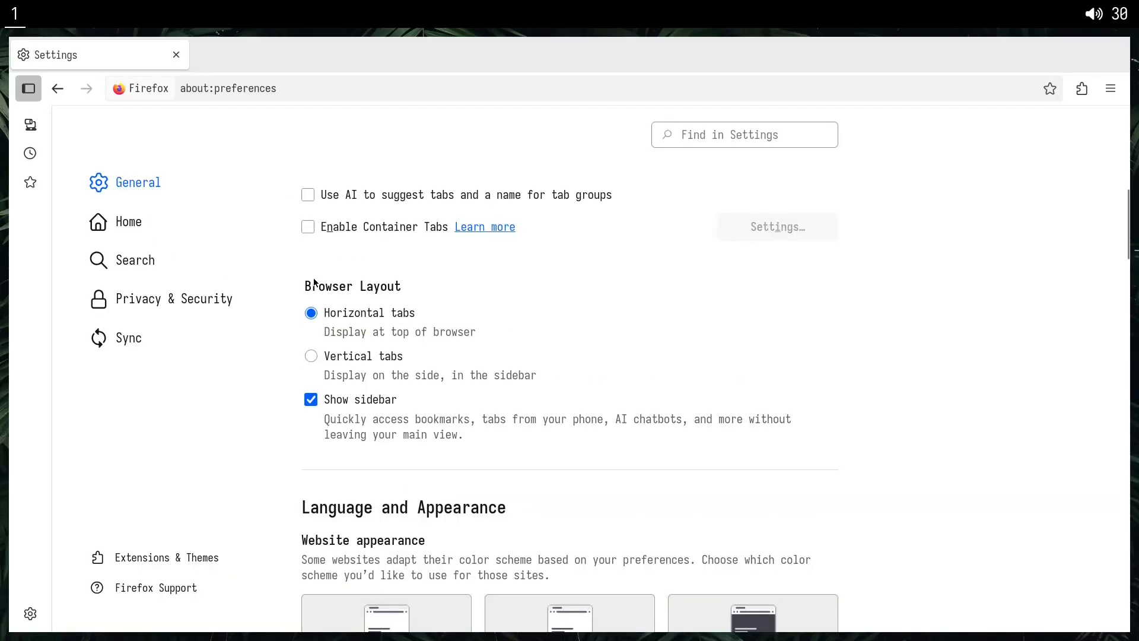
click(358, 400)
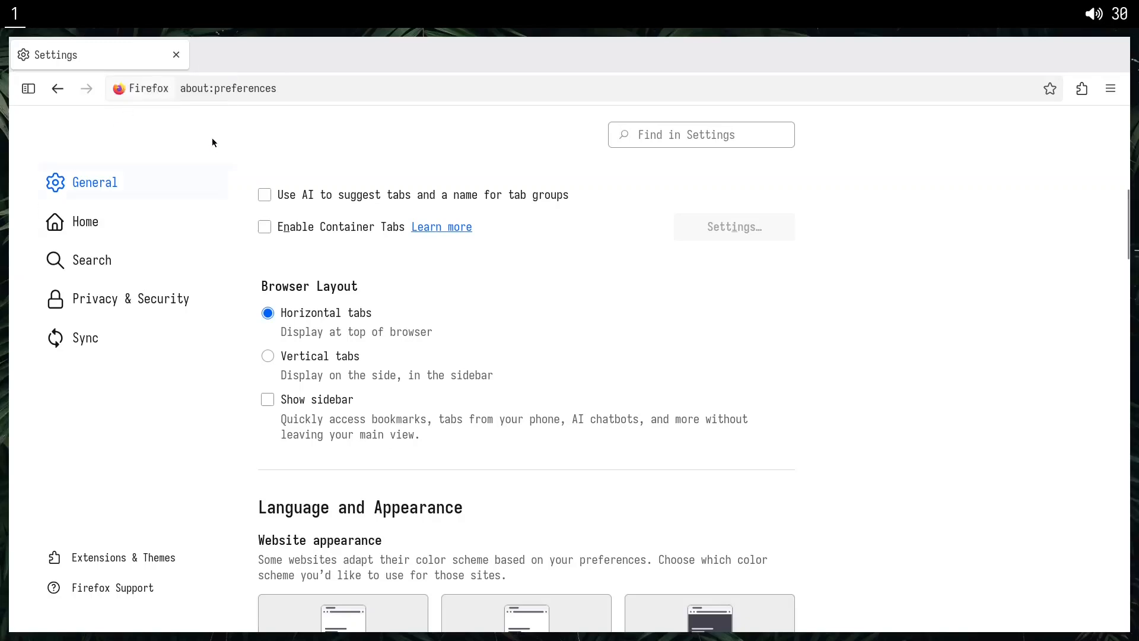
right_click(28, 95)
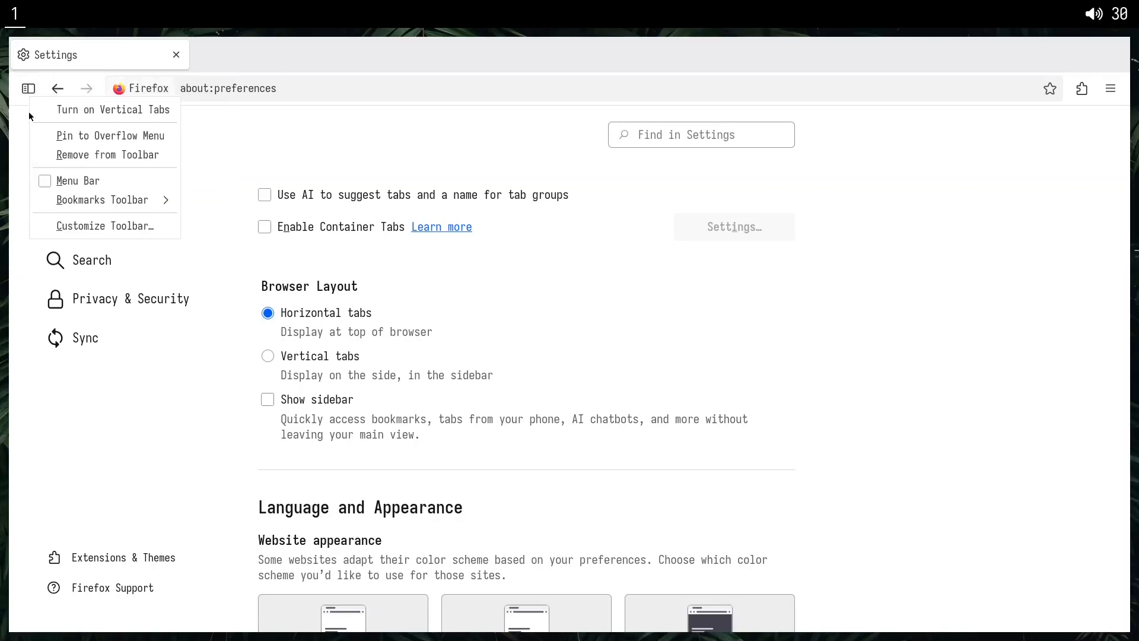
click(76, 155)
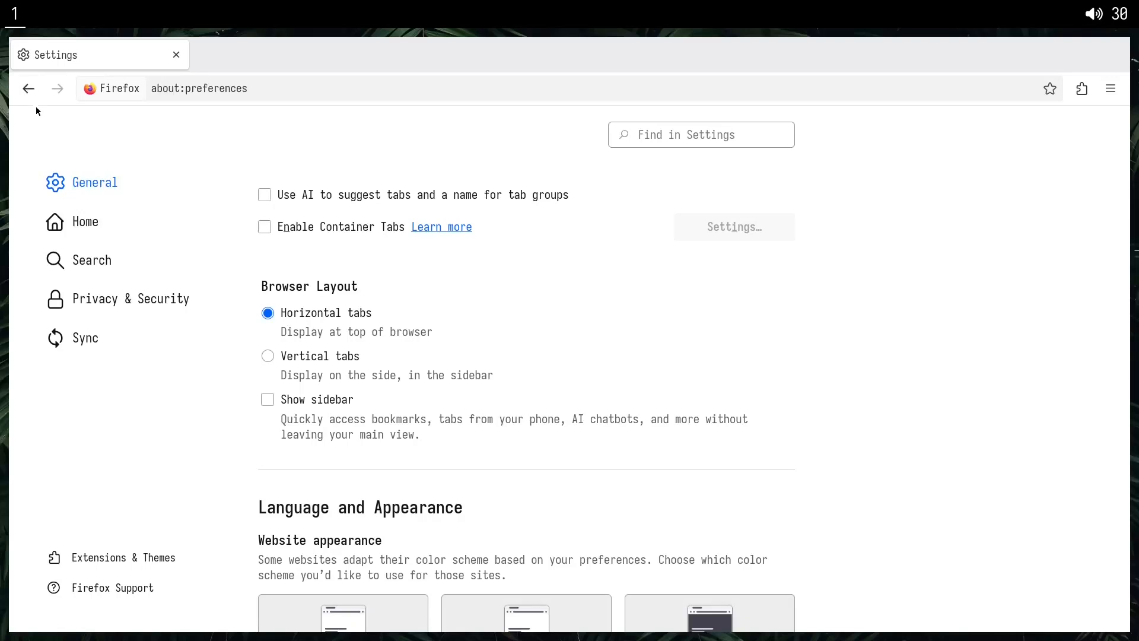
Check the default font choices in the Fonts section of the general settings.
scroll(383, 409, down, 5)
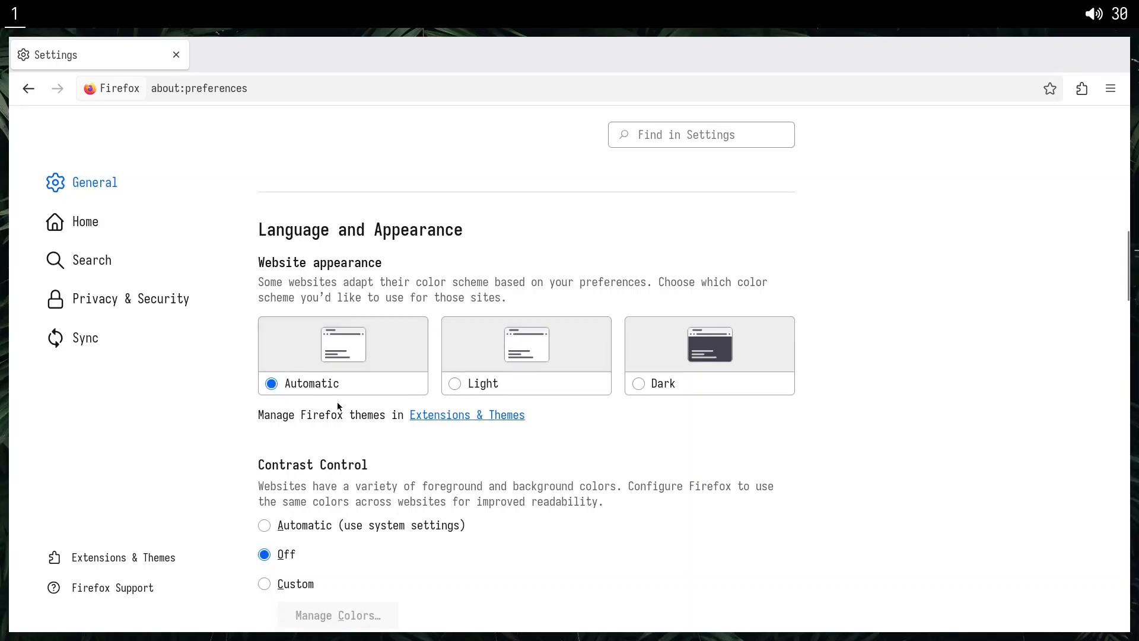
scroll(344, 433, down, 6)
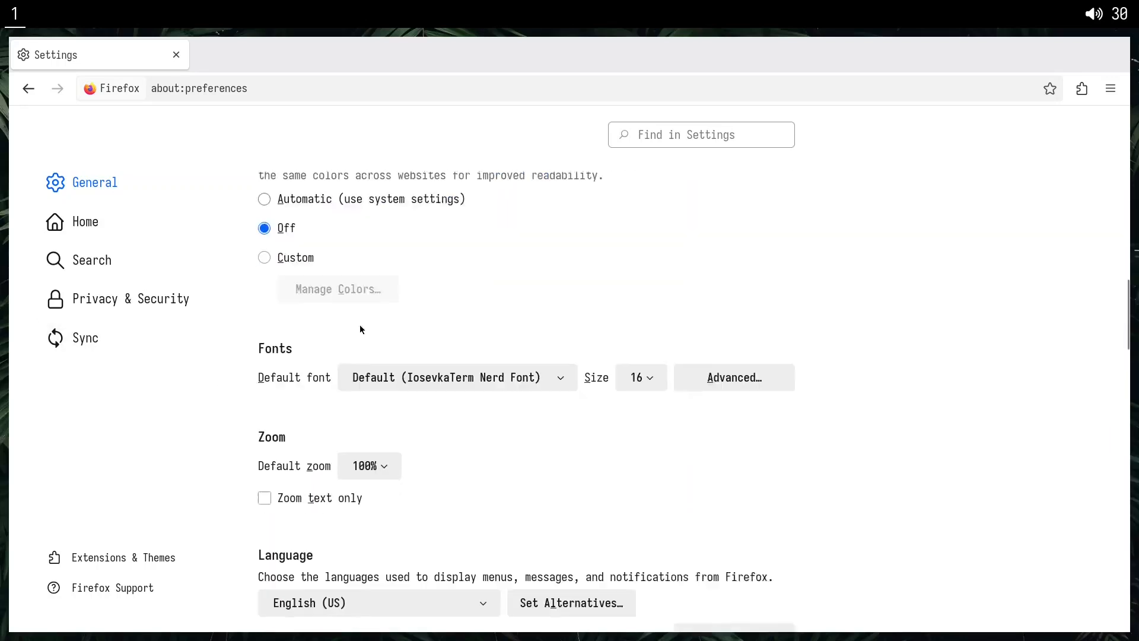
scroll(346, 371, down, 2)
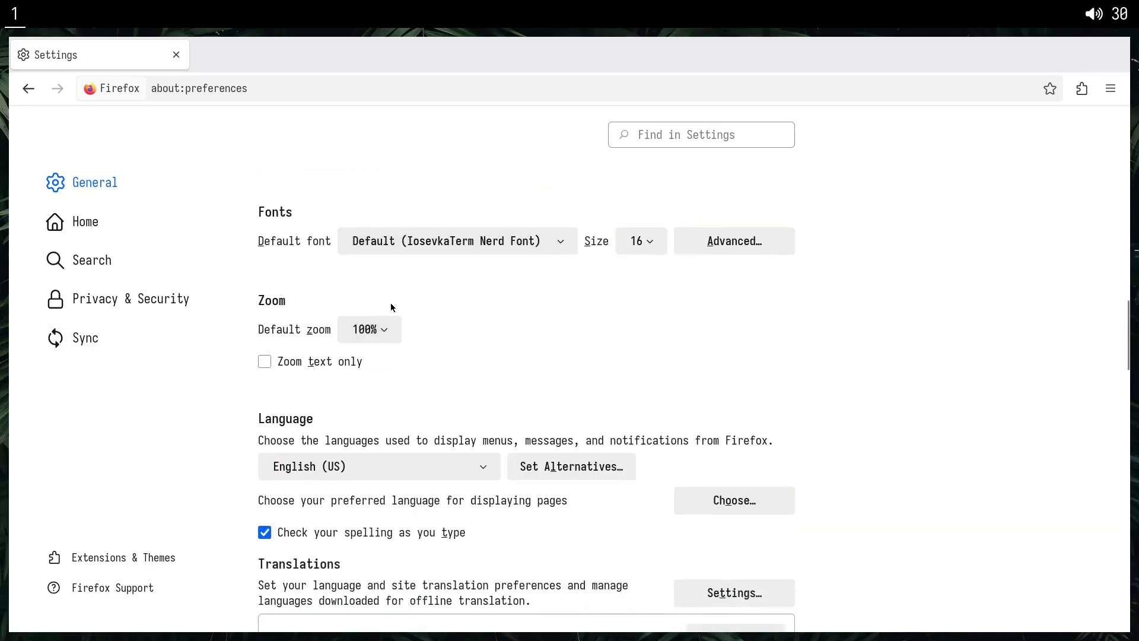
click(500, 241)
click(465, 201)
Install the noto-fonts-ttf package from a new terminal using xbps-install with doas.
key(super+Return)
text(doas )
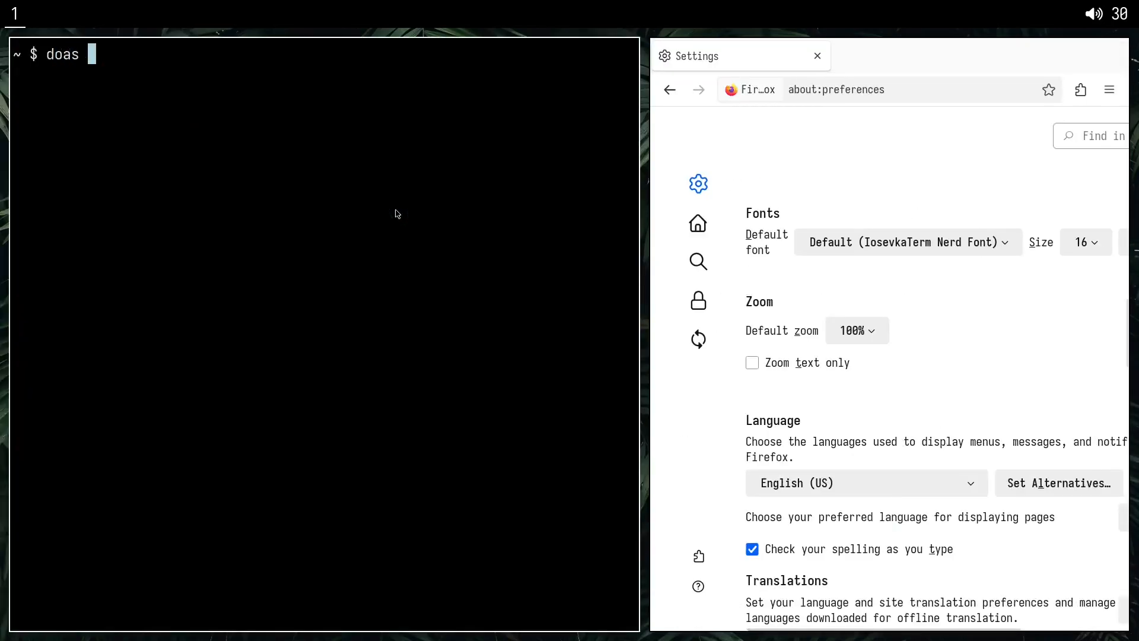
text(xbps-install no)
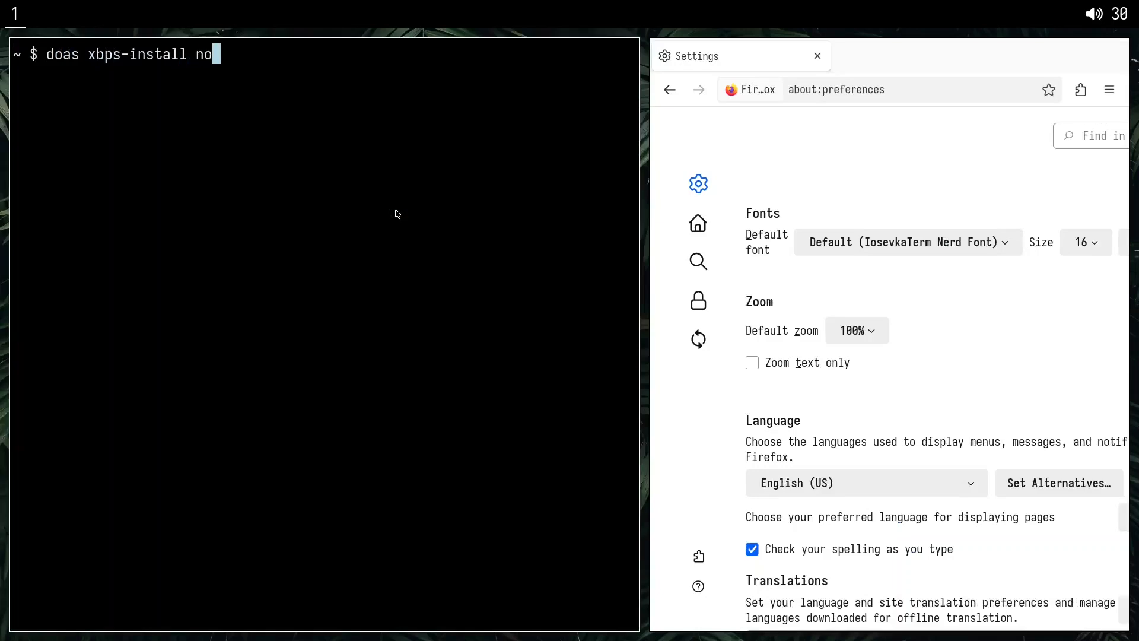
text(to-fonts)
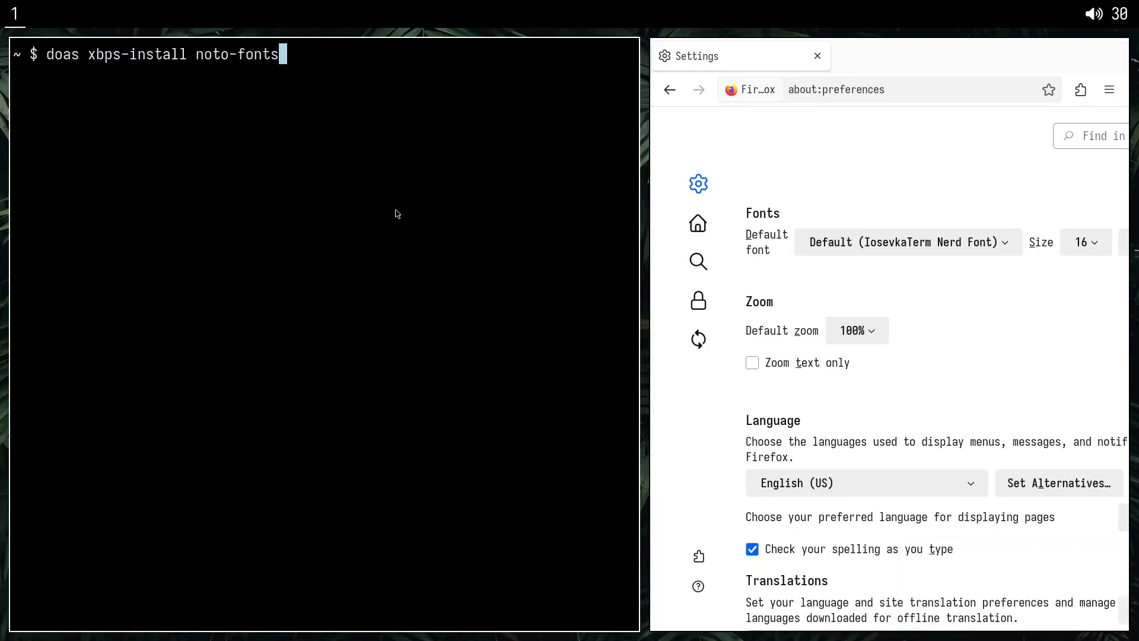
text(-ttf)
key(BackSpace)
text(tf)
key(Return)
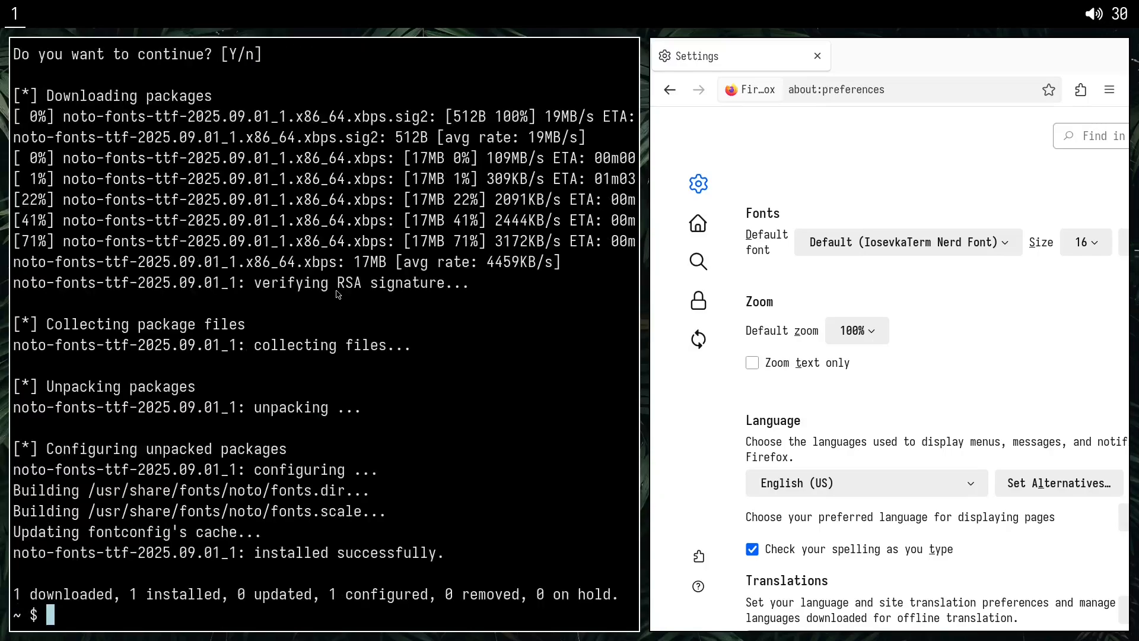
Close the terminal, restart Firefox and return to the Fonts section of the general settings.
key(super+shift+q)
key(super+shift+q)
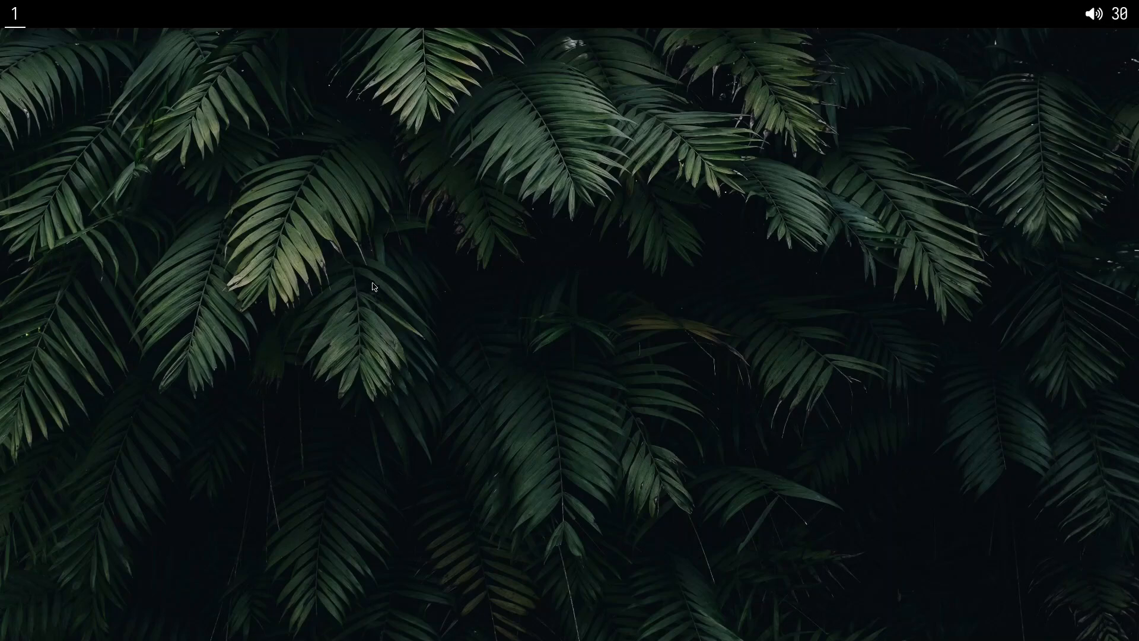
key(super+b)
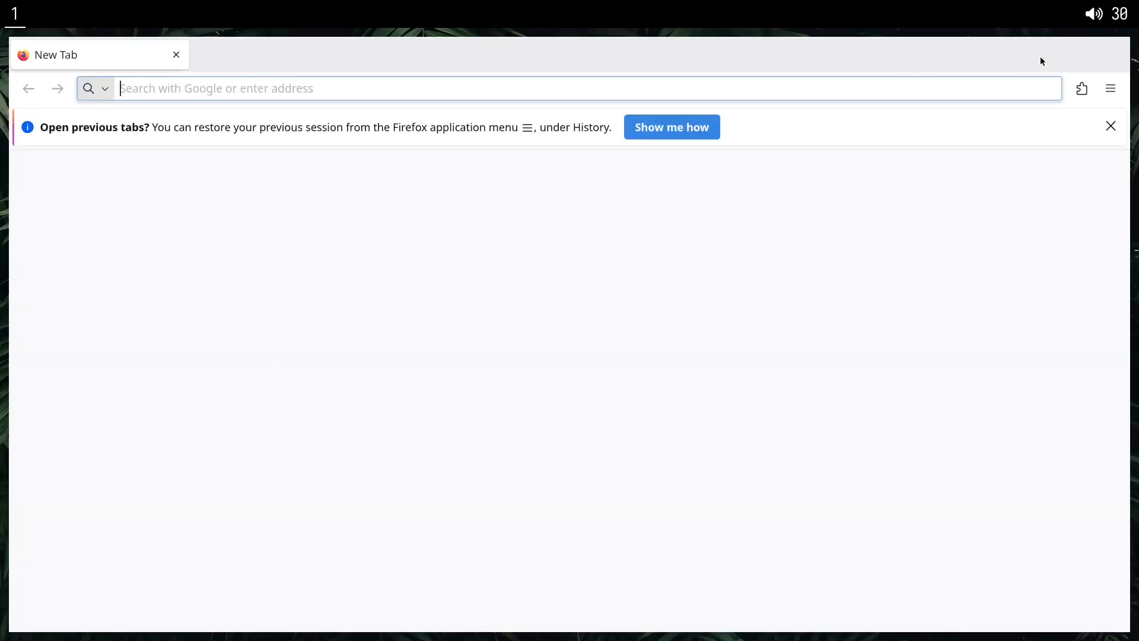
click(1110, 125)
click(1110, 89)
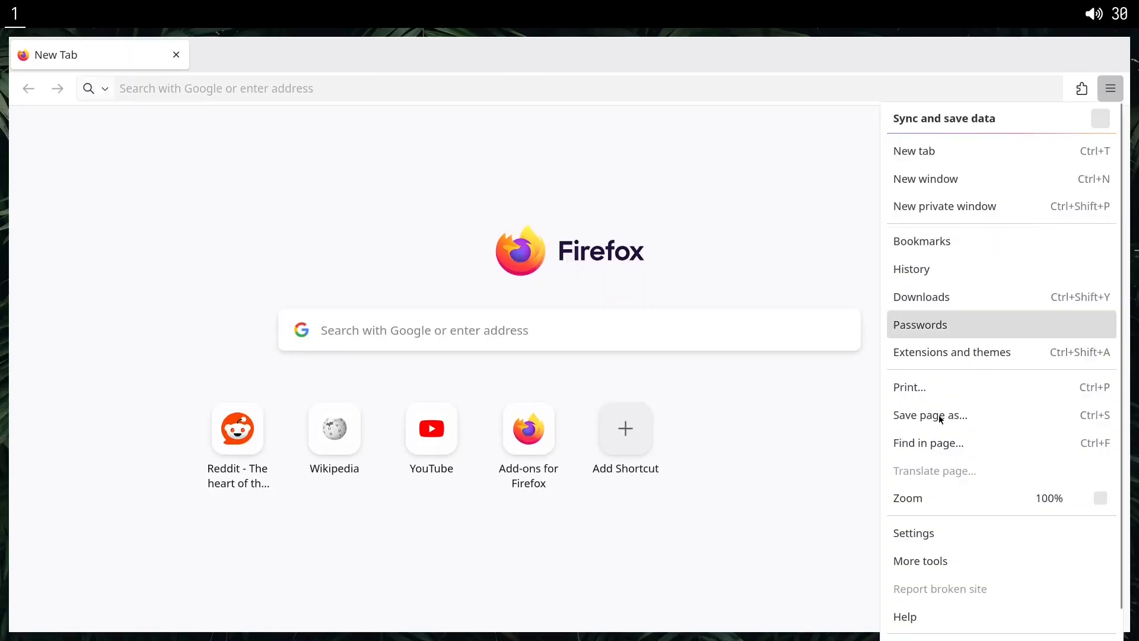
click(902, 531)
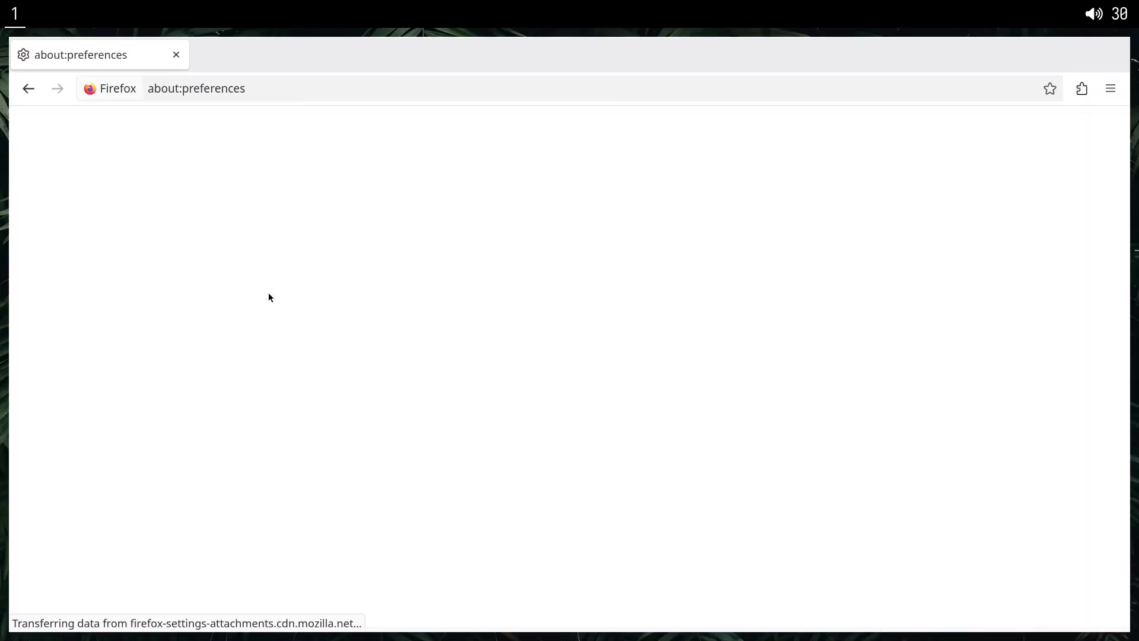
scroll(461, 388, down, 15)
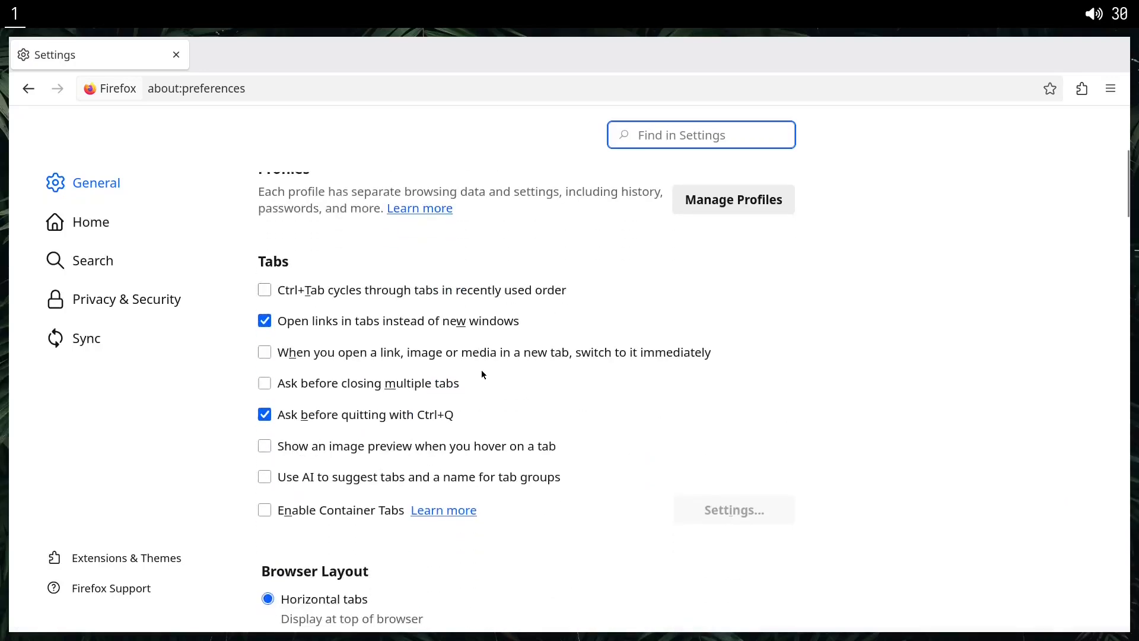
scroll(503, 367, down, 6)
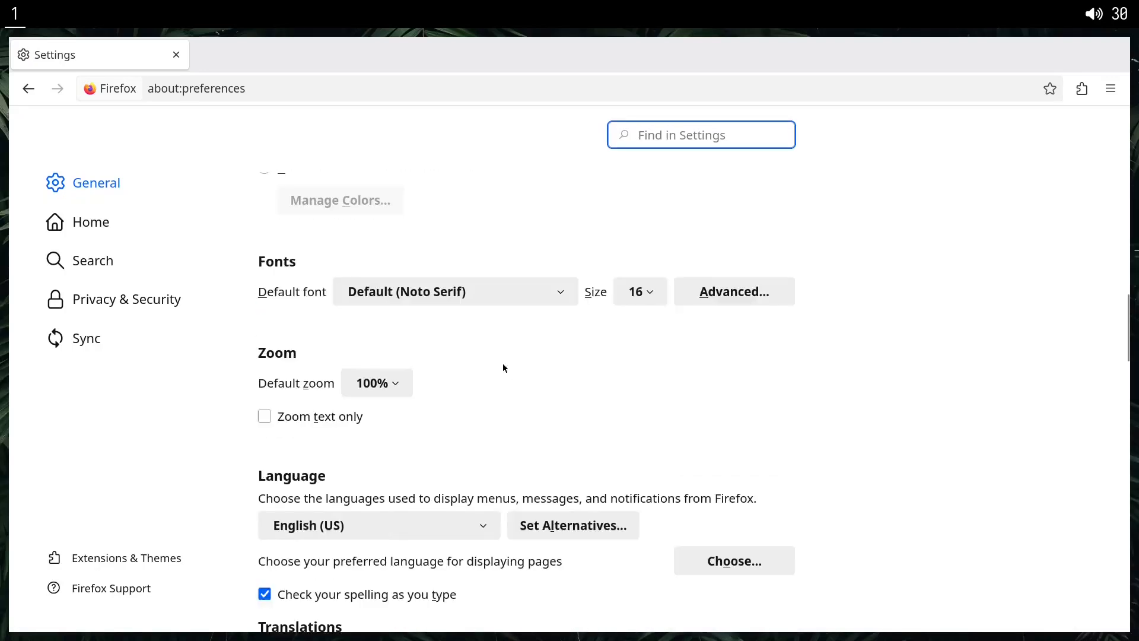
Turn off spell checking while typing in the Language section of the general settings.
scroll(413, 362, down, 3)
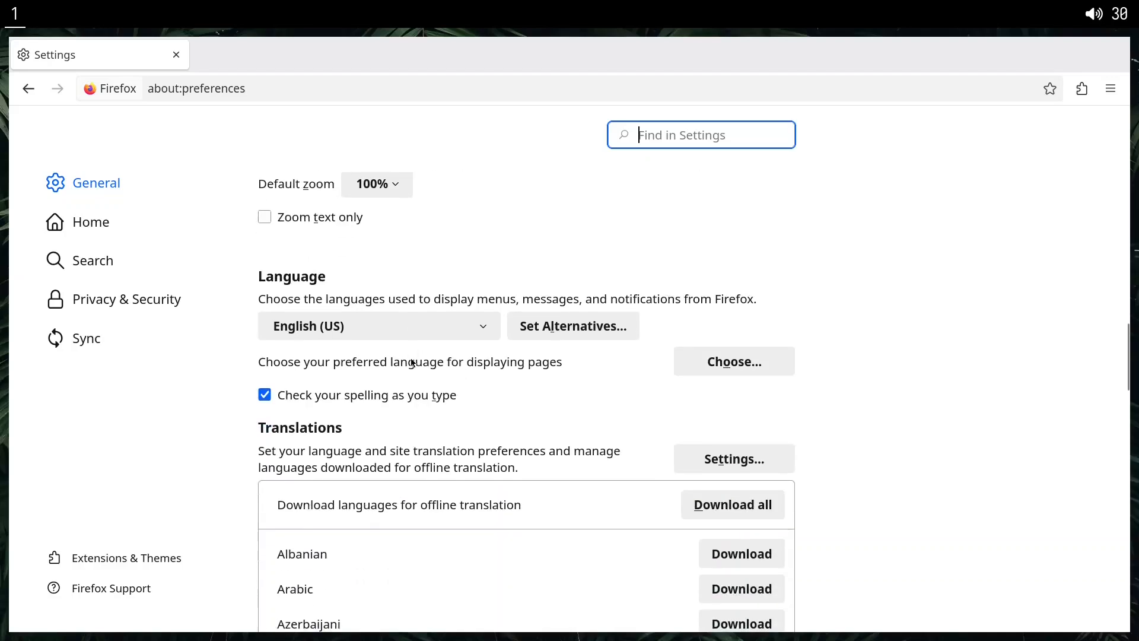
drag(303, 303, 406, 305)
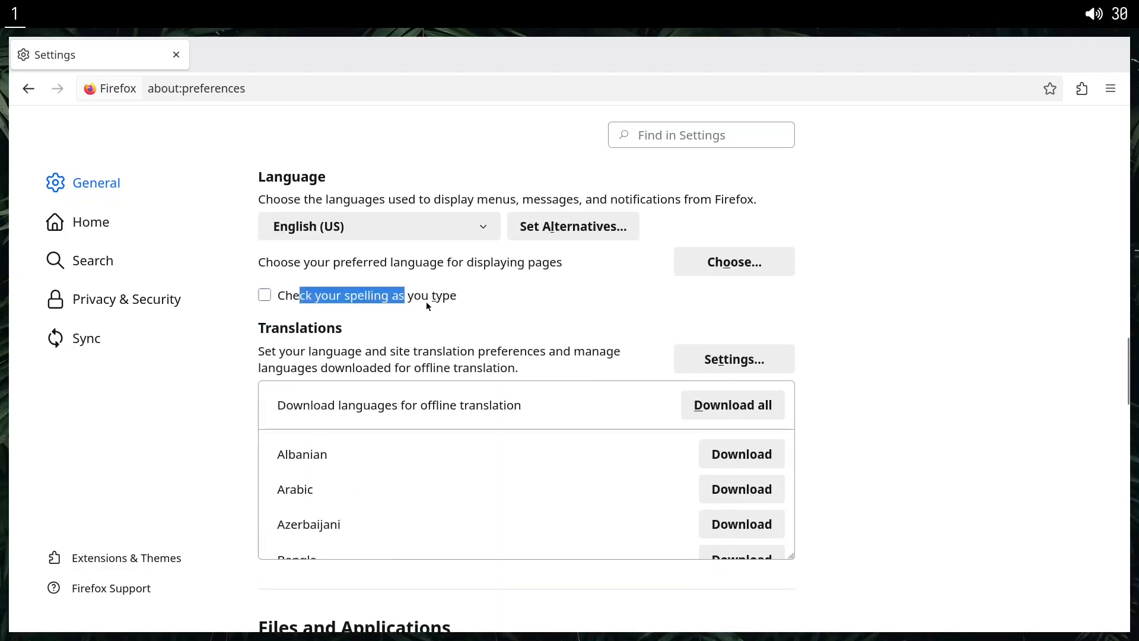
click(394, 323)
Enable always asking where to save files in the Downloads section and review the browsing options further down.
scroll(394, 323, down, 5)
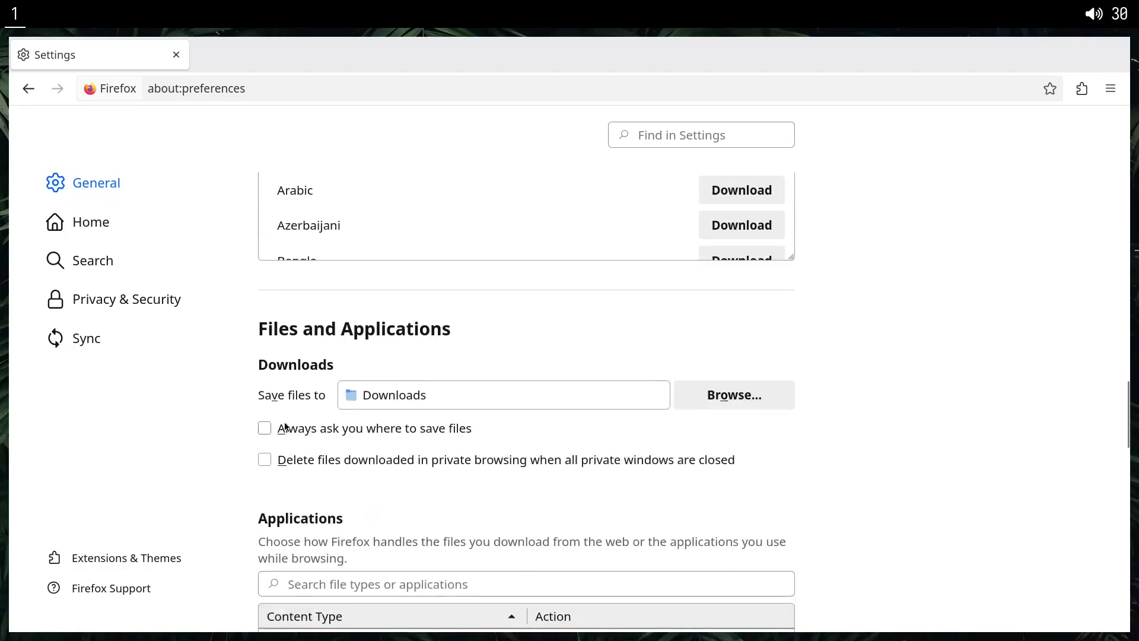
scroll(265, 397, down, 3)
scroll(306, 332, up, 2)
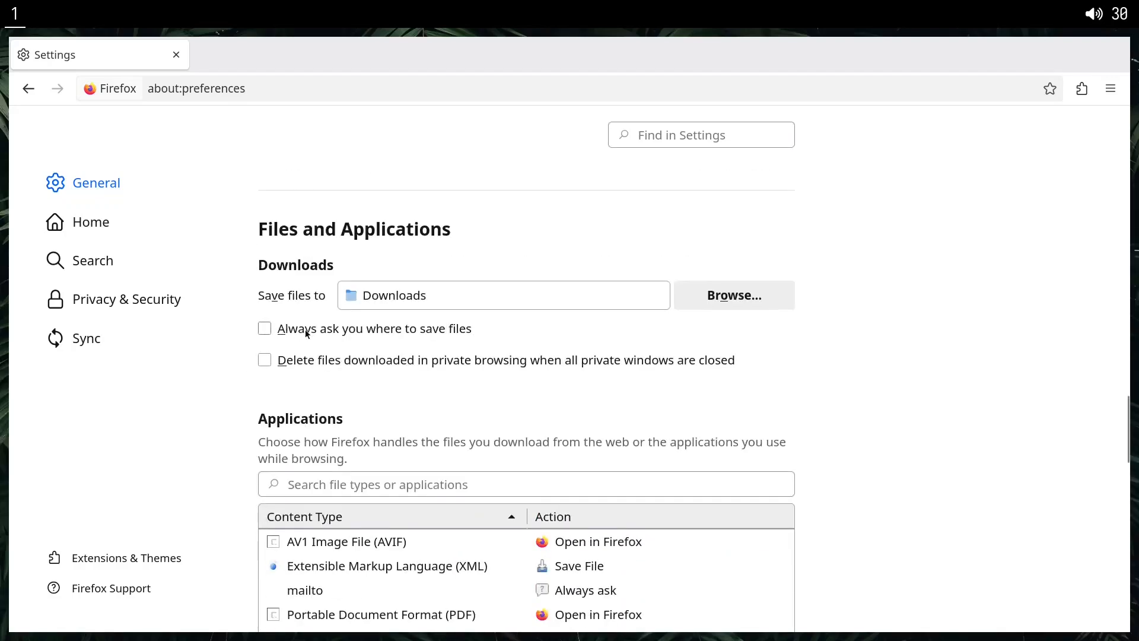
click(270, 331)
scroll(290, 390, down, 20)
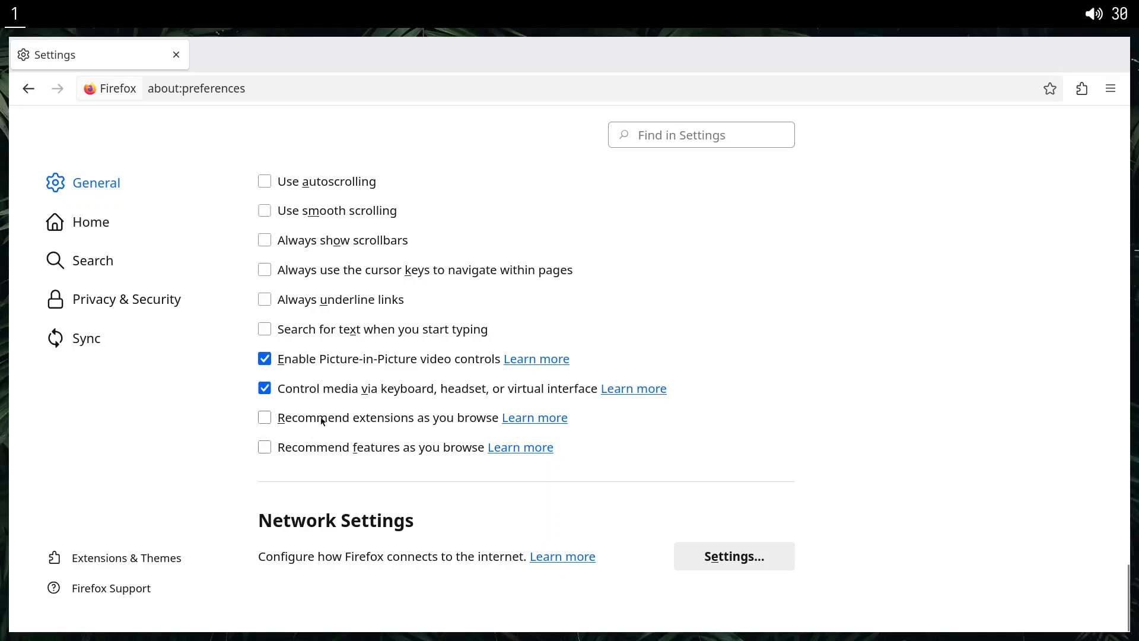
Set both the homepage and new windows option and the new tabs option to Blank Page in the Home settings.
click(128, 234)
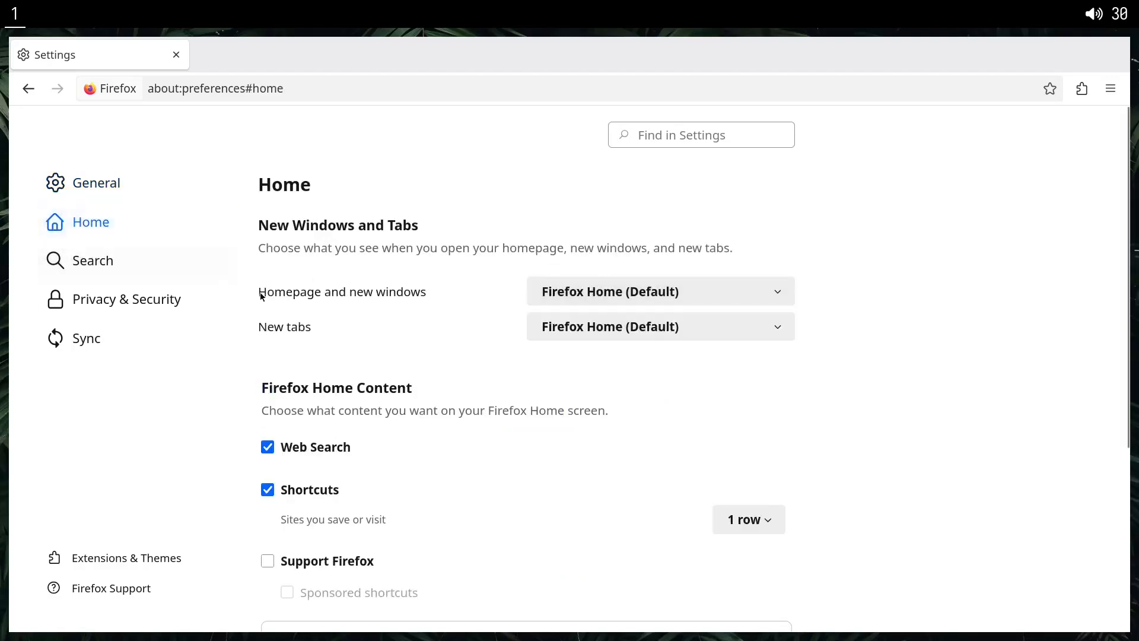
click(543, 292)
click(587, 358)
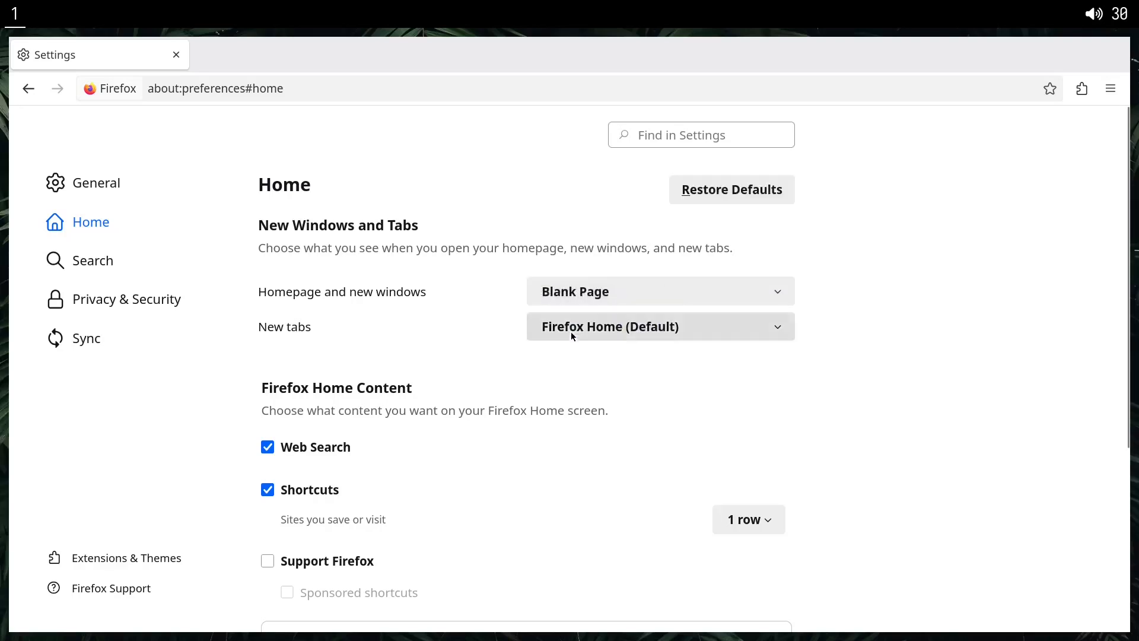
click(571, 330)
click(591, 375)
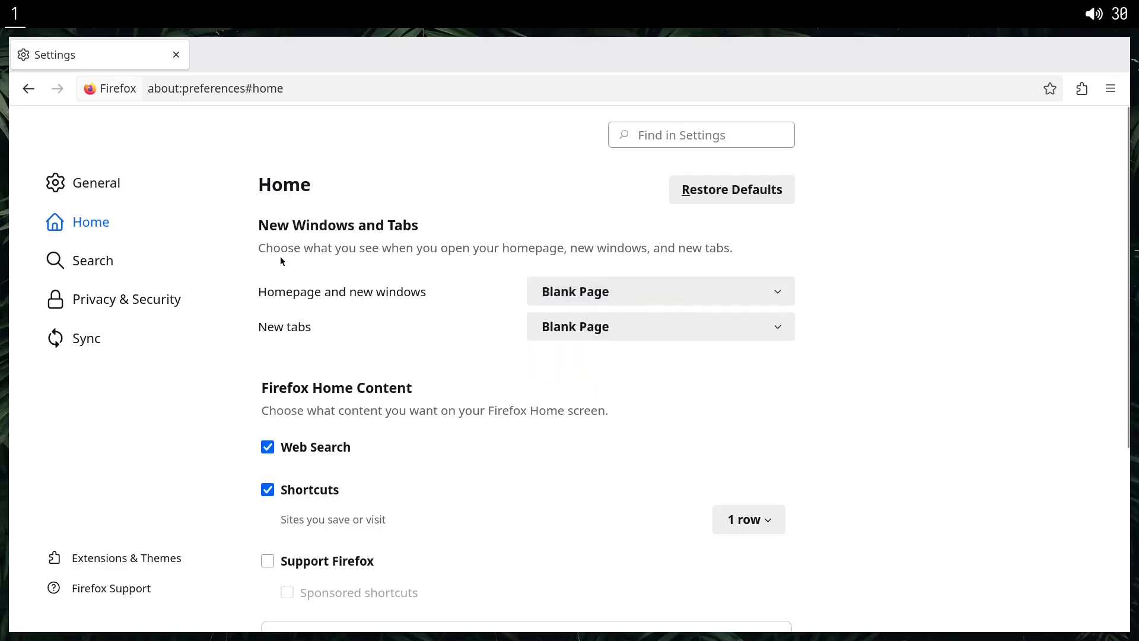
Check the blank page and address bar suggestions in a new tab, close it and review the Firefox Home content options.
double_click(264, 64)
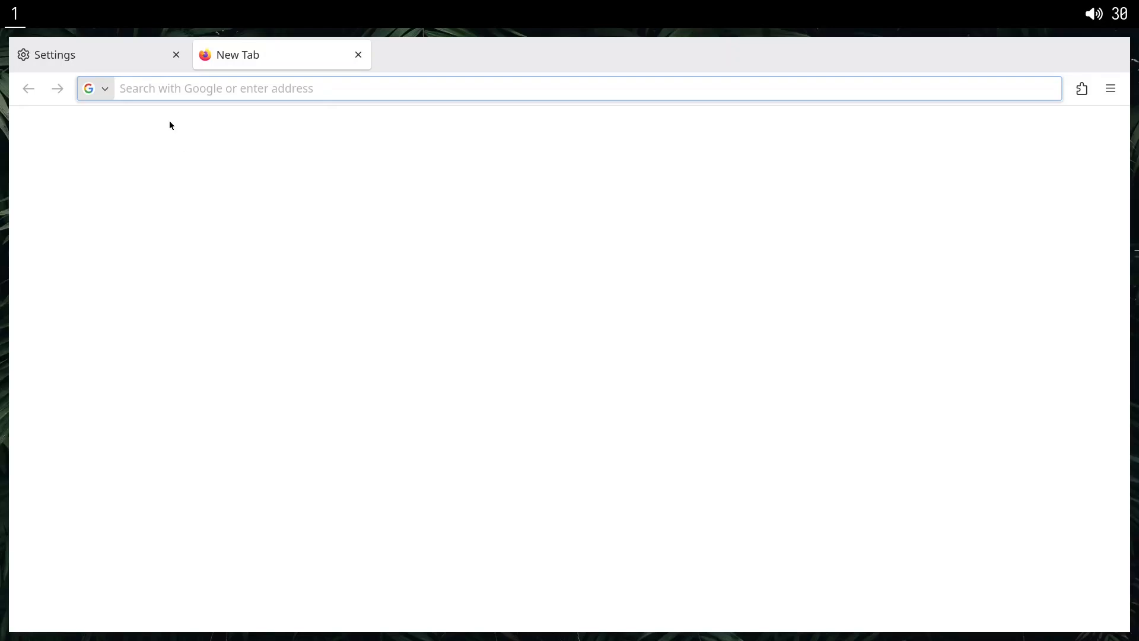
click(211, 86)
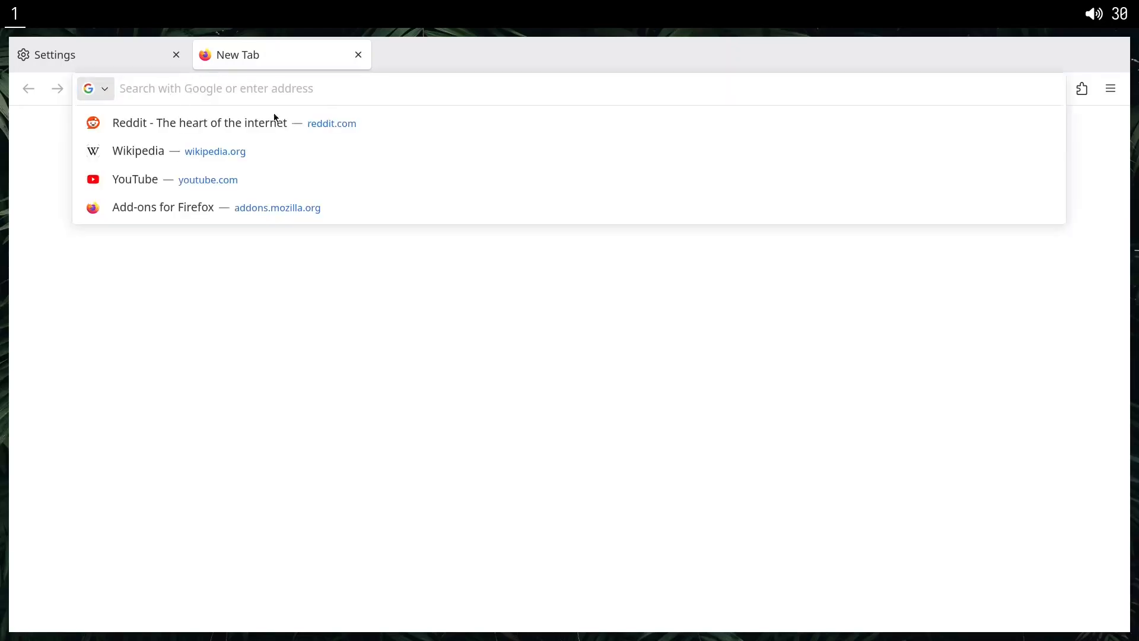
middle_click(309, 56)
scroll(301, 283, down, 3)
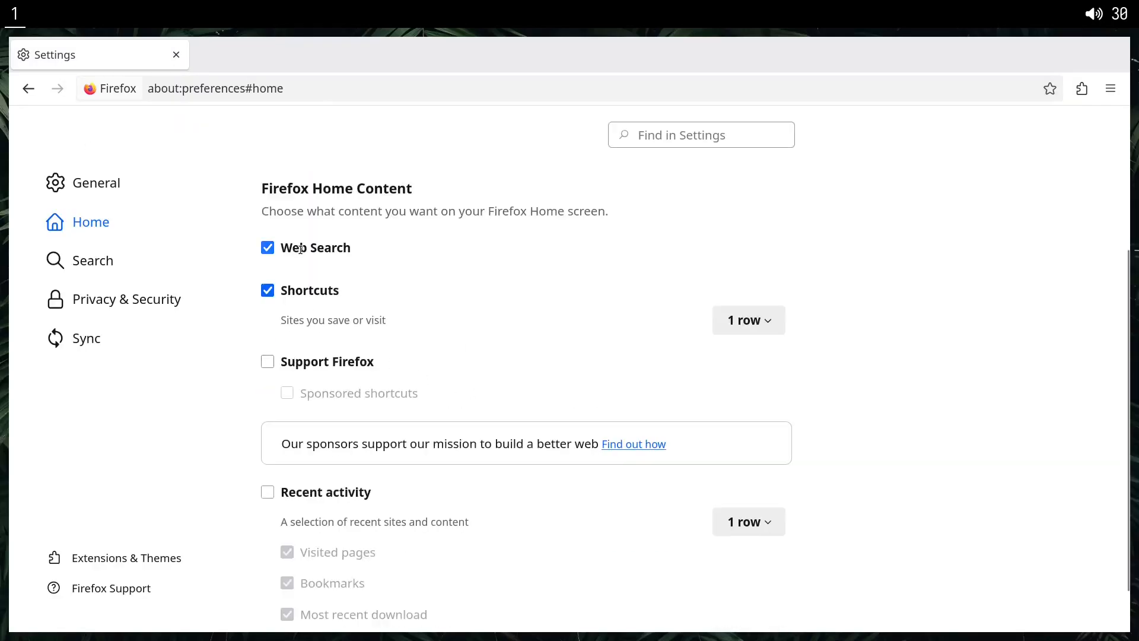
scroll(463, 330, down, 1)
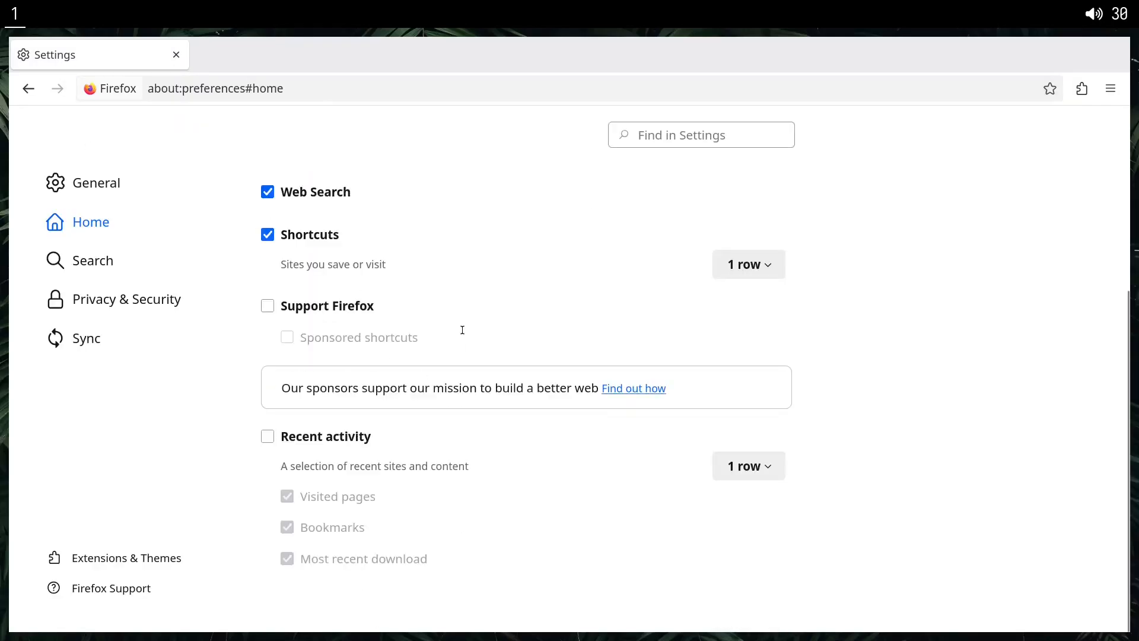
Make DuckDuckGo the default search engine, also in private windows, and stop showing search terms in the address bar.
click(86, 261)
click(314, 291)
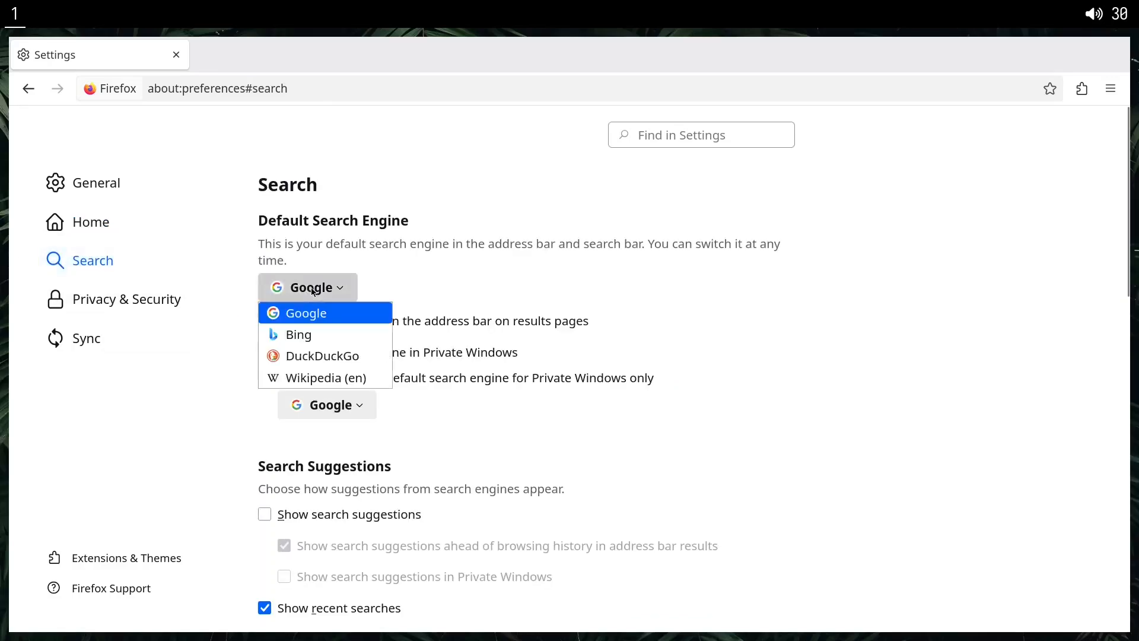
click(297, 355)
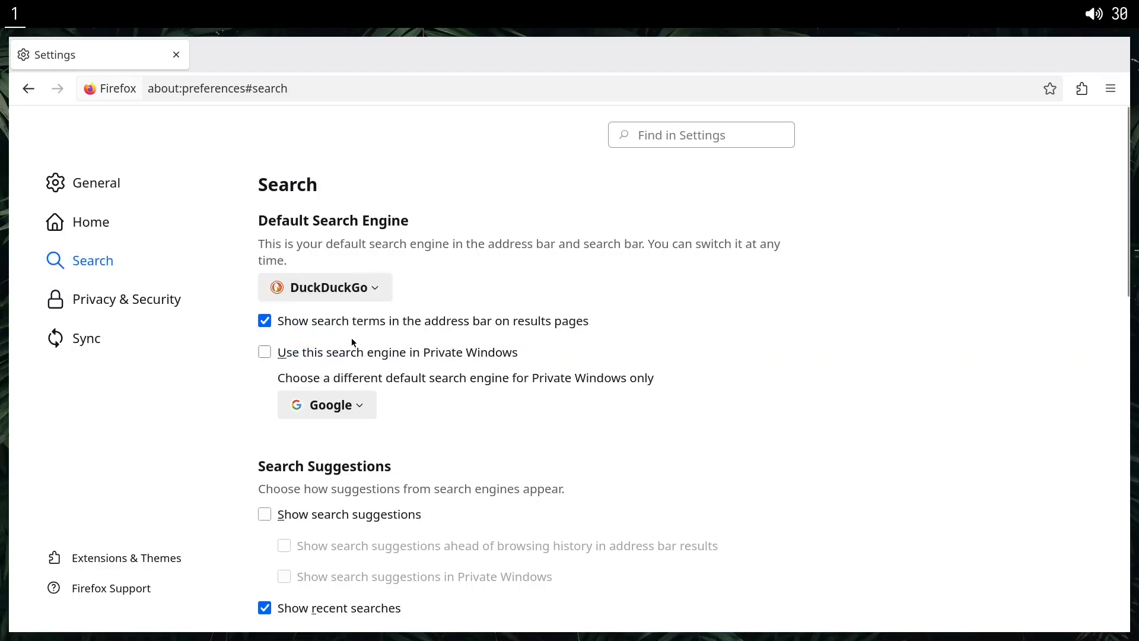
click(266, 320)
click(310, 356)
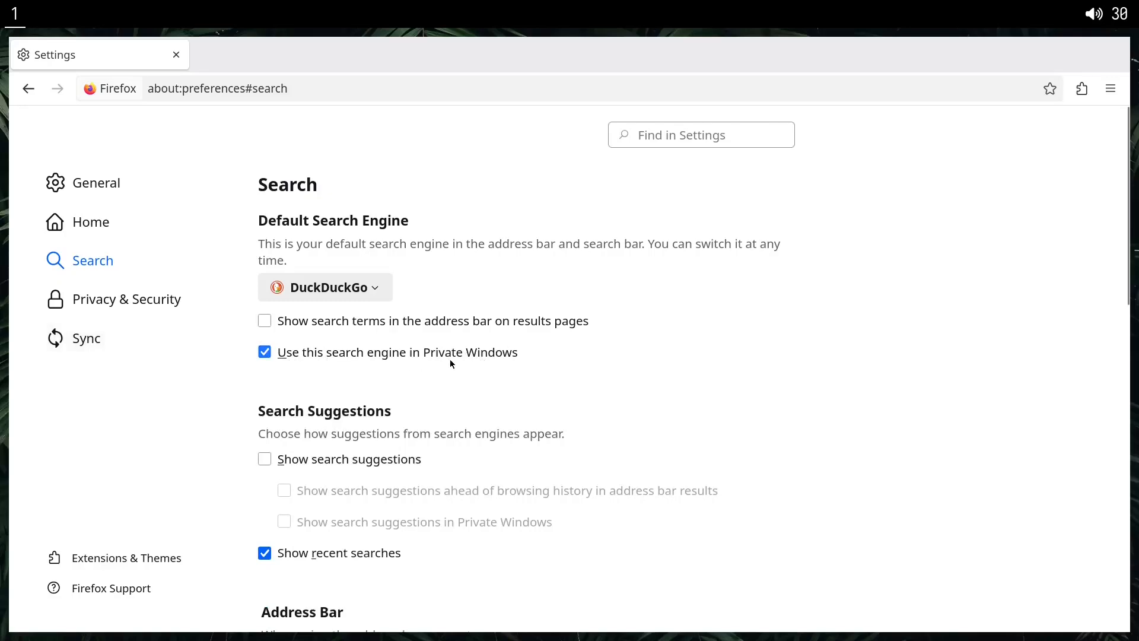
Turn off recent searches and all address bar suggestions: browsing history, bookmarks, open tabs, shortcuts, search engines and quick actions.
scroll(461, 412, down, 3)
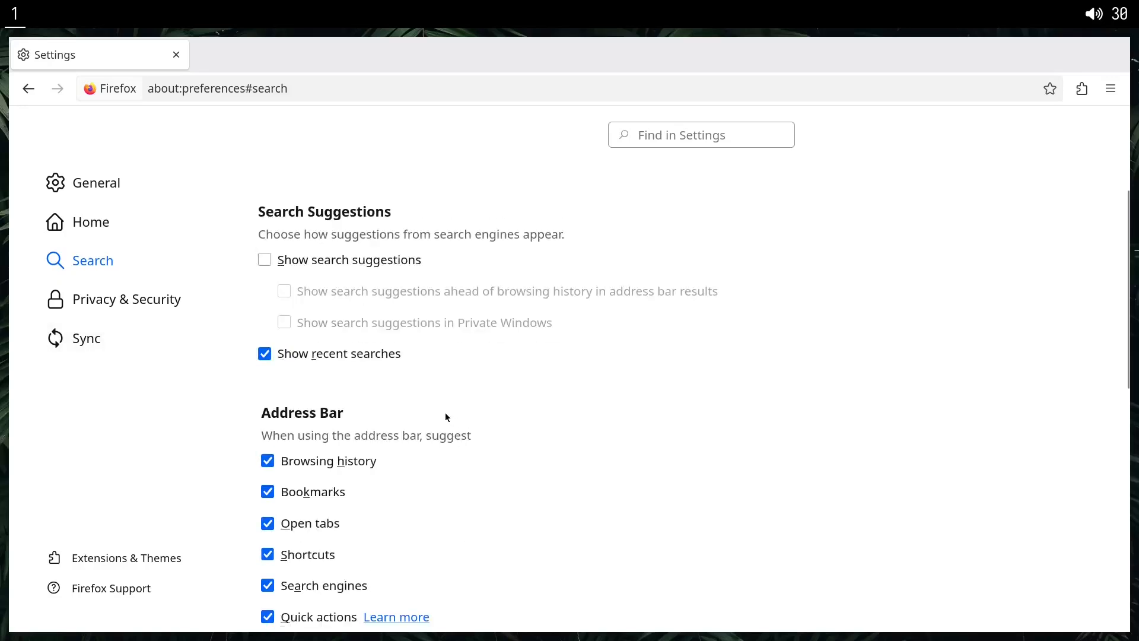
click(325, 356)
scroll(386, 397, down, 2)
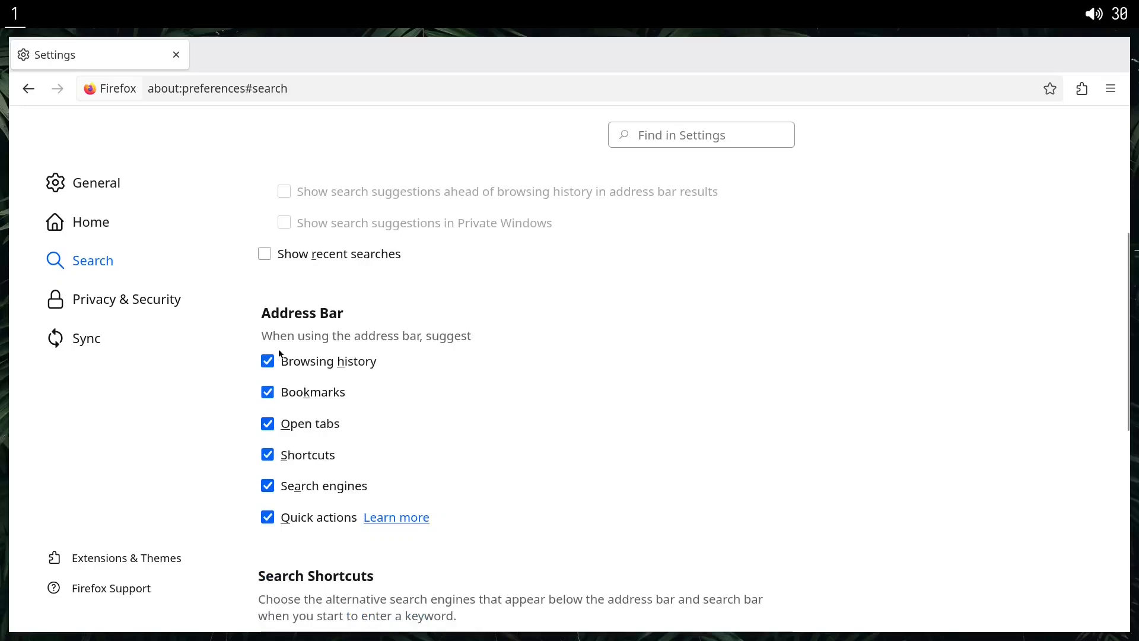
click(293, 388)
click(307, 427)
click(287, 454)
click(314, 487)
click(332, 518)
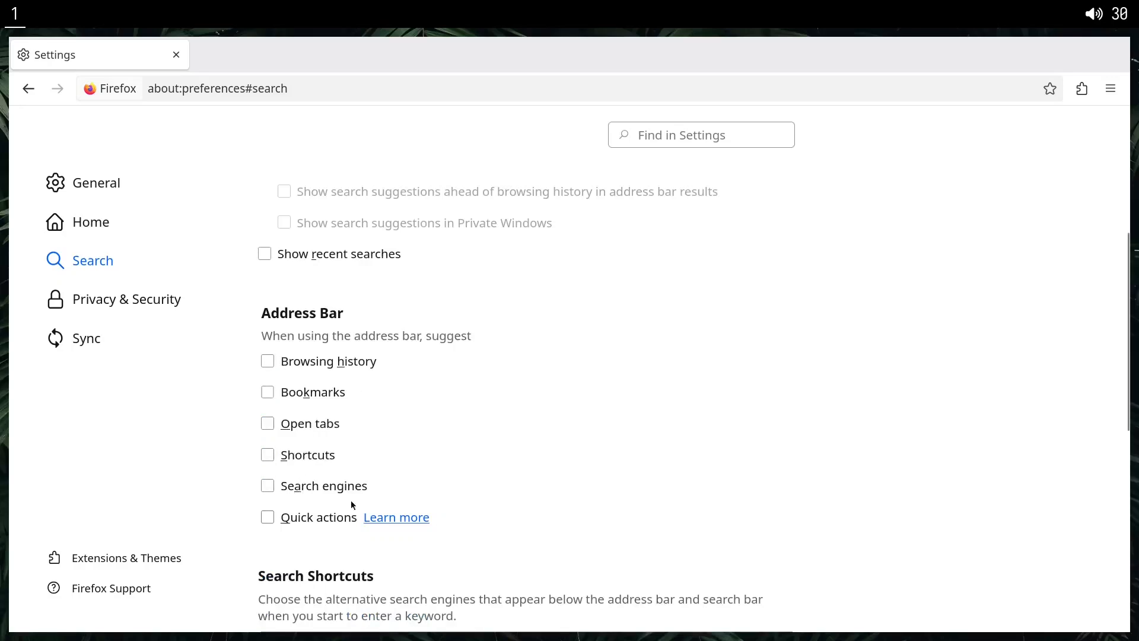
Try disabling the Google and Bing entries in the Search Shortcuts list.
scroll(561, 475, down, 8)
scroll(386, 359, up, 2)
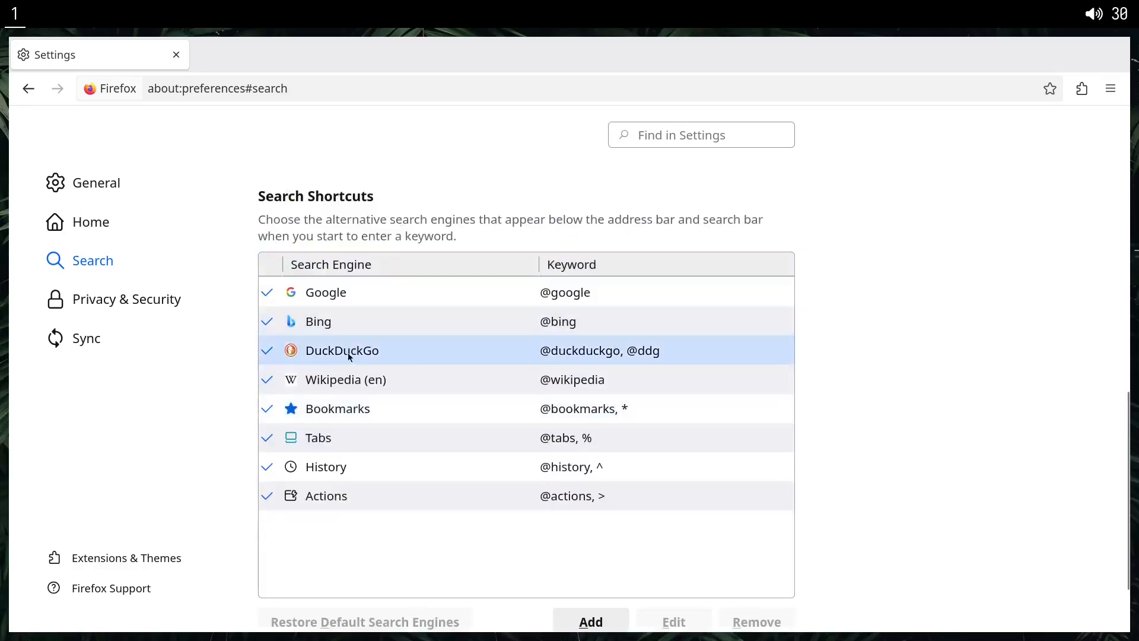
click(325, 294)
click(267, 292)
click(267, 321)
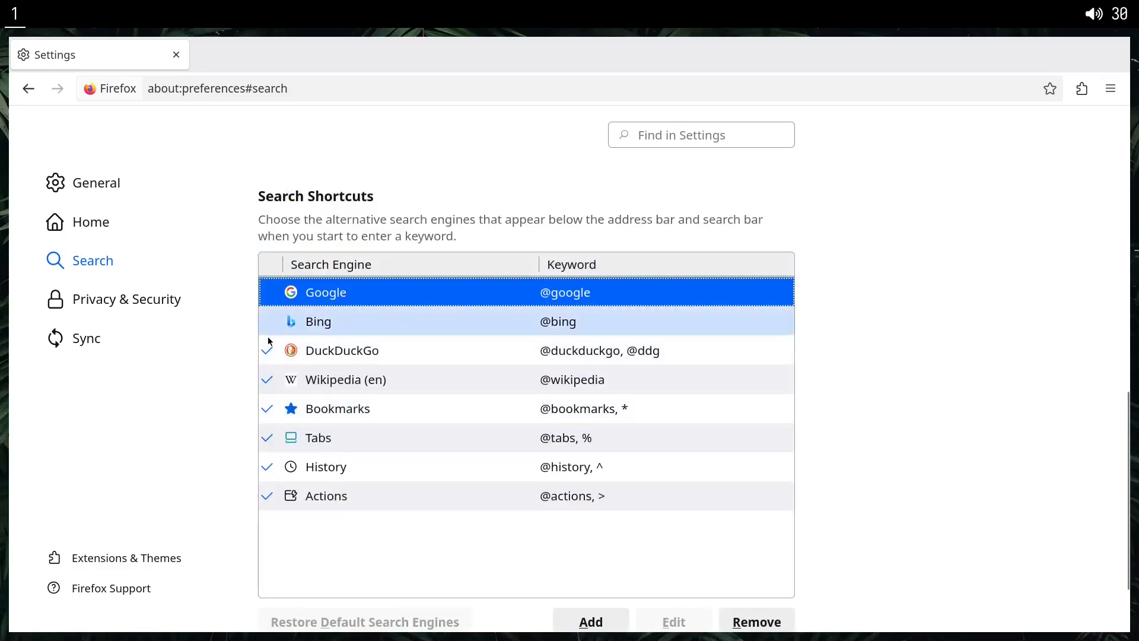
Compare address bar suggestions for "as" and "aasdqw" in a new tab with the Google and Bing shortcuts off and on, and close the tab.
double_click(264, 55)
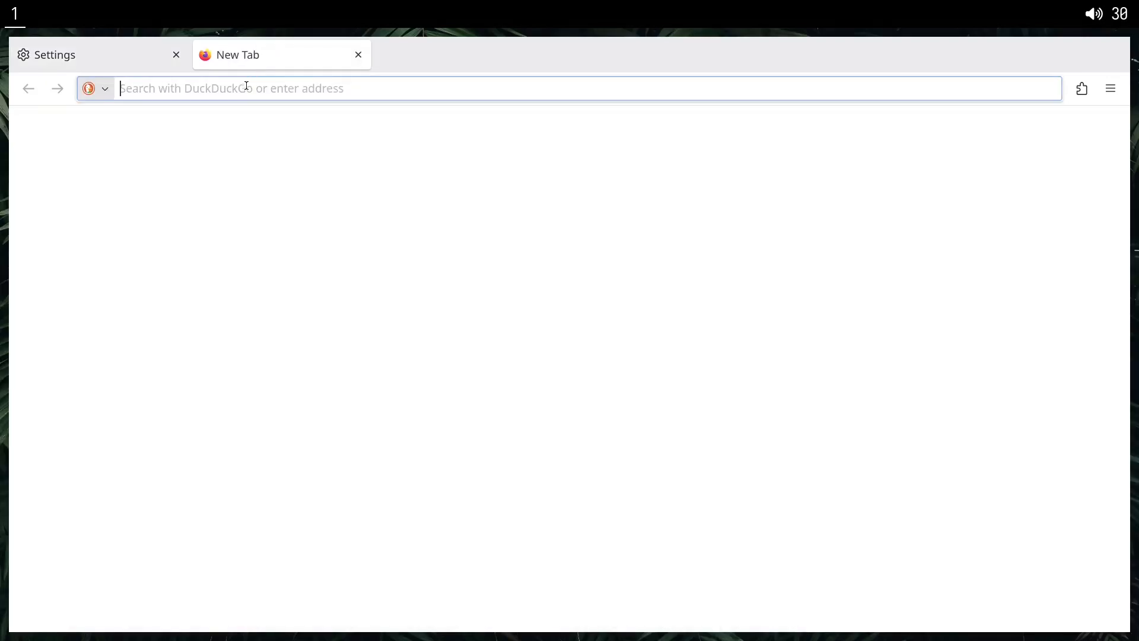
text(as)
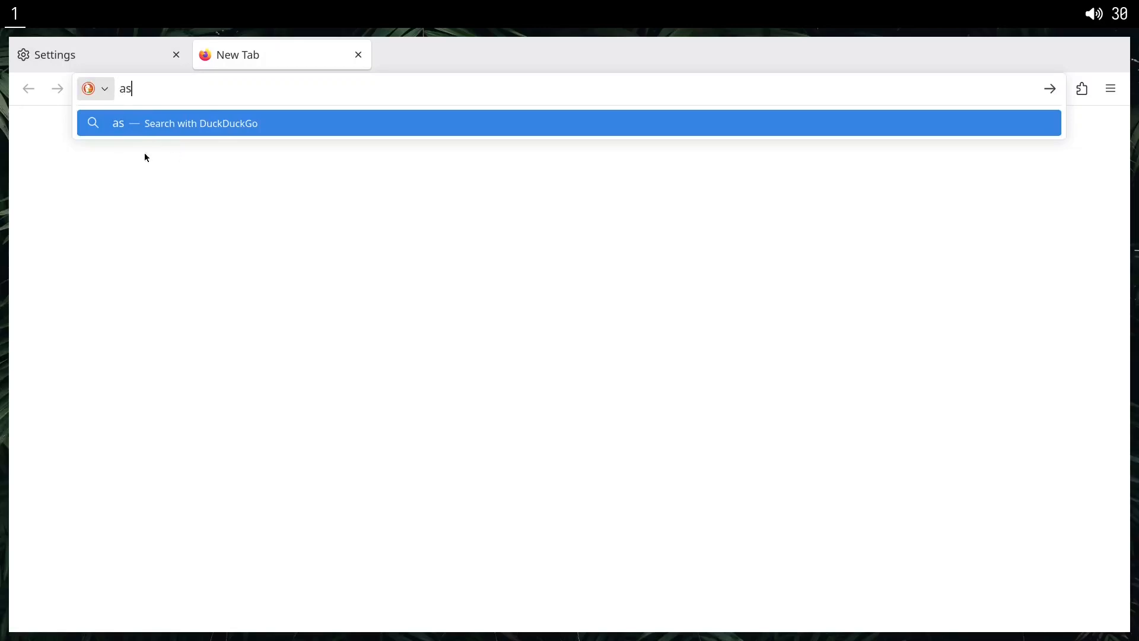
click(118, 54)
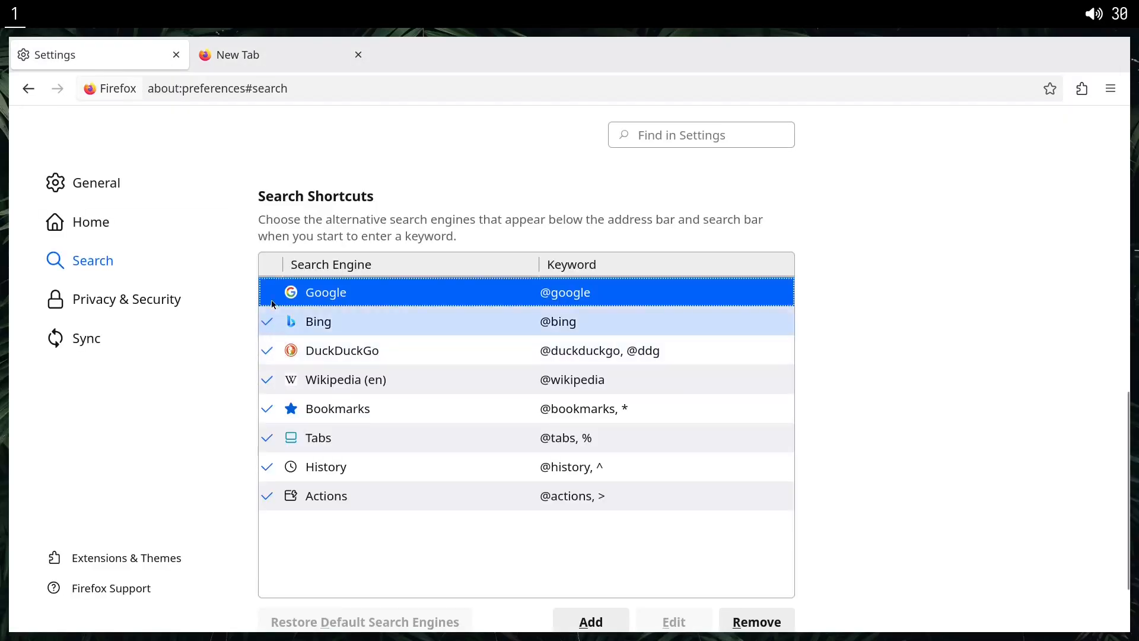
click(234, 68)
key(Escape)
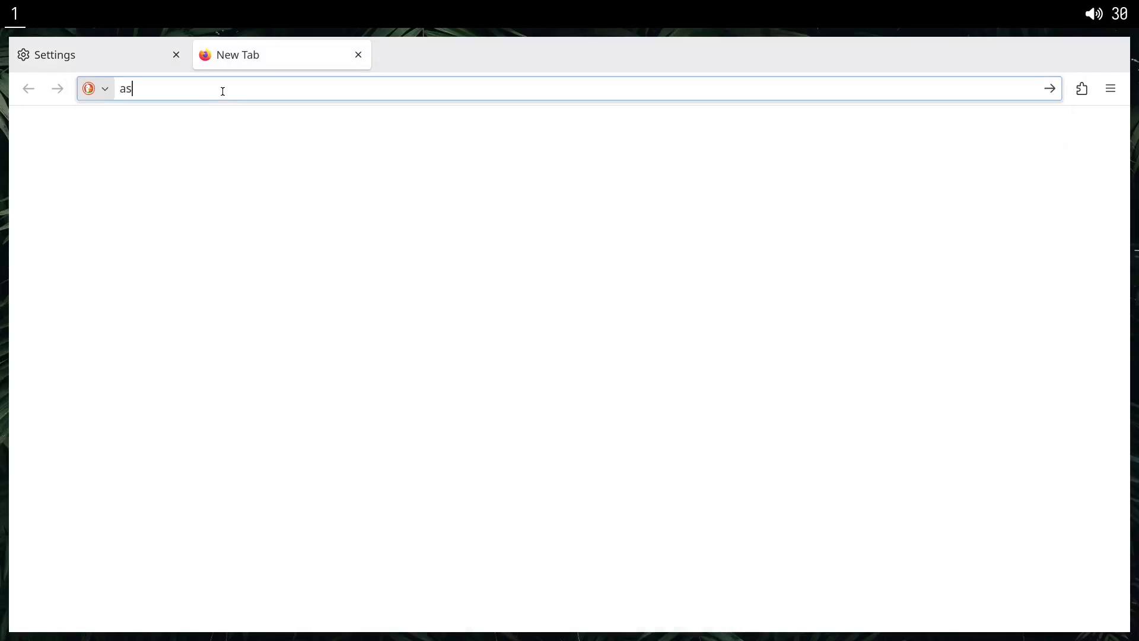
double_click(217, 91)
text(aasdqw)
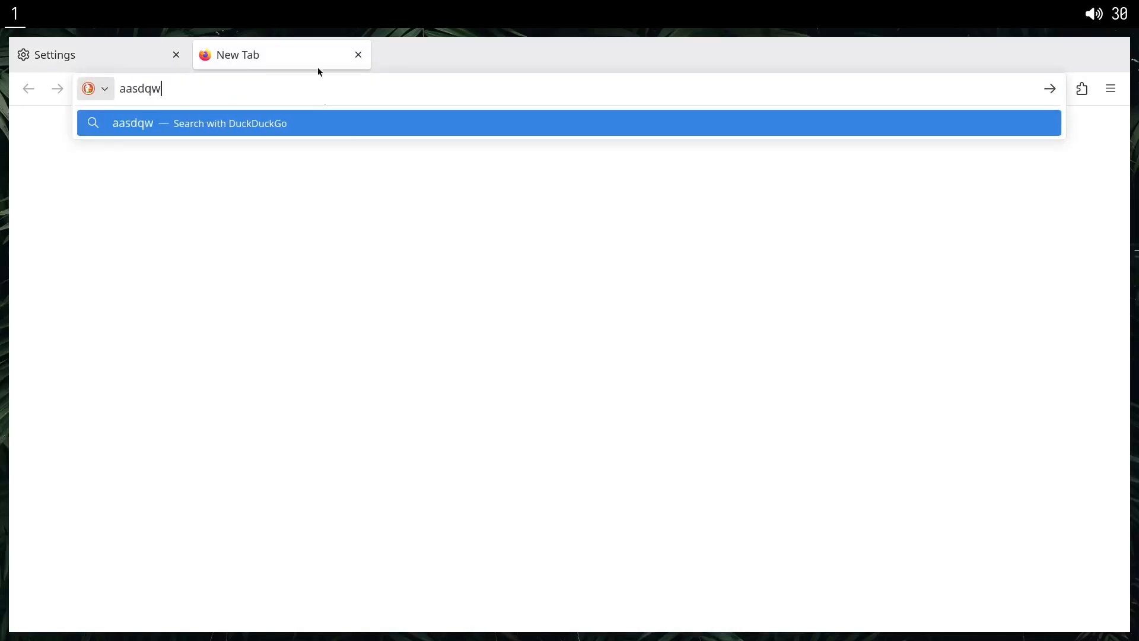
middle_click(262, 53)
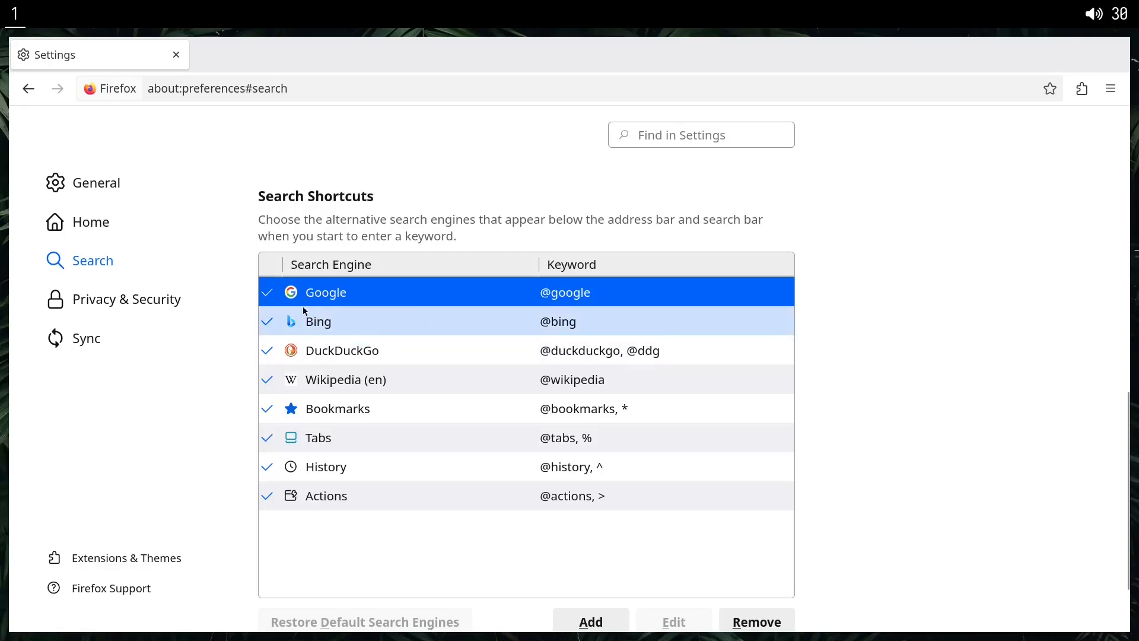
Examine the Strict Enhanced Tracking Protection options, website privacy preferences and cookie settings under Privacy & Security.
scroll(326, 457, down, 3)
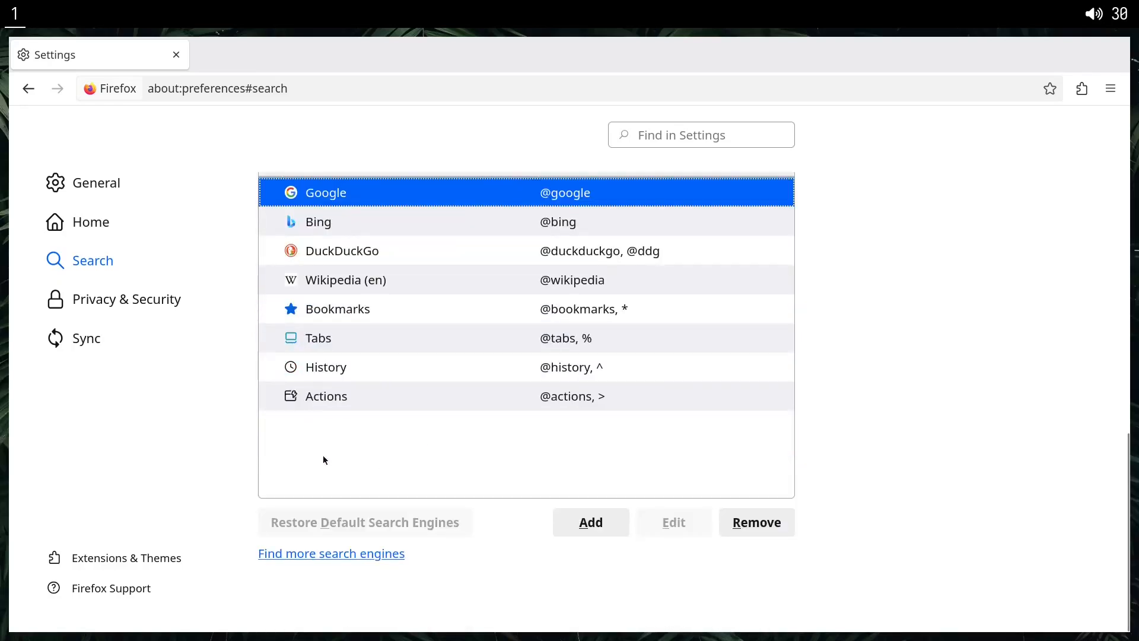
click(127, 284)
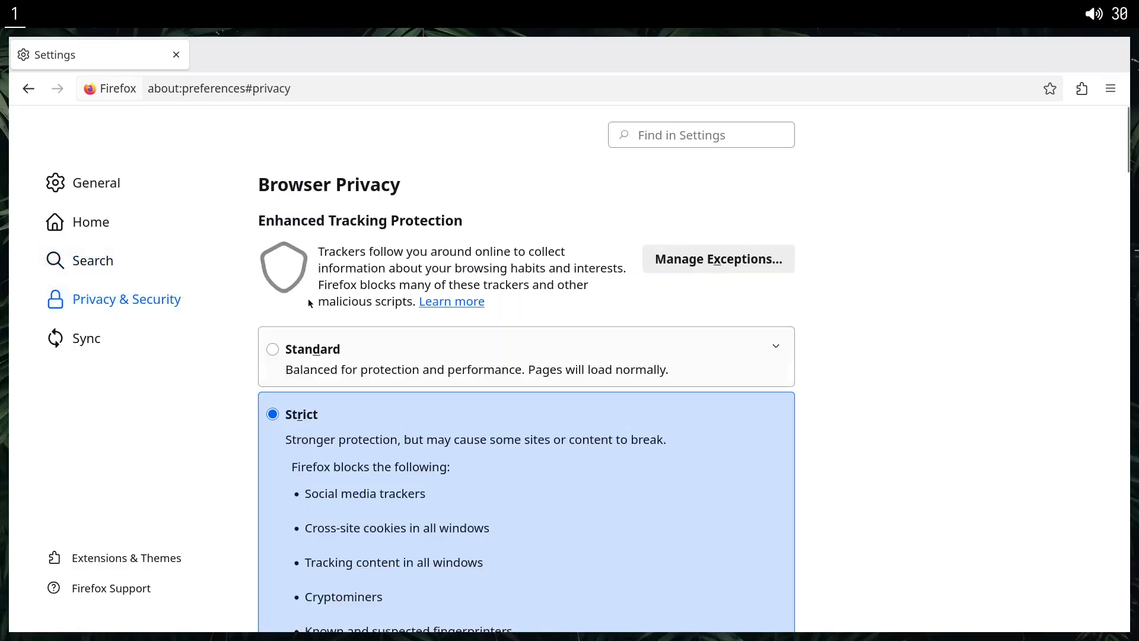
scroll(310, 304, down, 20)
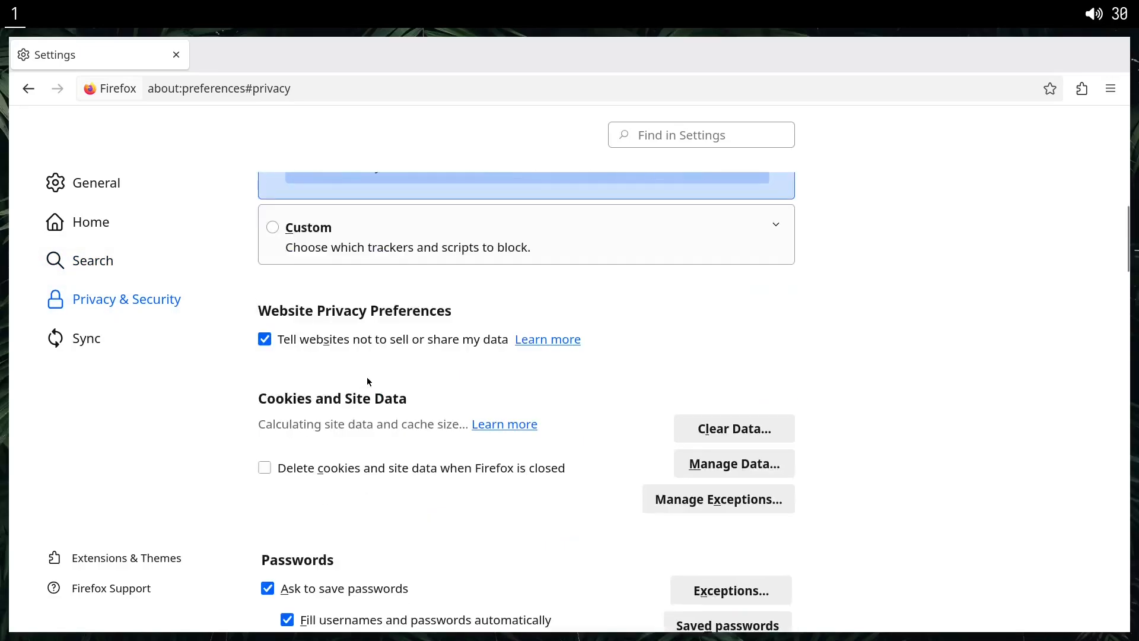
scroll(368, 382, up, 10)
scroll(476, 514, up, 5)
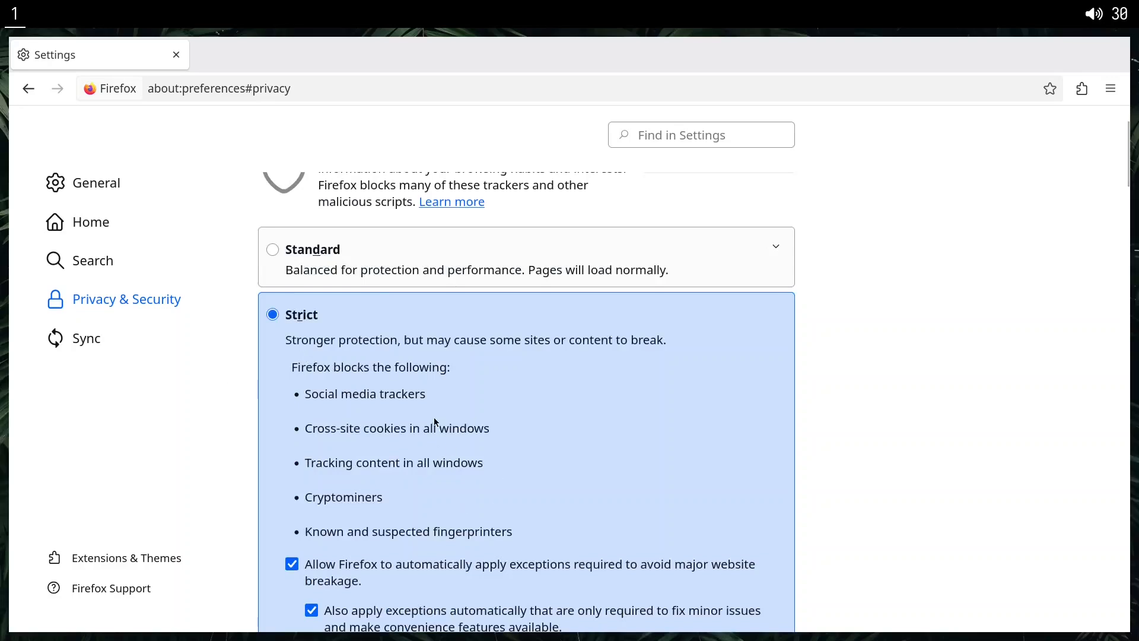
scroll(437, 423, down, 8)
scroll(469, 478, up, 5)
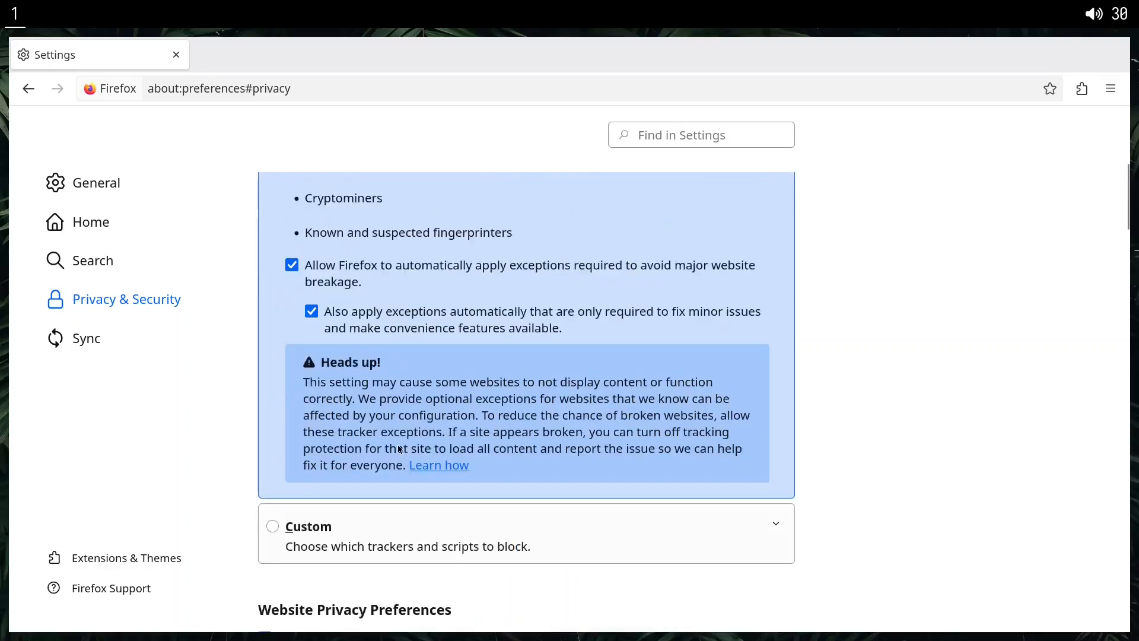
scroll(443, 479, down, 8)
scroll(363, 376, up, 2)
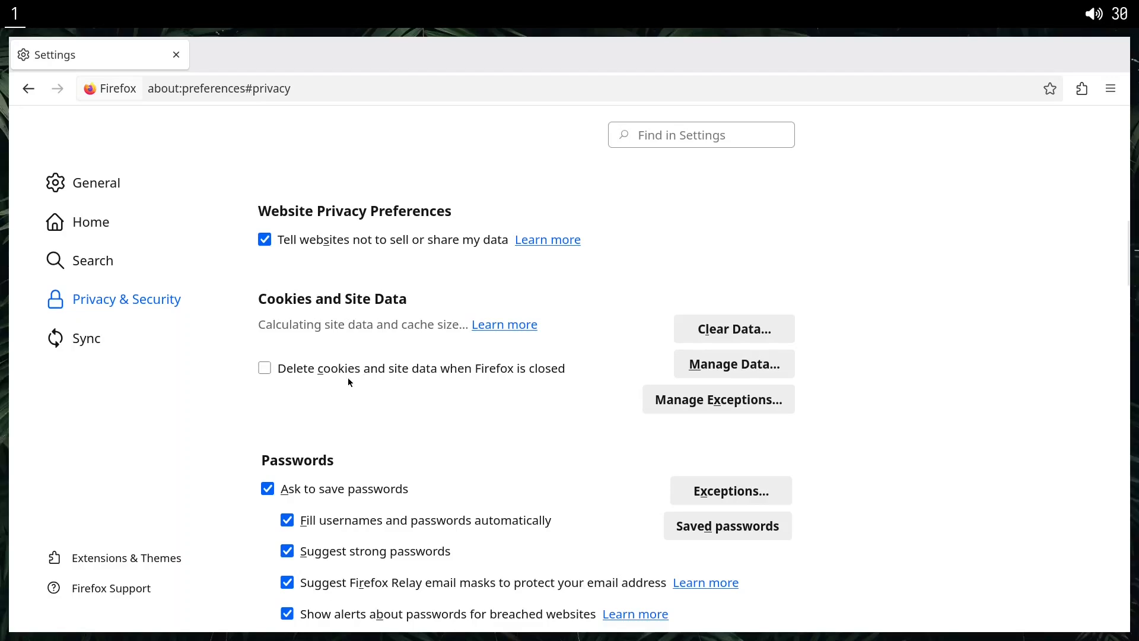
Enable deleting cookies and site data when Firefox is closed, and save an exception allowing cookies for facebook.com.
click(299, 368)
click(725, 405)
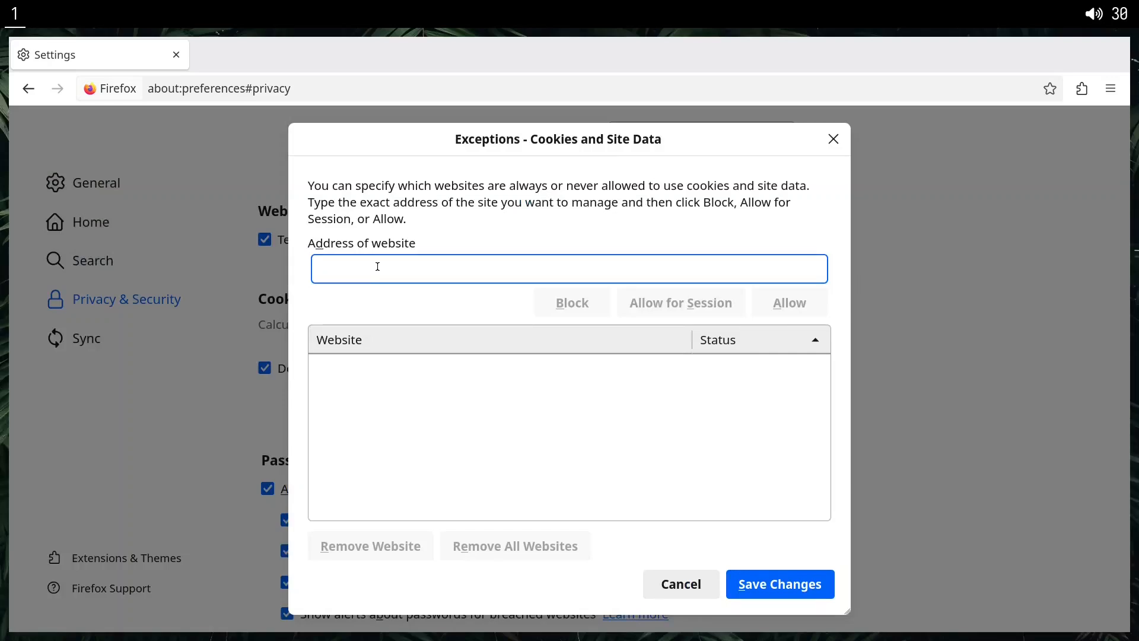
text(fa)
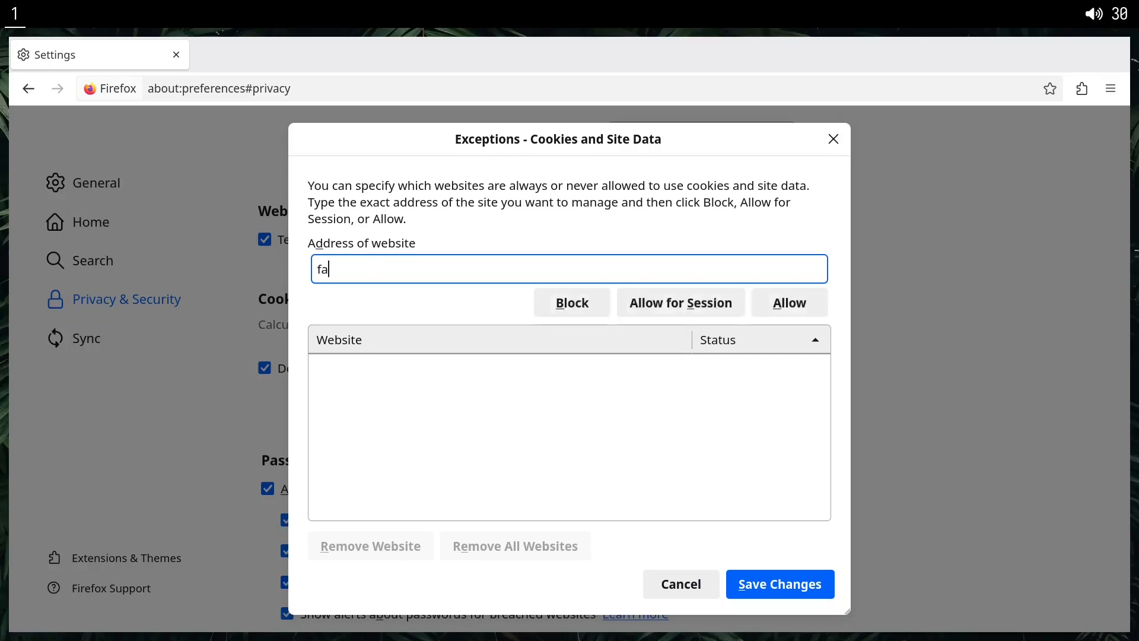
text(cebook.com)
key(Return)
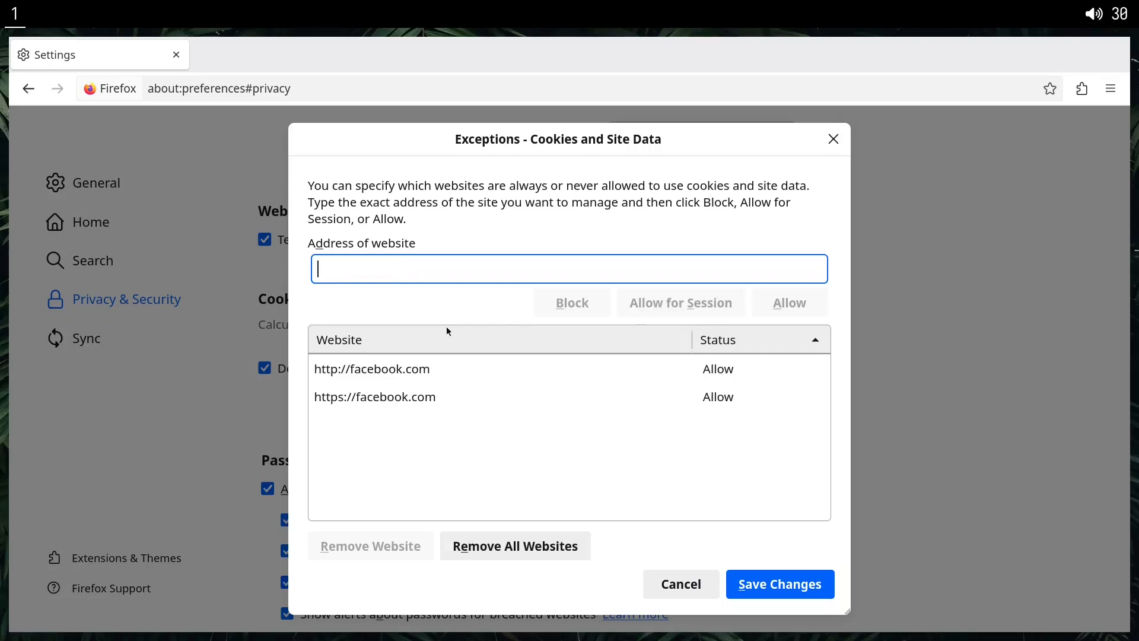
click(736, 591)
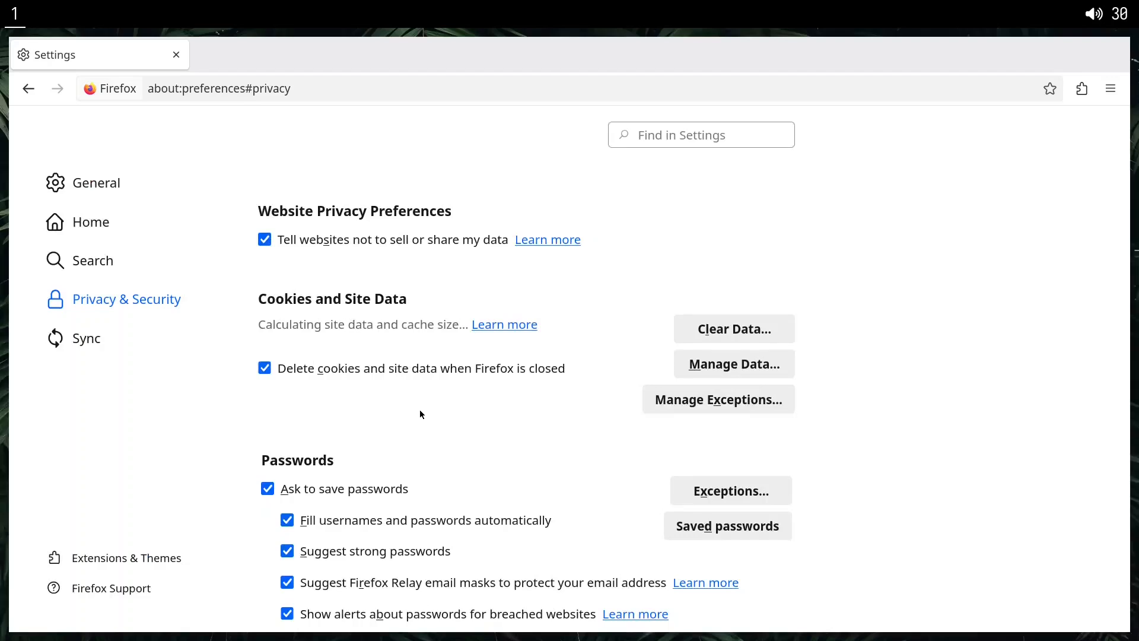
Revisit the cookie exceptions and turn off deleting cookies and site data when Firefox is closed.
click(706, 406)
click(431, 373)
Turn off asking to save passwords, automatic filling of usernames and passwords, strong password suggestions and alerts about breached websites.
scroll(356, 344, down, 3)
click(329, 321)
click(321, 356)
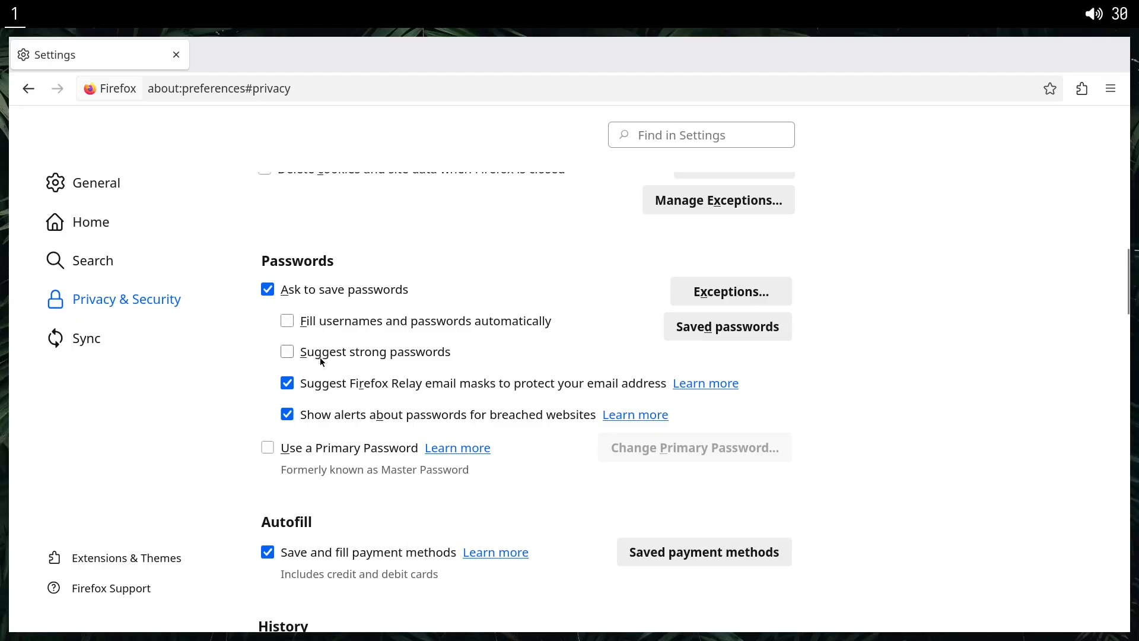
click(315, 417)
click(323, 297)
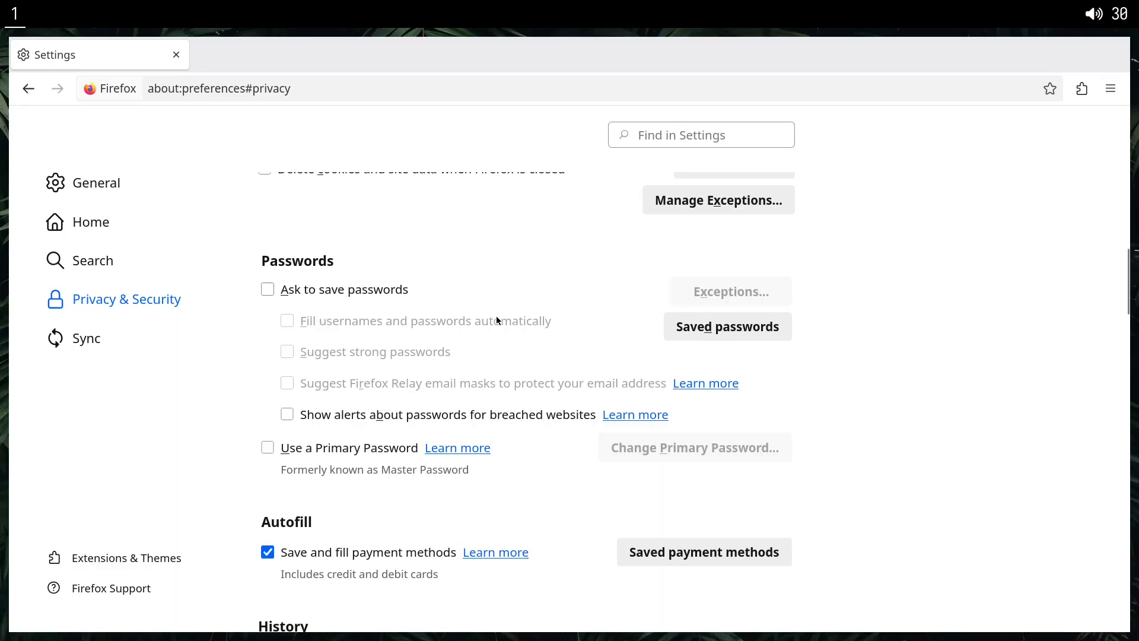
Turn off saving and filling payment methods in the Autofill settings.
scroll(472, 363, down, 3)
scroll(473, 362, down, 3)
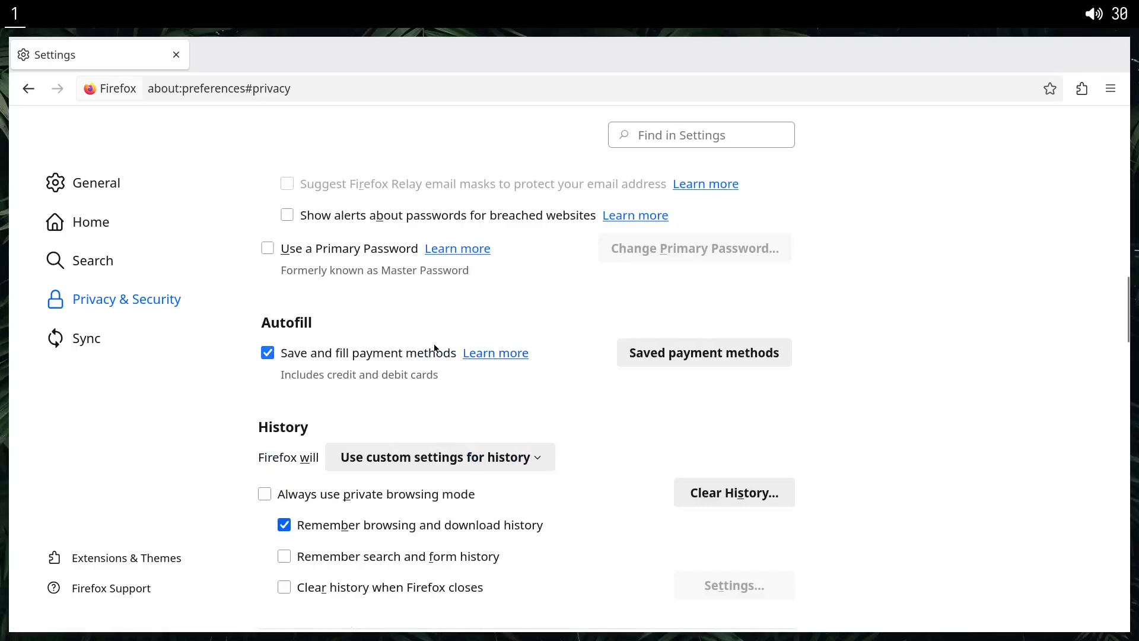
scroll(350, 294, up, 6)
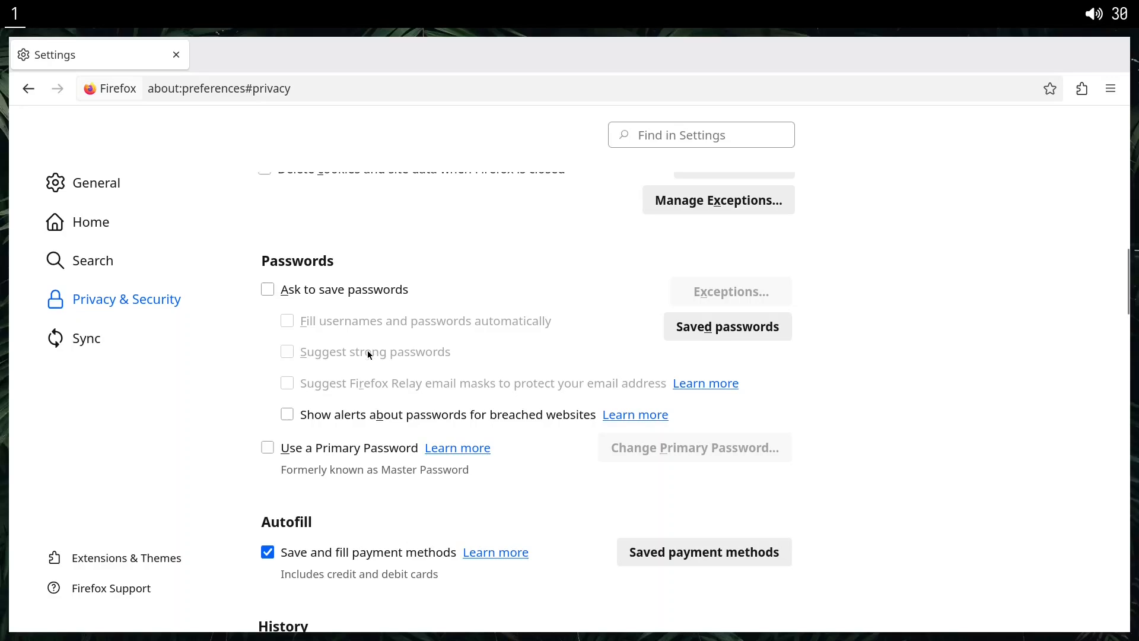
scroll(365, 359, down, 3)
scroll(320, 397, down, 3)
click(322, 357)
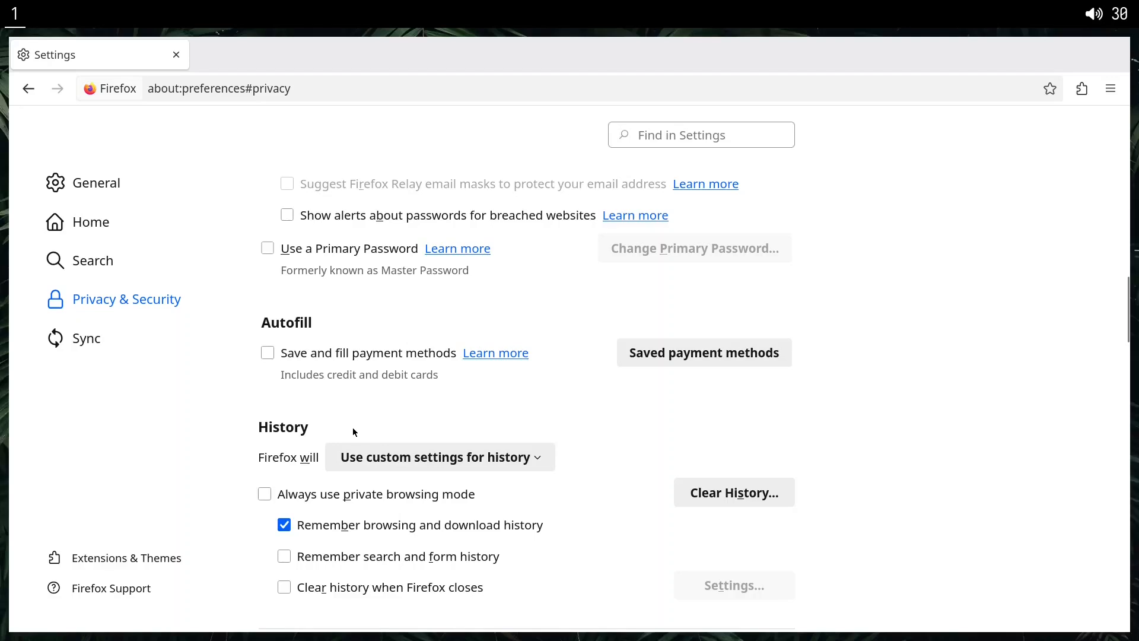
drag(300, 375, 413, 380)
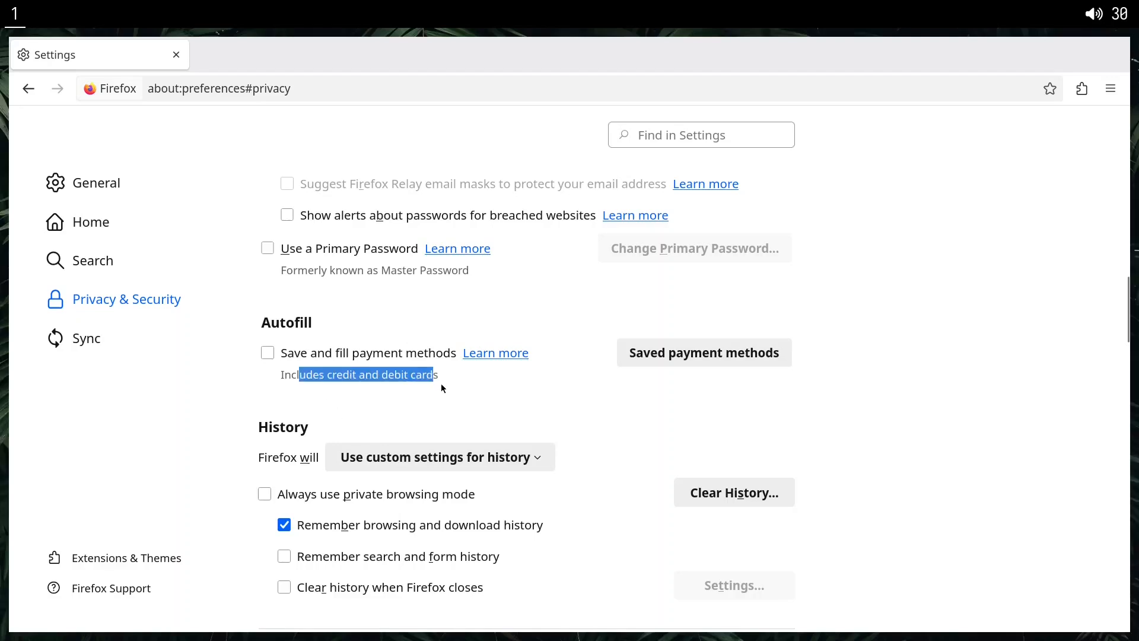
scroll(422, 373, down, 3)
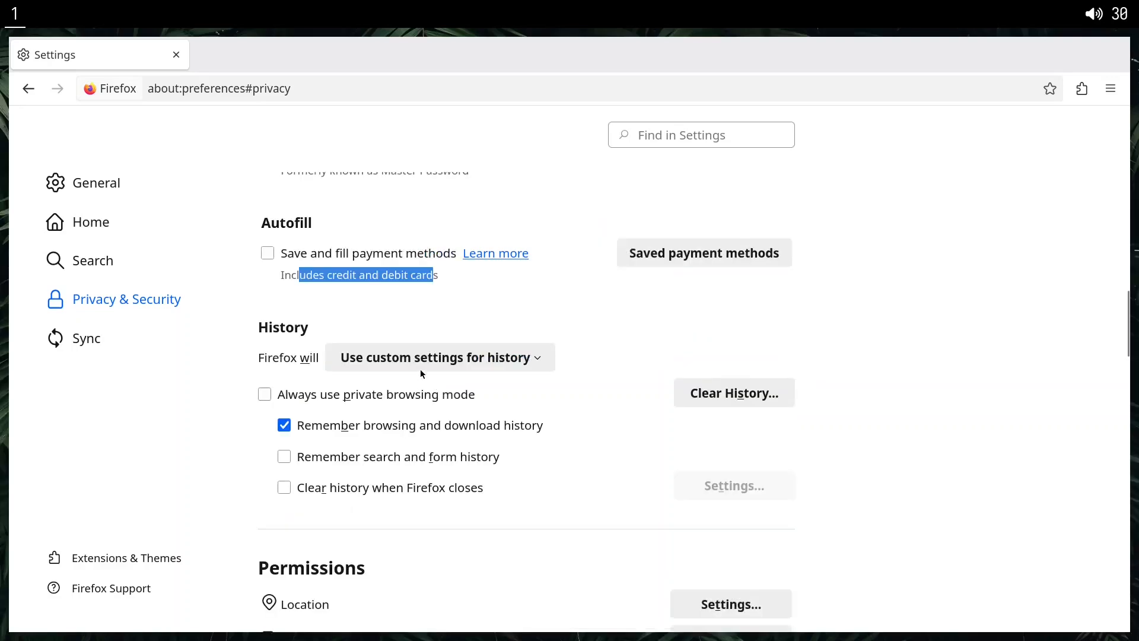
click(397, 307)
Stop remembering browsing and download history, clear history when Firefox closes, and try including browsing history and cookies in the cleared data.
scroll(285, 357, down, 3)
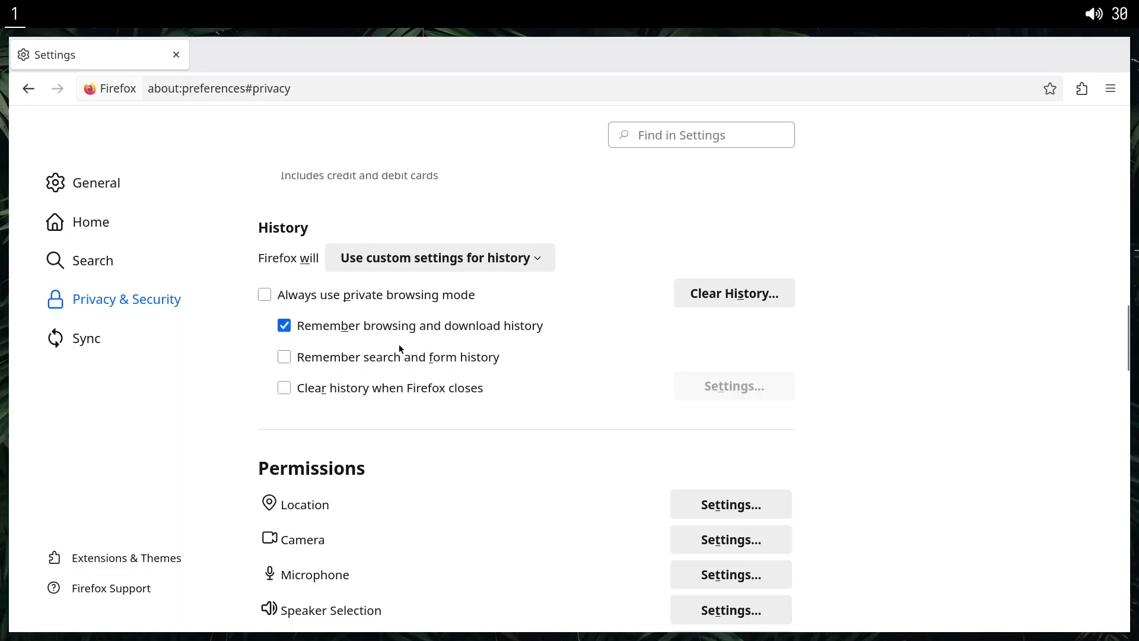
scroll(397, 348, down, 2)
scroll(397, 349, up, 2)
click(345, 392)
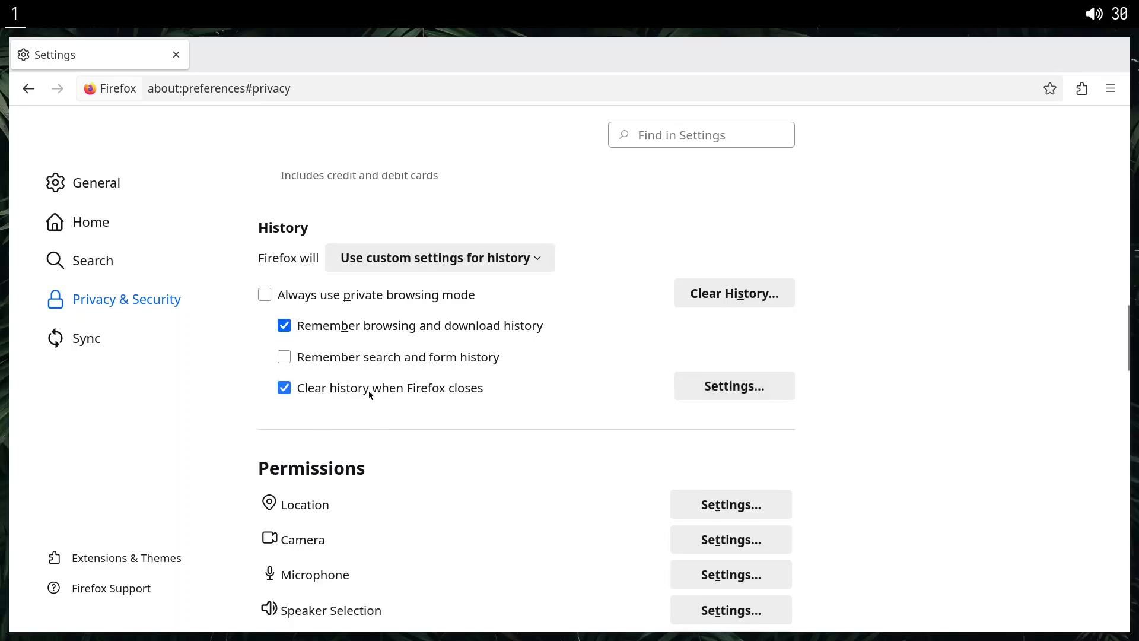
click(708, 396)
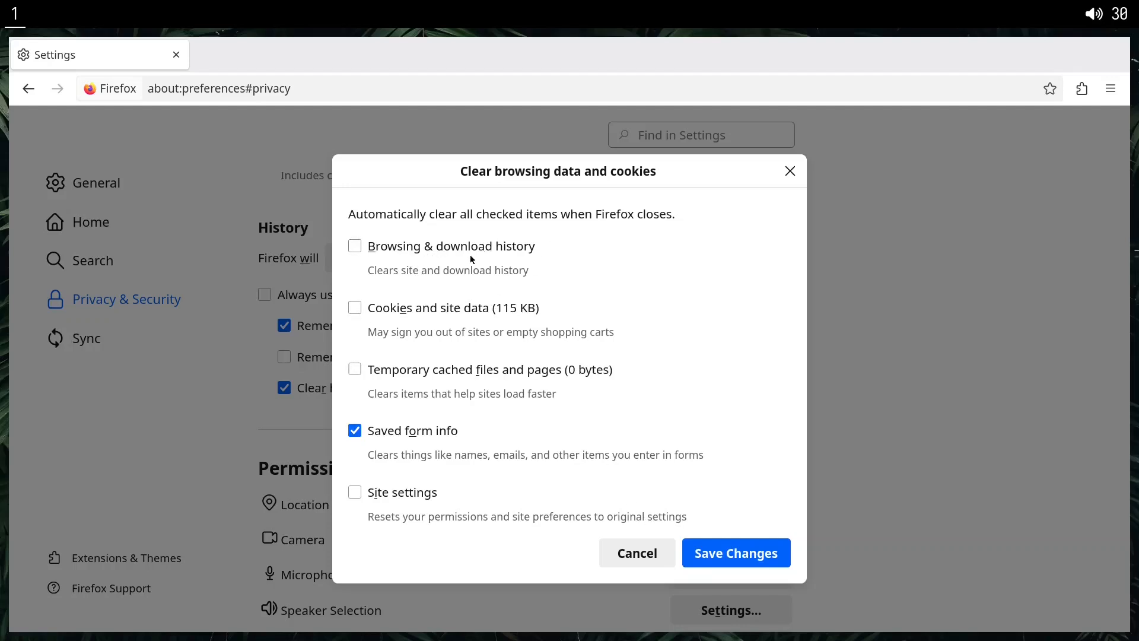
click(386, 251)
click(400, 309)
key(Escape)
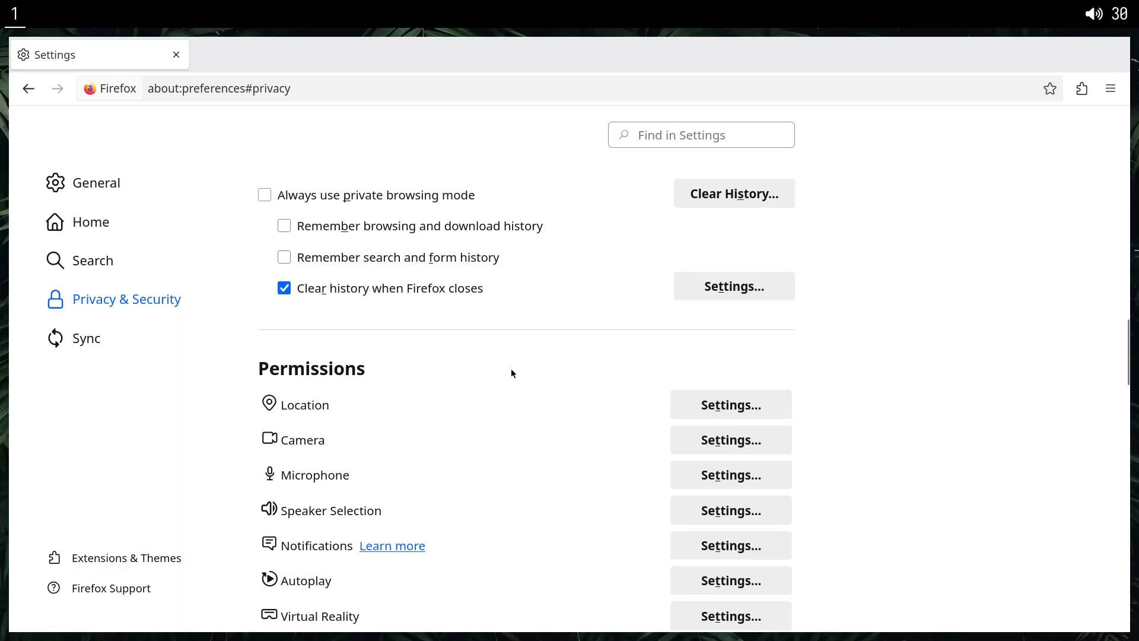
Review the location permissions for websites and save them.
scroll(450, 393, down, 3)
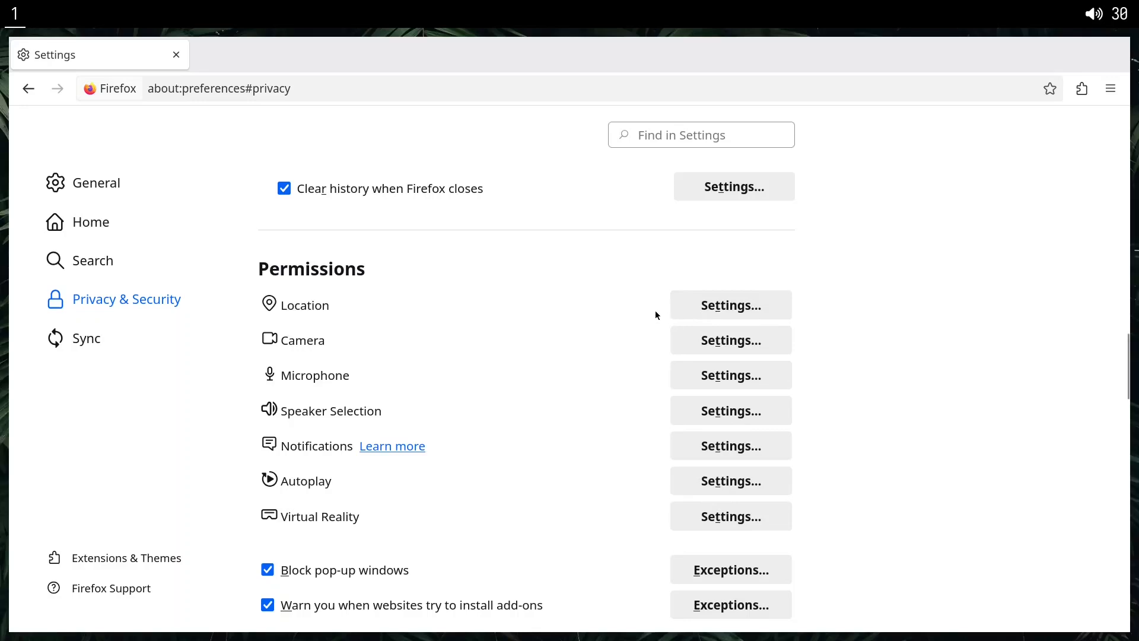
click(699, 319)
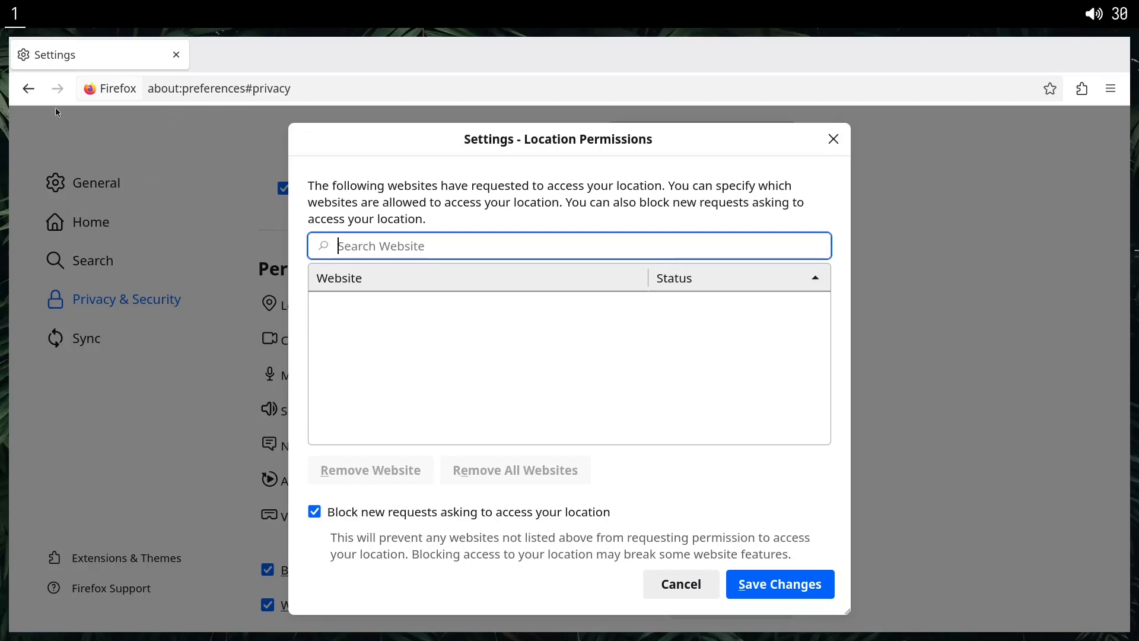
click(773, 578)
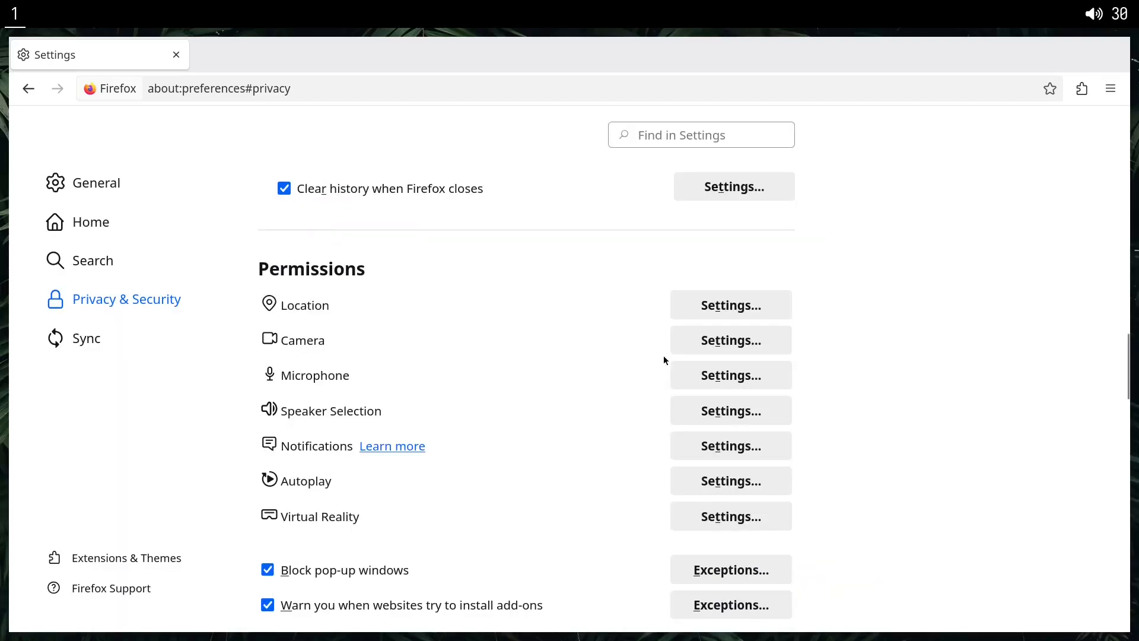
Block new requests asking to access the camera and the microphone, saving both permission settings.
click(706, 343)
click(372, 511)
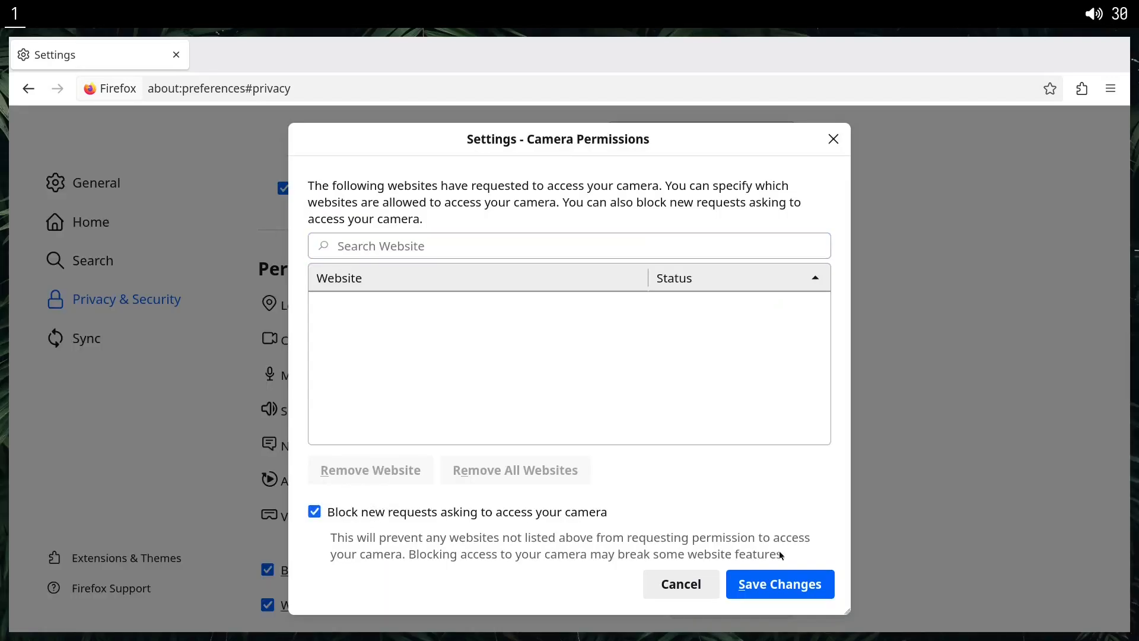
click(785, 578)
click(712, 382)
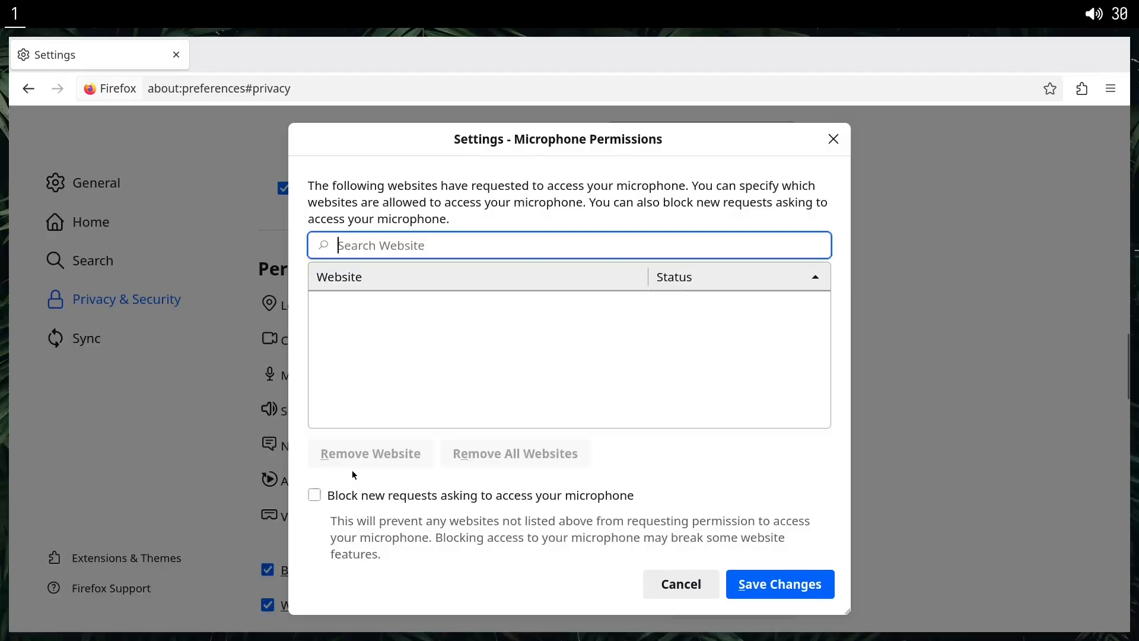
click(392, 496)
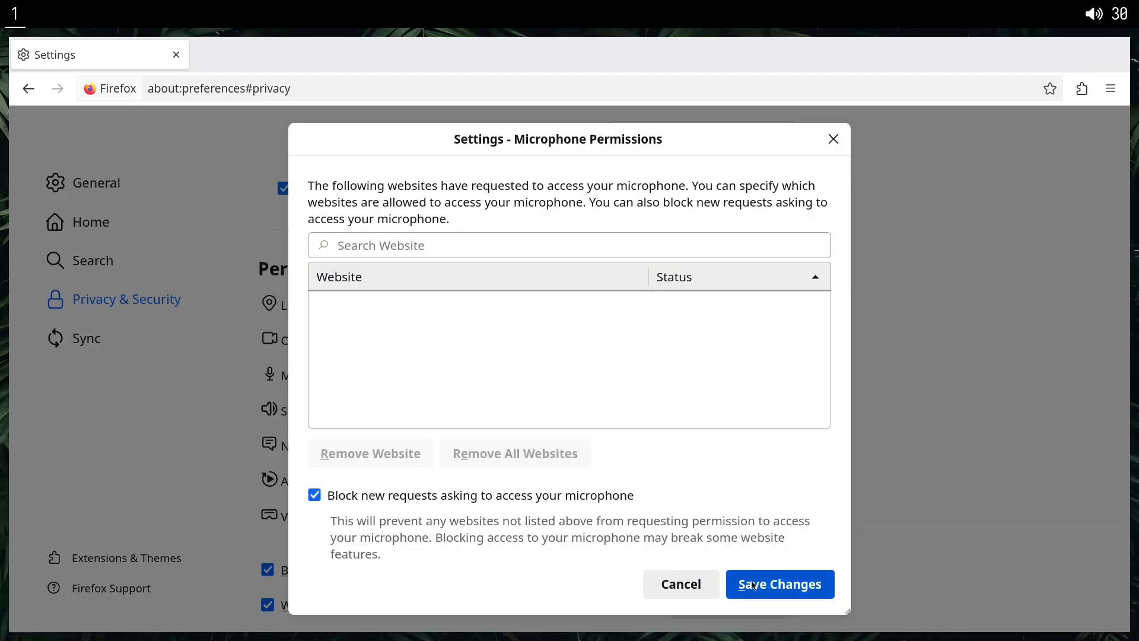
click(771, 584)
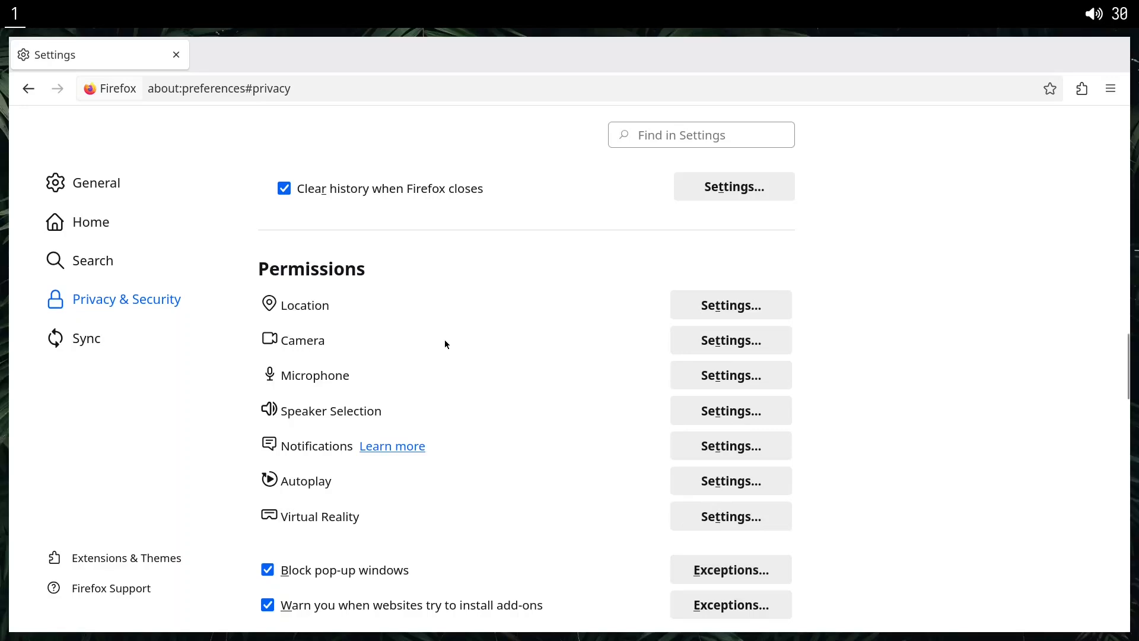
Reopen the camera permissions, switch blocking of new requests off and on again, and save.
drag(264, 335, 404, 394)
click(721, 347)
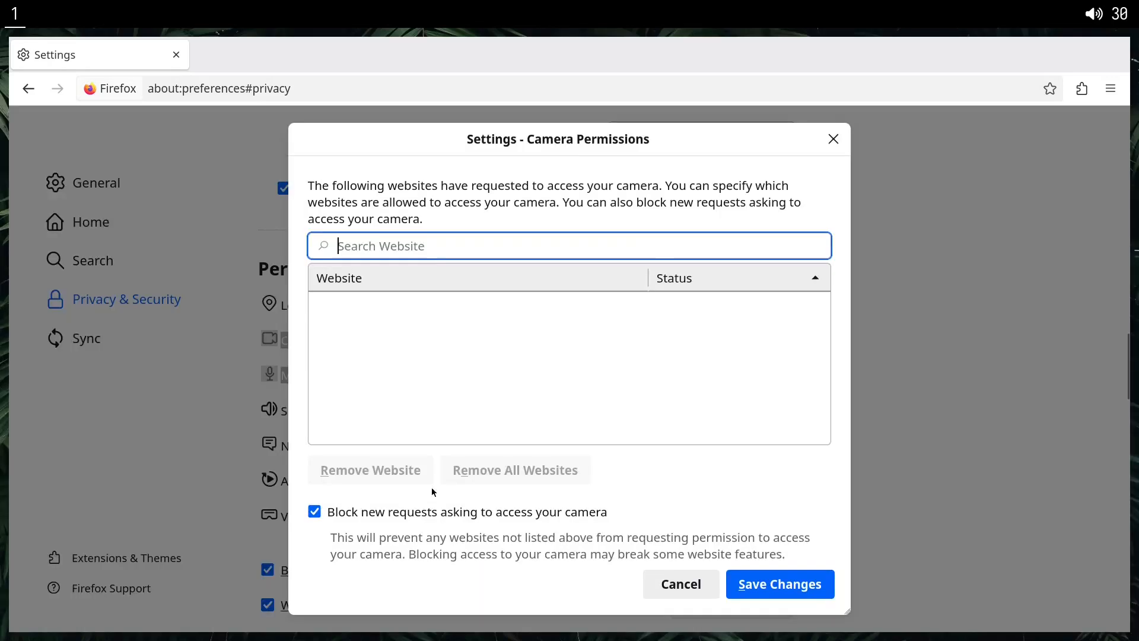
click(362, 514)
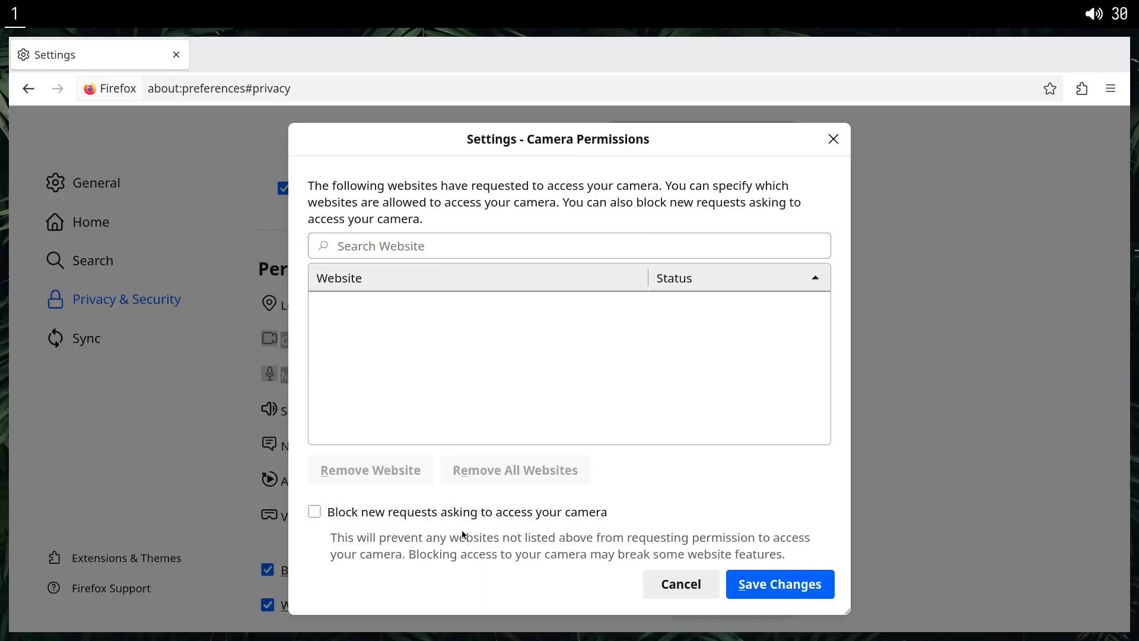
click(409, 515)
click(766, 585)
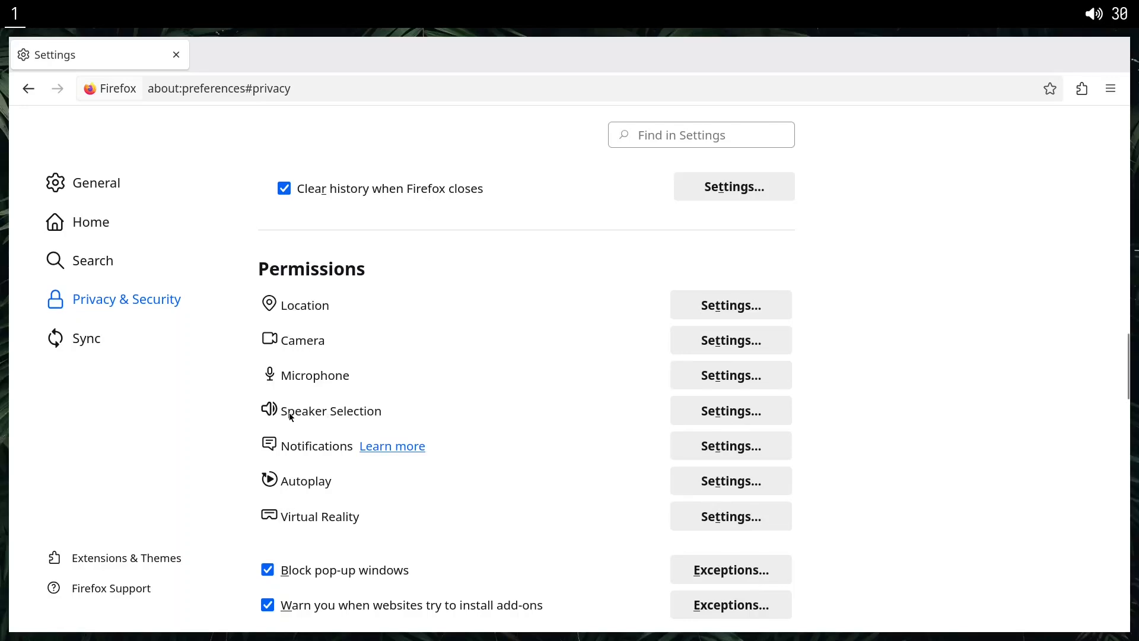
Review the notification permissions for websites with new requests blocked, and save them.
scroll(291, 384, down, 2)
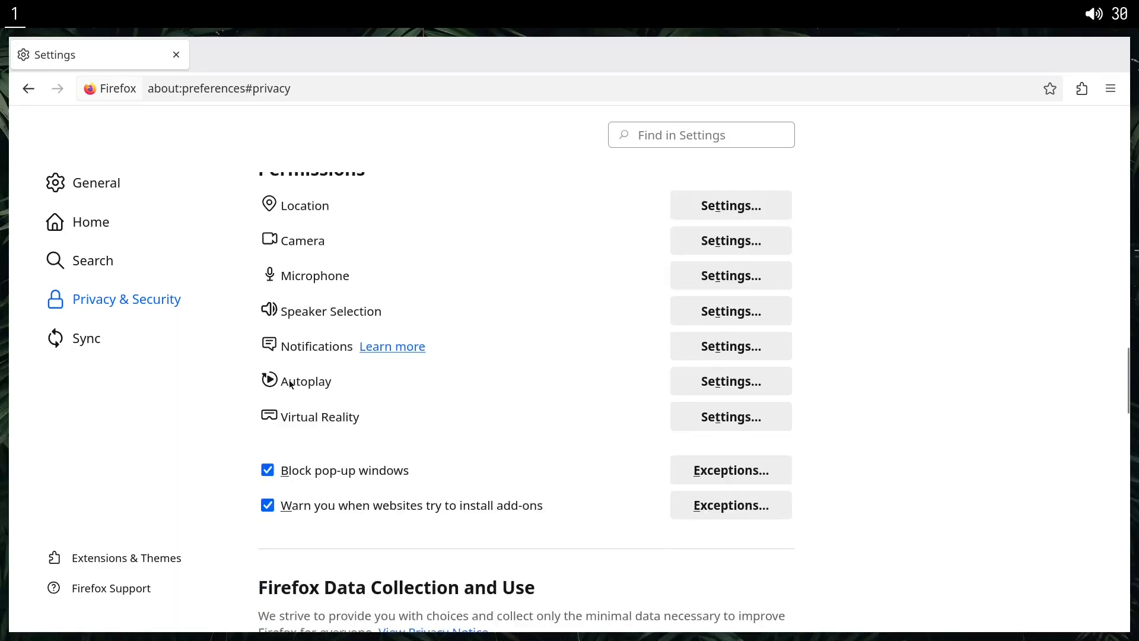
drag(276, 346, 364, 394)
click(294, 373)
drag(265, 349, 496, 357)
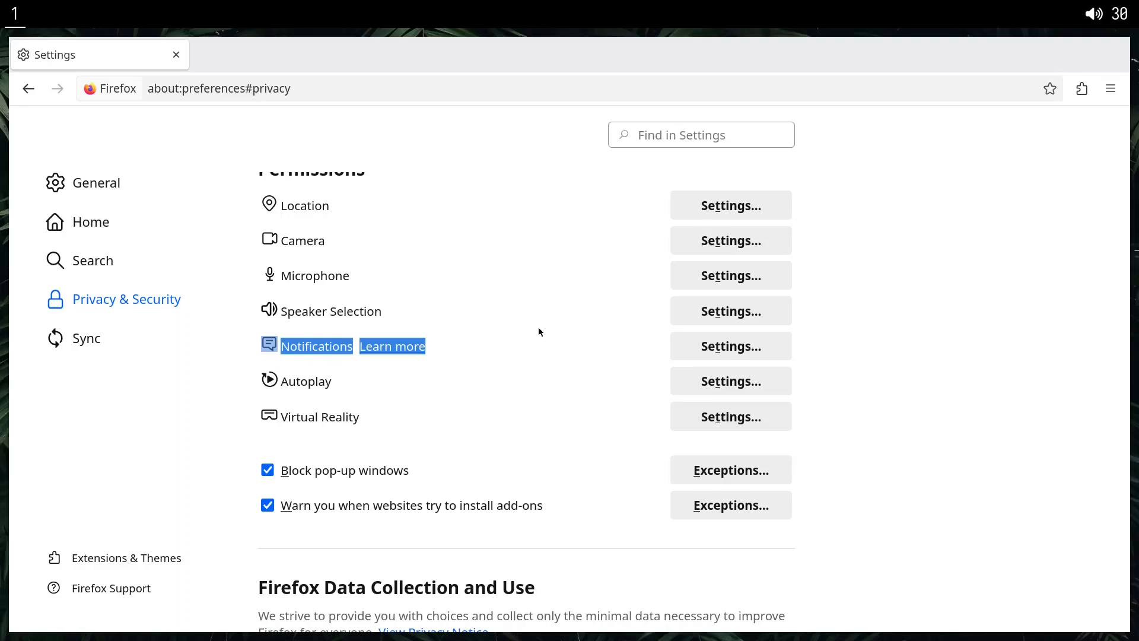
click(676, 356)
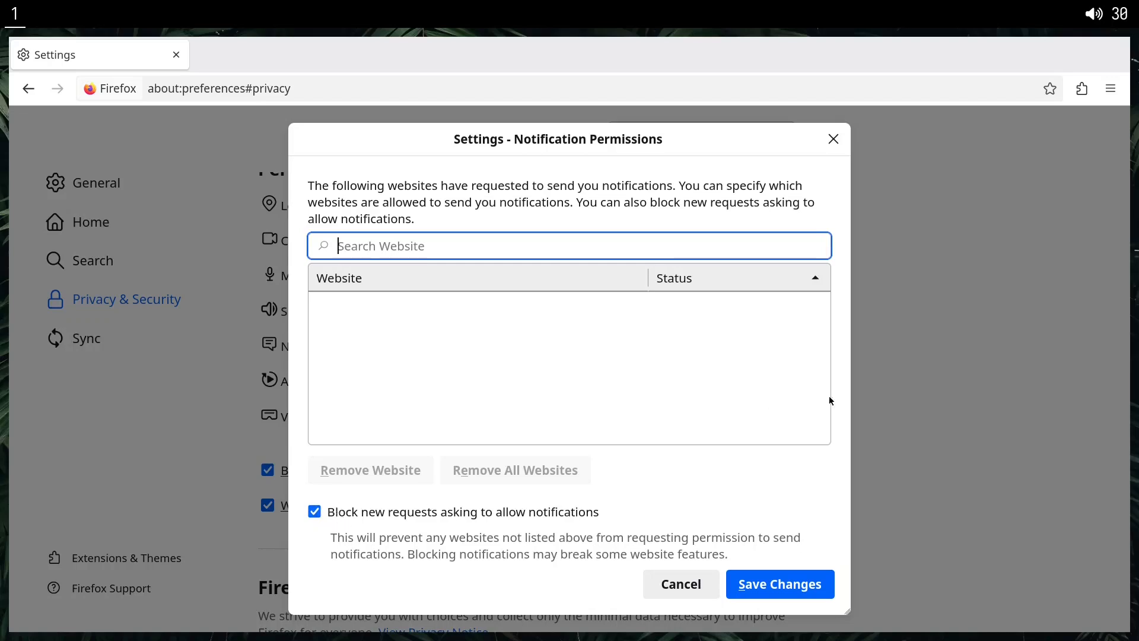
click(799, 589)
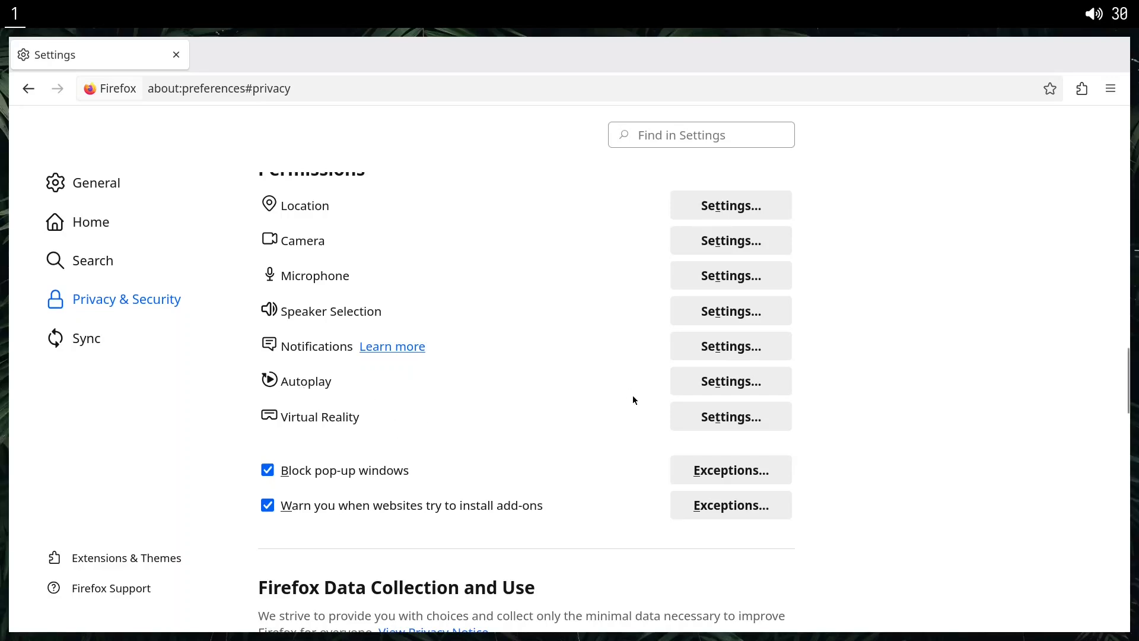
Try setting the default autoplay behaviour for all websites to Allow Audio and Video.
click(692, 383)
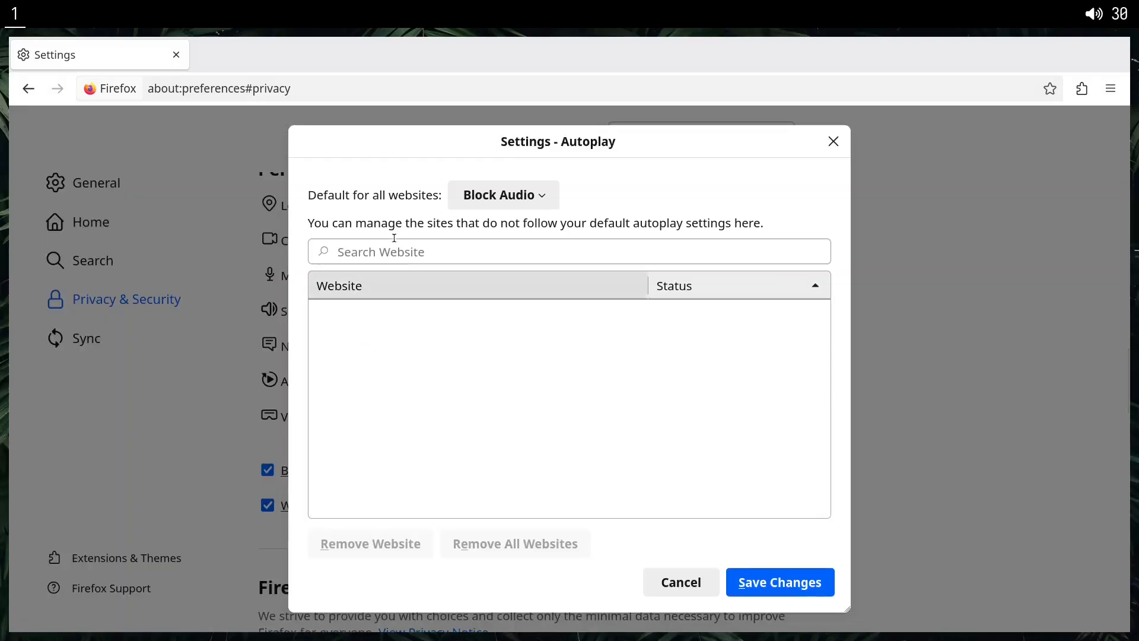
click(472, 202)
click(466, 222)
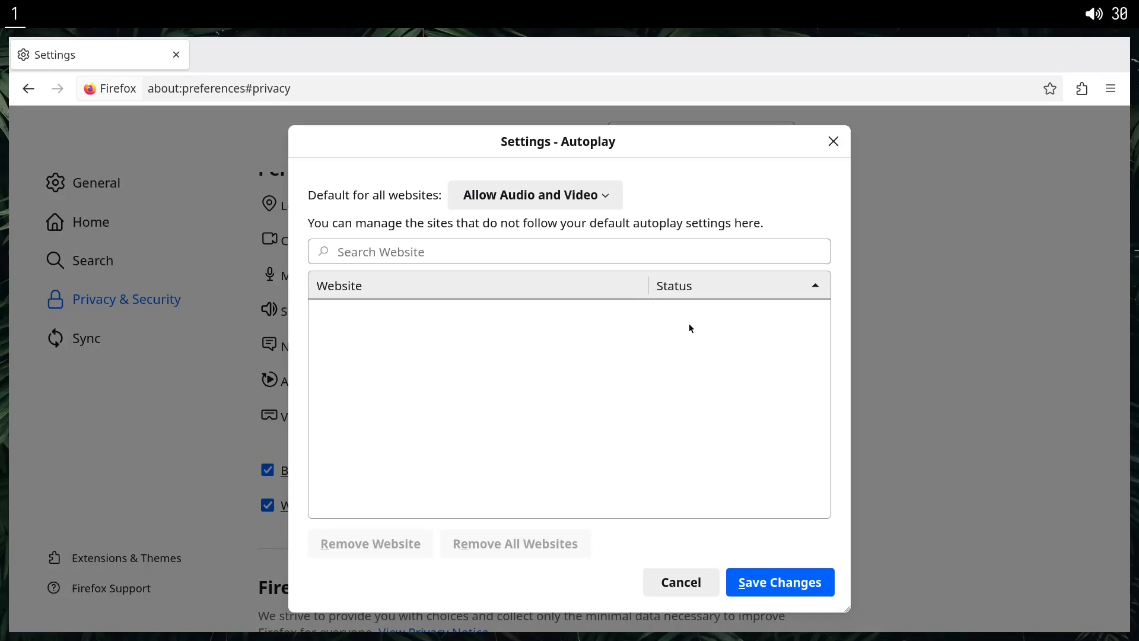
key(Escape)
Block new requests asking to access virtual reality devices and save the permission changes.
drag(280, 318, 425, 320)
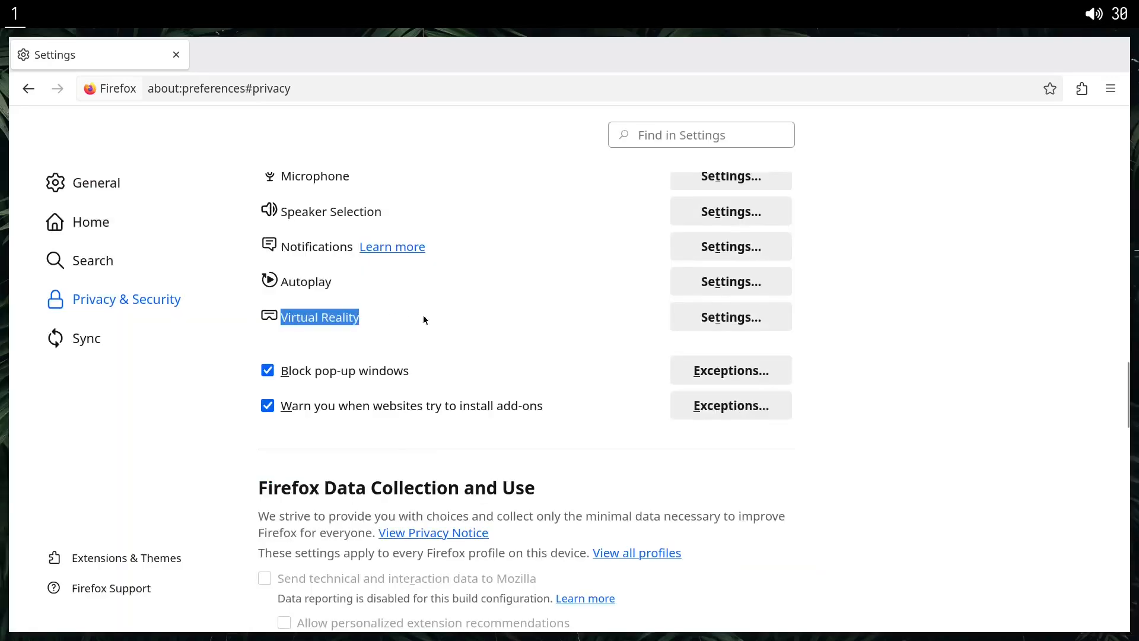
click(736, 325)
click(408, 496)
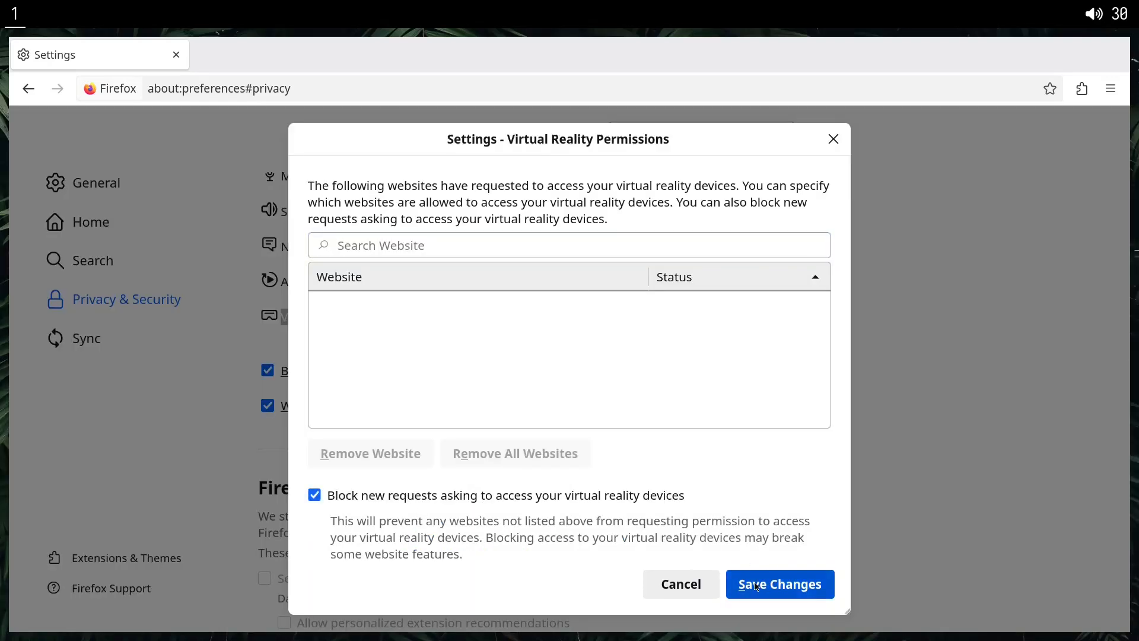
click(760, 584)
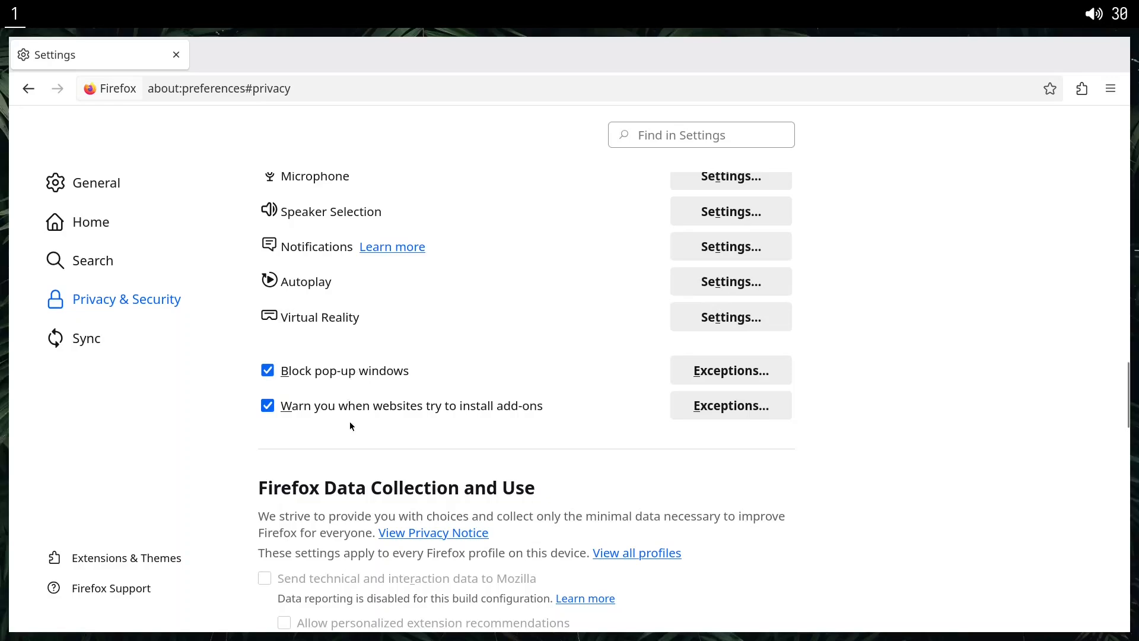
Examine the data collection options, including technical data, extension recommendations, studies and the daily usage ping.
scroll(350, 421, down, 5)
drag(266, 280, 447, 389)
click(418, 375)
drag(338, 313, 377, 368)
click(377, 368)
drag(297, 270, 300, 430)
click(385, 386)
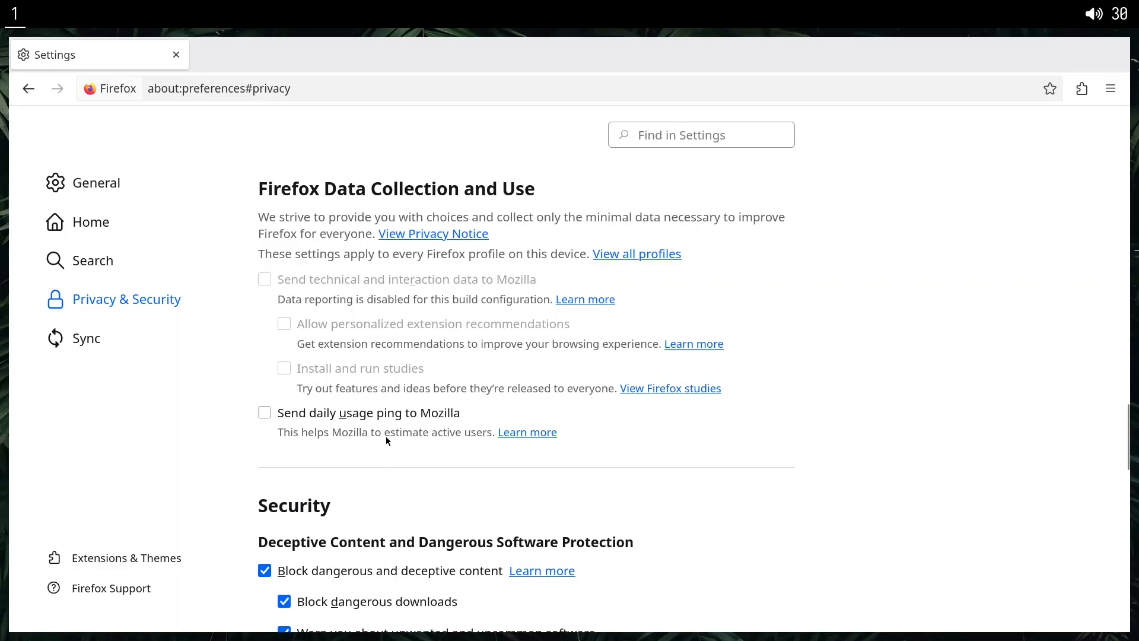
scroll(385, 439, down, 5)
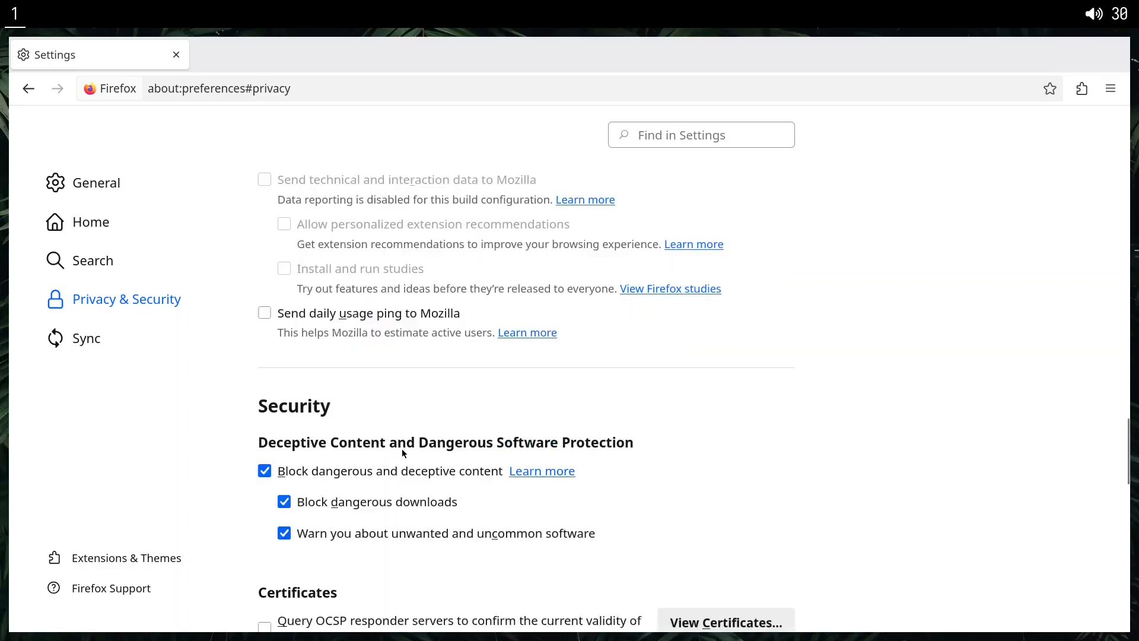
Enable HTTPS-Only Mode in all windows.
scroll(407, 432, down, 3)
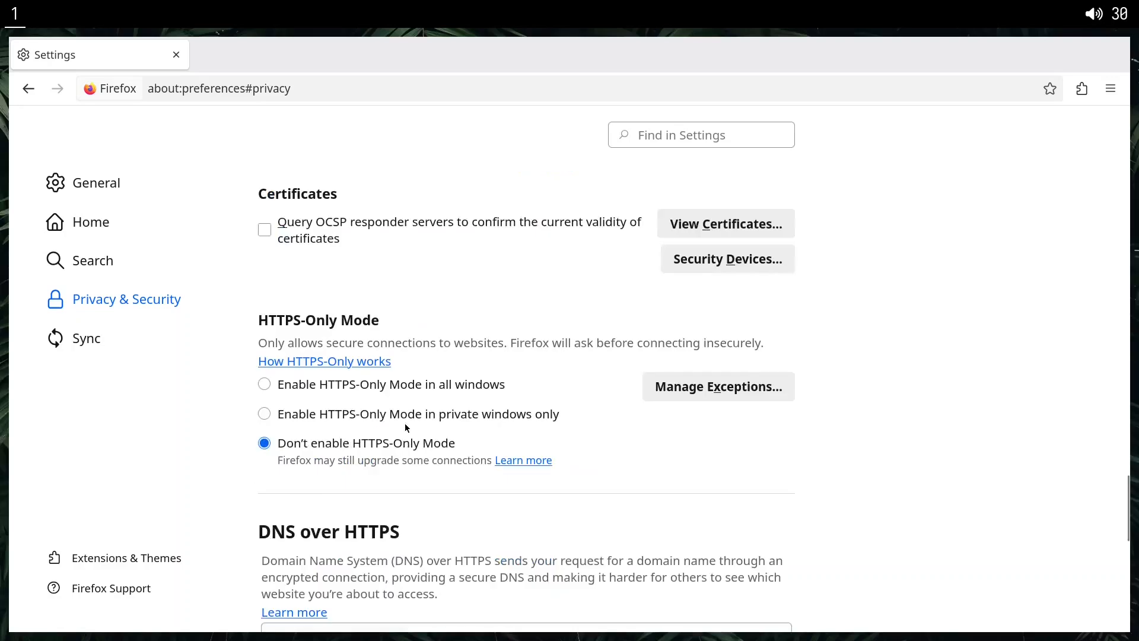
drag(285, 386, 439, 389)
click(272, 396)
click(265, 386)
Review the DNS over HTTPS levels, try Max Protection, and switch back to Default Protection.
scroll(404, 416, down, 5)
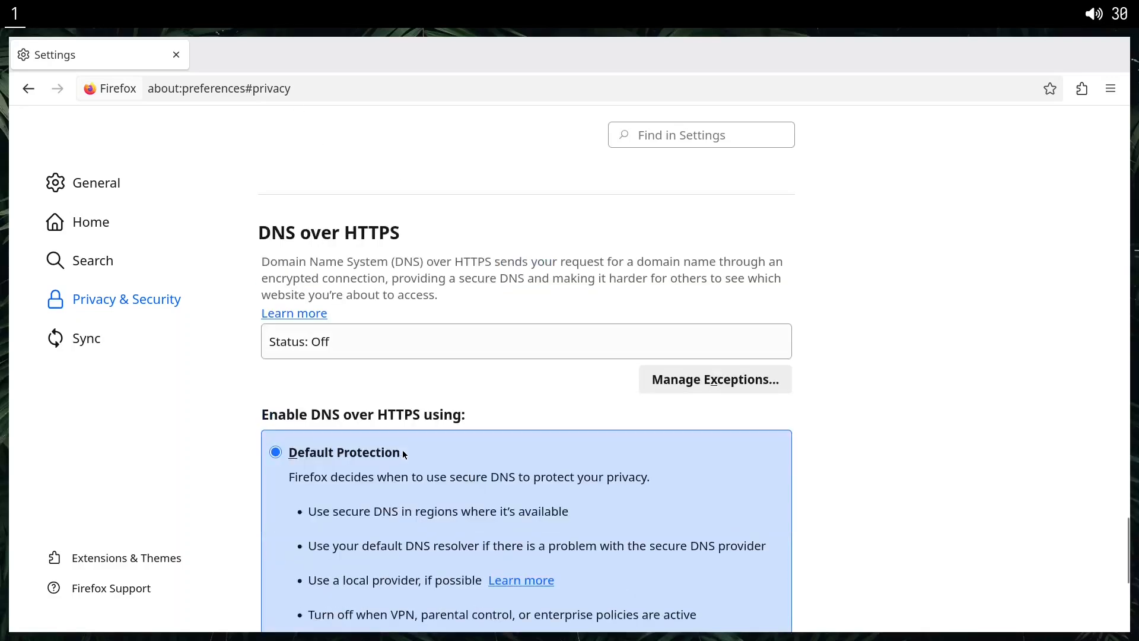
scroll(403, 452, down, 2)
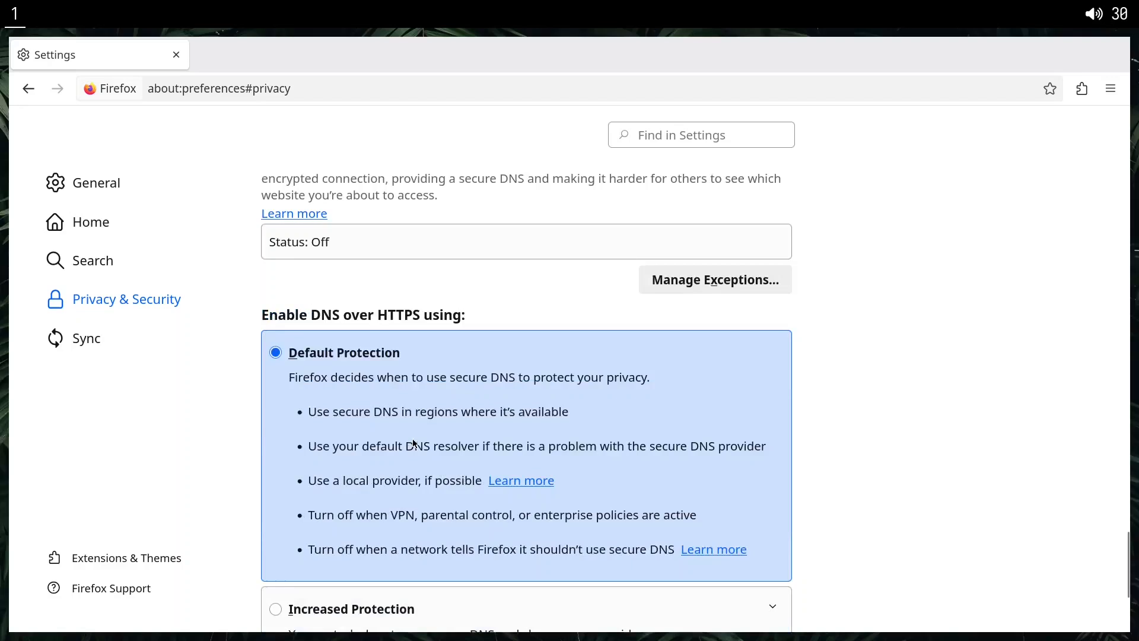
scroll(421, 439, down, 4)
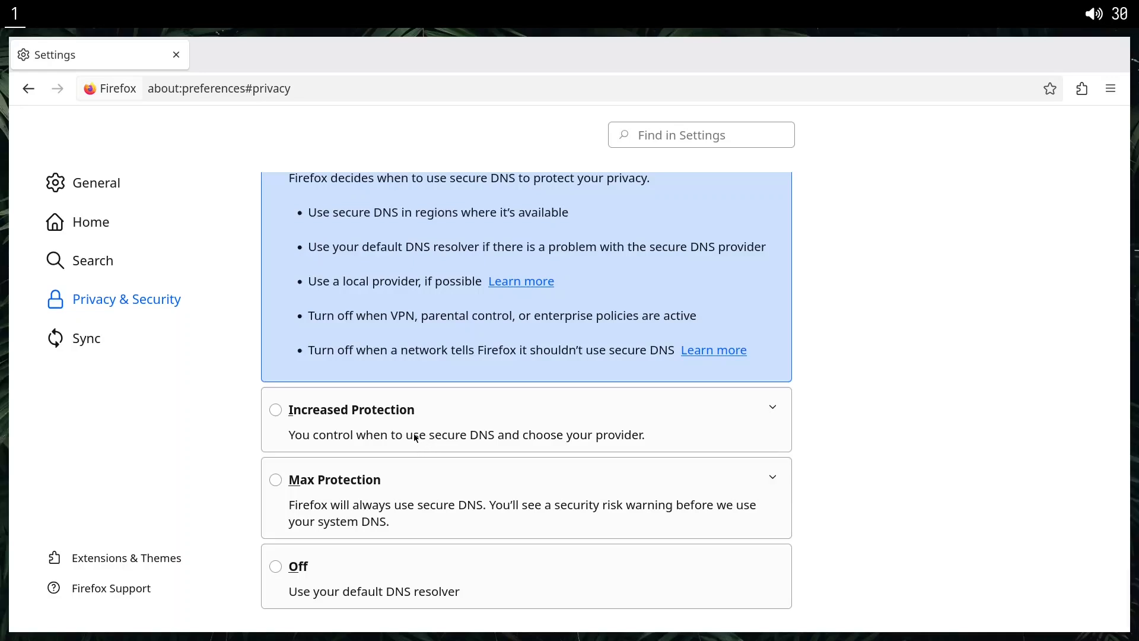
scroll(426, 436, down, 1)
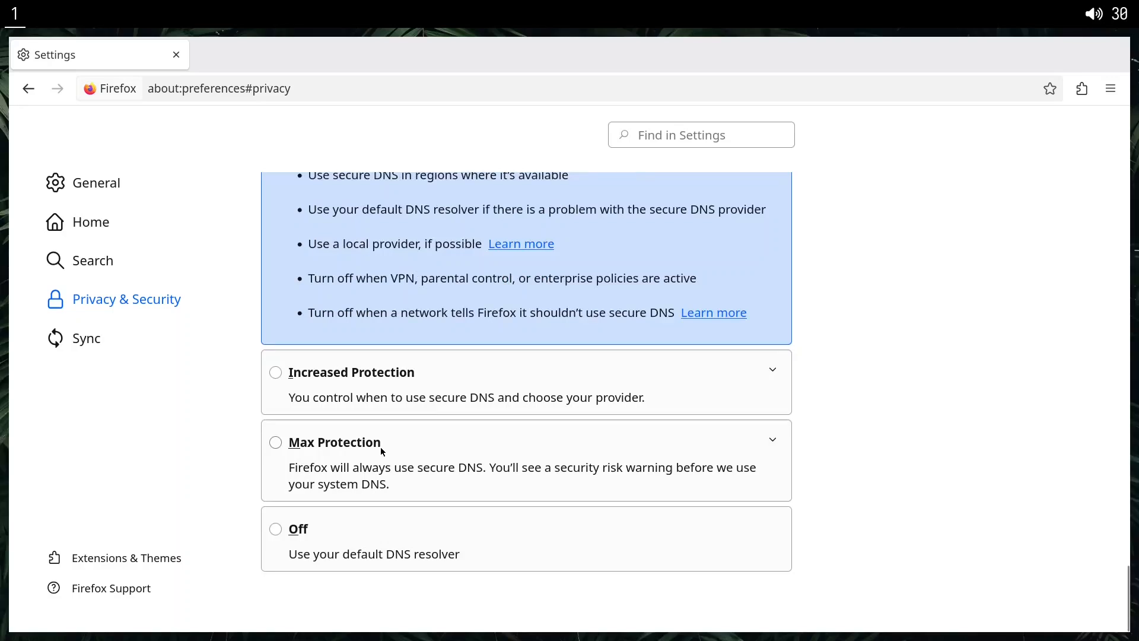
scroll(392, 444, up, 4)
scroll(399, 443, down, 4)
click(313, 447)
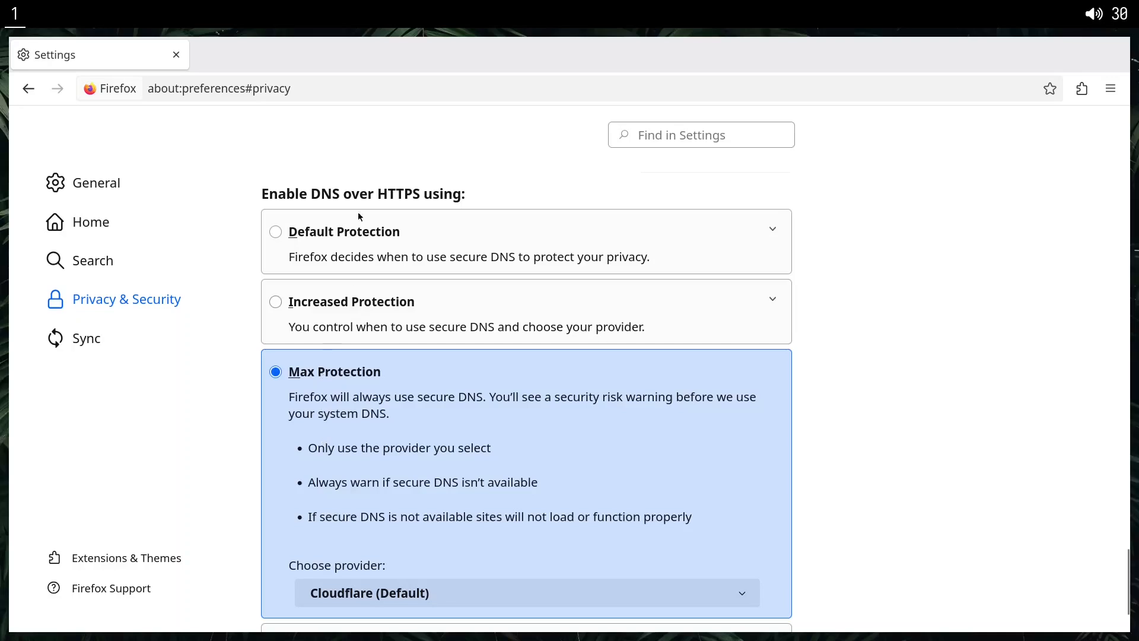
click(279, 235)
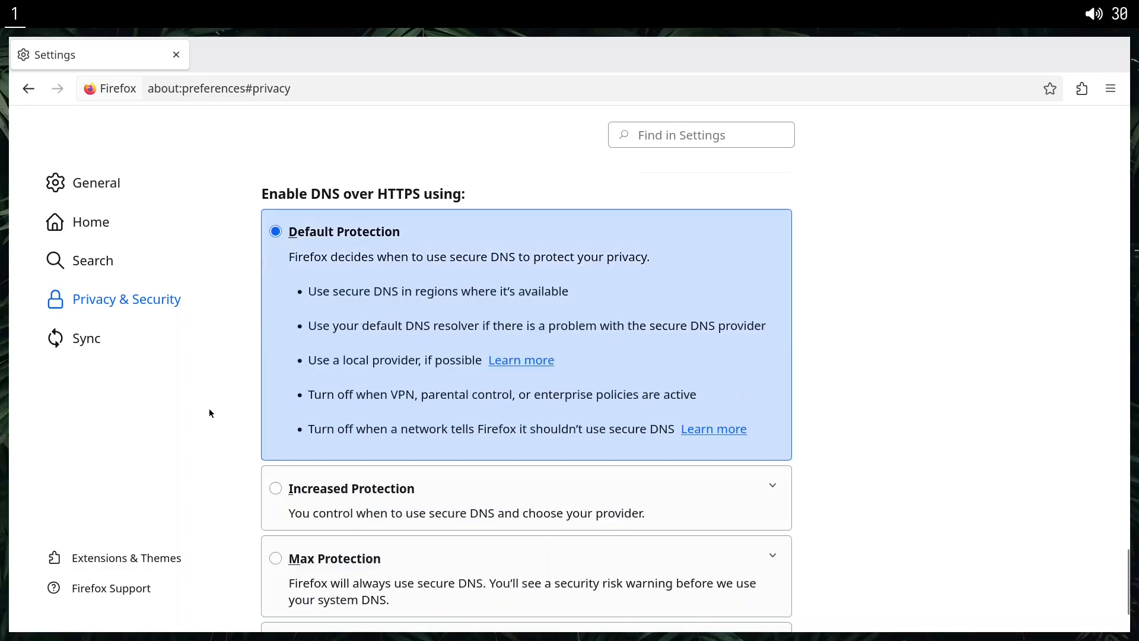
View the Sync settings, and search for "ublock origin" from the Add-ons Manager.
click(128, 350)
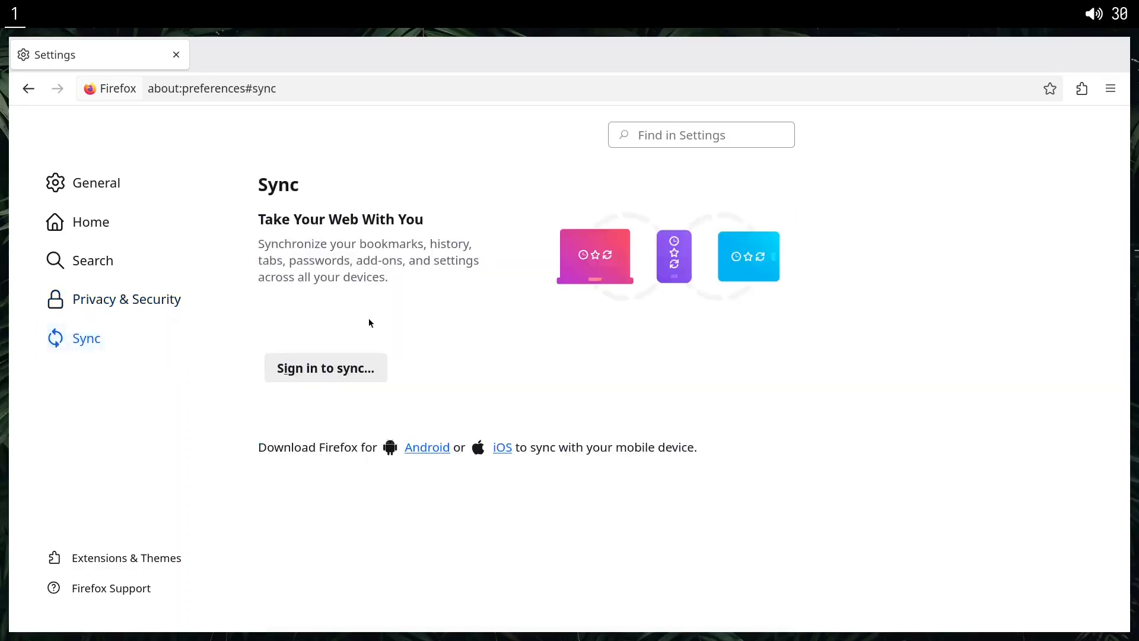
click(93, 545)
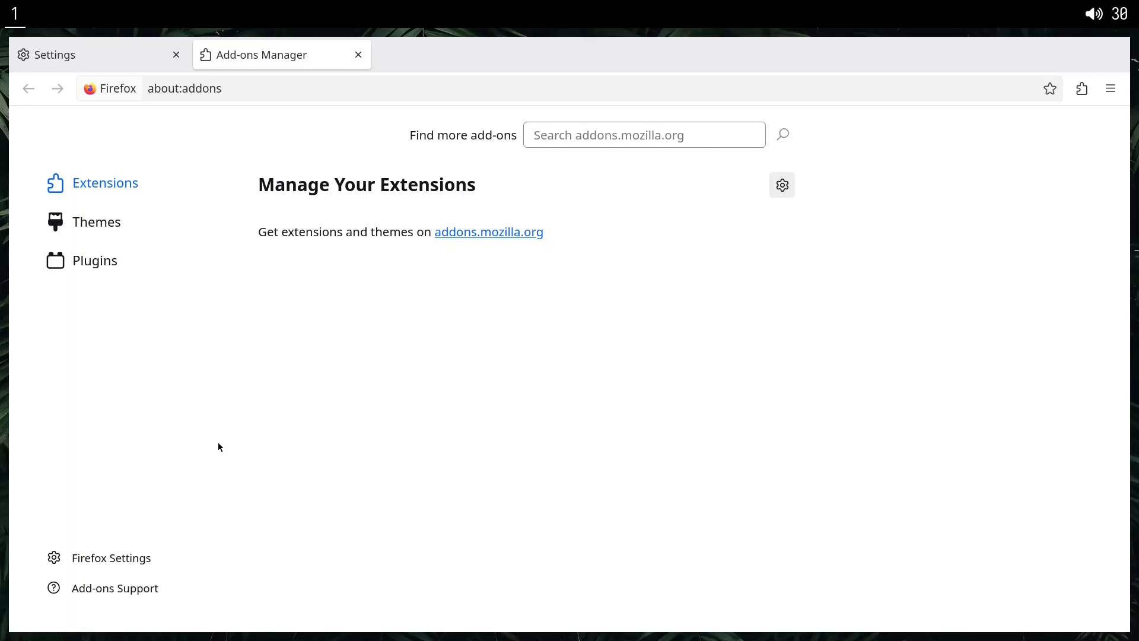
click(634, 138)
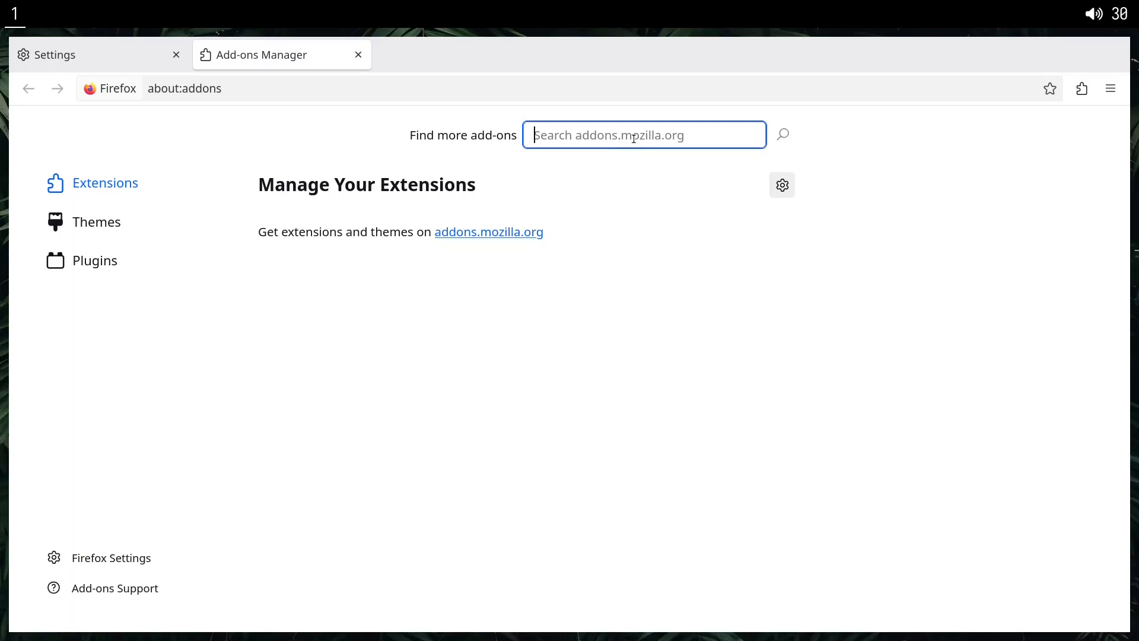
text(ublock origin)
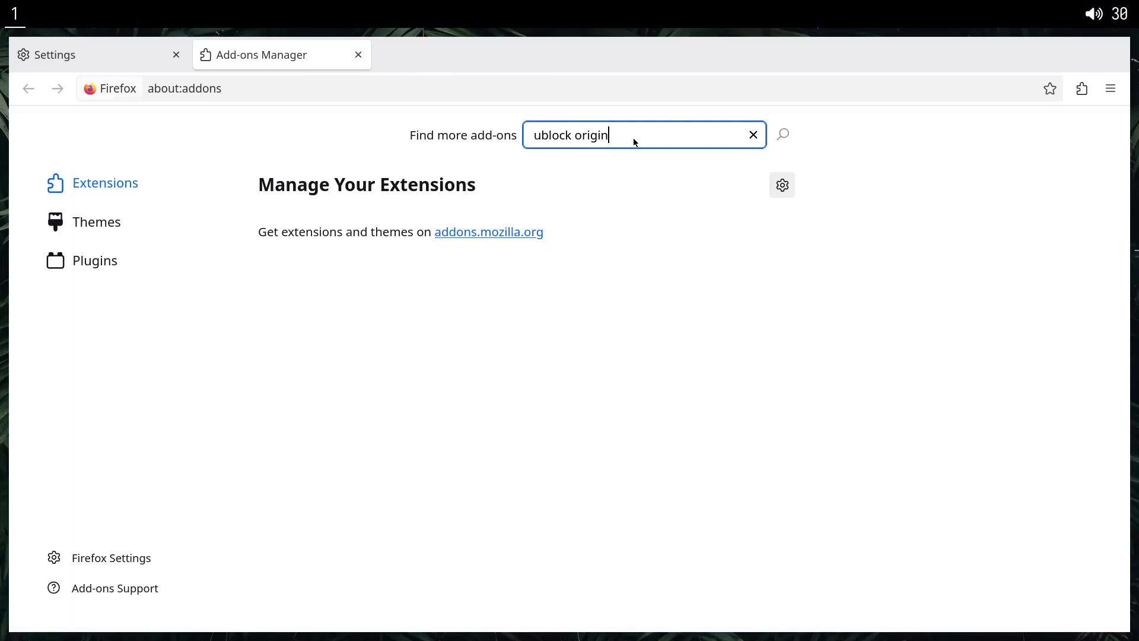
key(Return)
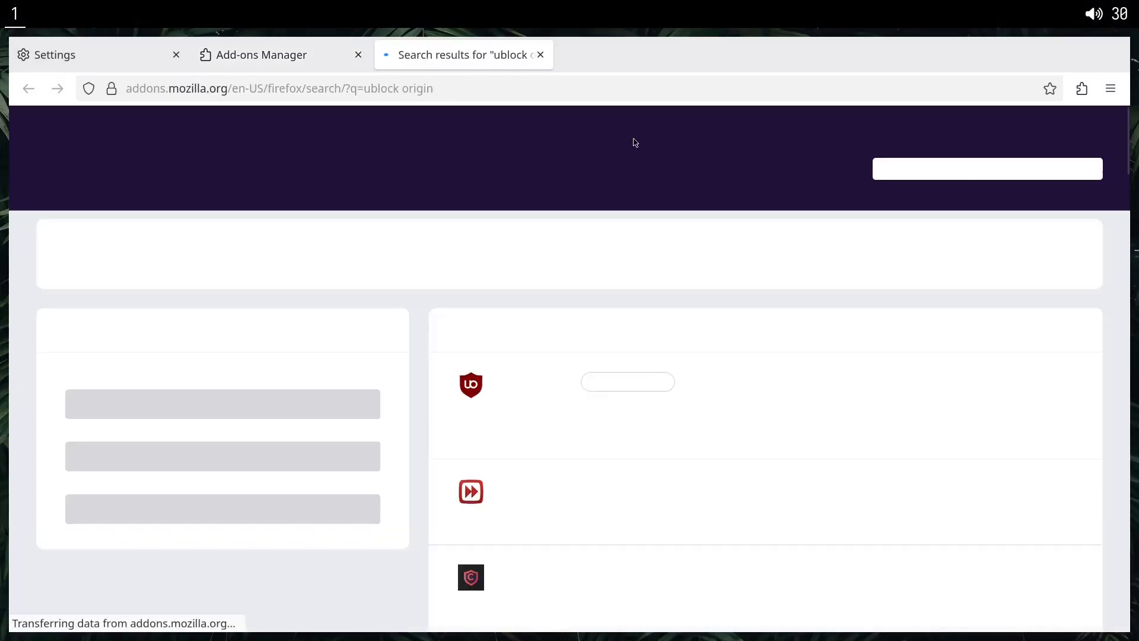
Install the uBlock Origin extension, allow it to run in private windows, and close its add-on page.
click(508, 384)
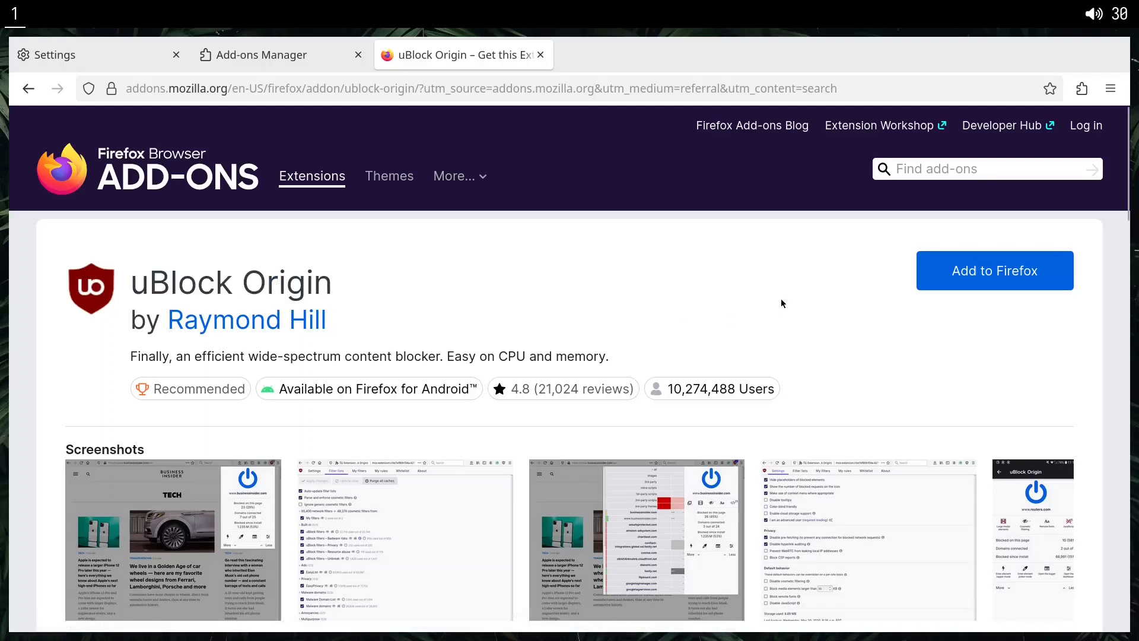
click(950, 284)
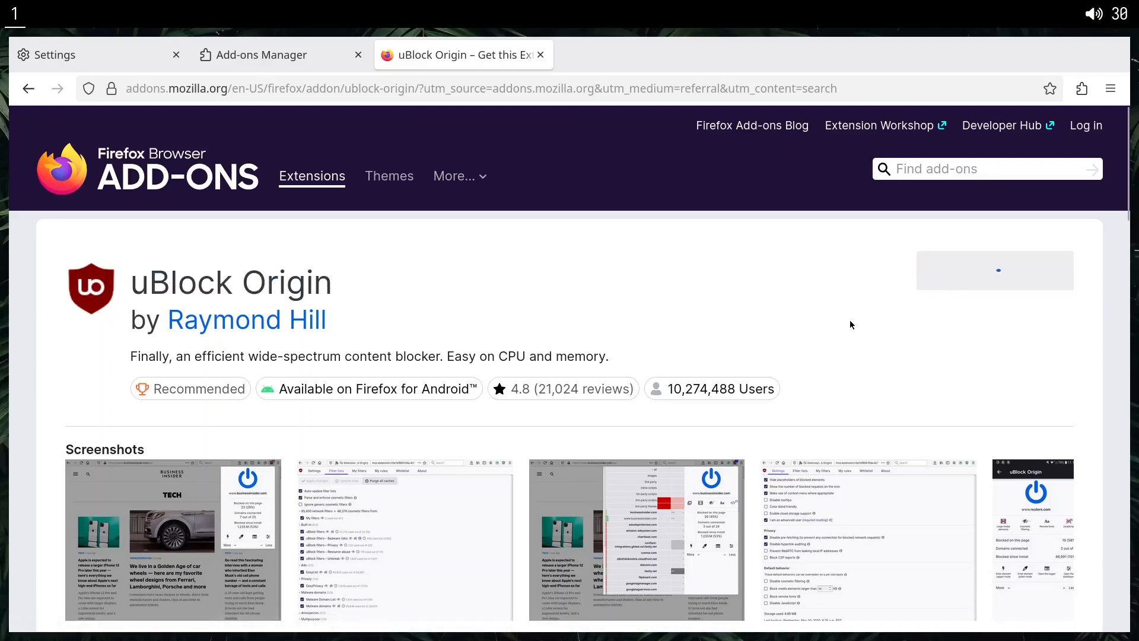
click(829, 259)
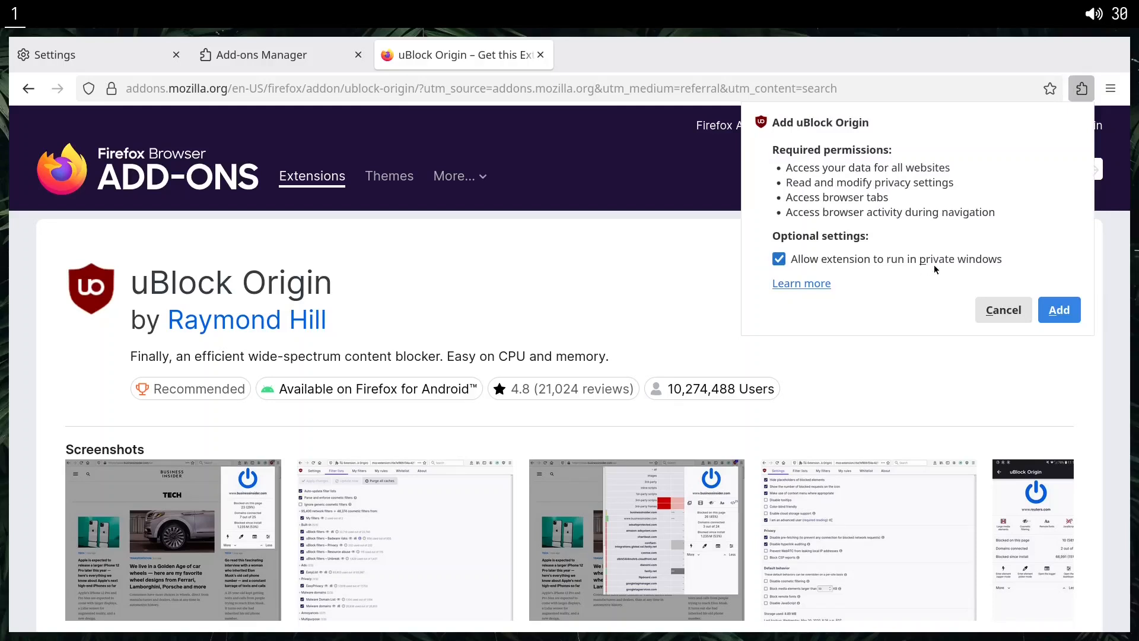
click(1053, 309)
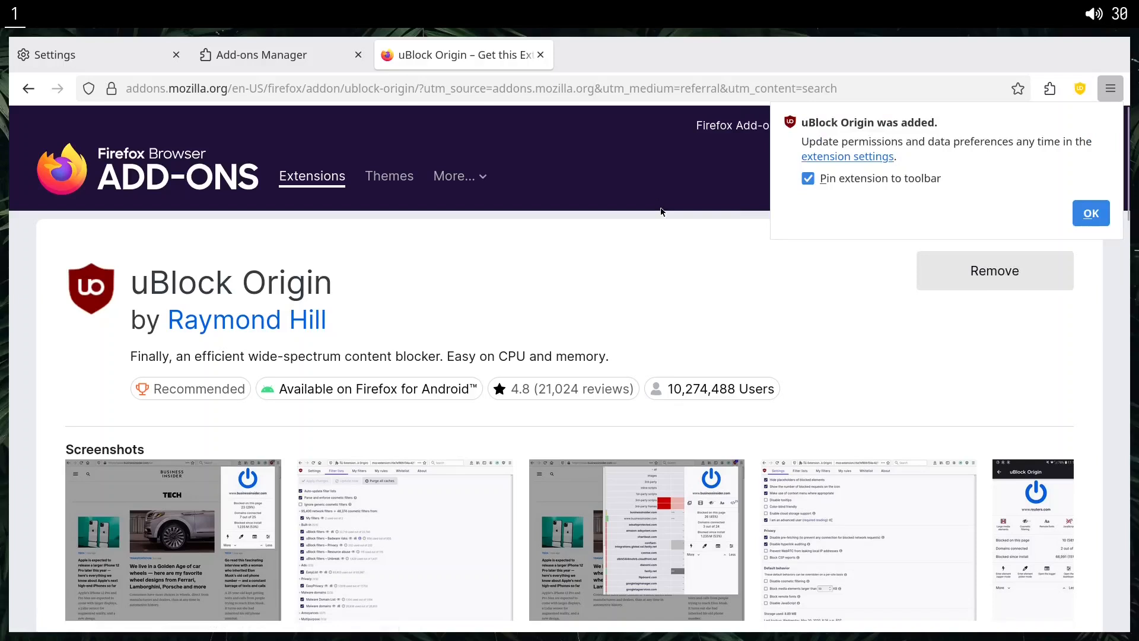
middle_click(460, 55)
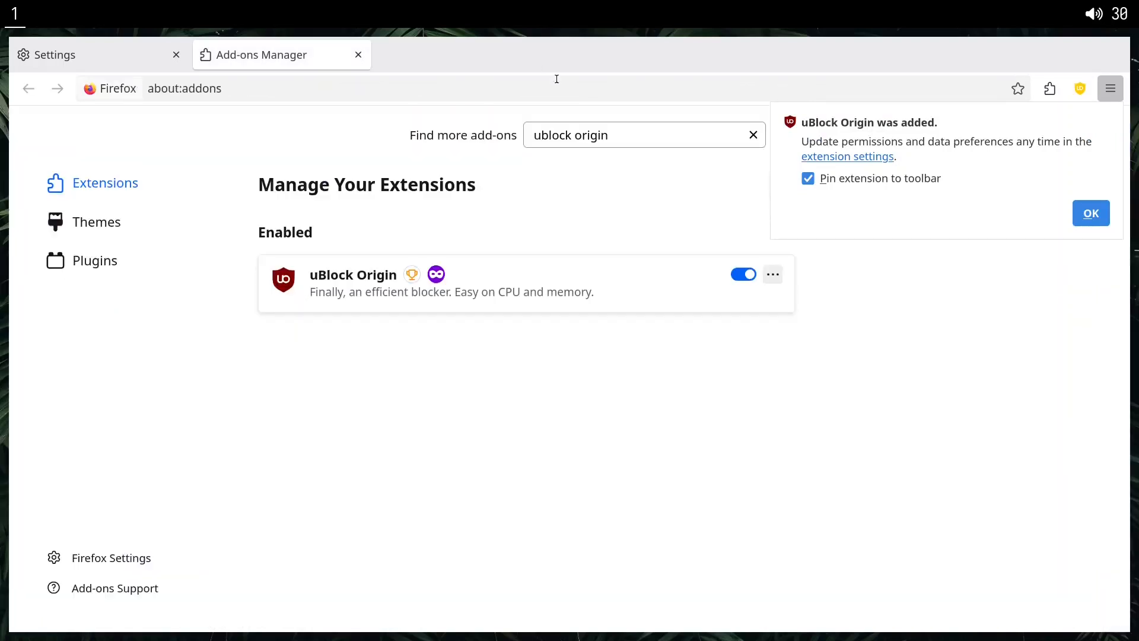
Search the Mozilla add-ons for "toggle dark mode" from the Add-ons Manager.
triple_click(625, 131)
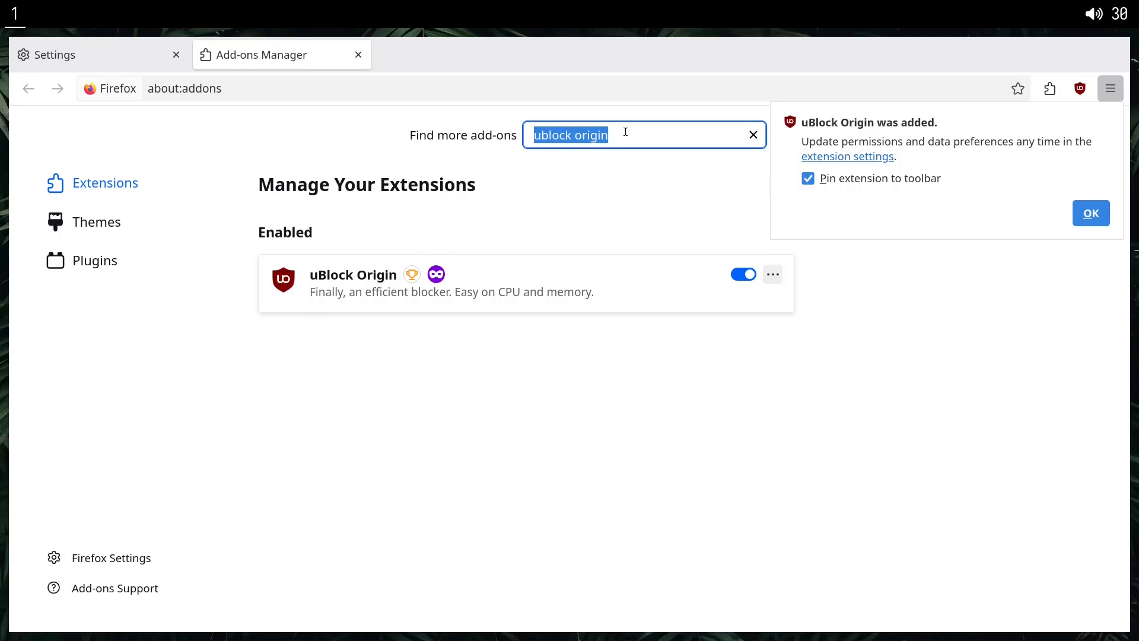
text(tog)
key(BackSpace)
text(ggle )
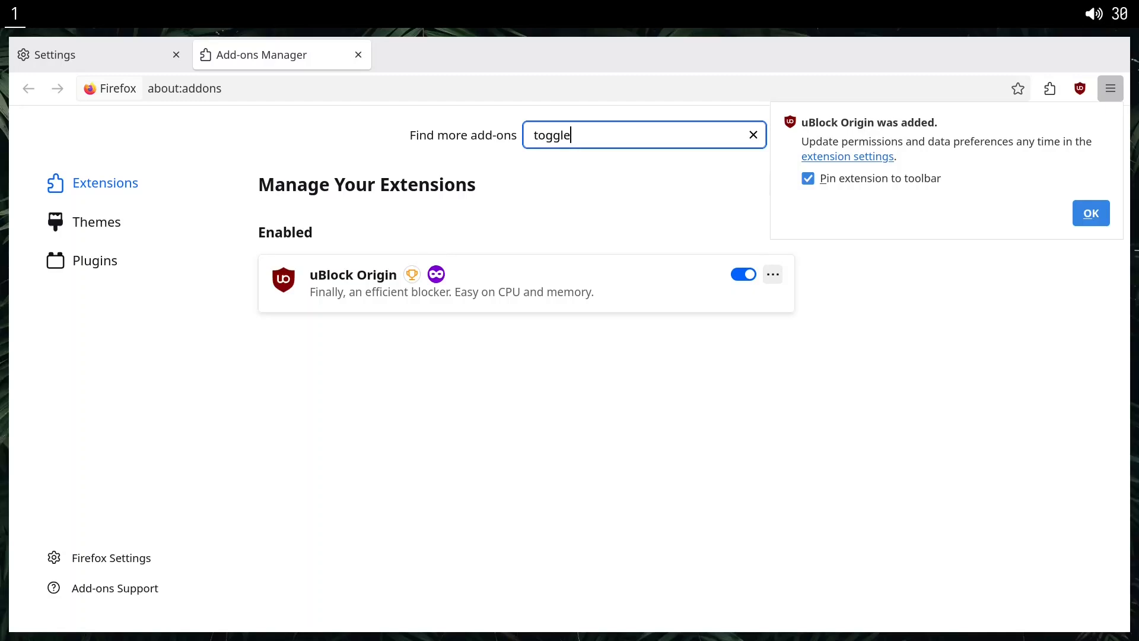
text(dark mode)
key(Return)
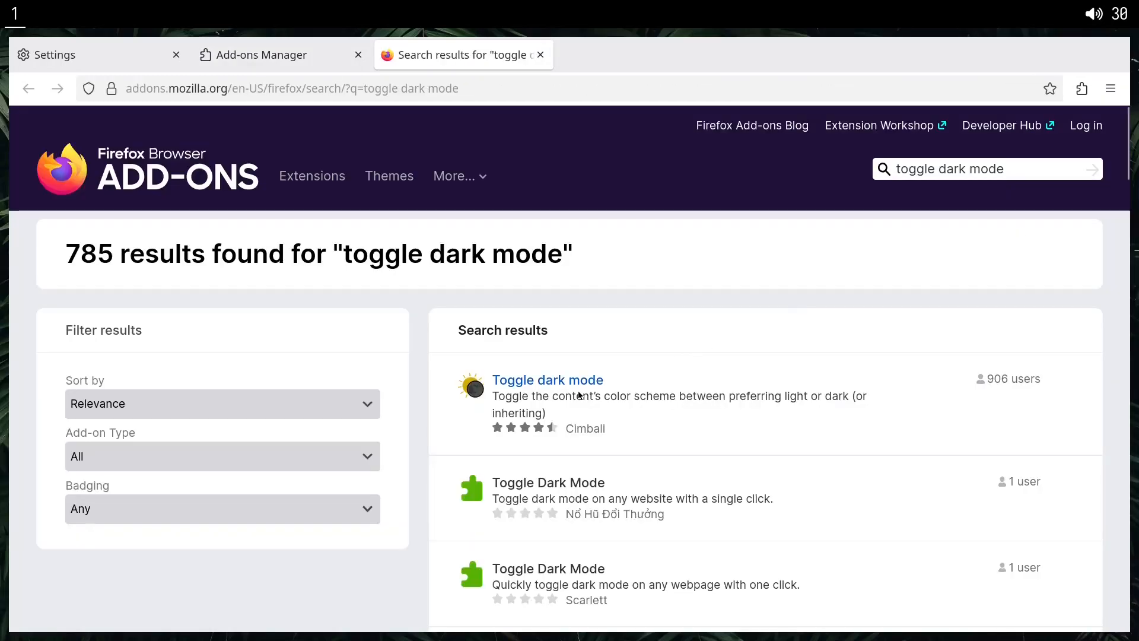
Install the Toggle dark mode extension by Cimbali from its add-on page without allowing it in private windows.
click(558, 383)
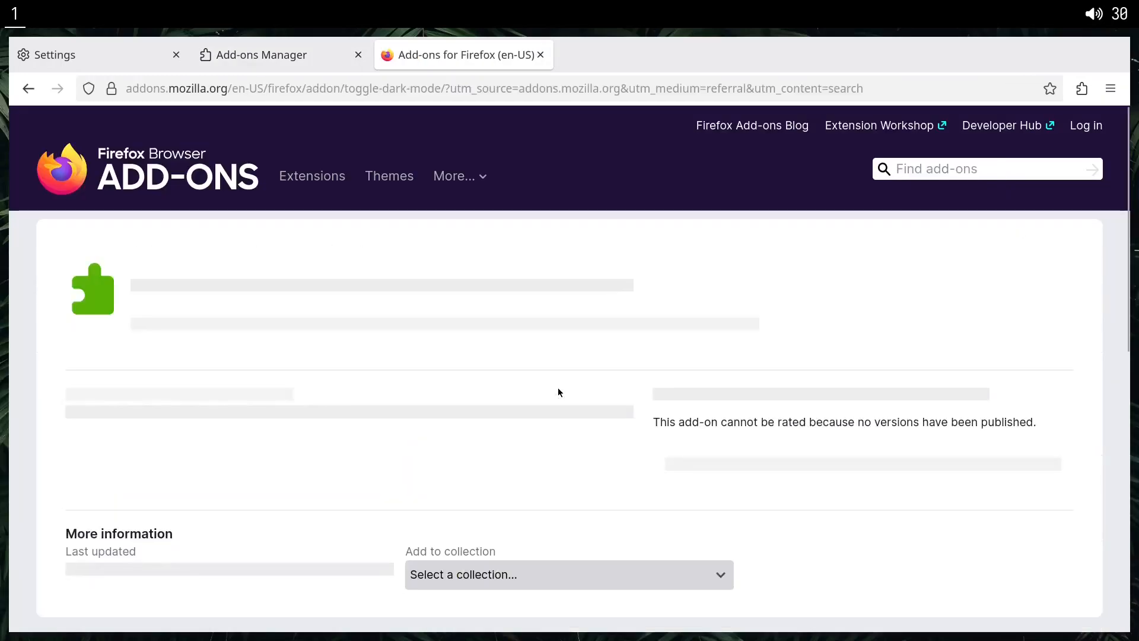
scroll(682, 362, down, 3)
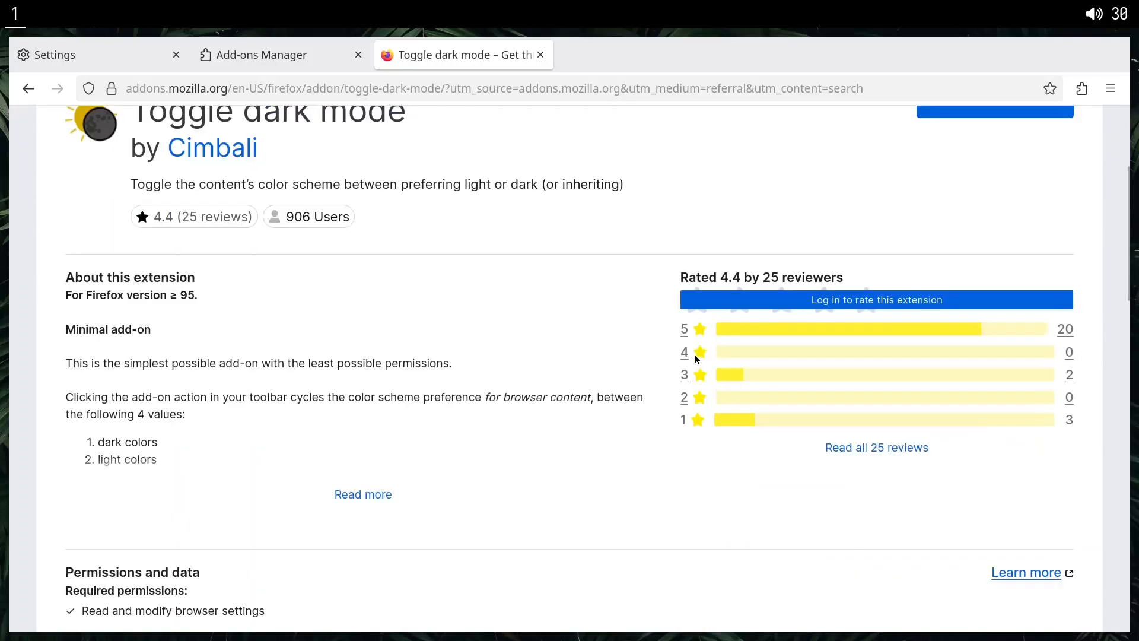
scroll(695, 354, up, 3)
click(929, 315)
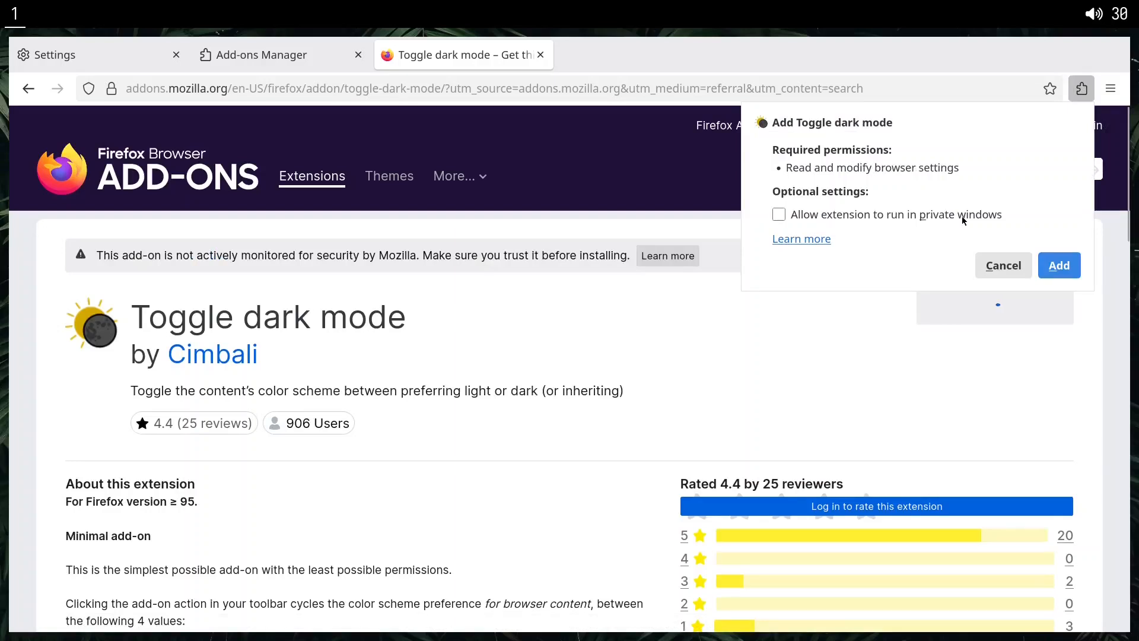
click(1055, 265)
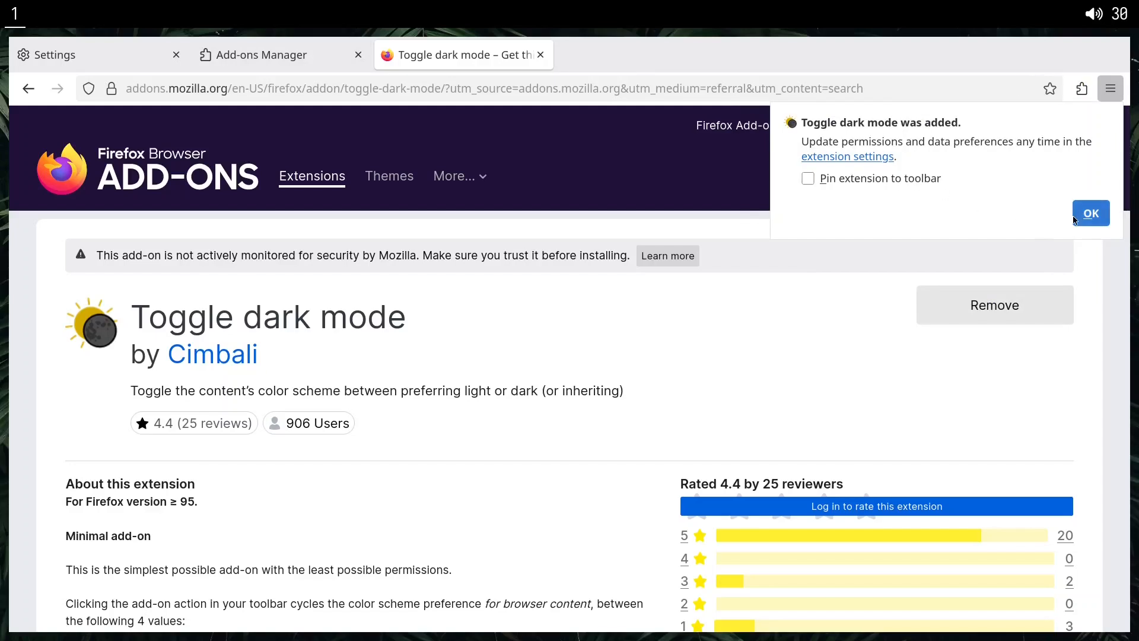
Dismiss the Toggle dark mode notice, close its add-on page, and search the Mozilla add-ons for "vimium c".
click(1090, 214)
click(540, 55)
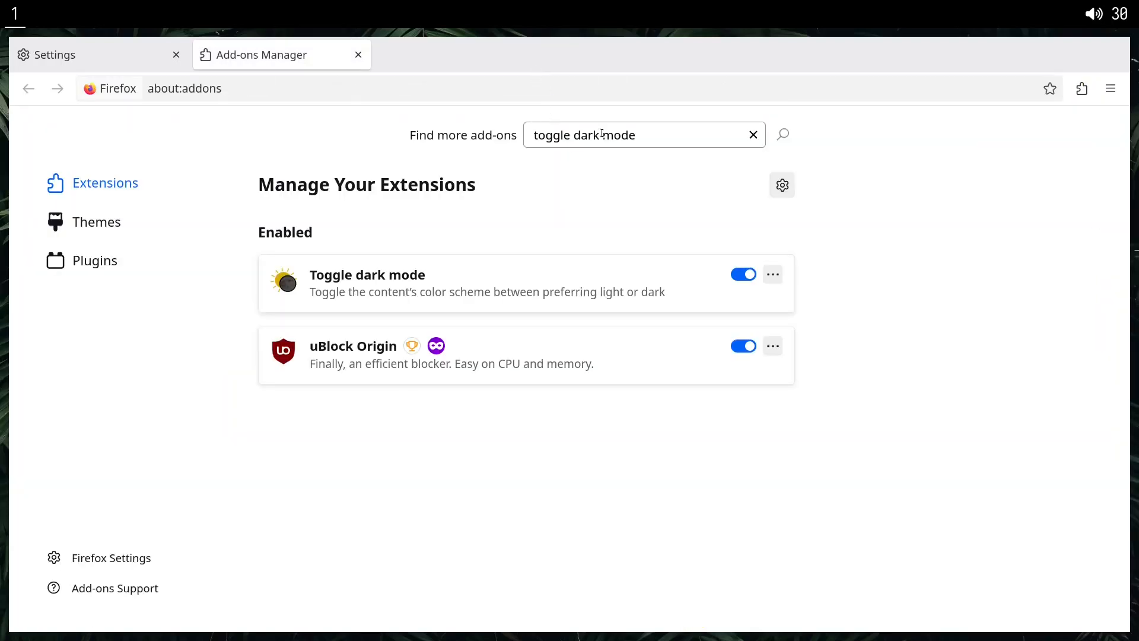
drag(642, 134, 354, 127)
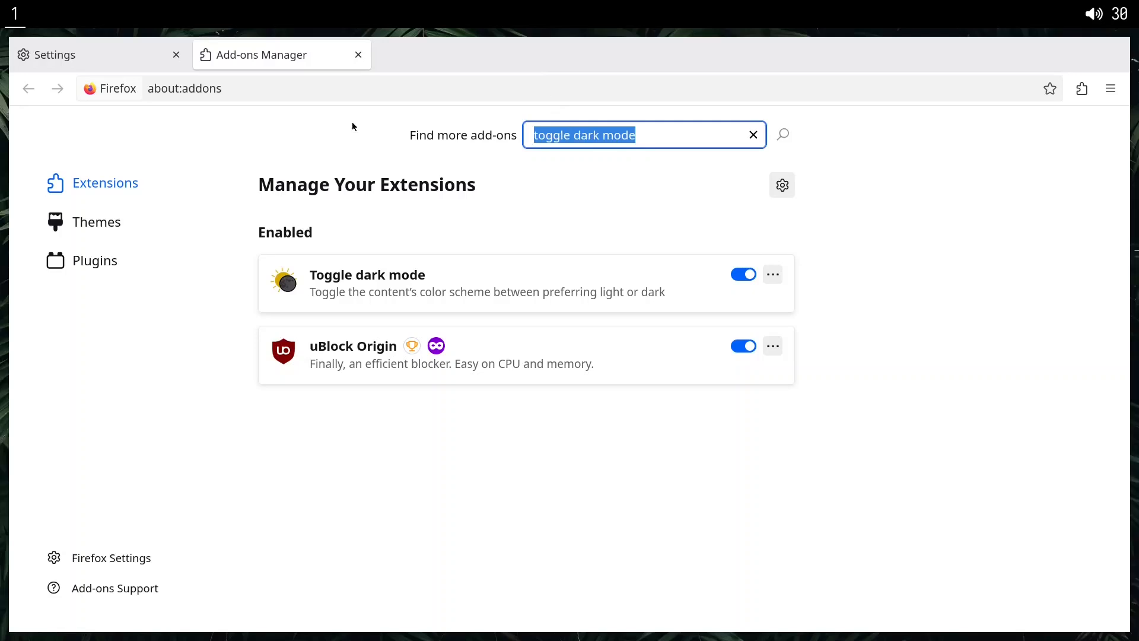
text(vimum)
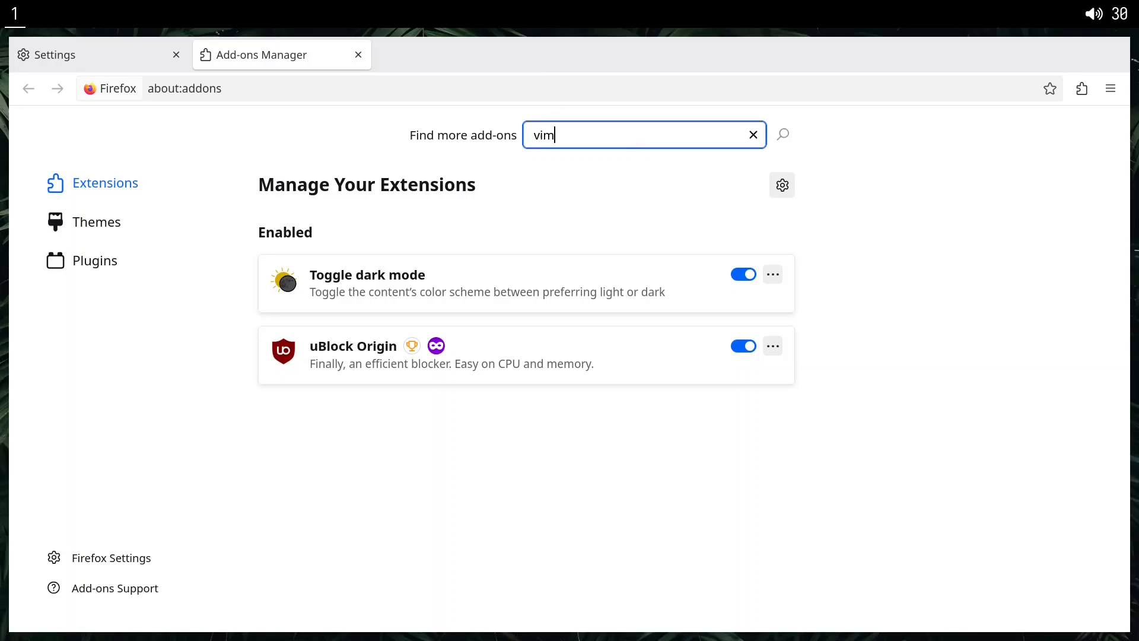
key(BackSpace)
key(BackSpace)
text(ium c)
key(Return)
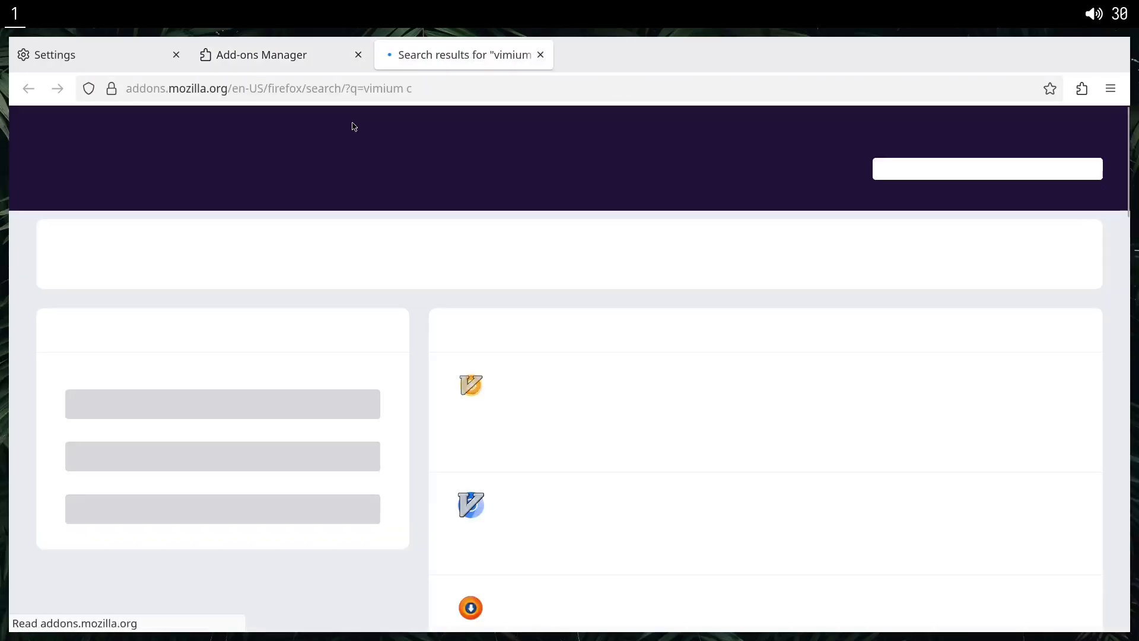
Install the Vimium C - All by Keyboard extension from its add-on page and allow it to run in private windows.
click(536, 382)
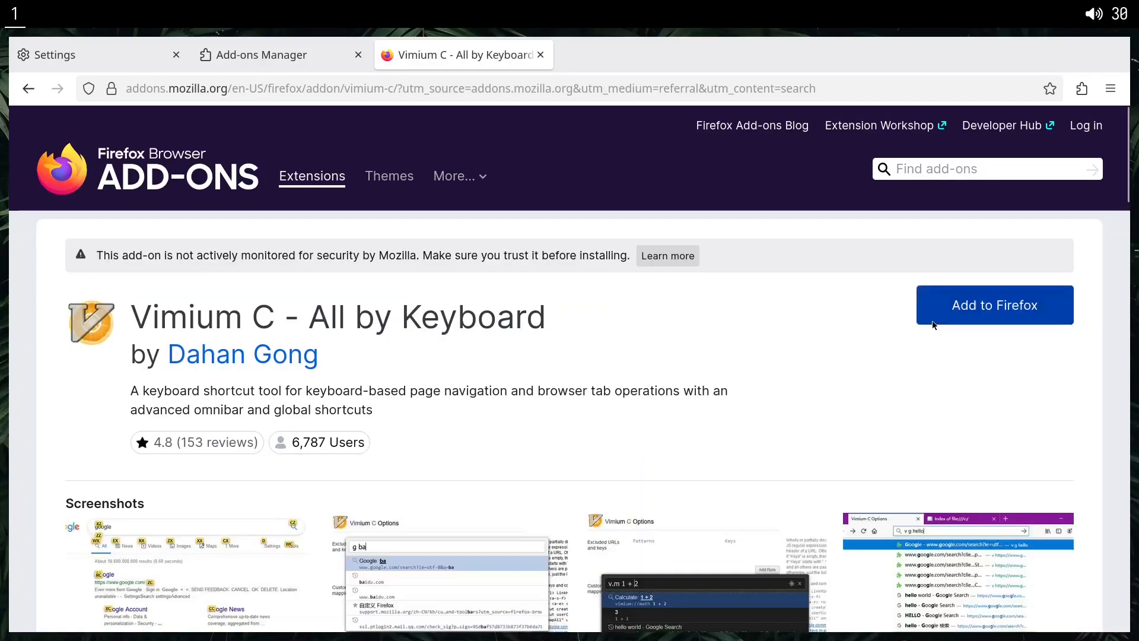
drag(131, 318, 294, 207)
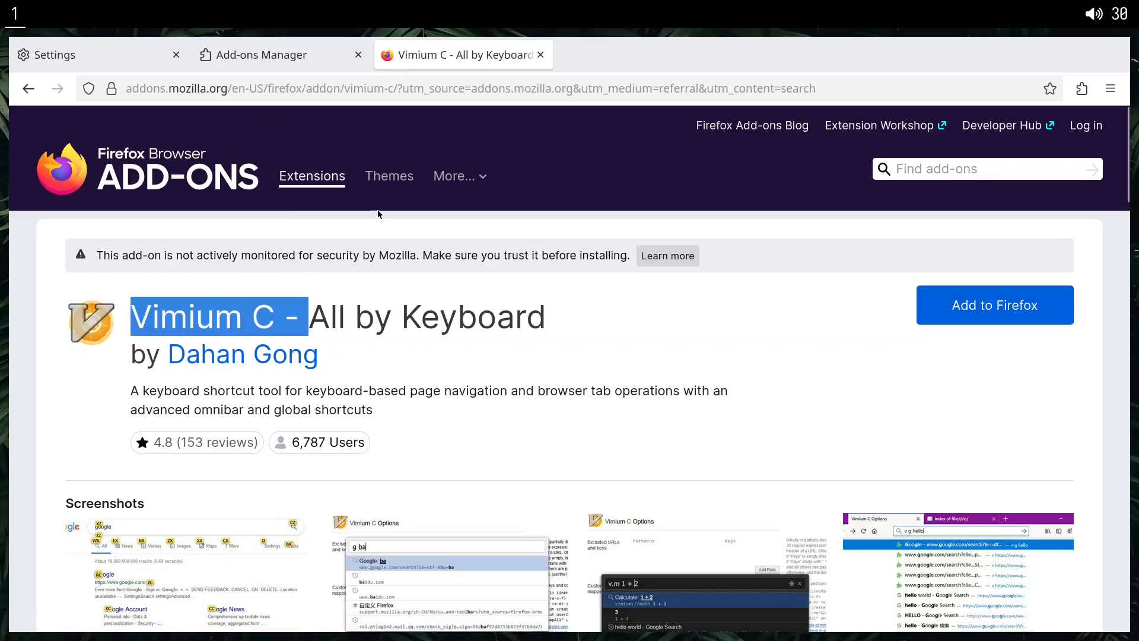
right_click(469, 322)
click(474, 338)
click(572, 323)
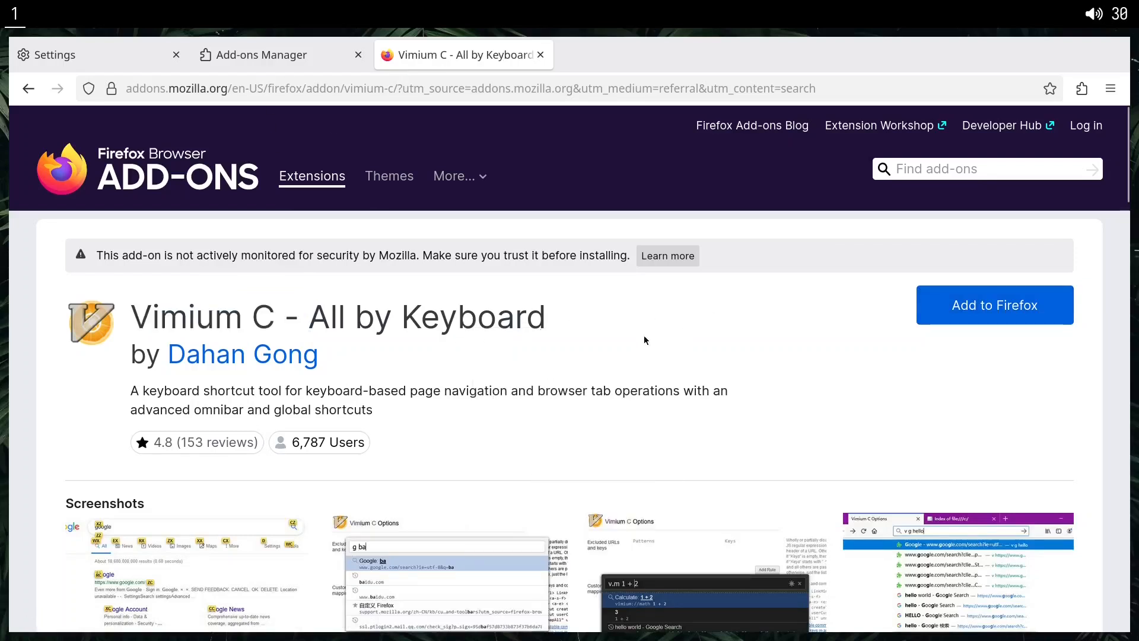
right_click(552, 331)
click(530, 349)
click(940, 306)
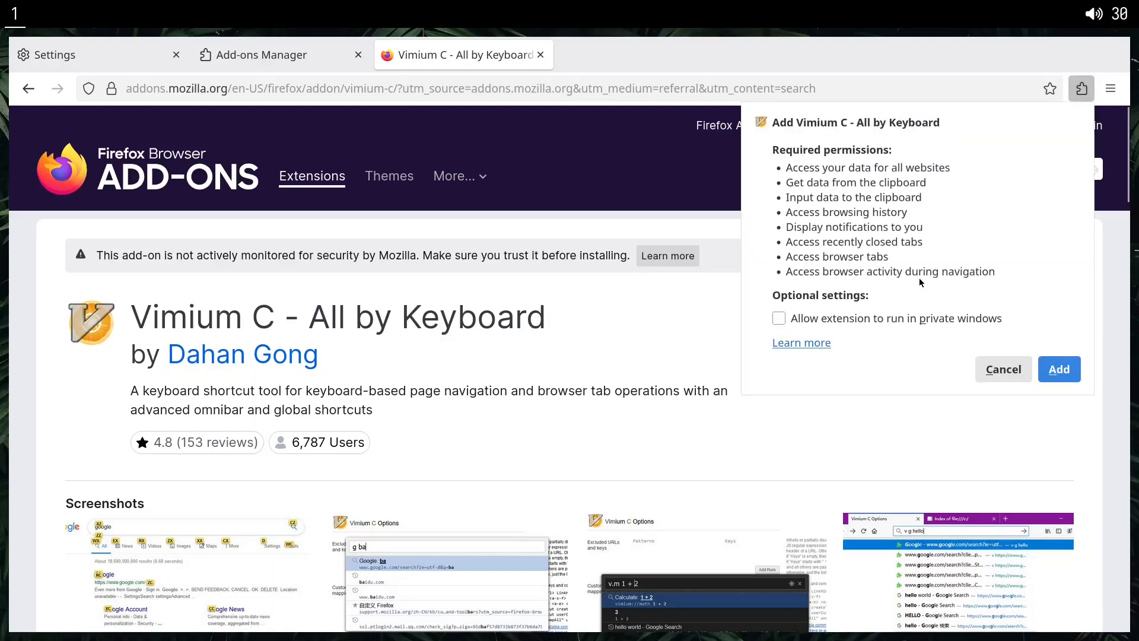
click(952, 320)
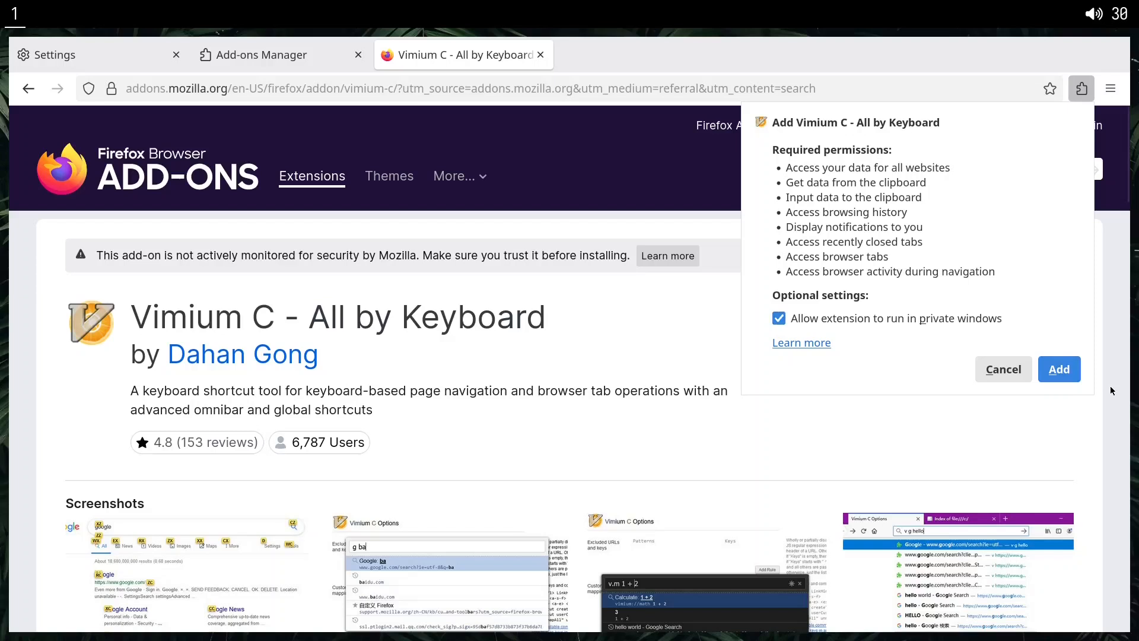
click(1060, 369)
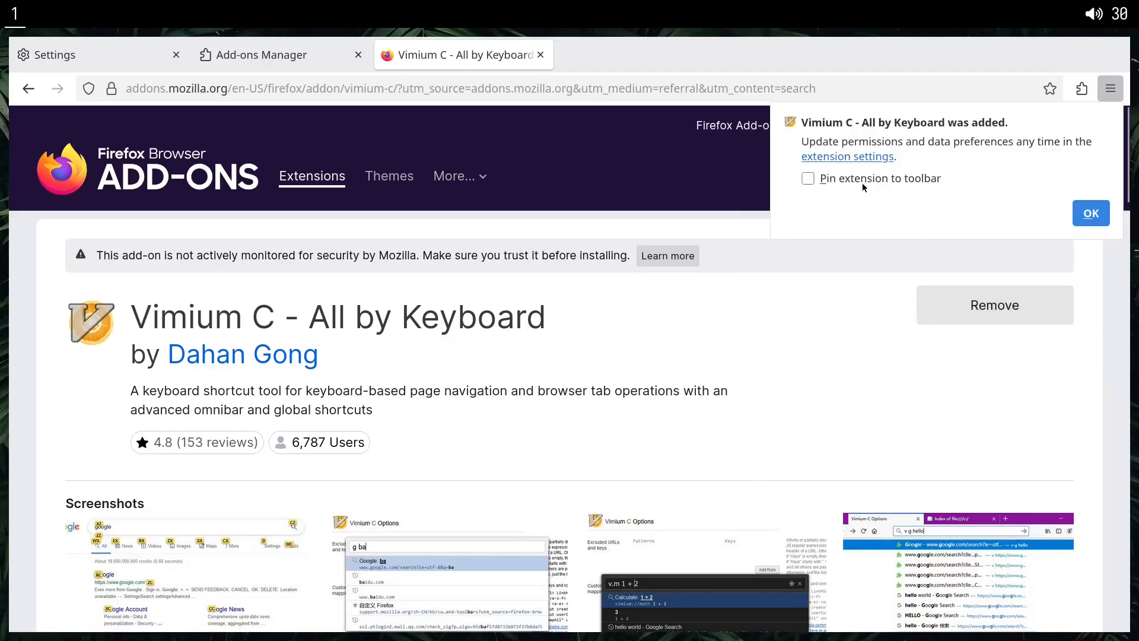
click(1096, 215)
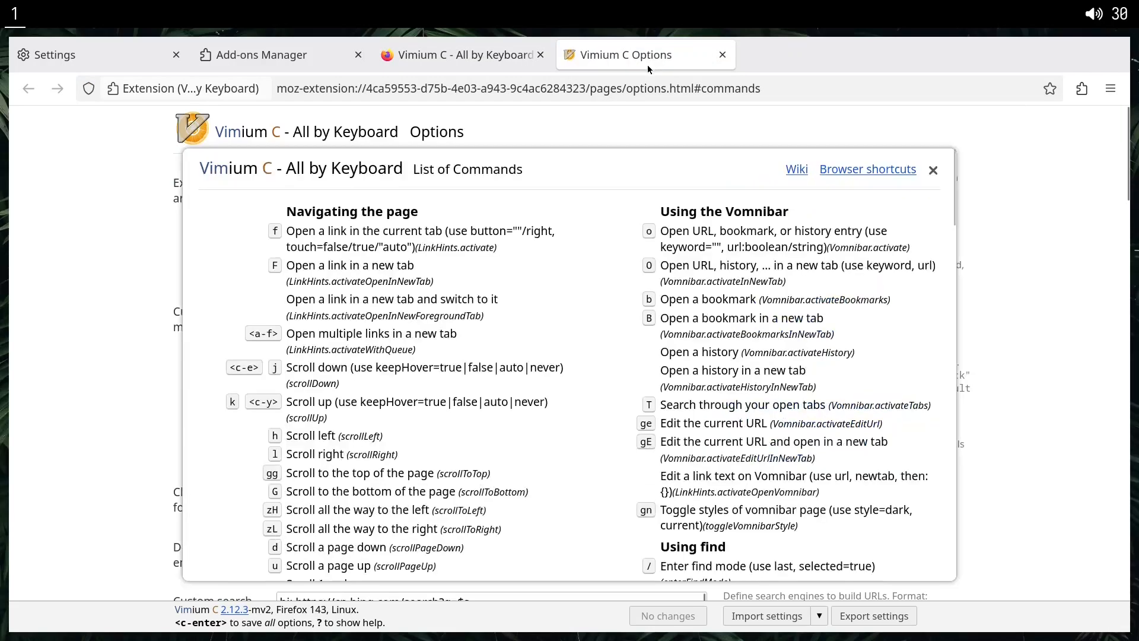
Dismiss the Vimium C command list, look through its options, and close all open tabs to exit the browser.
click(933, 171)
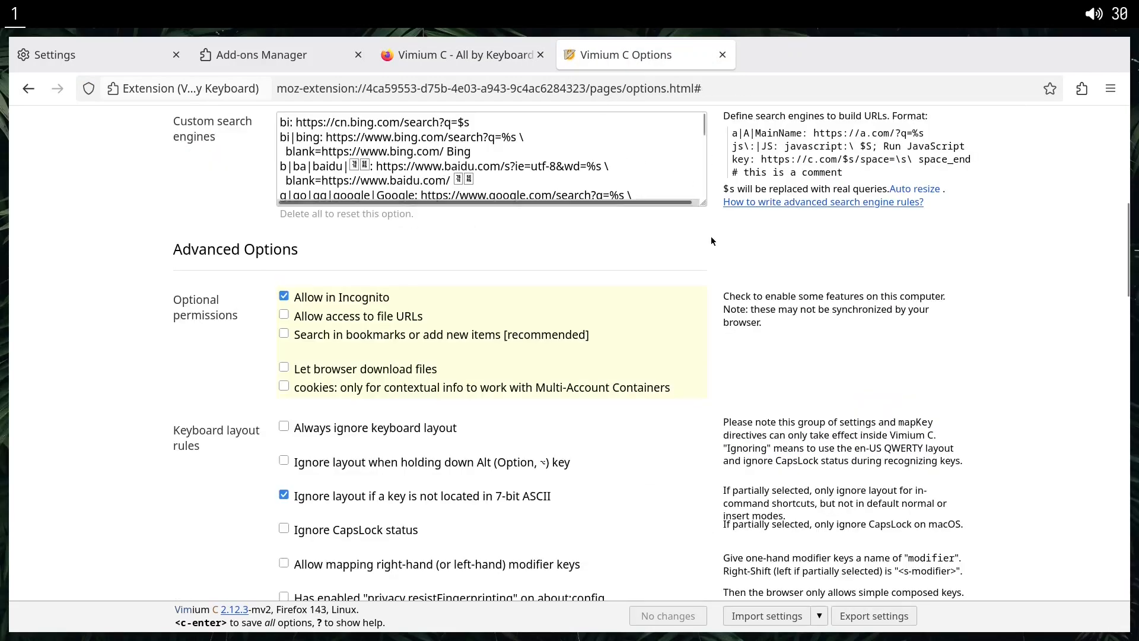
scroll(628, 208, up, 5)
key(ctrl+w)
key(ctrl+w)
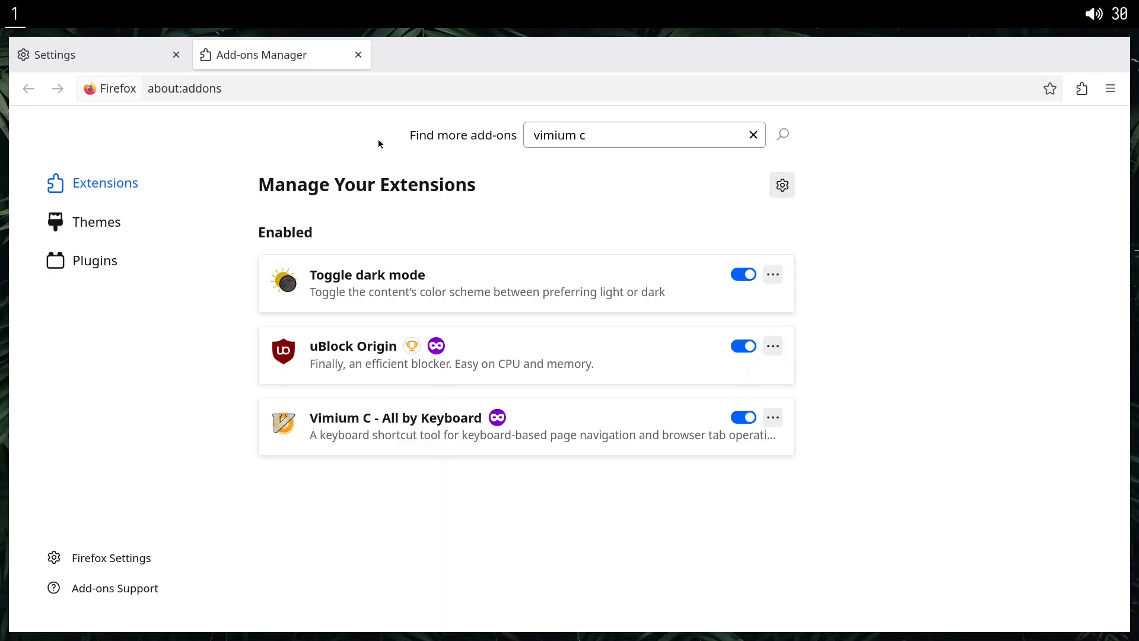
key(ctrl+w)
key(ctrl+w)
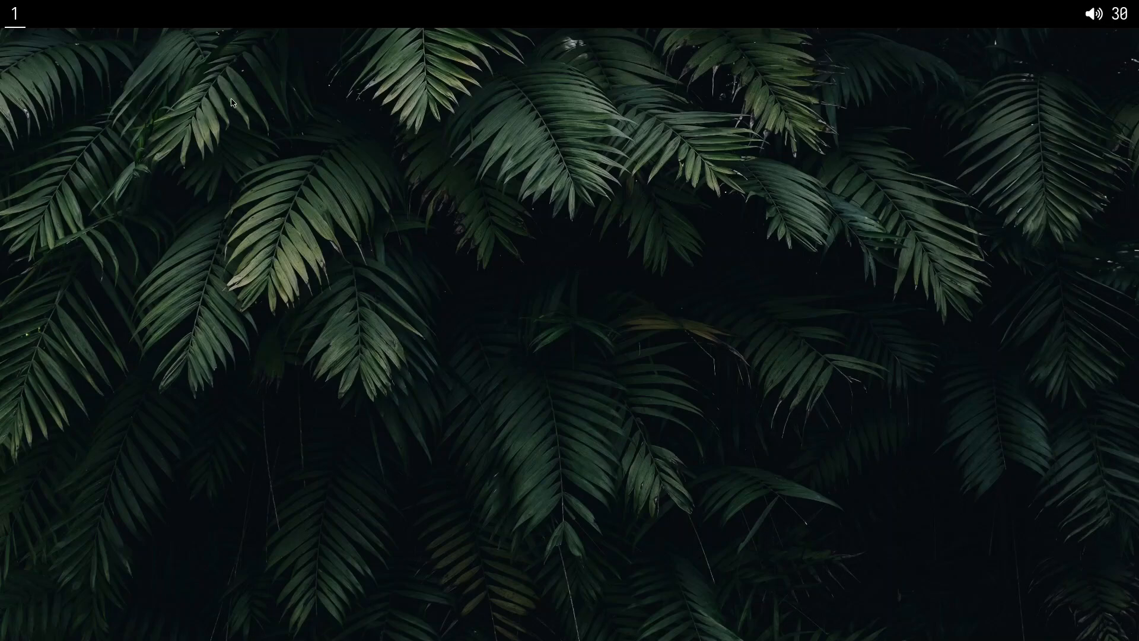
Relaunch Firefox and open the Manage Extension Shortcuts page of the Add-ons Manager.
key(super+b)
click(1120, 100)
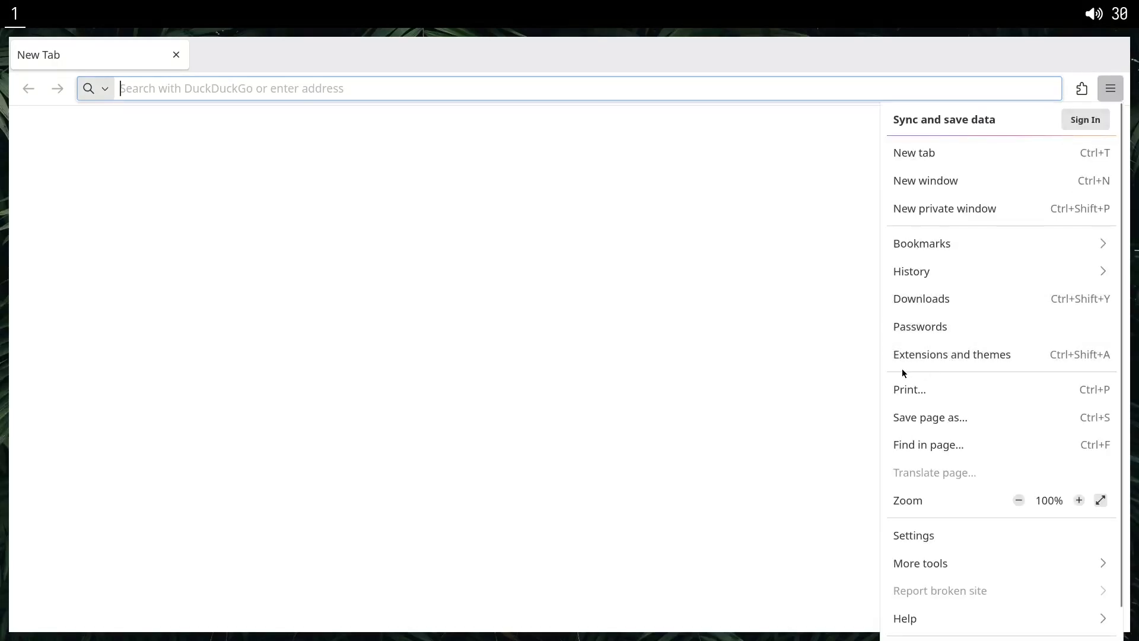
click(976, 356)
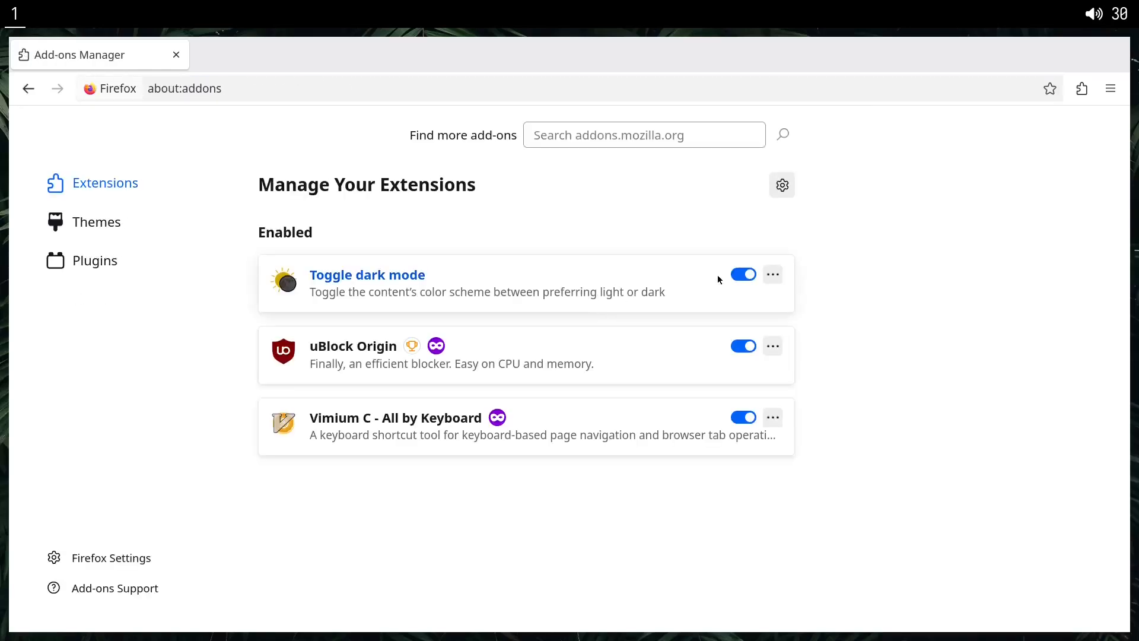
click(781, 189)
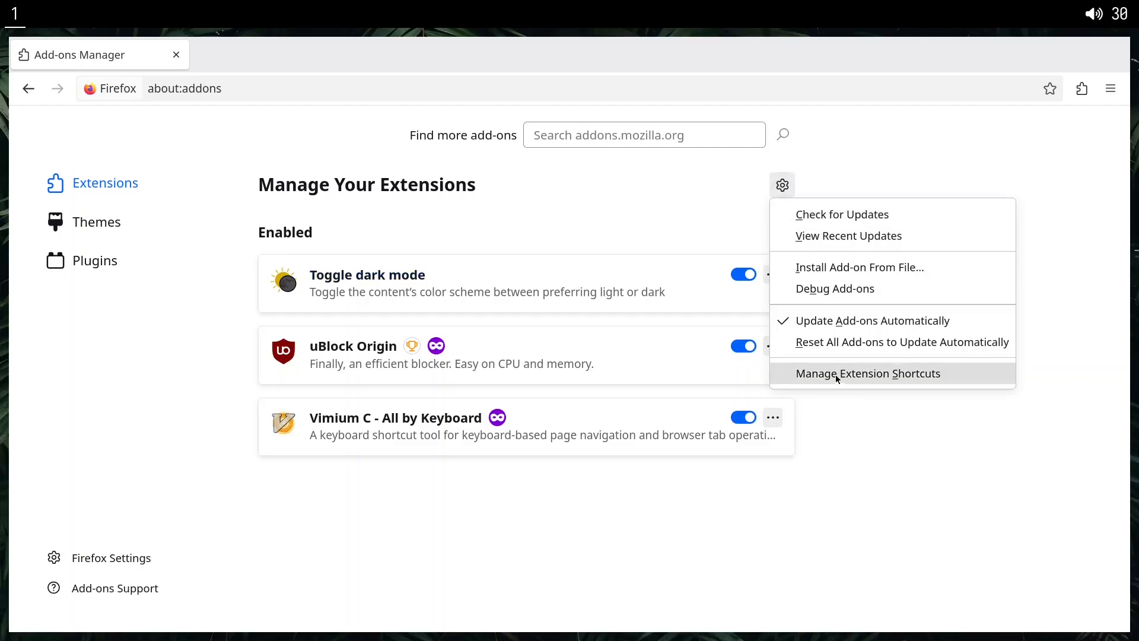
click(842, 384)
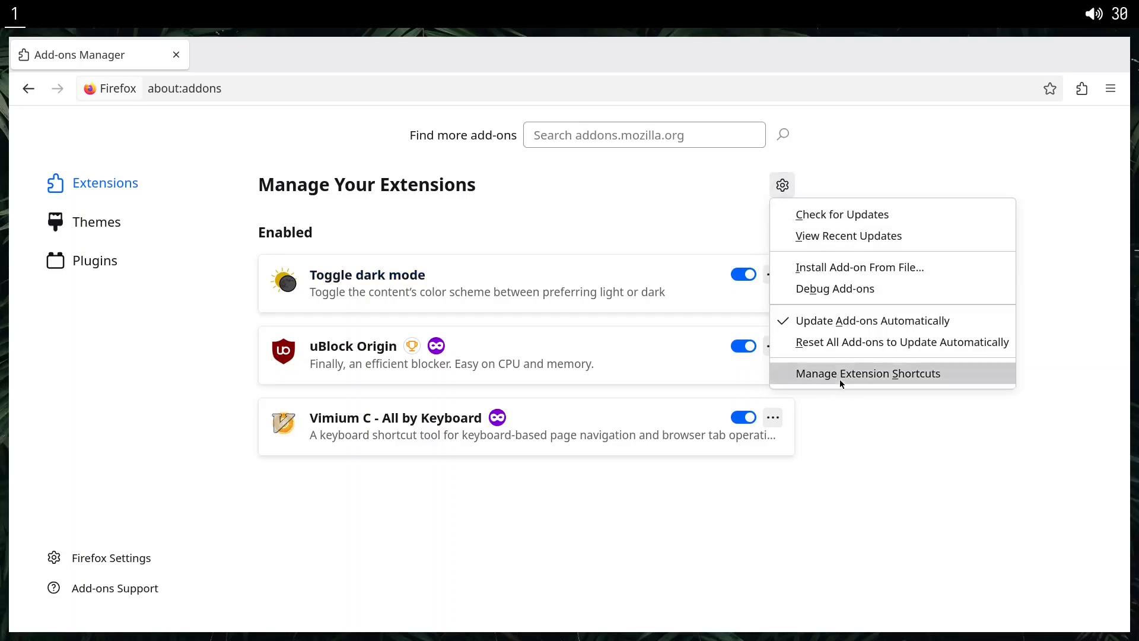
Assign the shortcut Shift+Alt+D to Toggle dark mode's "Activate toolbar button" action.
click(669, 277)
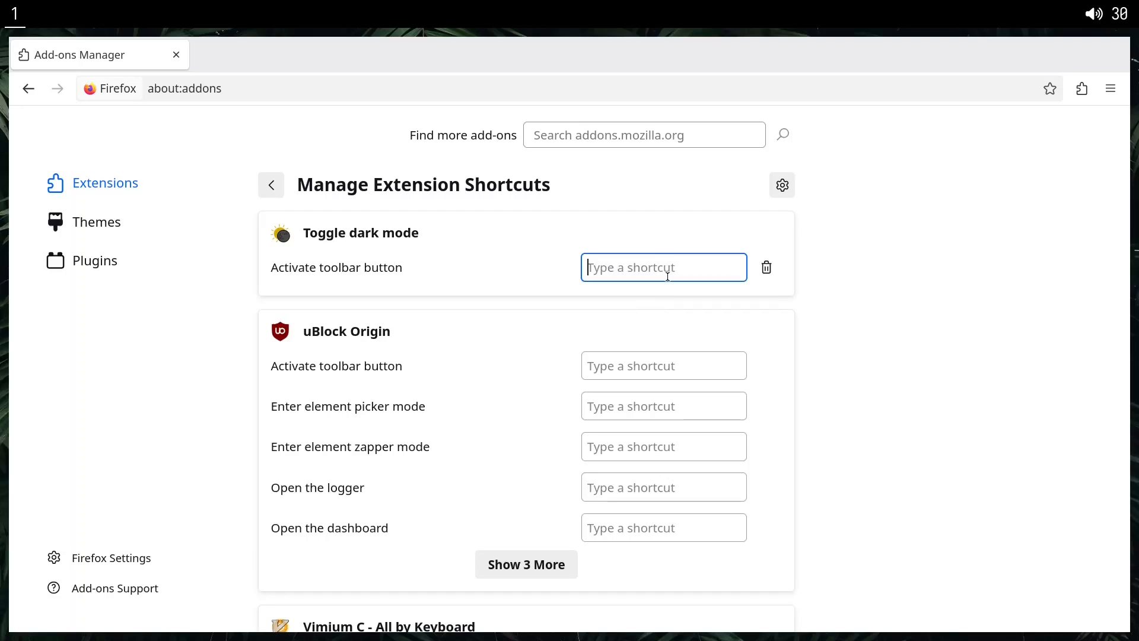
key(alt)
key(shift)
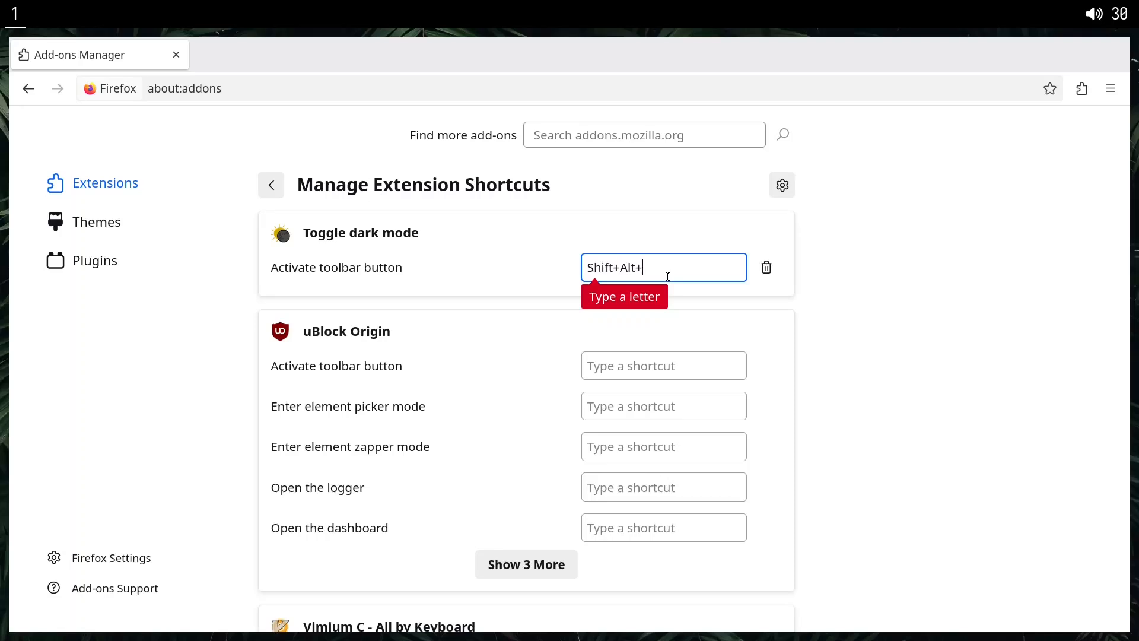
key(shift+alt+d)
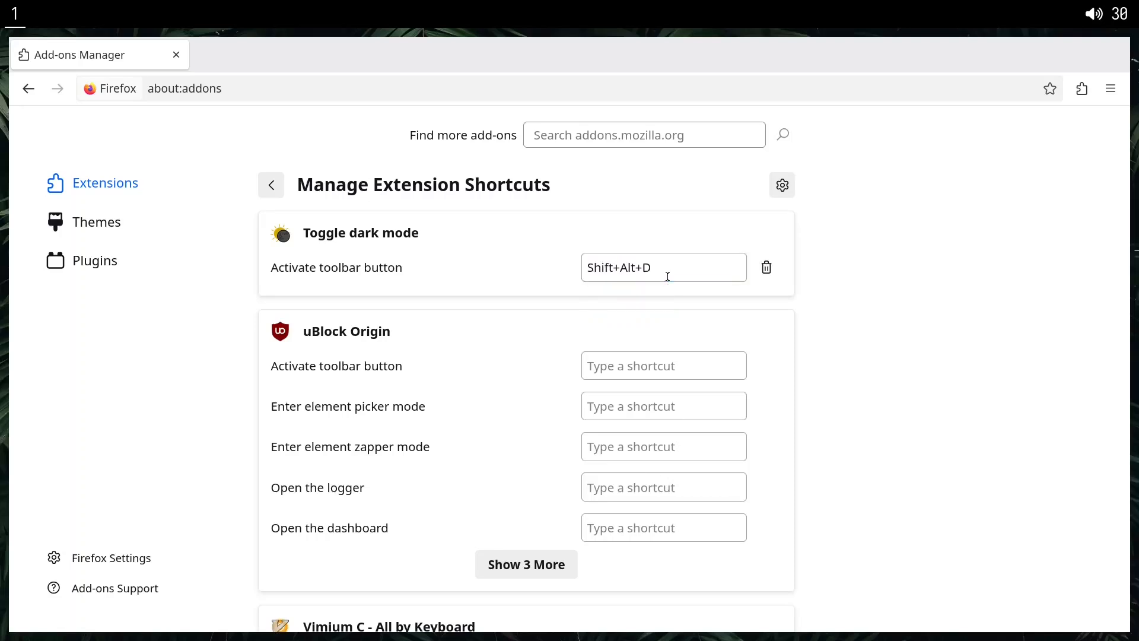
Assign the shortcut Shift+Alt+X to uBlock Origin's "Enter element picker mode" action.
scroll(453, 358, down, 2)
scroll(465, 333, up, 2)
scroll(470, 333, down, 2)
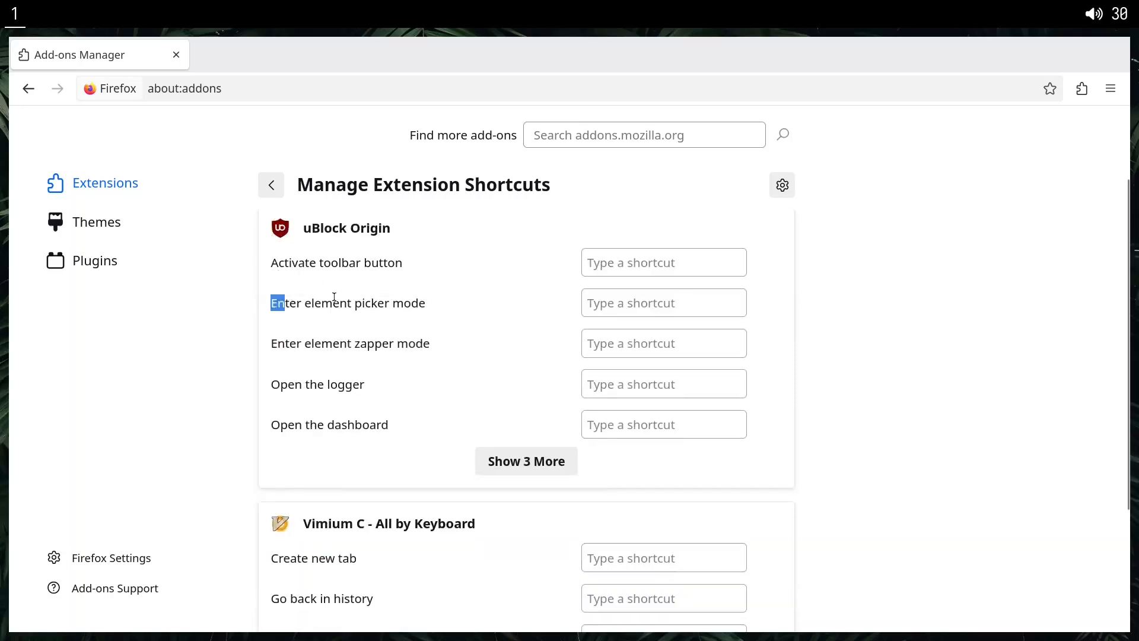
drag(271, 303, 528, 310)
click(617, 302)
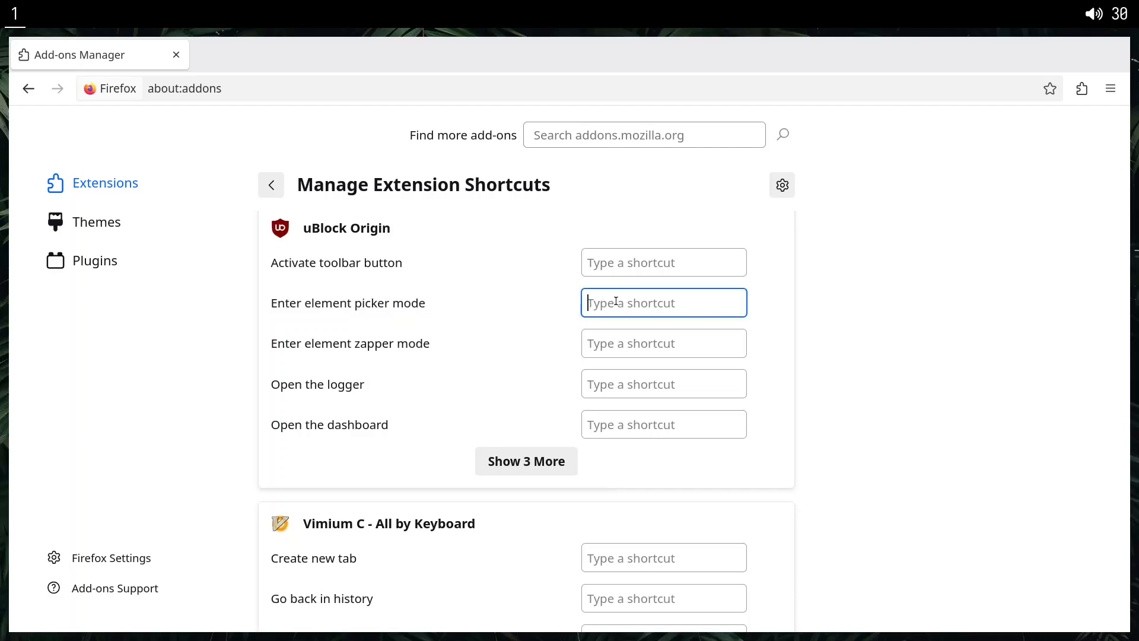
key(shift+alt+x)
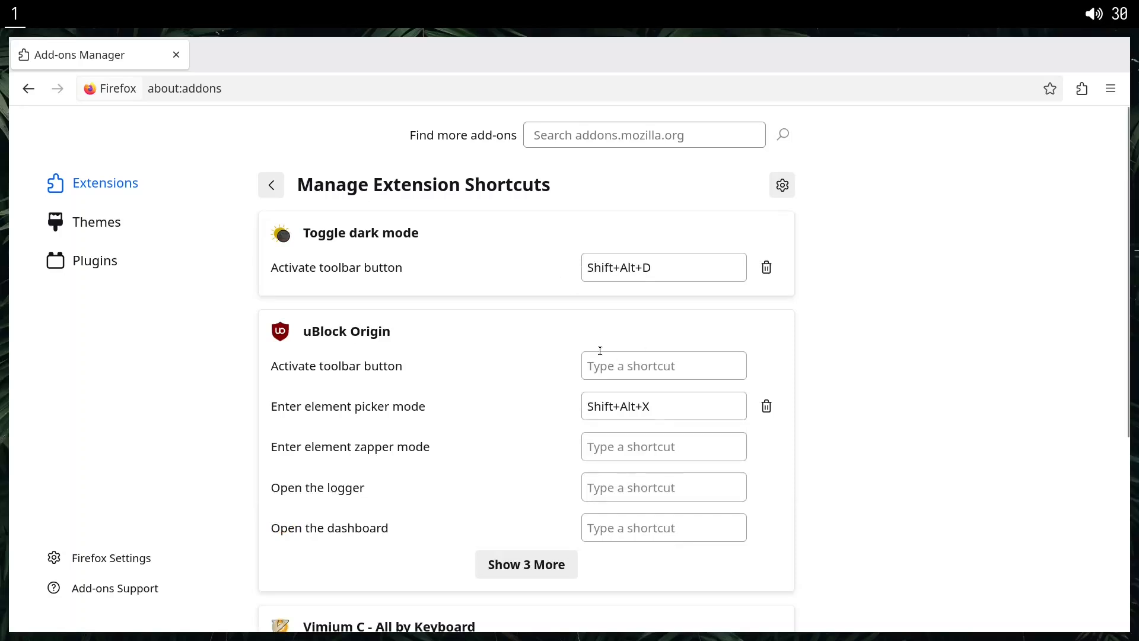
Expand uBlock Origin's full shortcut list and assign Shift+Alt+C to "Toggle cosmetic filtering".
click(522, 564)
scroll(423, 546, down, 2)
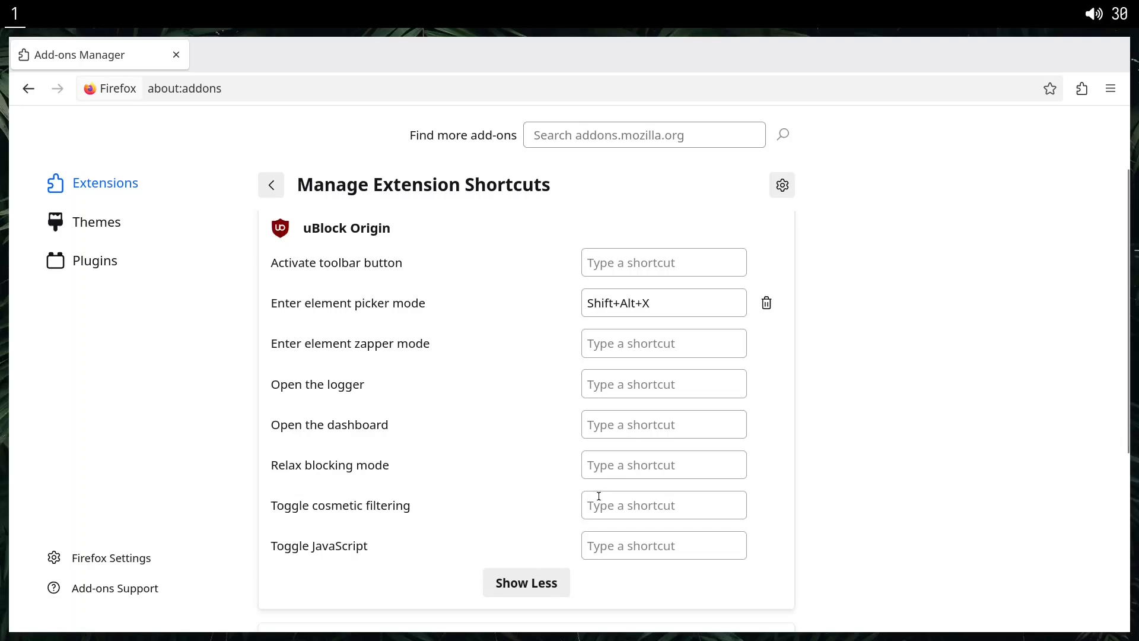
drag(273, 505, 428, 508)
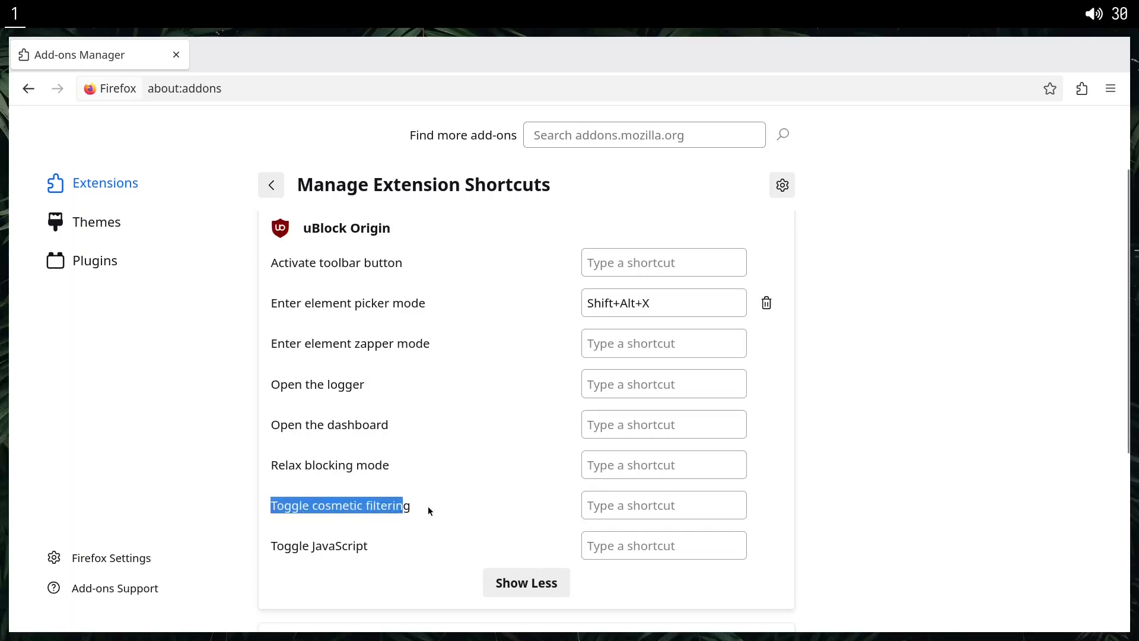
click(645, 504)
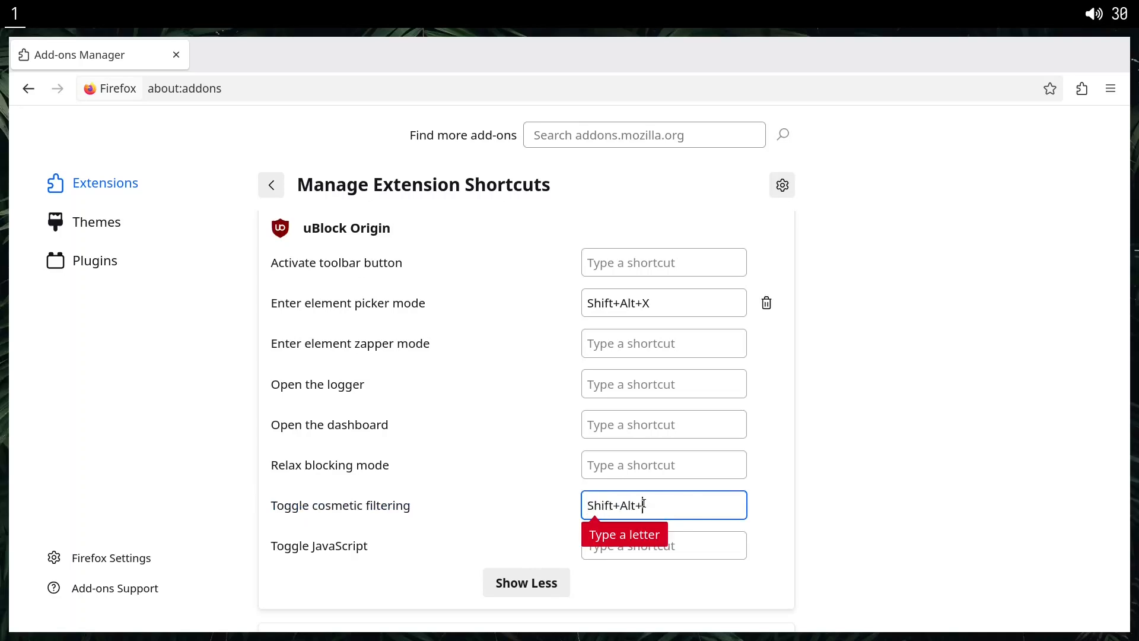
key(shift+alt+c)
View the Vimium C shortcut entries, and look at the Themes and Plugins sections of the Add-ons Manager.
scroll(447, 400, down, 5)
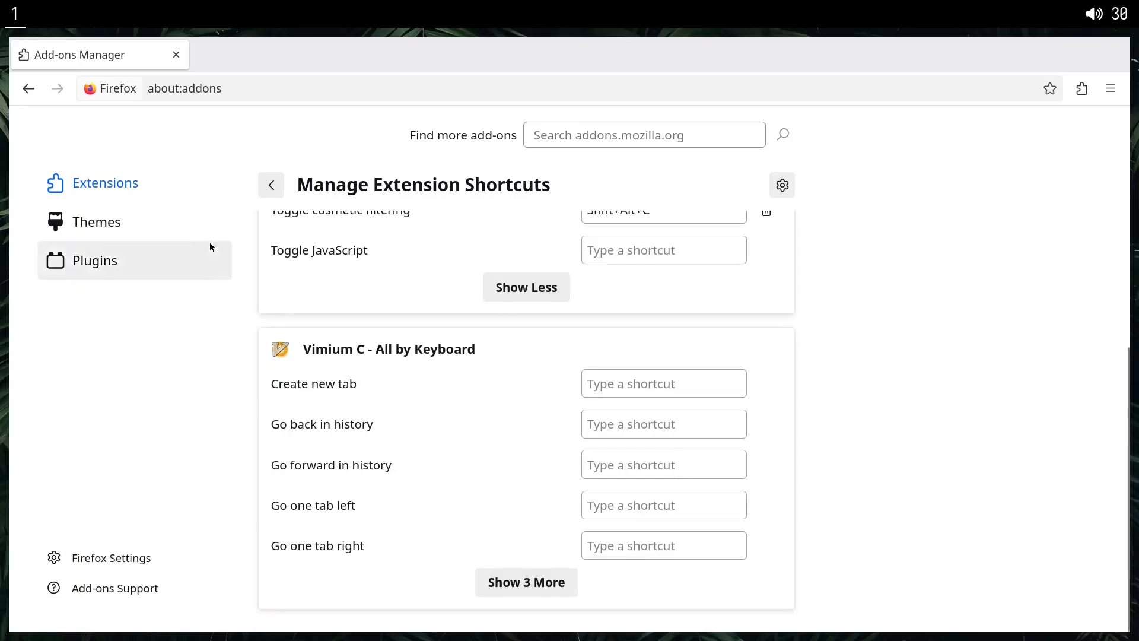
click(180, 229)
click(172, 261)
Load about:config in the current tab and open a new tab beside it.
click(250, 86)
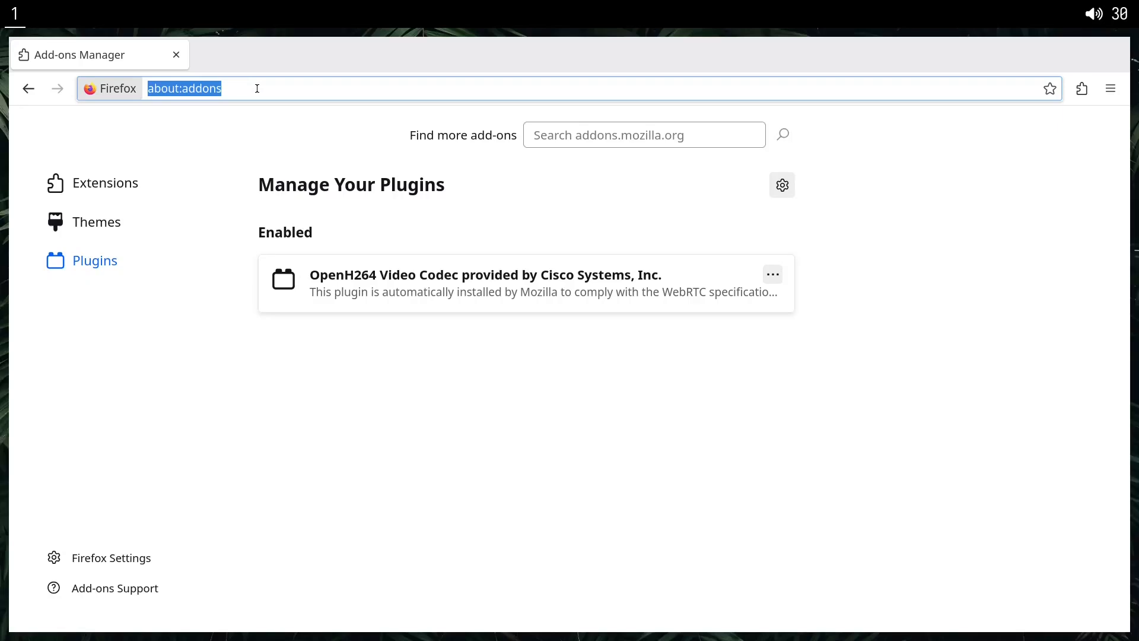
text(abo)
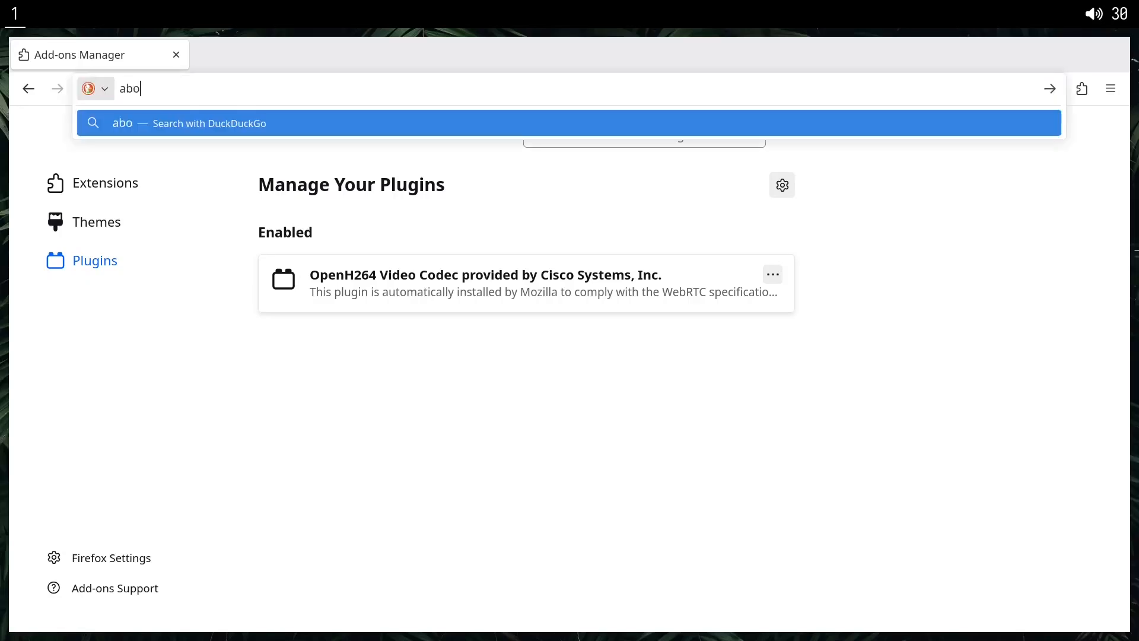
text(ut:config)
key(Return)
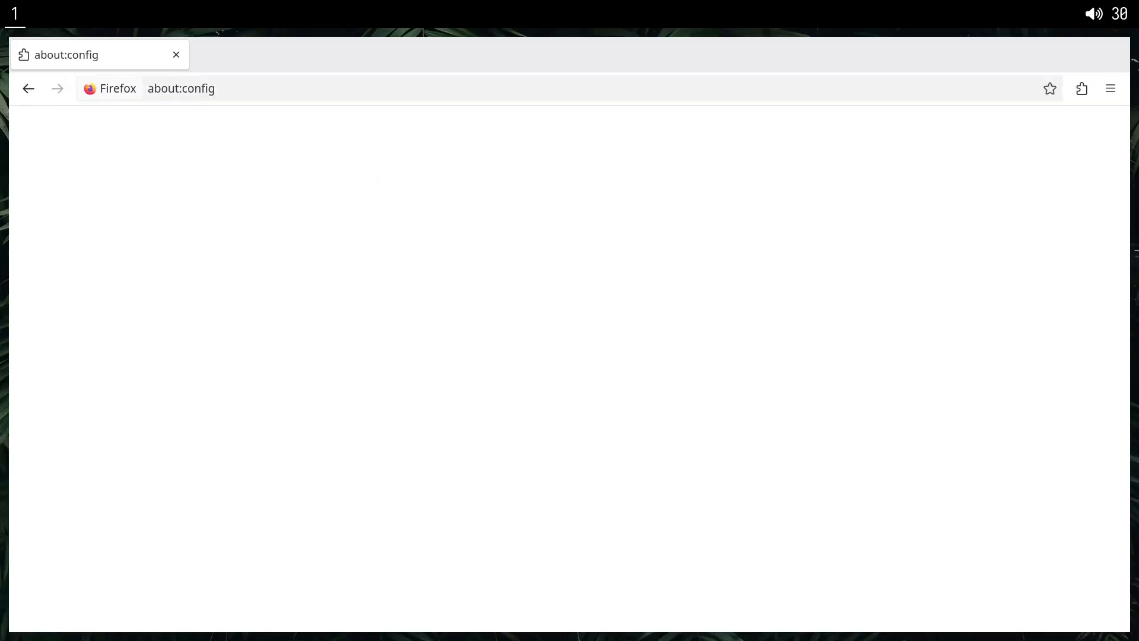
double_click(247, 60)
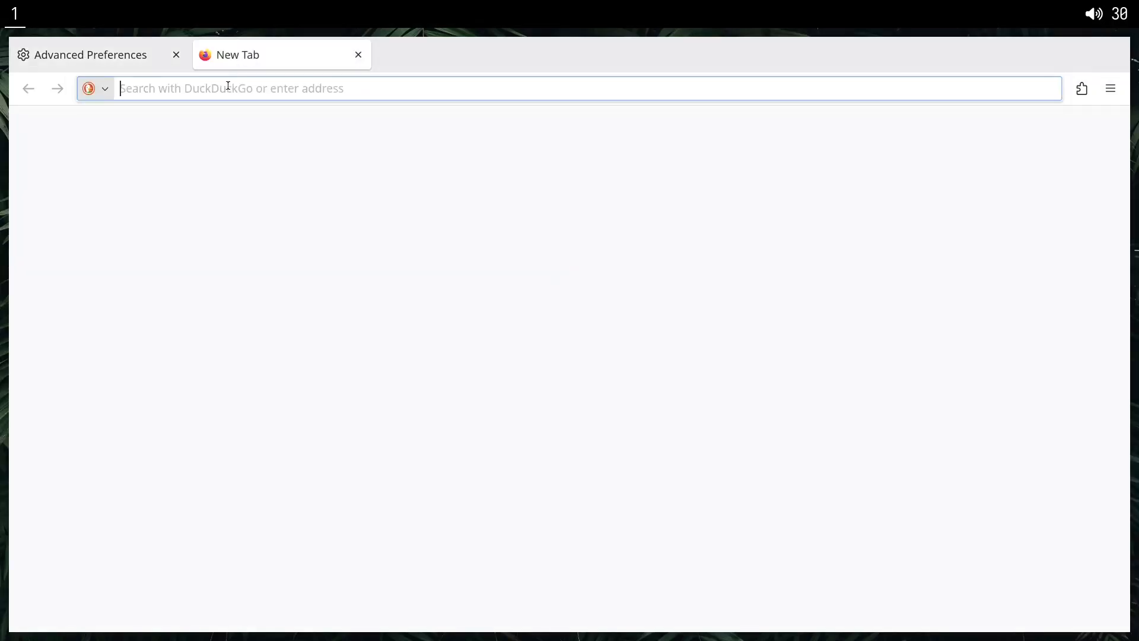
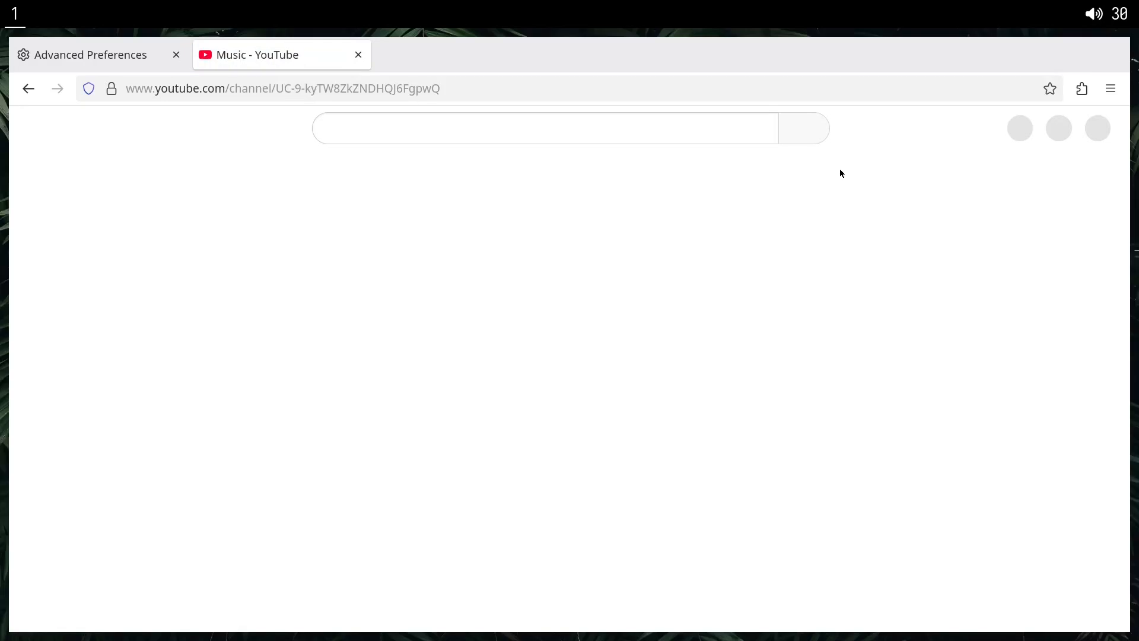
Examine the translucent header and scrolling behaviour of YouTube's Music channel page.
scroll(538, 246, down, 2)
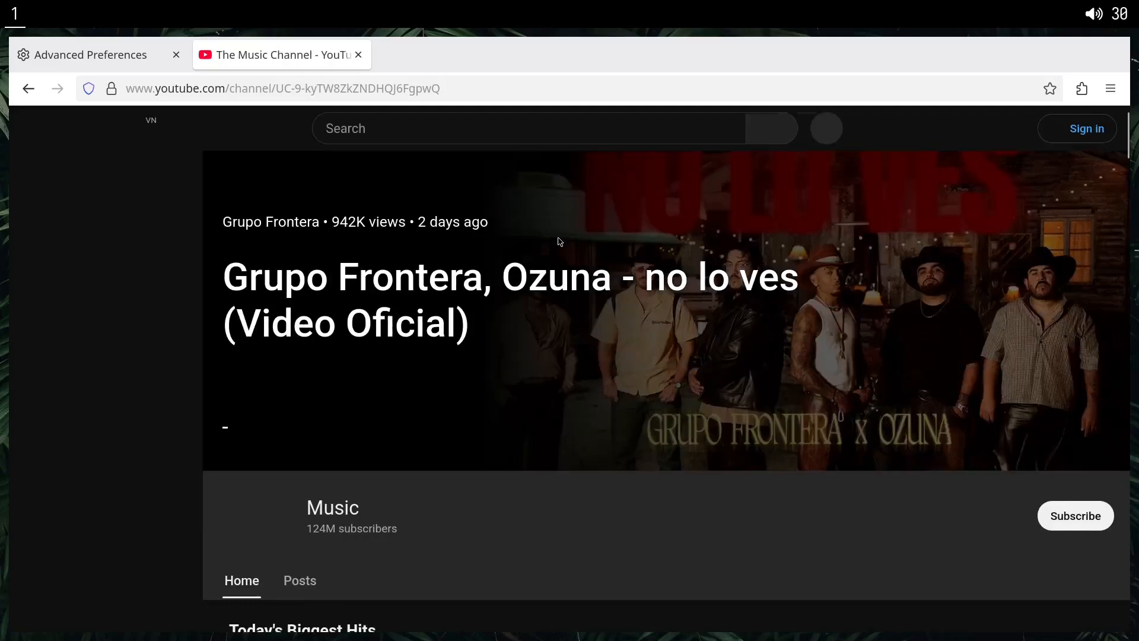
scroll(560, 242, down, 10)
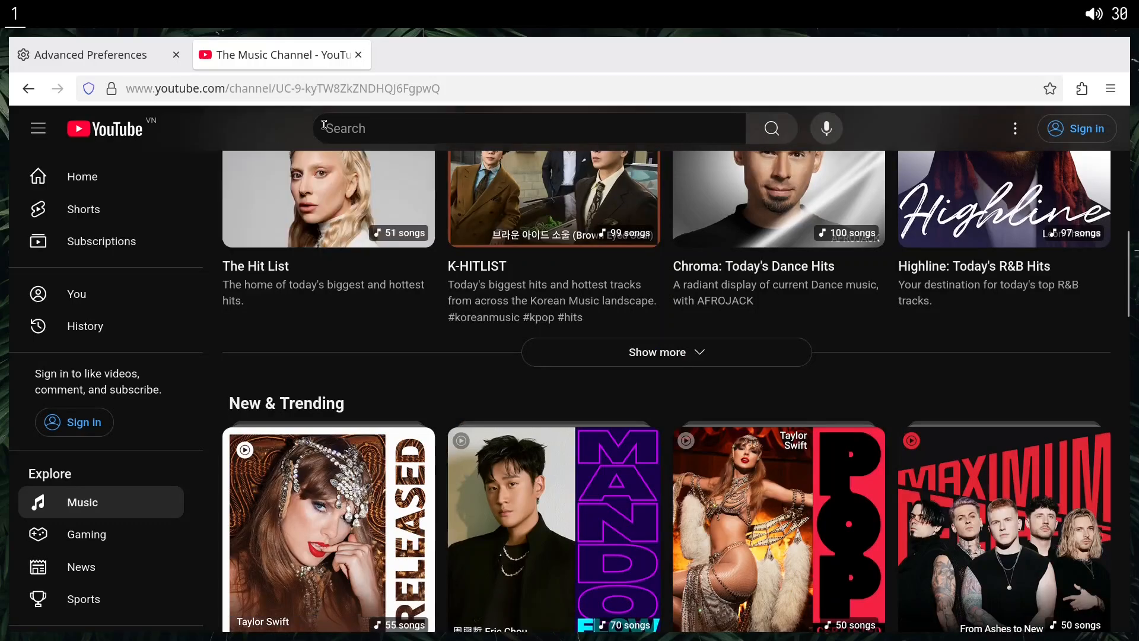
scroll(773, 241, down, 2)
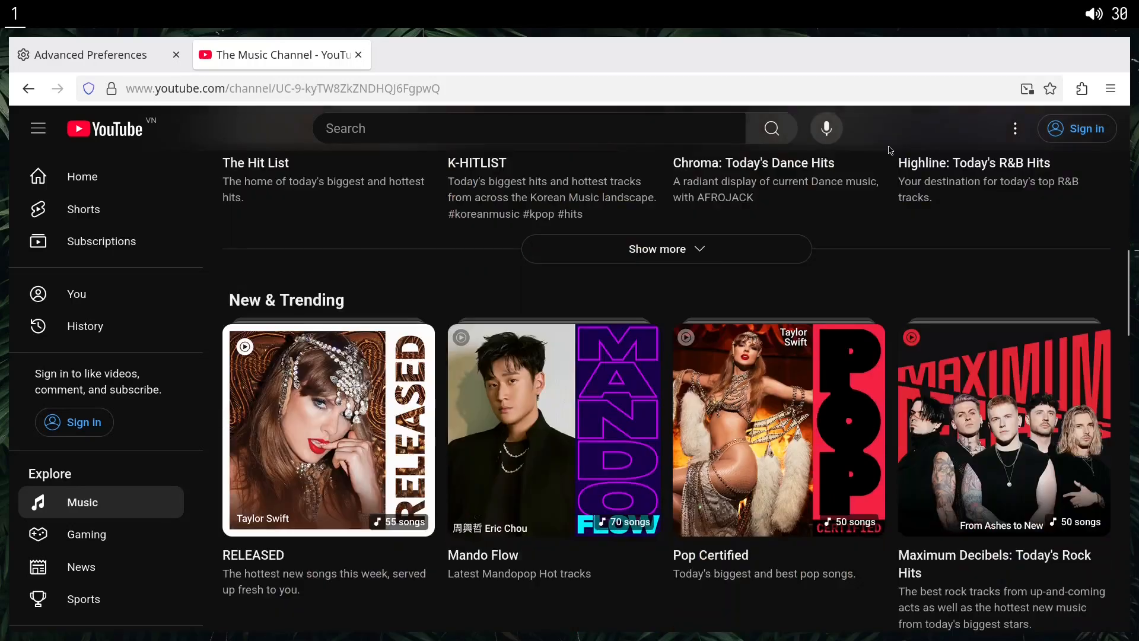
scroll(336, 249, up, 2)
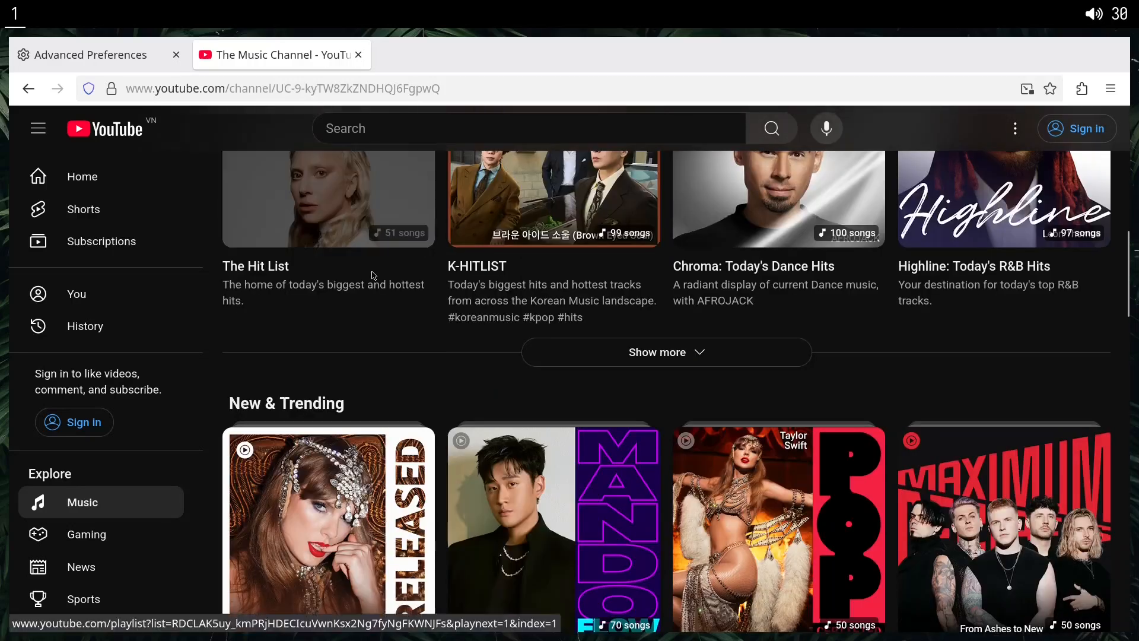
scroll(367, 273, down, 2)
scroll(259, 146, up, 2)
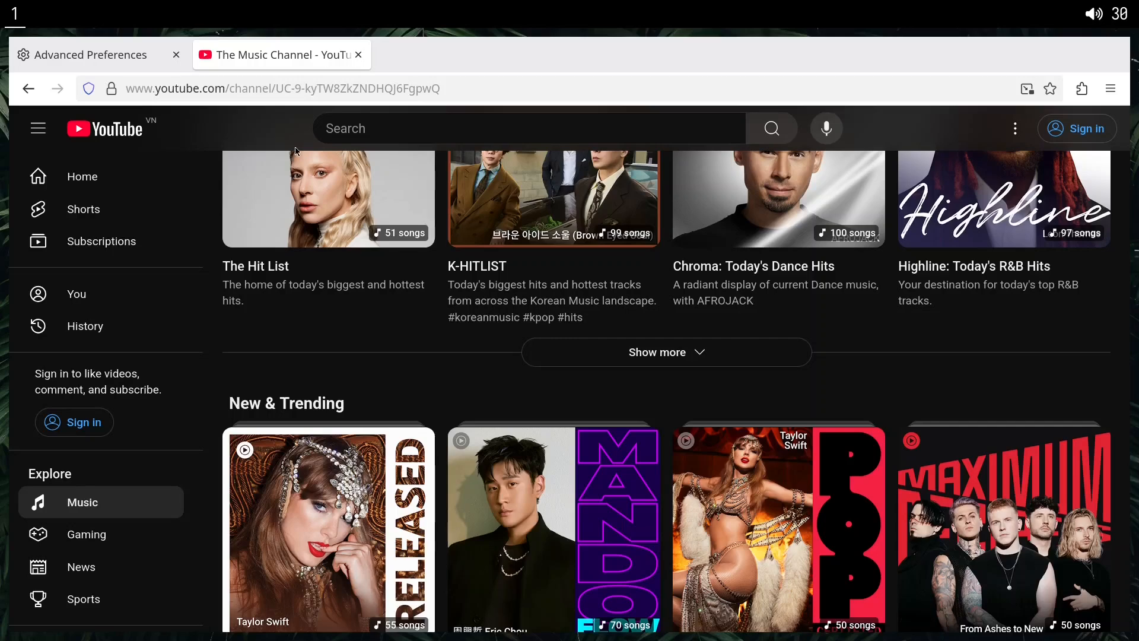
Search the about:config preferences for "filter" and set layout.css.backdrop-filter.enabled to false.
click(142, 61)
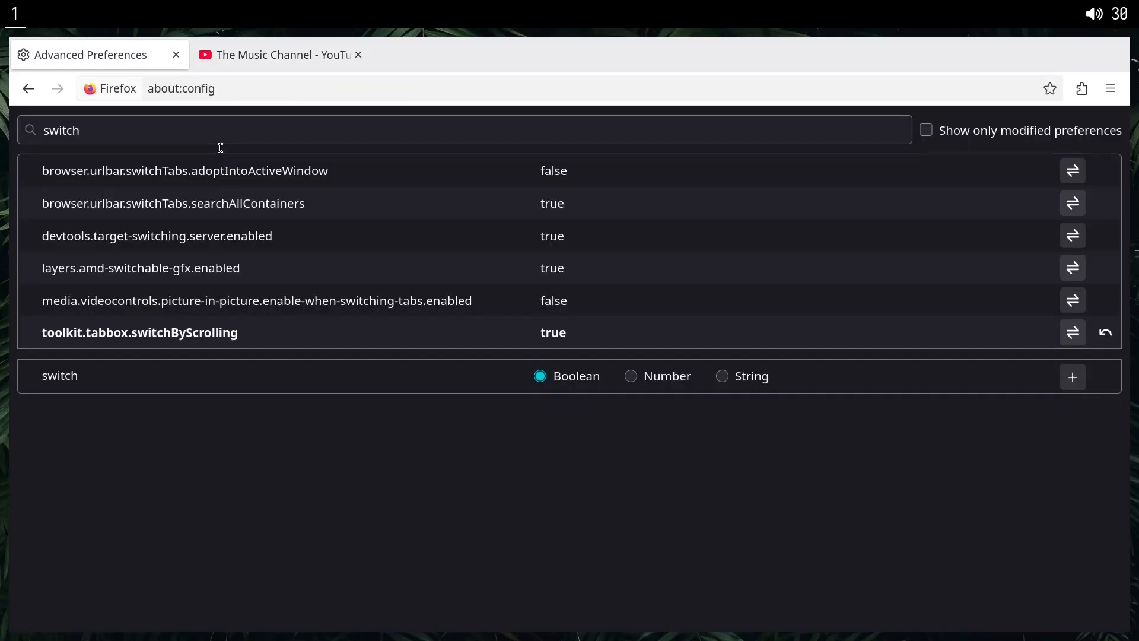
double_click(219, 138)
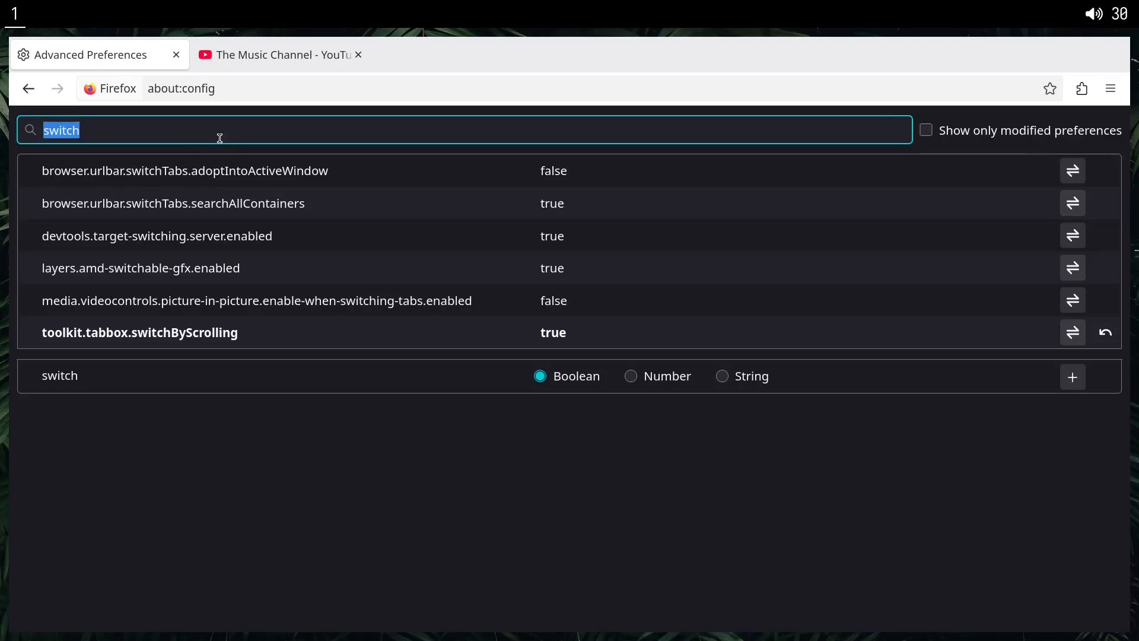
text(filter)
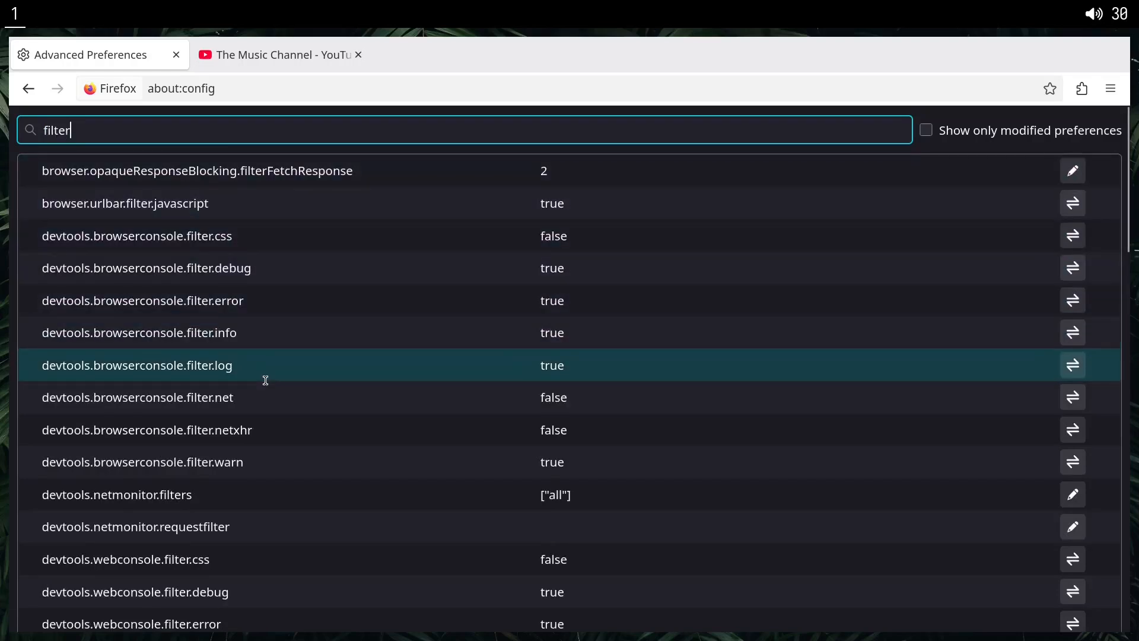
scroll(266, 380, down, 15)
click(41, 415)
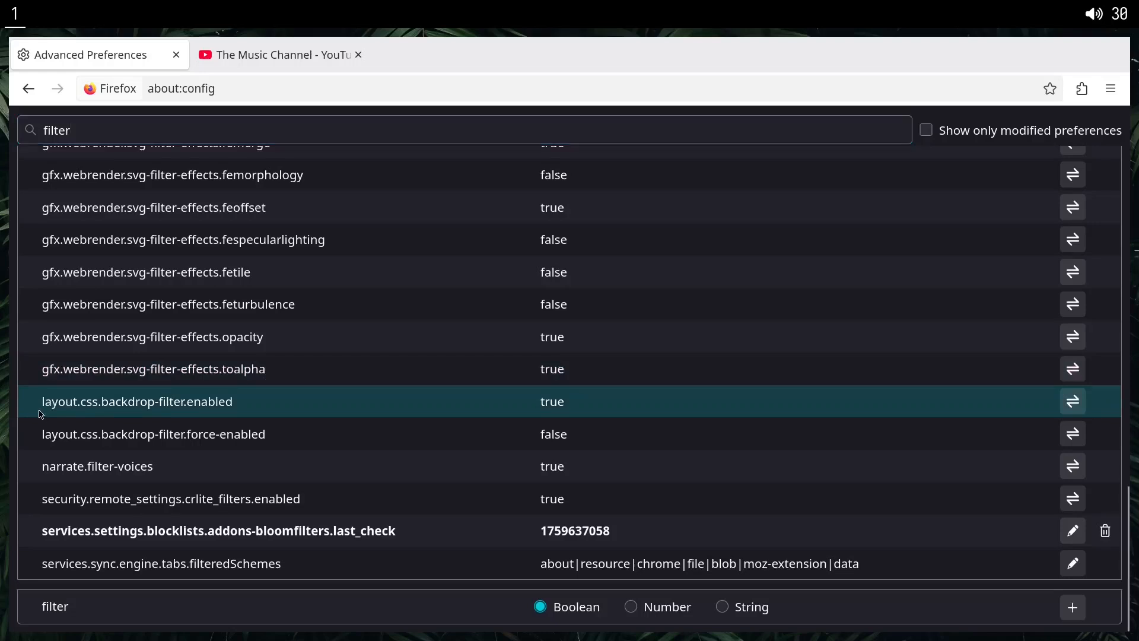
mouse_move(234, 405)
mouse_down()
mouse_move(92, 405)
mouse_move(243, 410)
mouse_up()
click(274, 406)
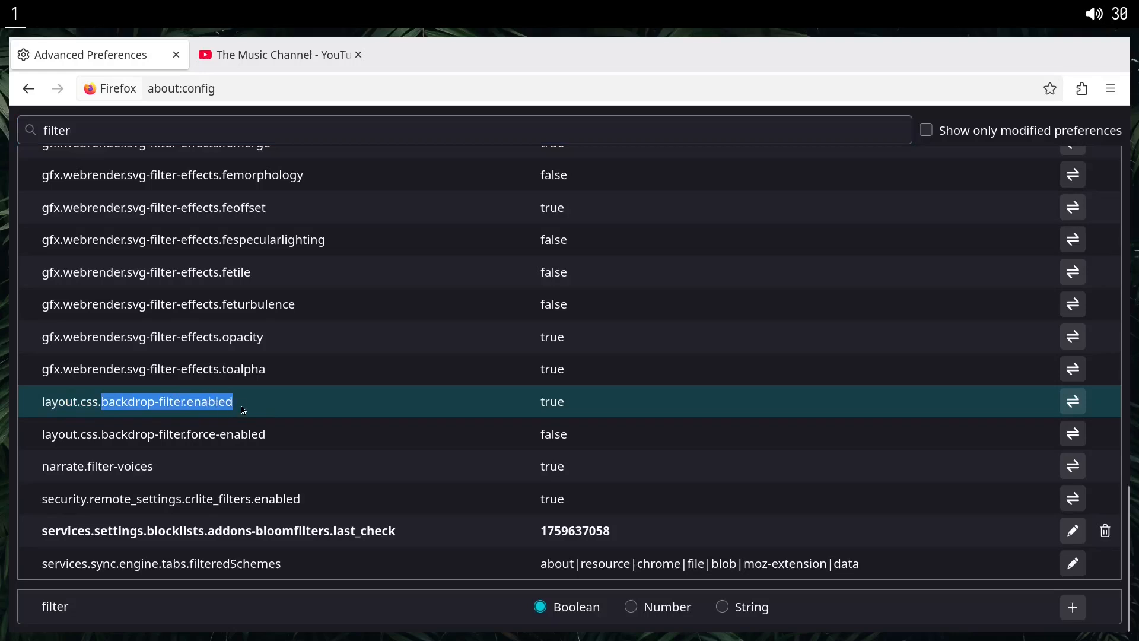
click(243, 410)
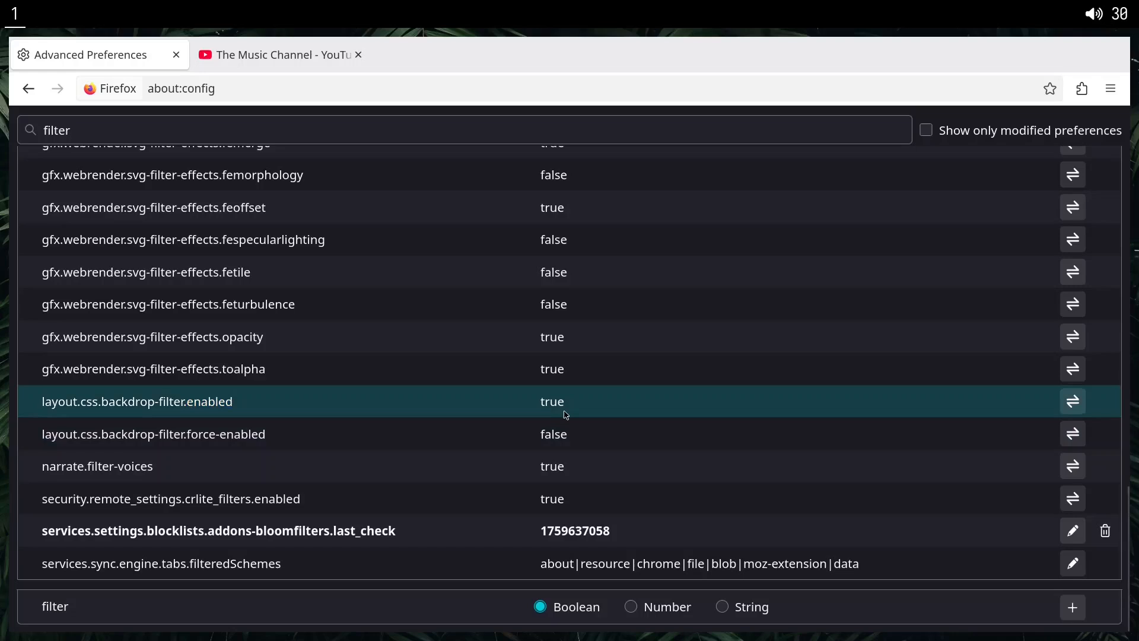
double_click(566, 415)
Reload the YouTube Music channel page and check its header with the backdrop filter disabled.
click(311, 56)
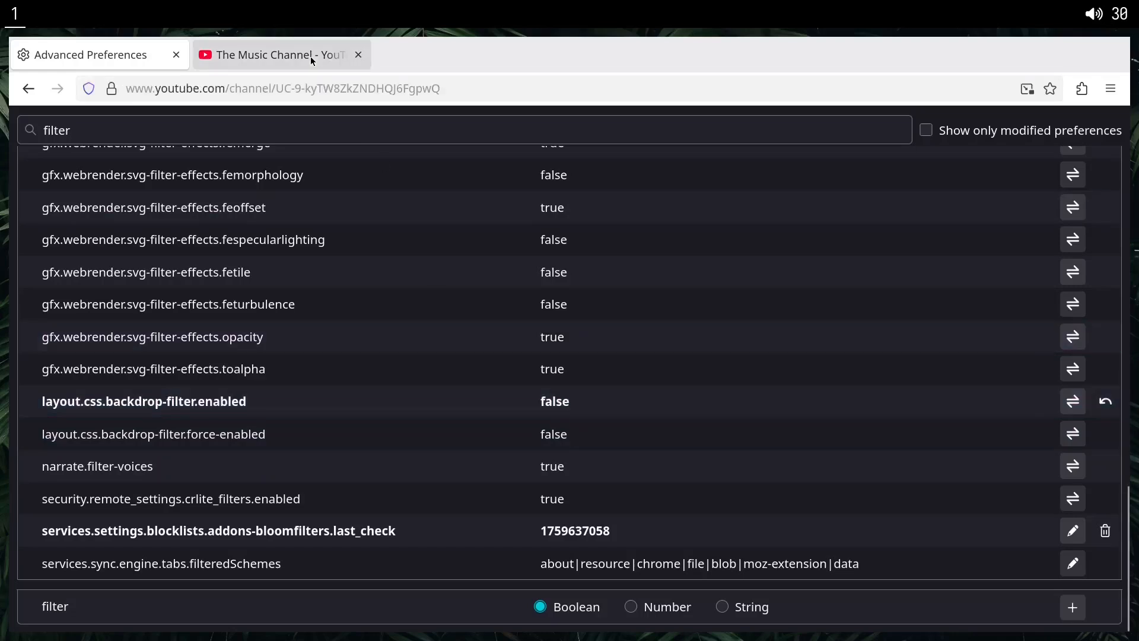
key(ctrl+r)
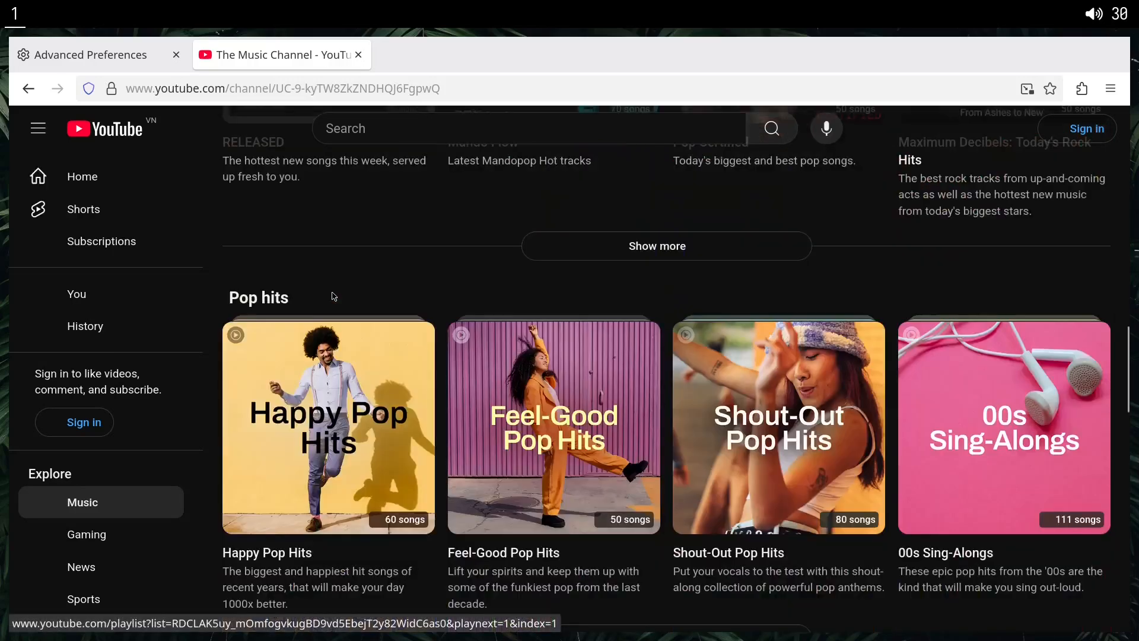
scroll(334, 296, down, 5)
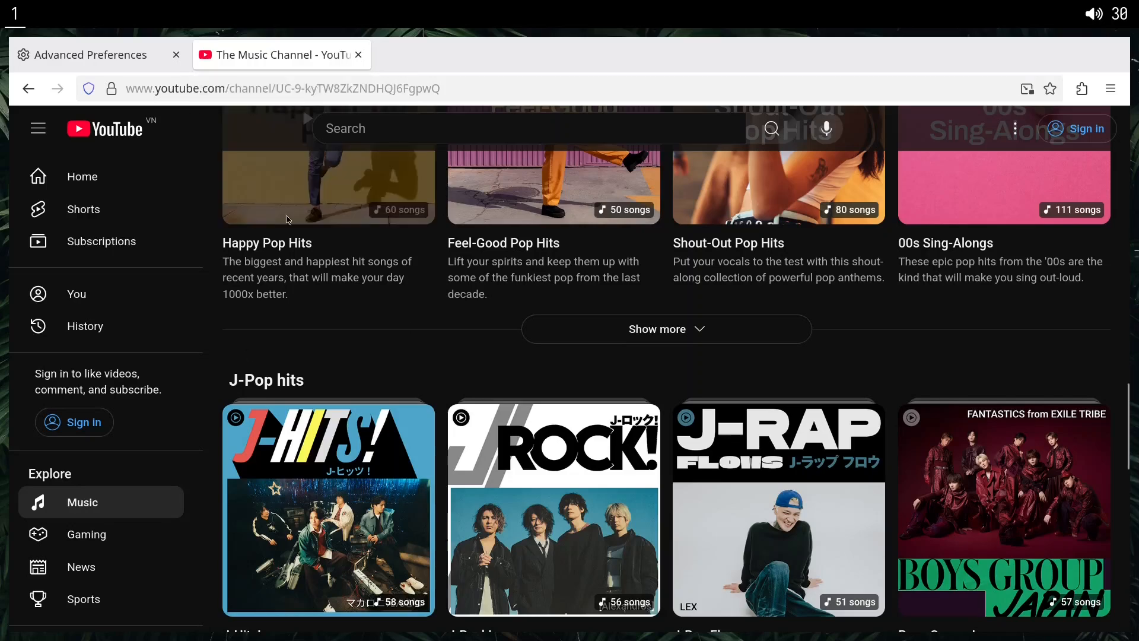
Close the YouTube Music and about:config tabs, leaving only a blank new tab.
key(ctrl+w)
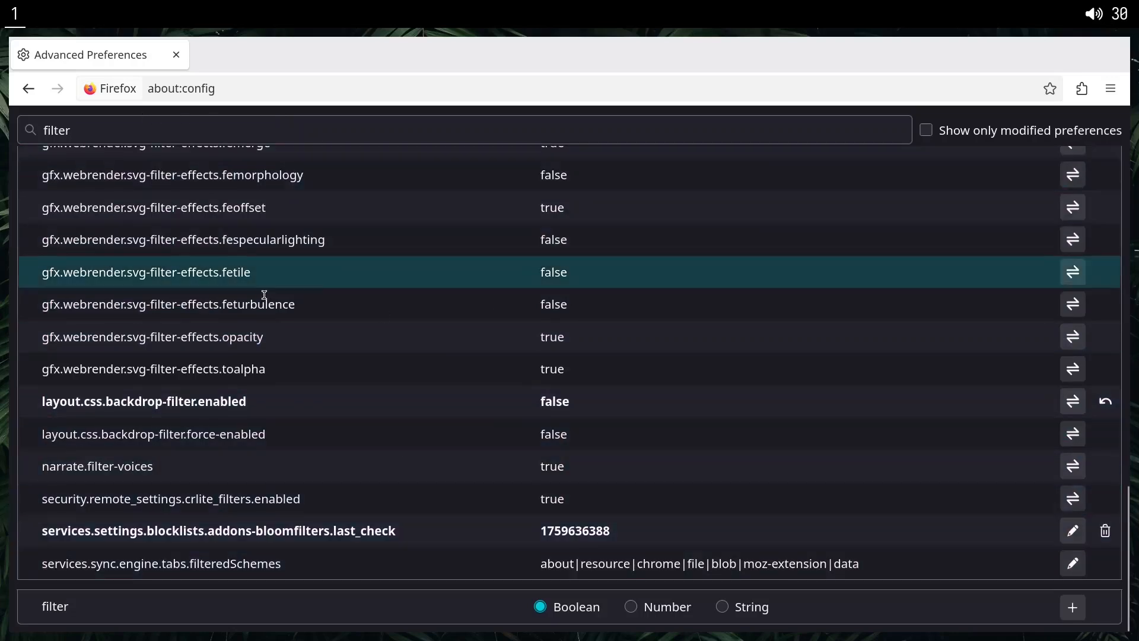
click(121, 98)
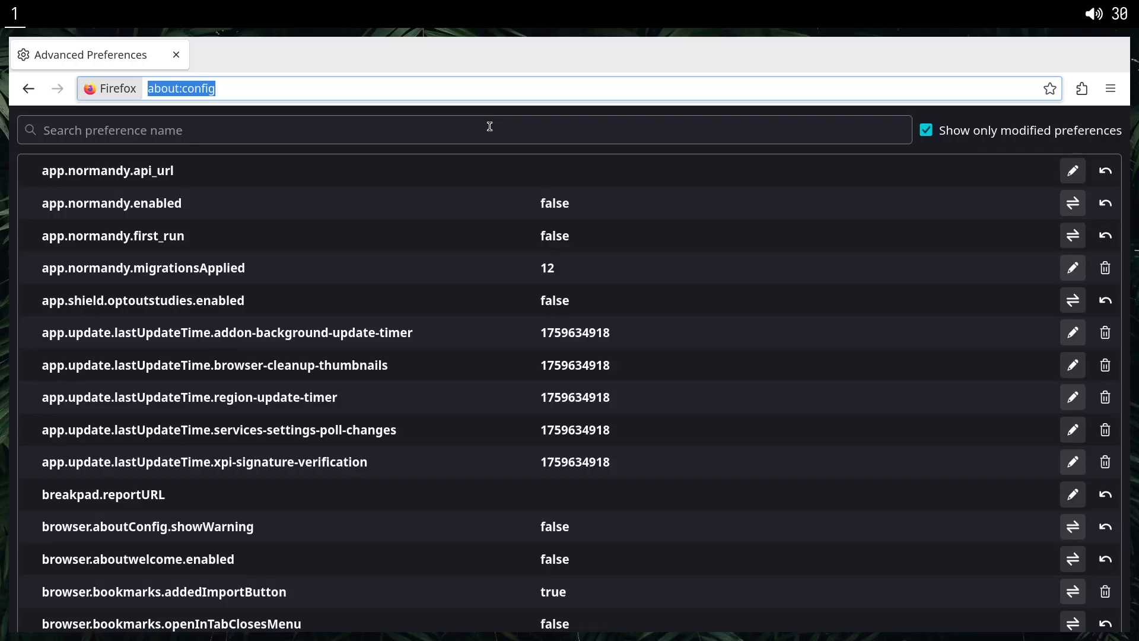
key(ctrl+w)
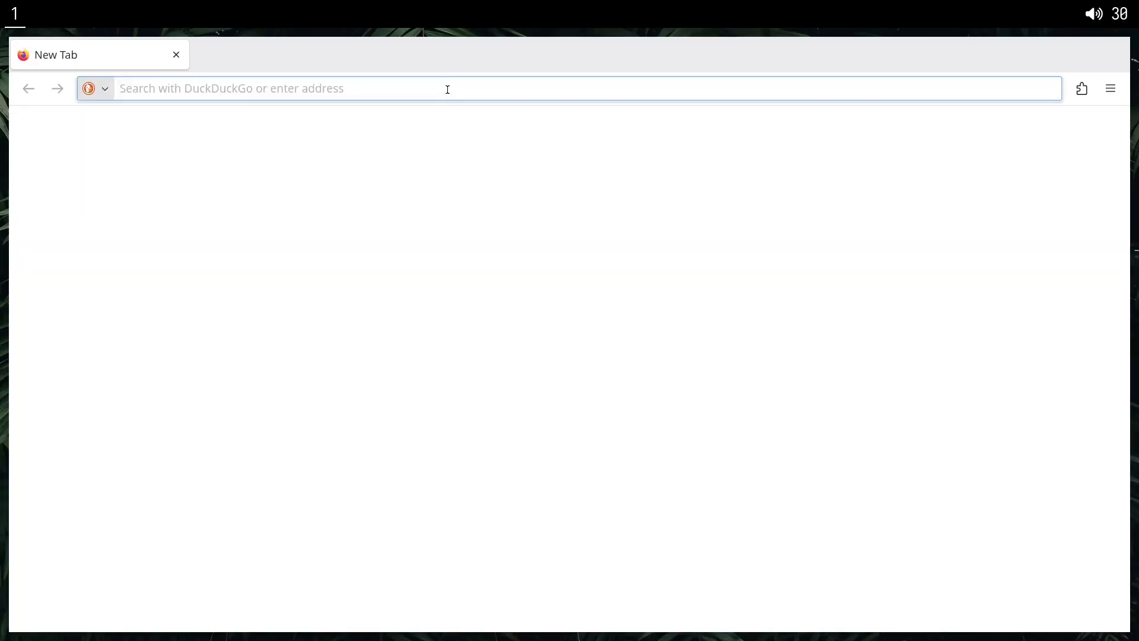
click(466, 176)
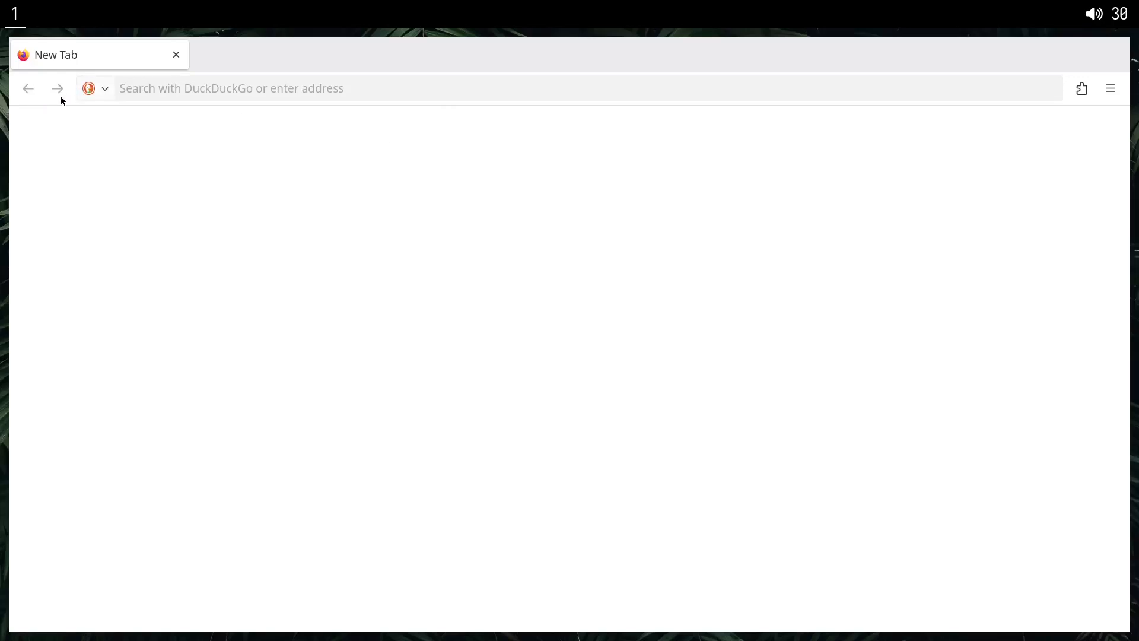
Check in Customize Toolbar whether the back, forward, extensions and tab close buttons can be removed, and leave customization.
right_click(357, 72)
click(411, 278)
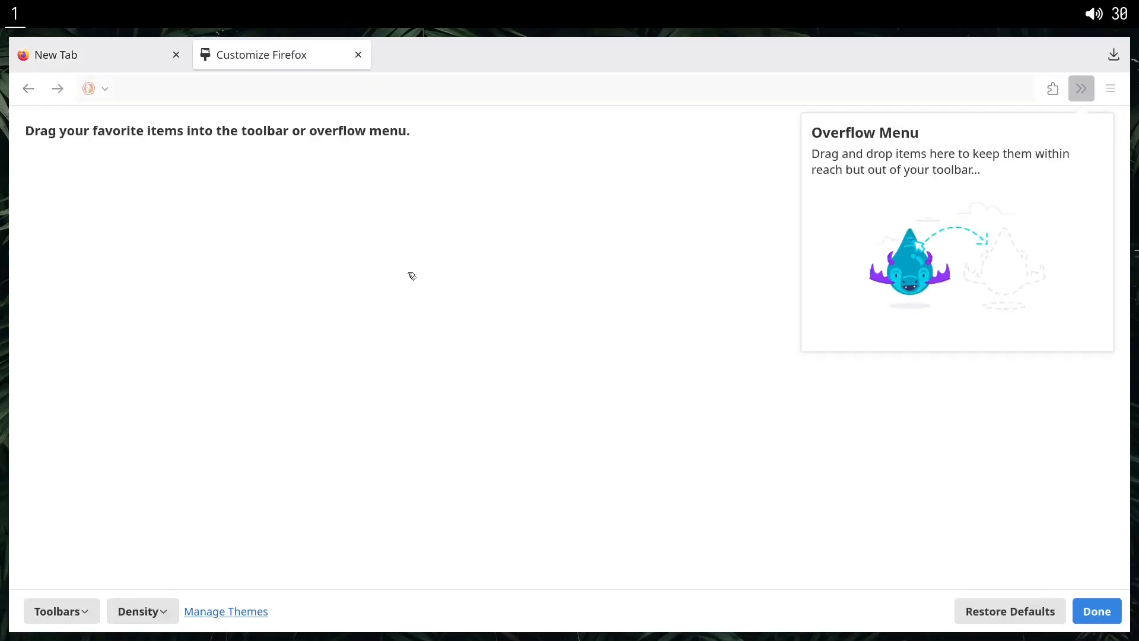
right_click(41, 89)
right_click(54, 90)
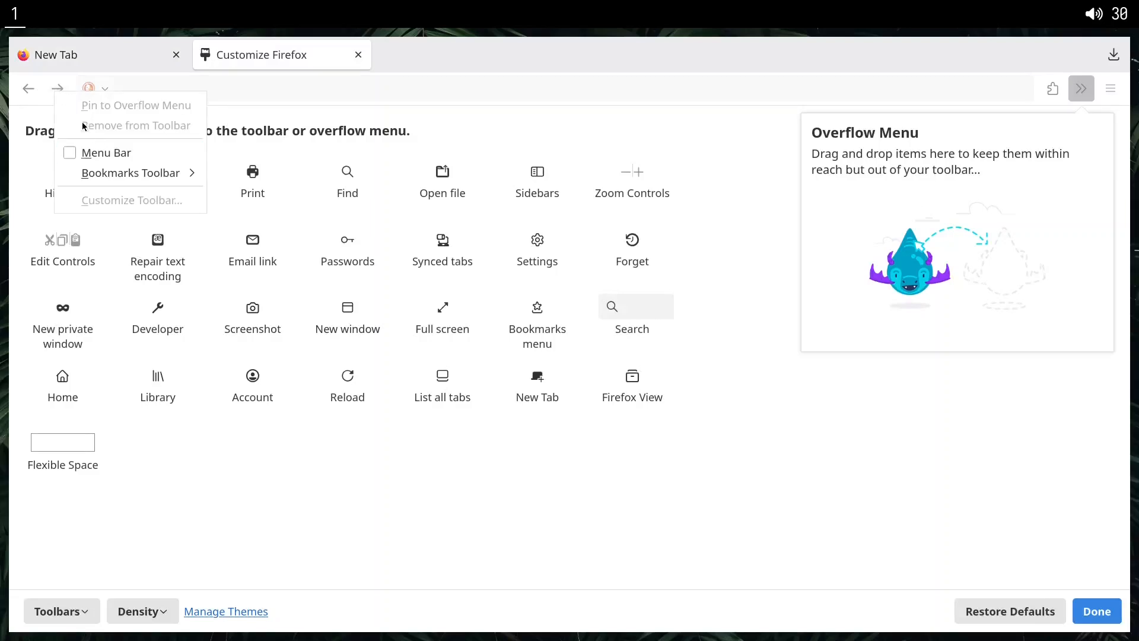
right_click(27, 91)
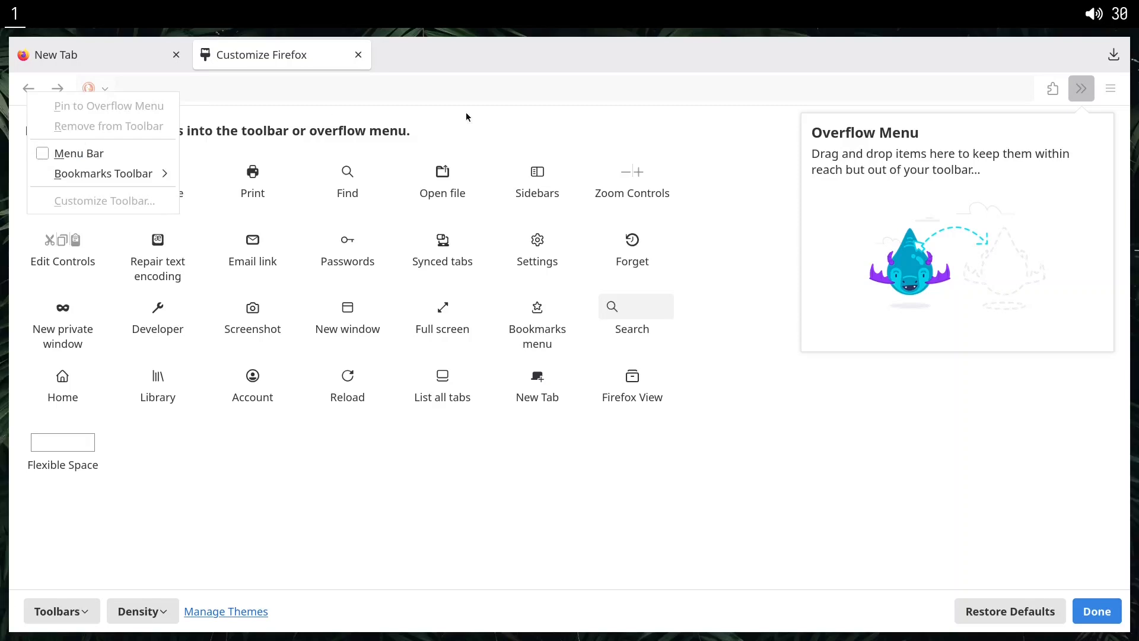
click(798, 72)
right_click(1058, 92)
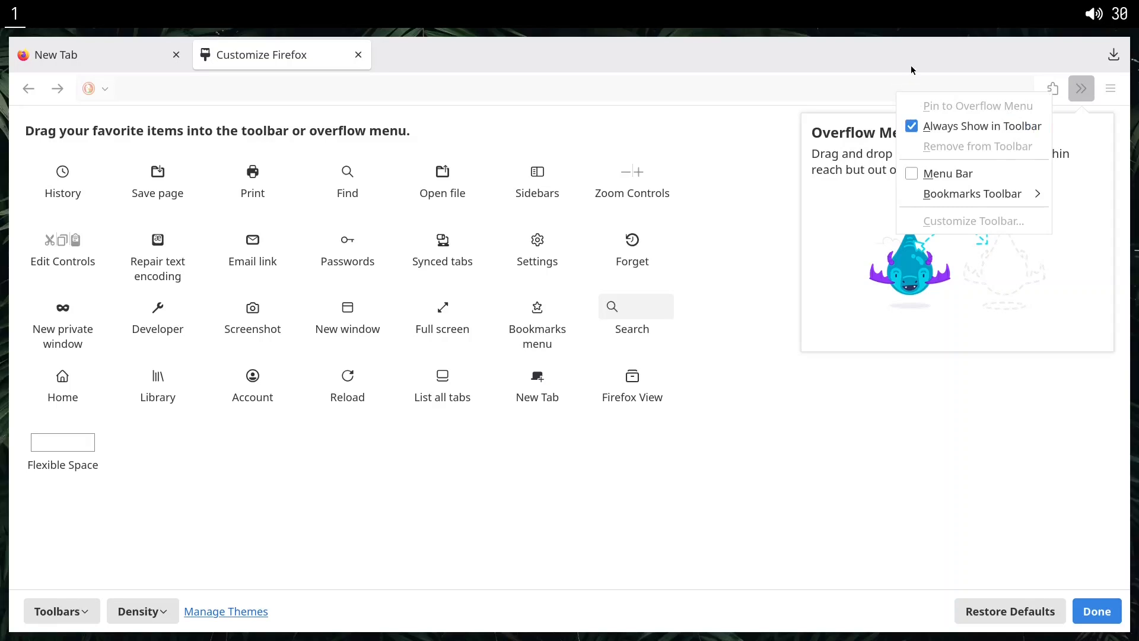
click(363, 67)
right_click(357, 57)
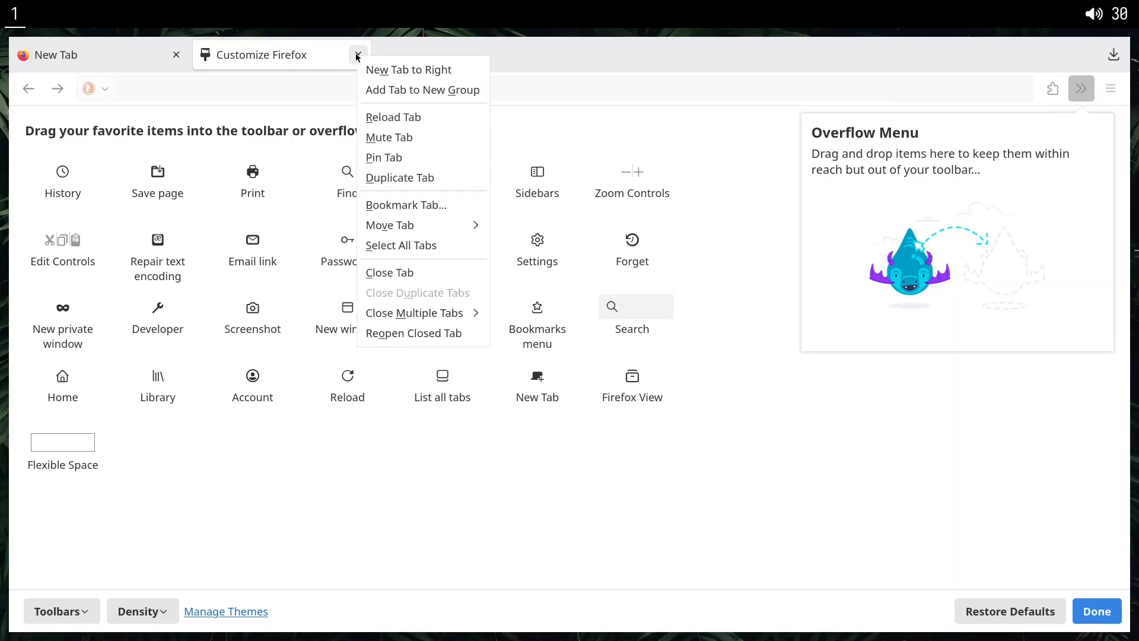
click(315, 63)
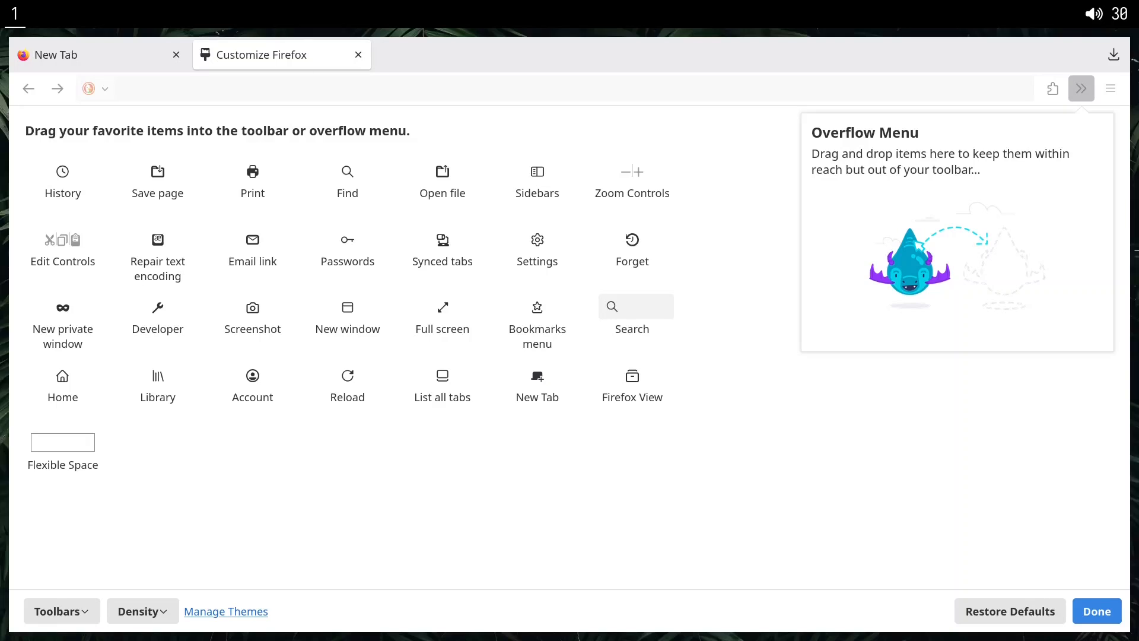
click(1077, 617)
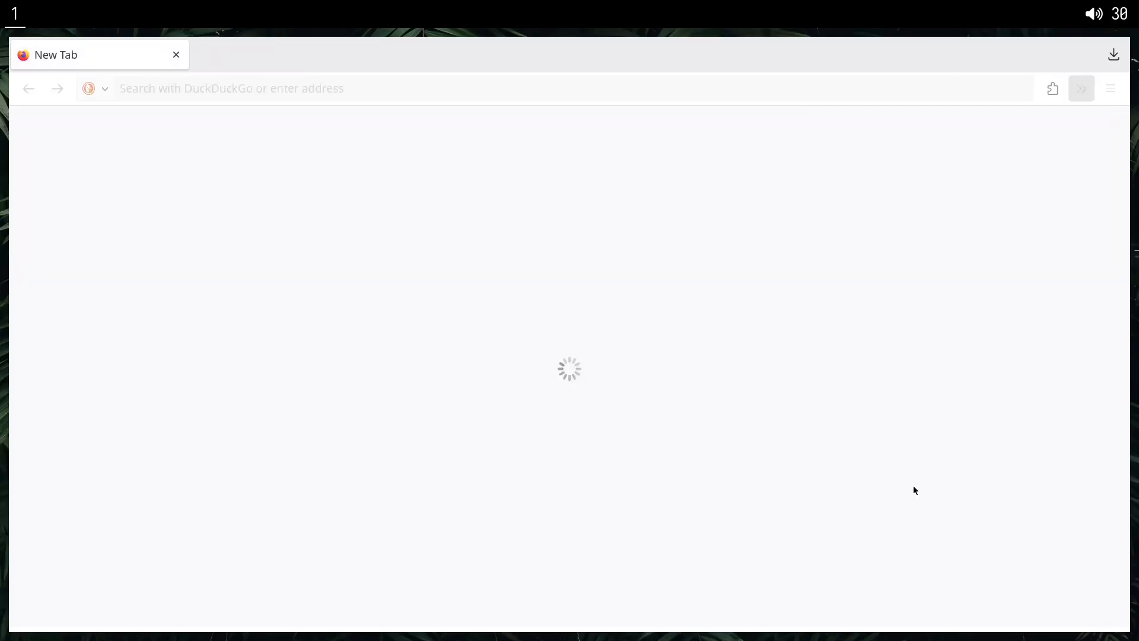
In a terminal, copy the chrome folder into the browser's profile directory under .mozilla/firefox, and close the terminal.
key(super+Return)
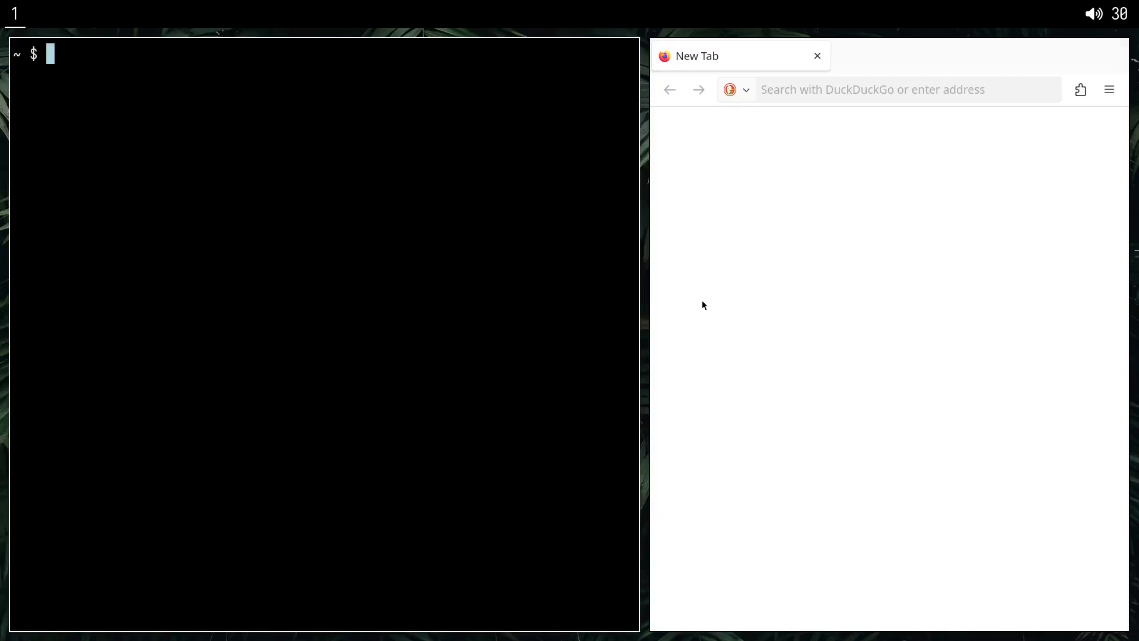
text(cp ch)
key(Tab)
key(Tab)
key(Tab)
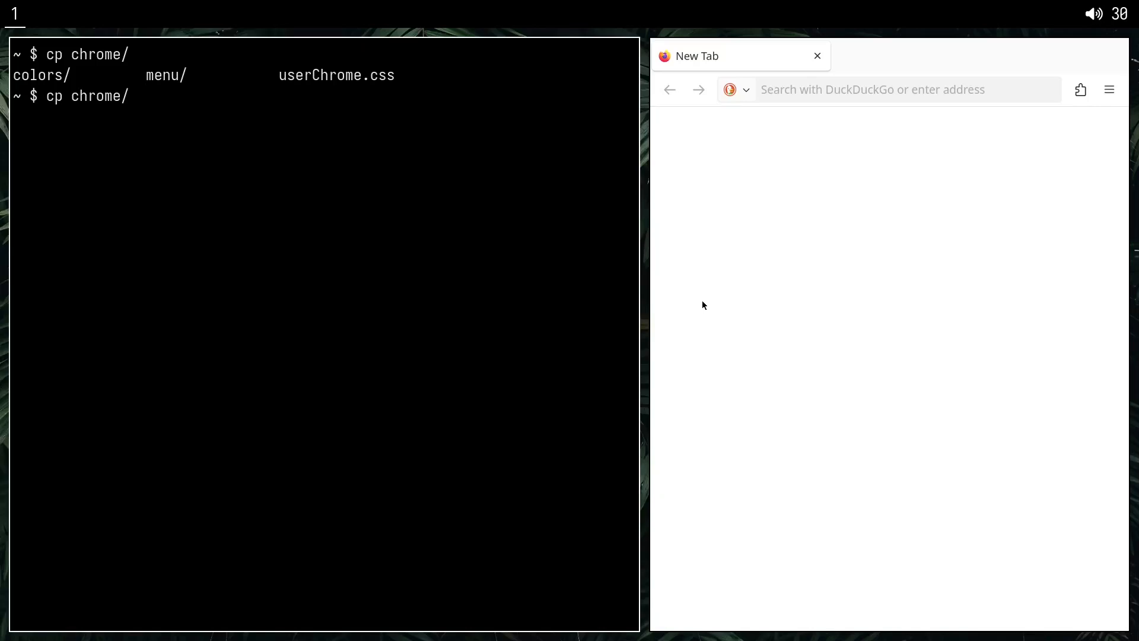
text(.mozilla/firefox/ki)
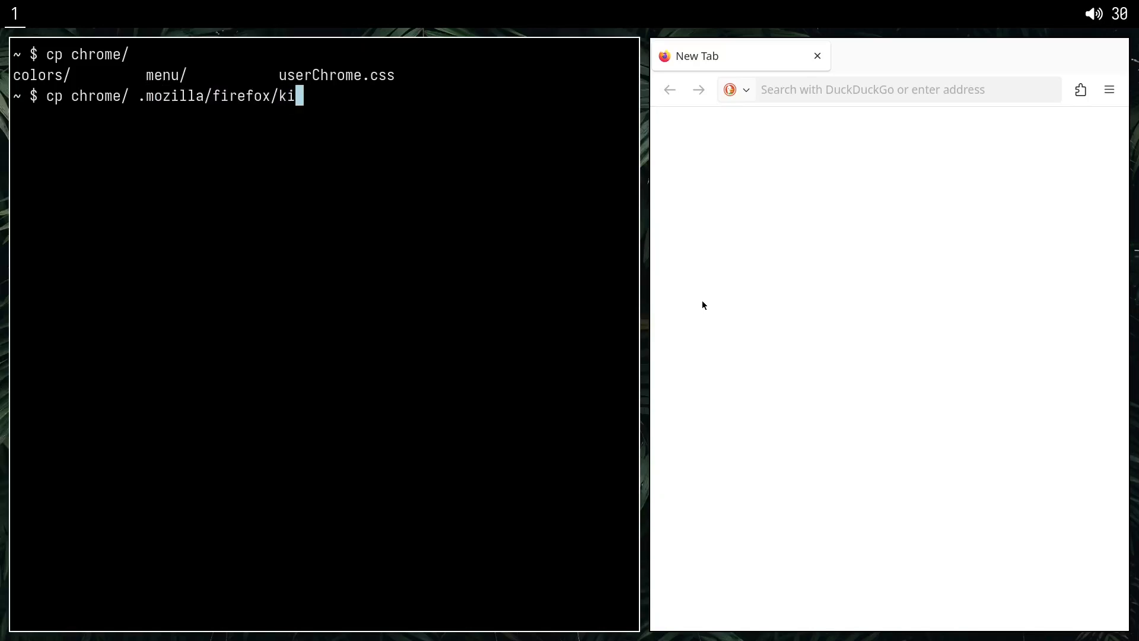
key(Tab)
key(Return)
text(w)
key(super+w)
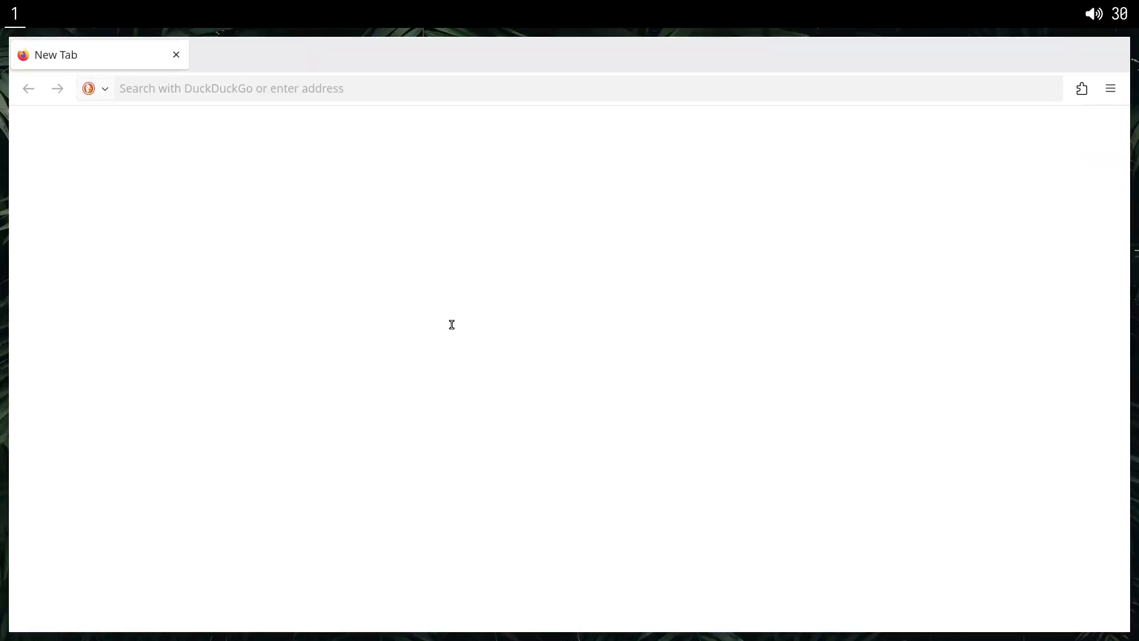
Restart Firefox to load the custom chrome styling, and turn on dark mode with the Toggle dark mode extension.
key(super+w)
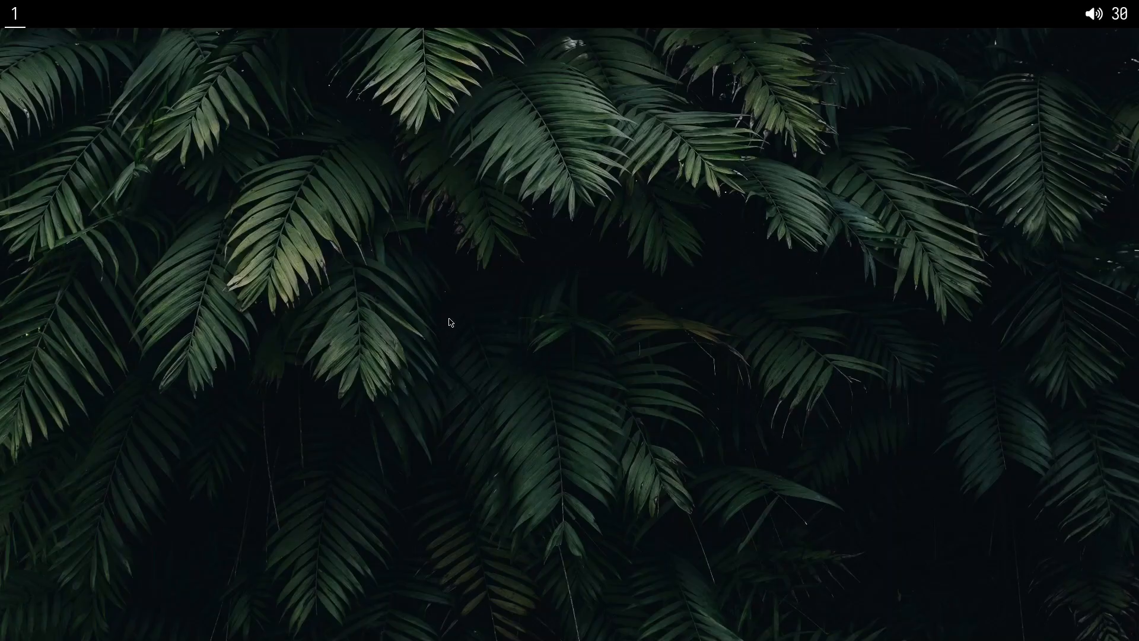
key(super+b)
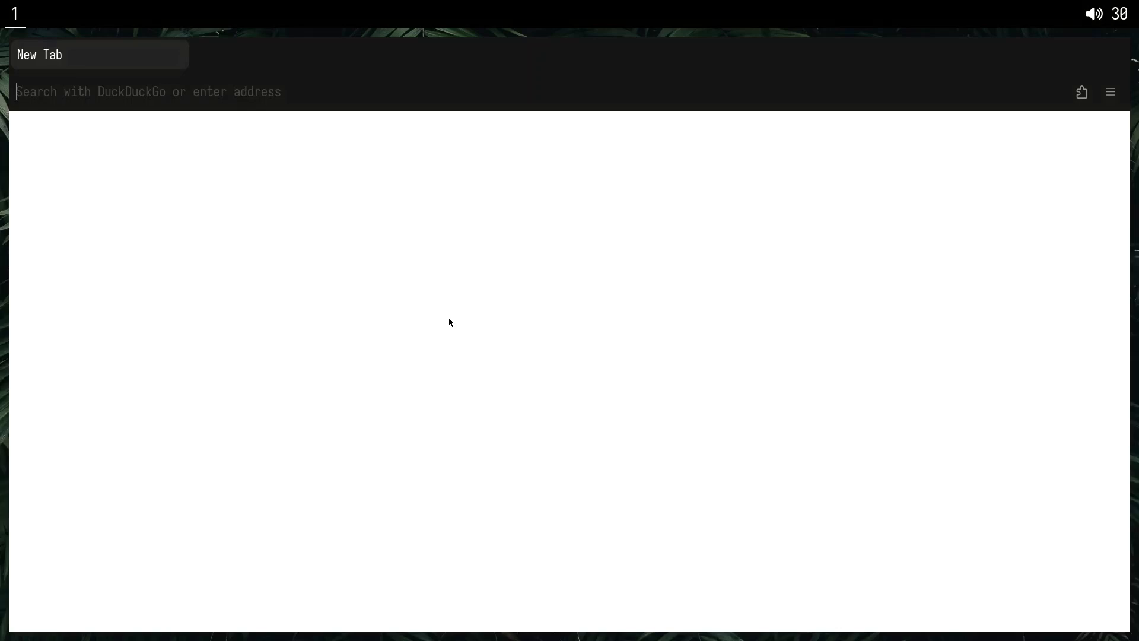
click(1081, 93)
click(900, 165)
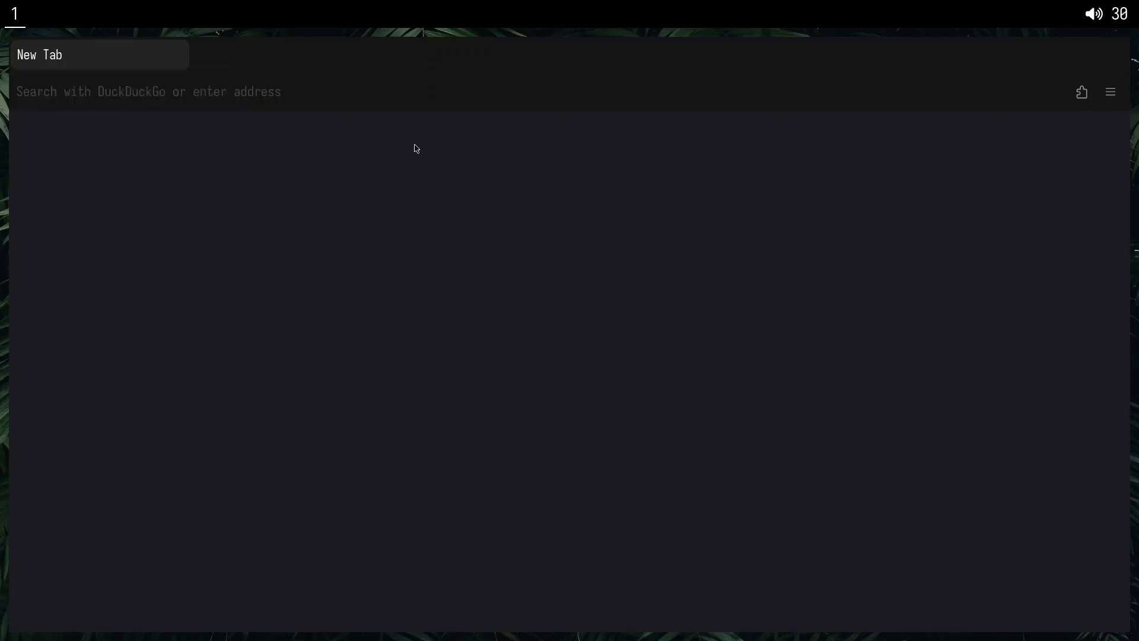
Look at the extensions list and the application menu in the restyled interface.
click(1080, 96)
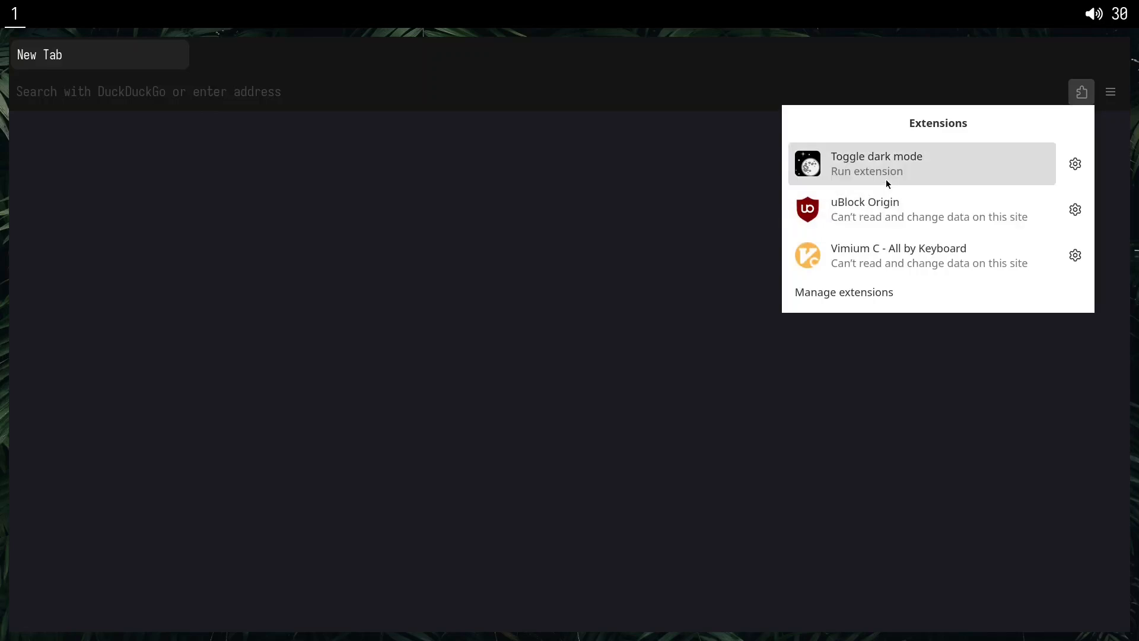
click(493, 172)
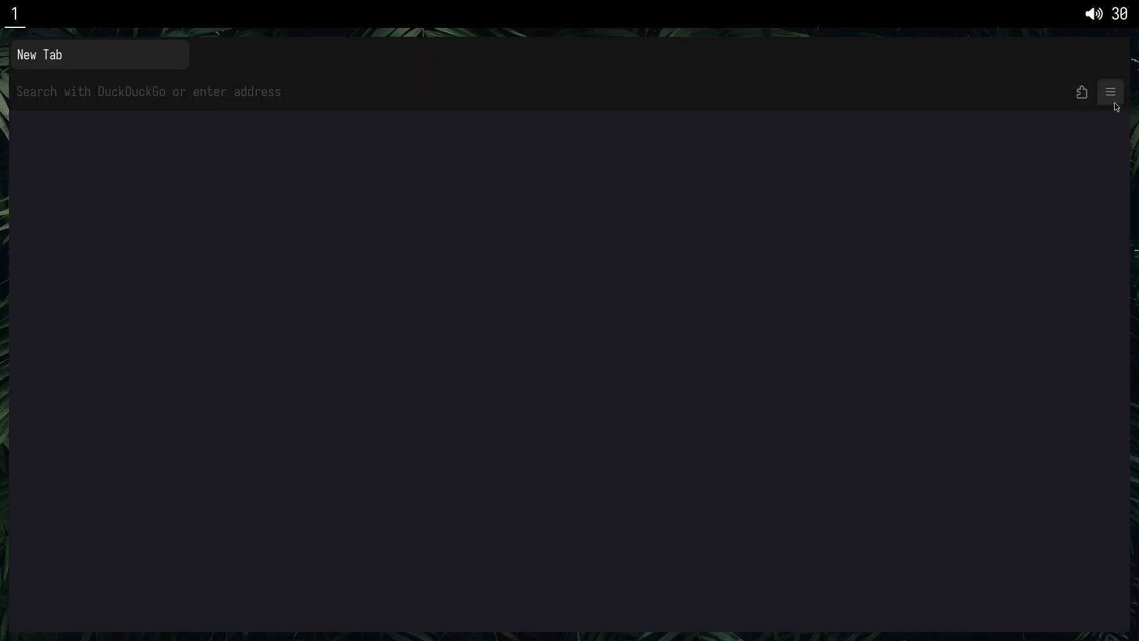
click(1114, 102)
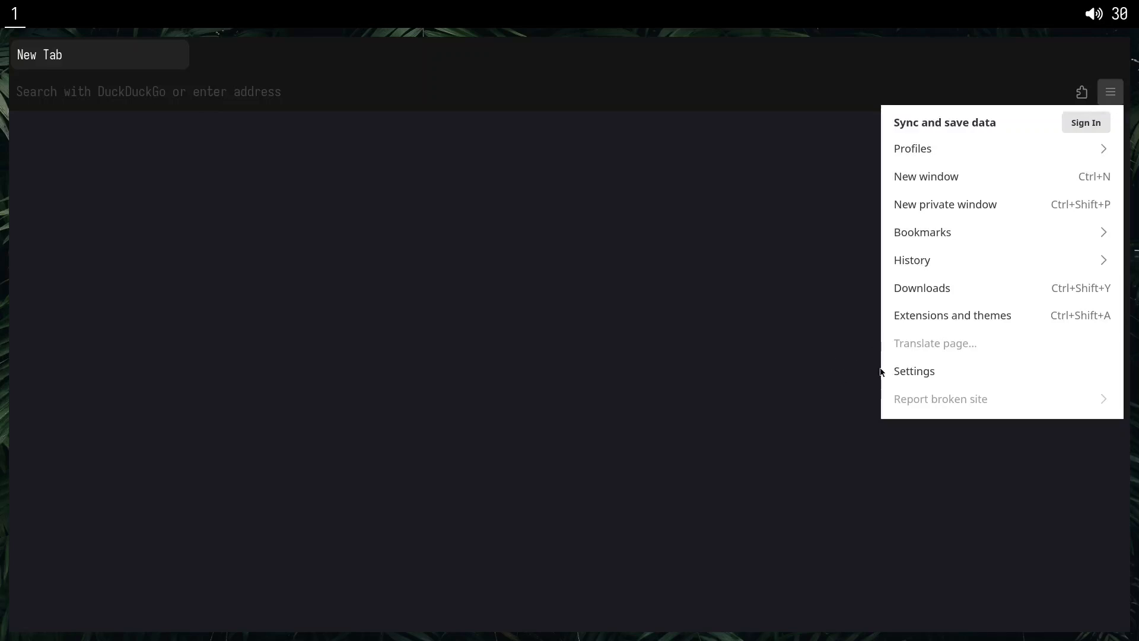
Open the browser's Settings page, return to a blank new tab, and try opening Settings once more.
click(911, 372)
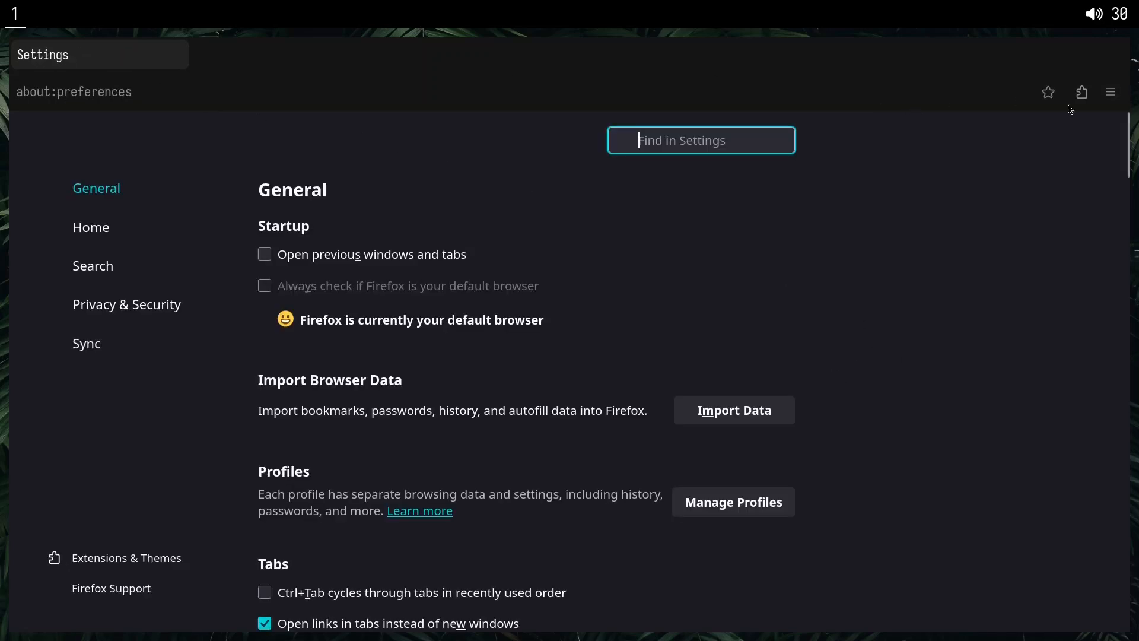
click(1111, 92)
key(ctrl+t)
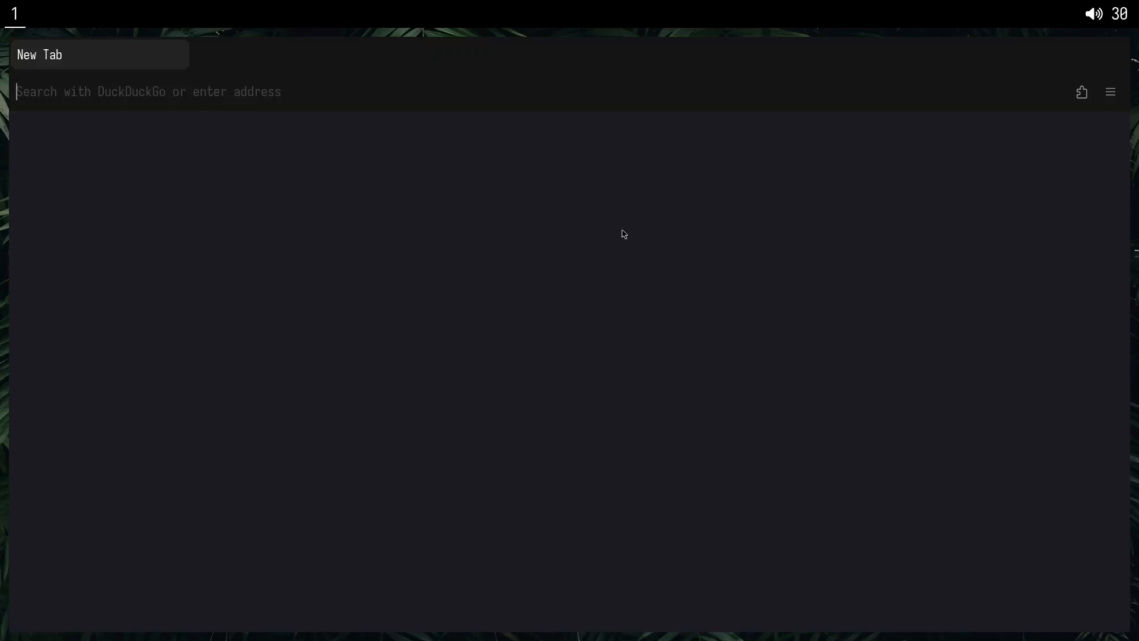
click(1110, 92)
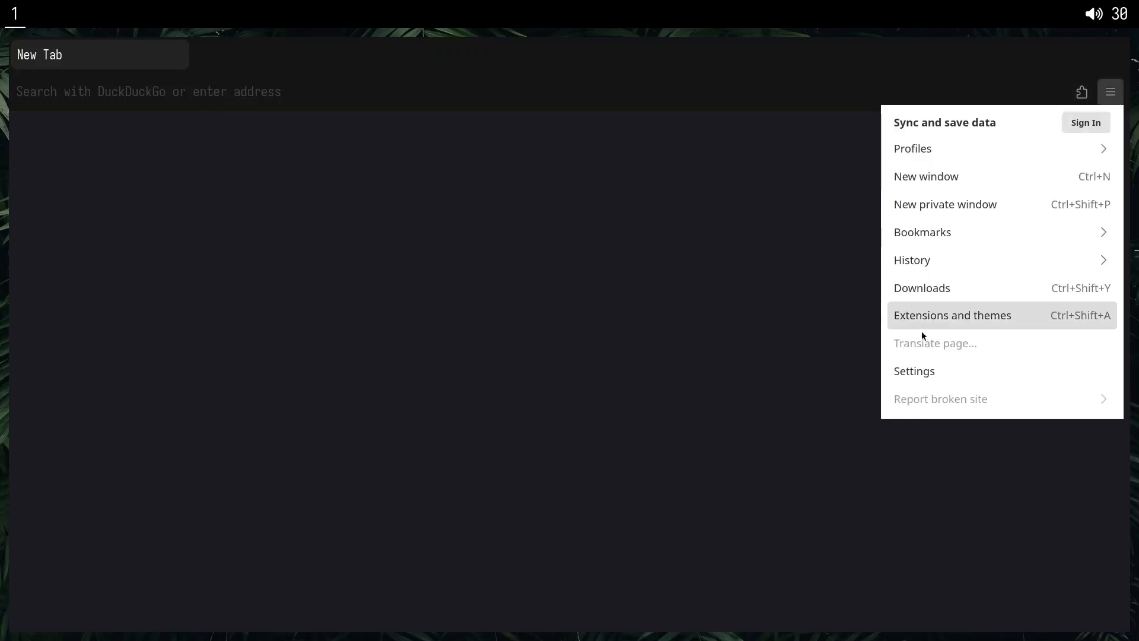
click(898, 380)
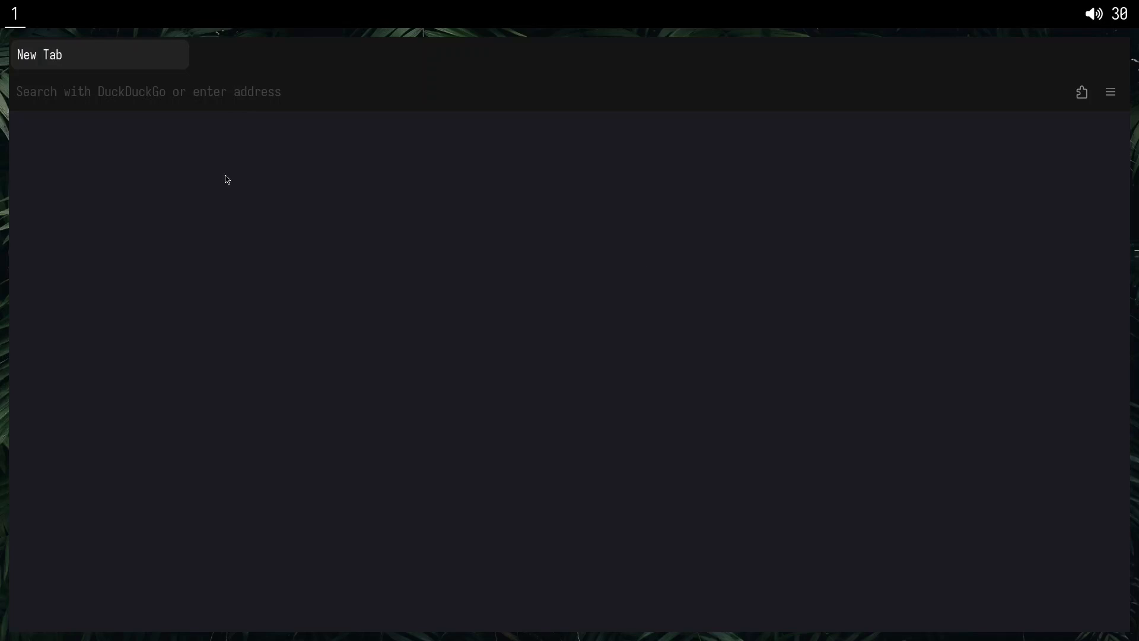
Open the Settings page from a blank tab using only the keyboard, repeat it in another new tab, and compare with the application menu.
key(alt)
key(alt+e)
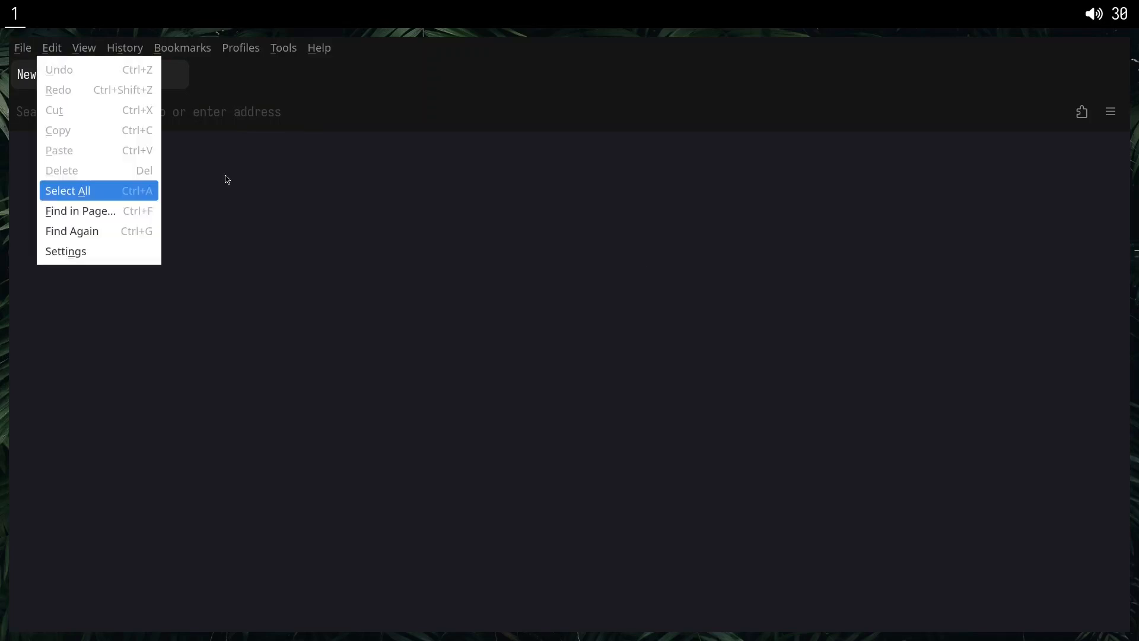
key(n)
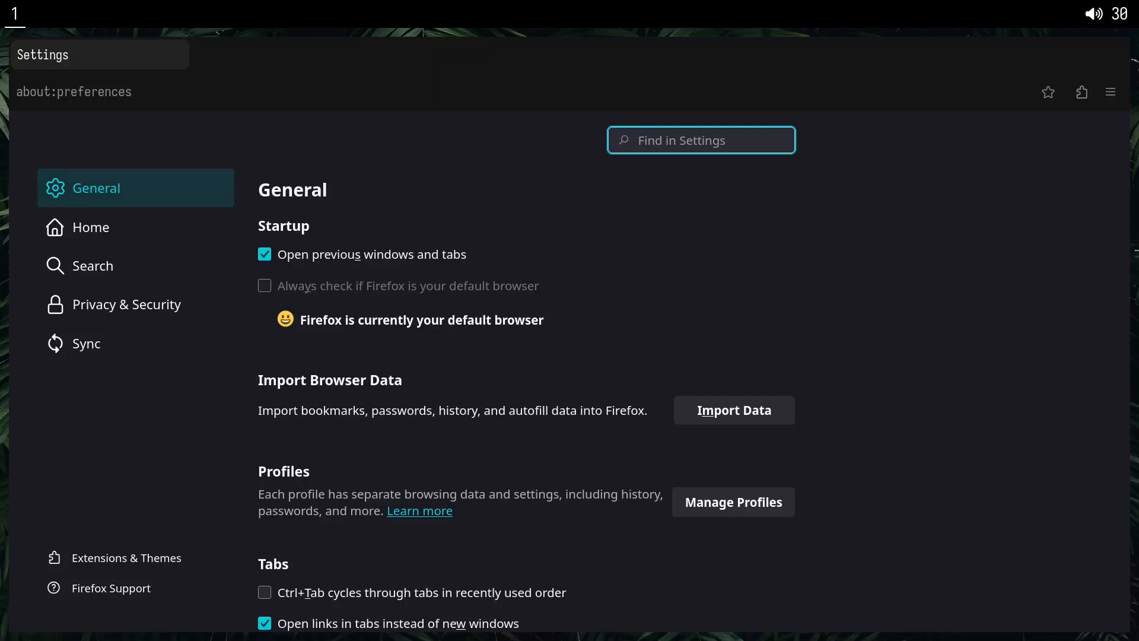
key(ctrl+t)
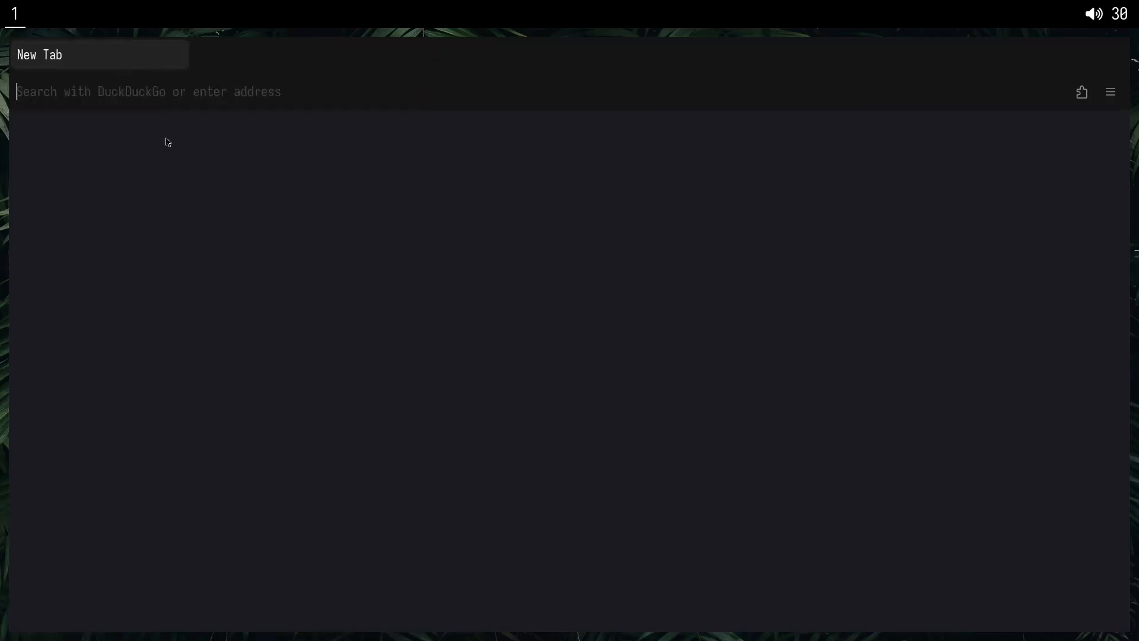
key(alt+e)
key(n)
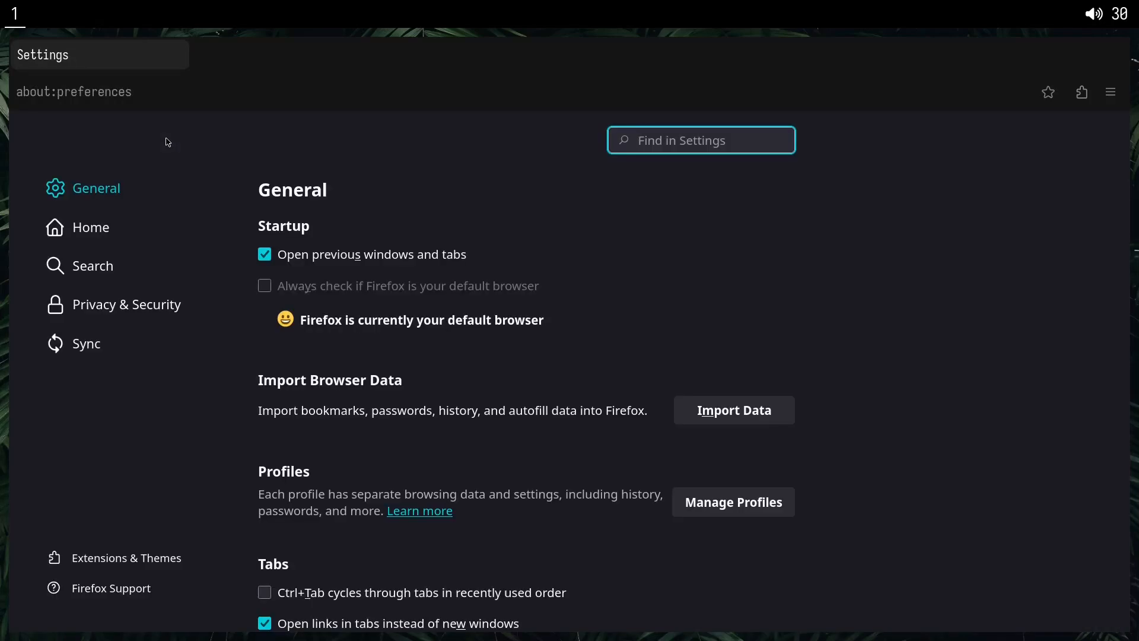
click(1112, 92)
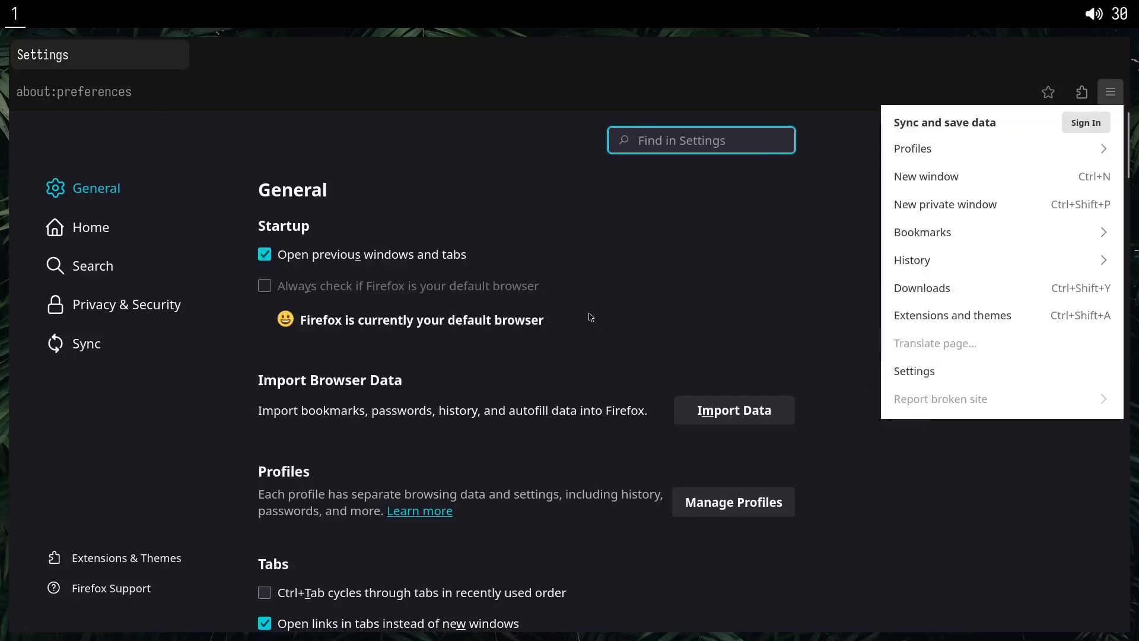
click(514, 181)
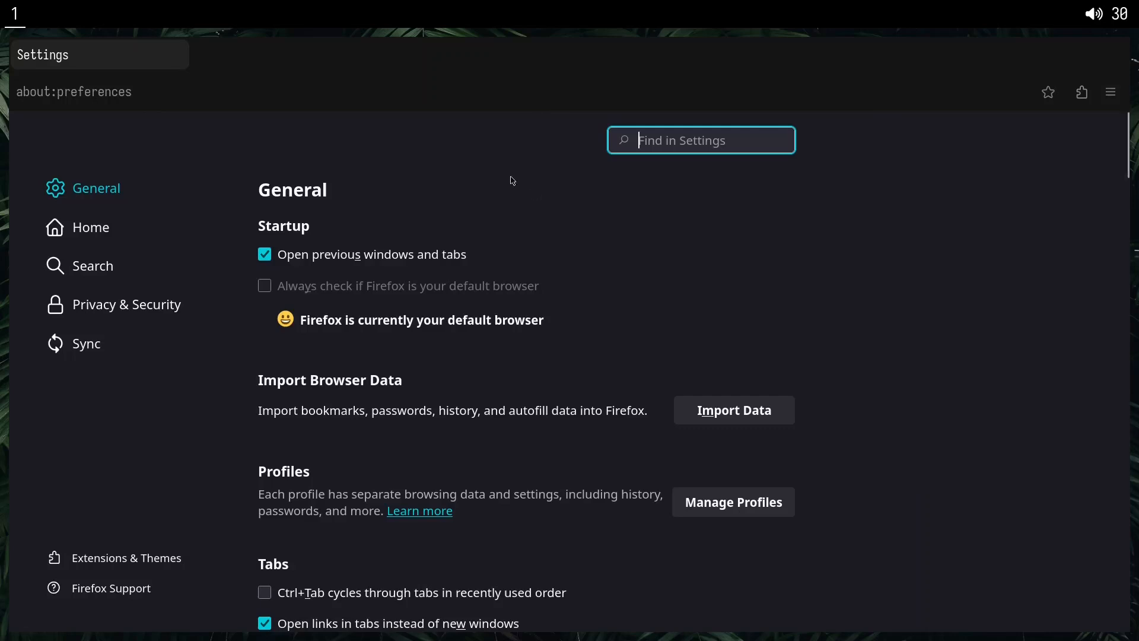
Load wikipedia.com in the current tab in place of the Settings page.
double_click(353, 99)
click(354, 99)
triple_click(359, 97)
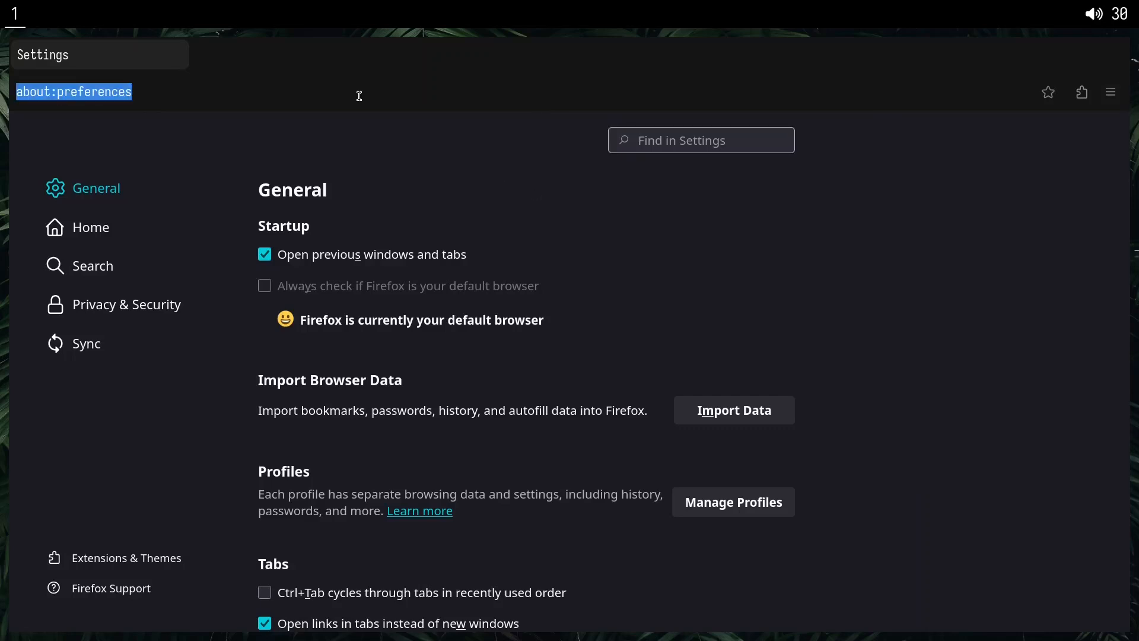
text(wikipe)
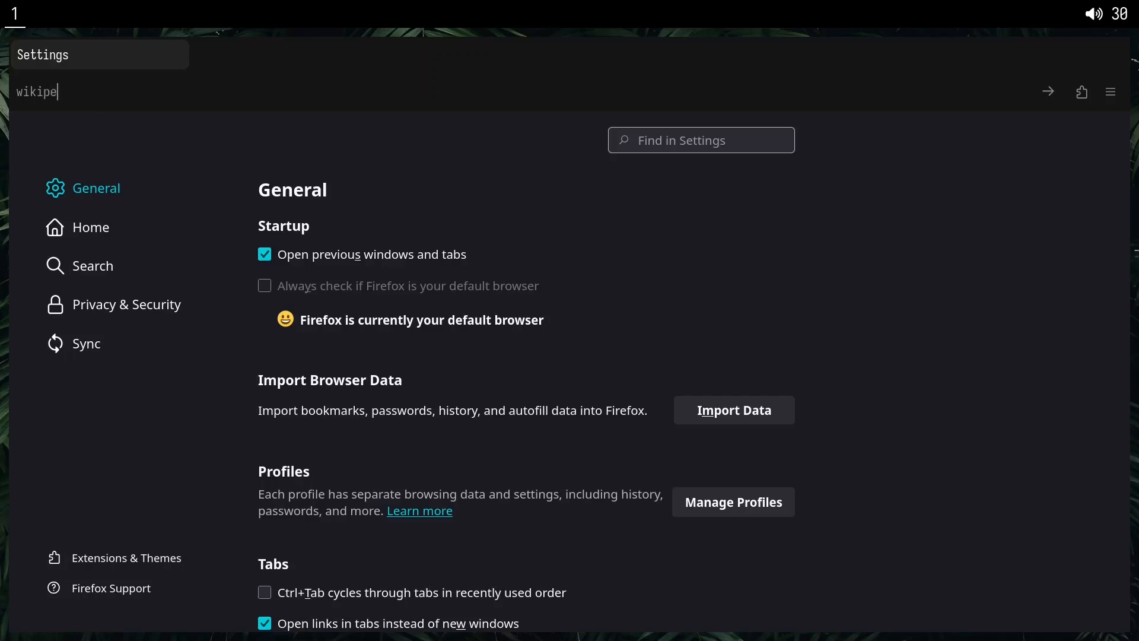
text(dia.com)
key(Return)
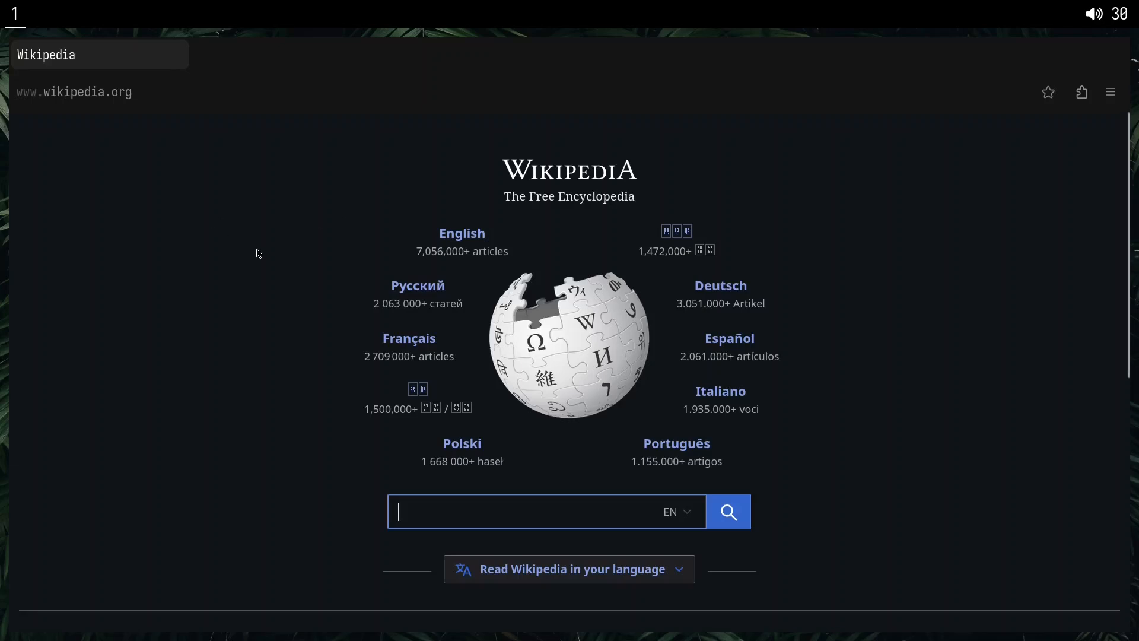
Leave the Wikipedia search field and open the English edition using keyboard link hints.
text(f)
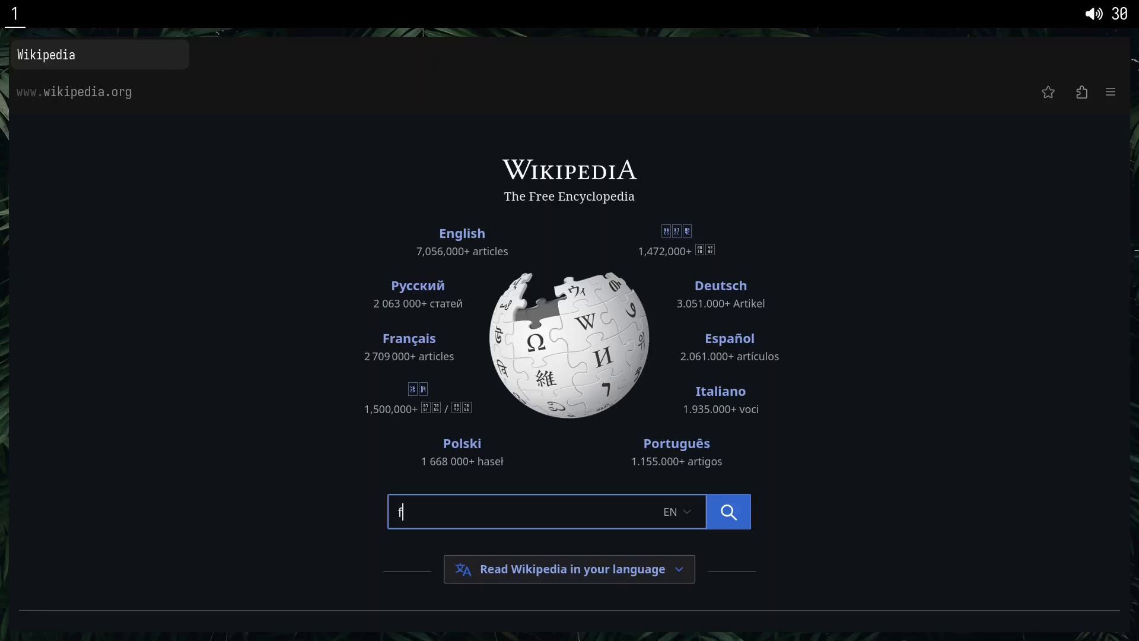
key(Escape)
key(f)
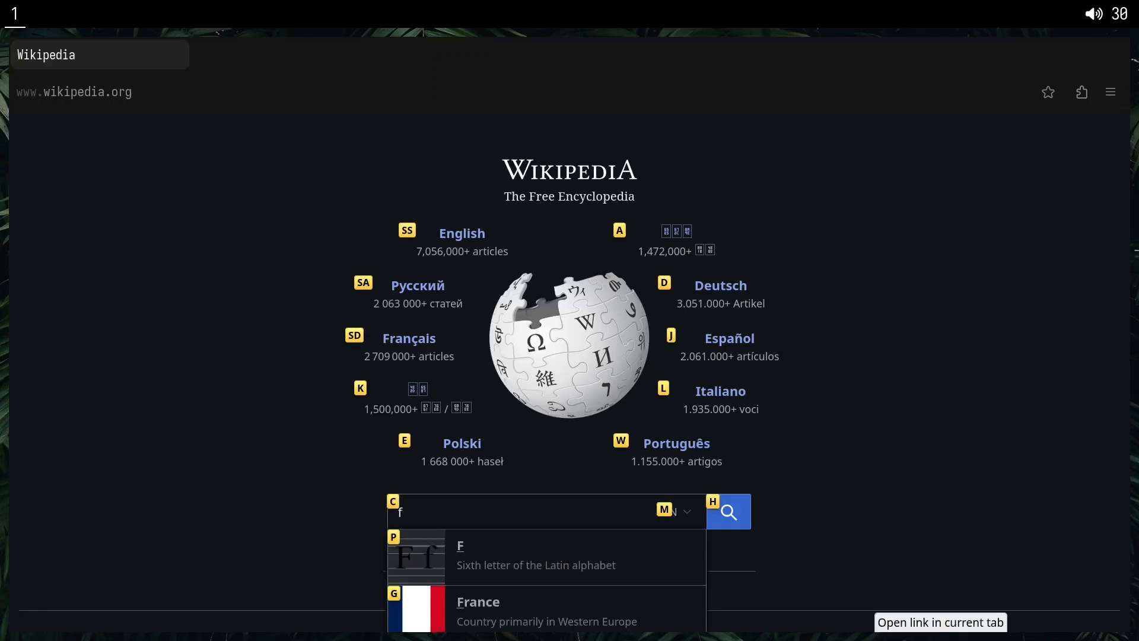
key(s)
key(s)
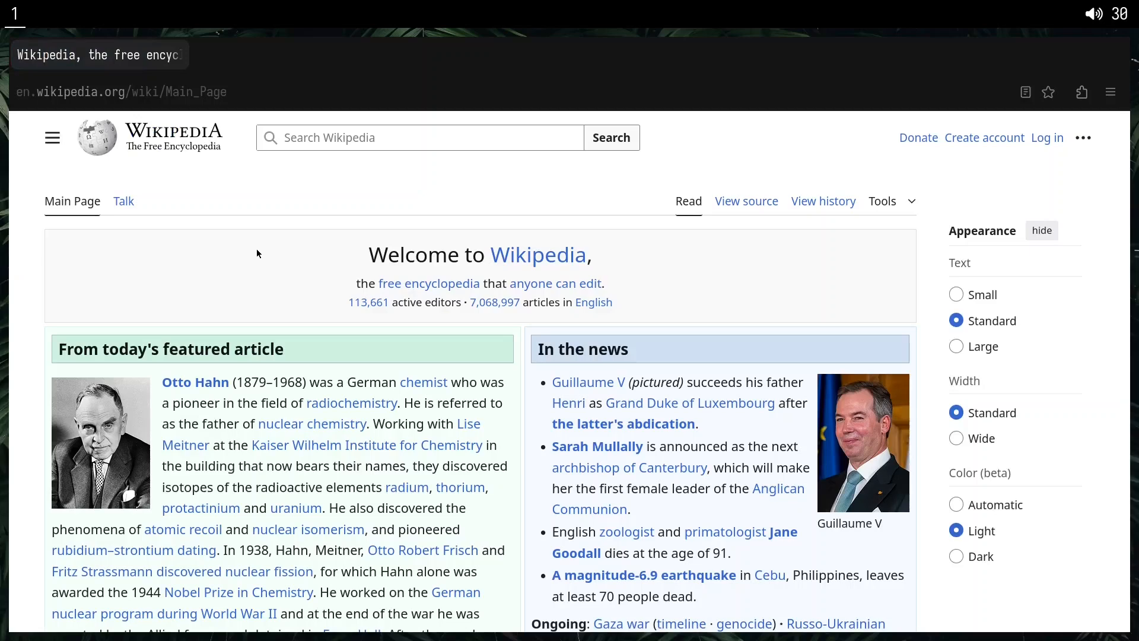
Look over the main page with keyboard scrolling, and open the featured Otto Hahn article with link hints.
key(j)
key(j)
key(j)
key(j)
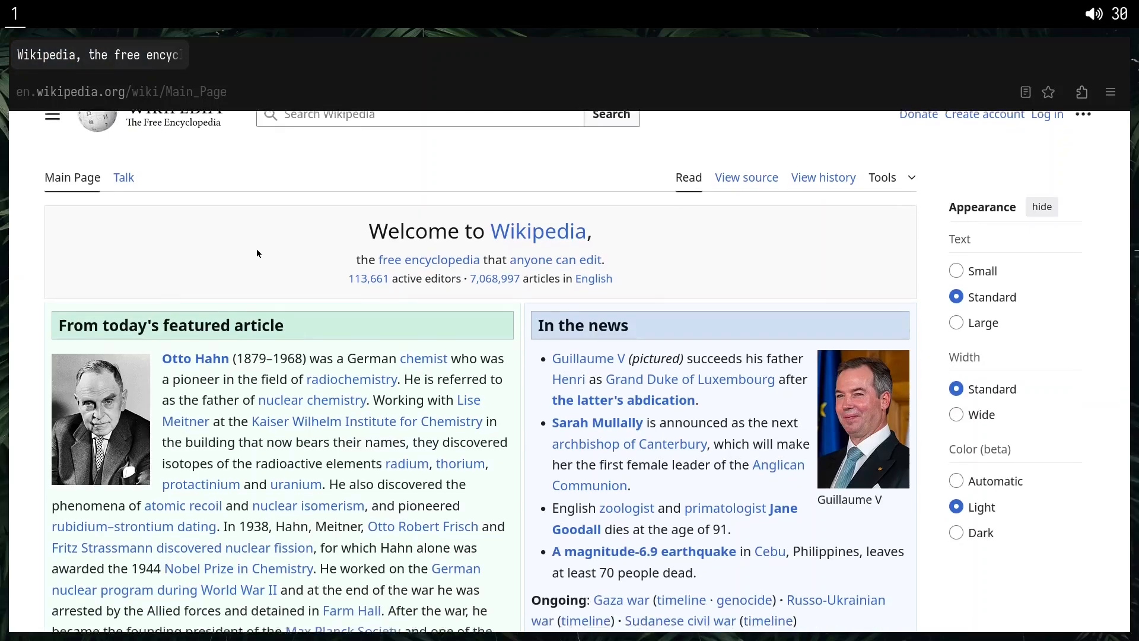
key(j)
key(j)
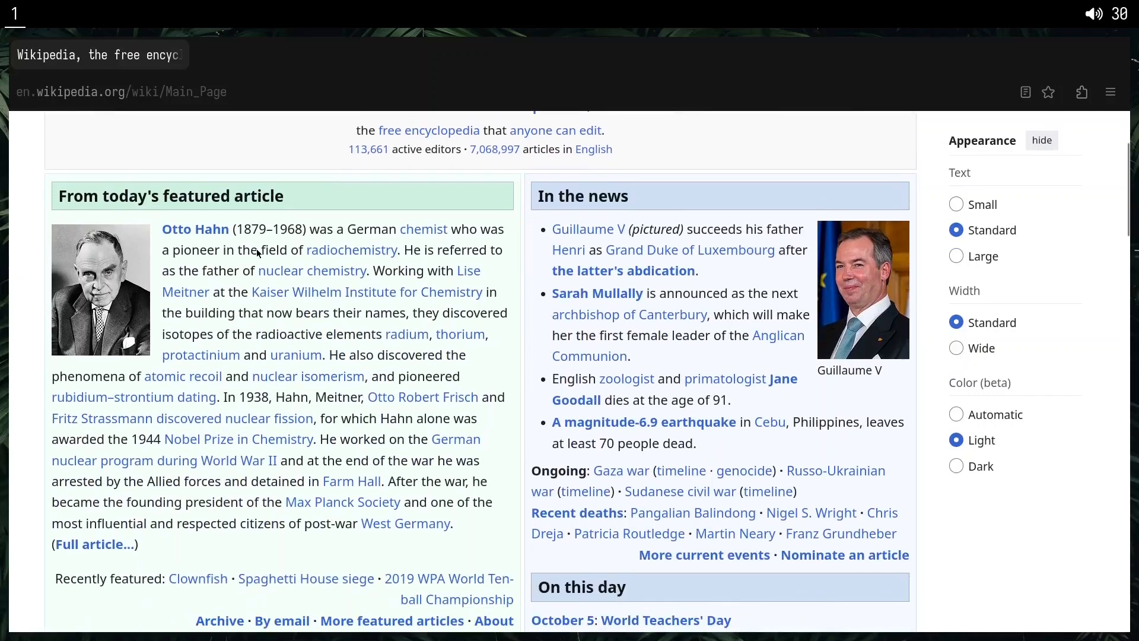
key(j)
key(k)
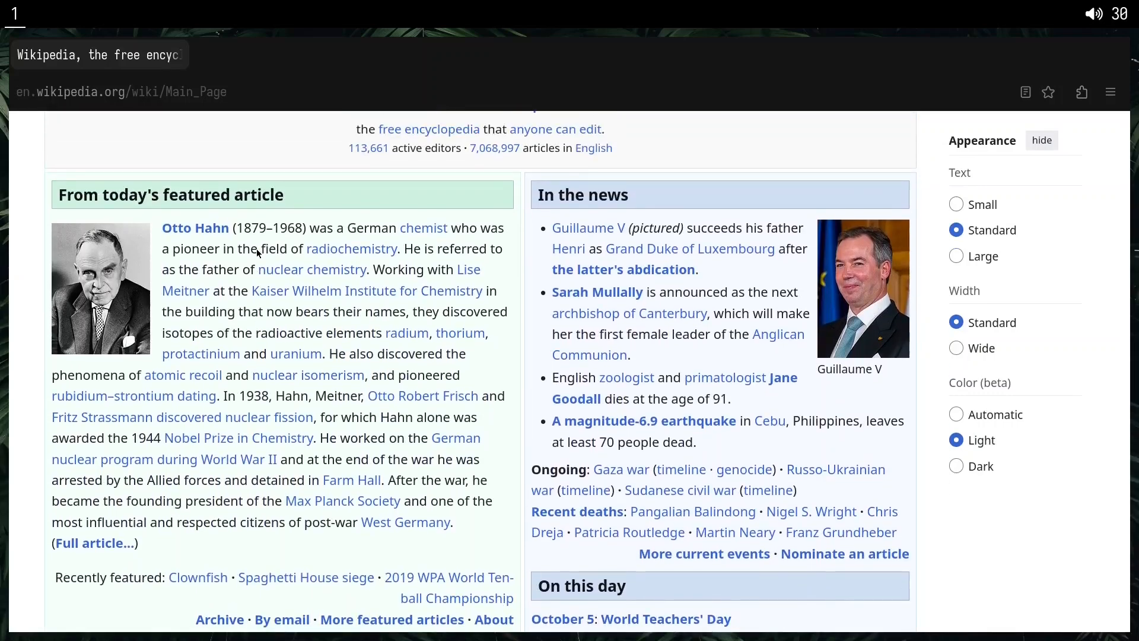
key(f)
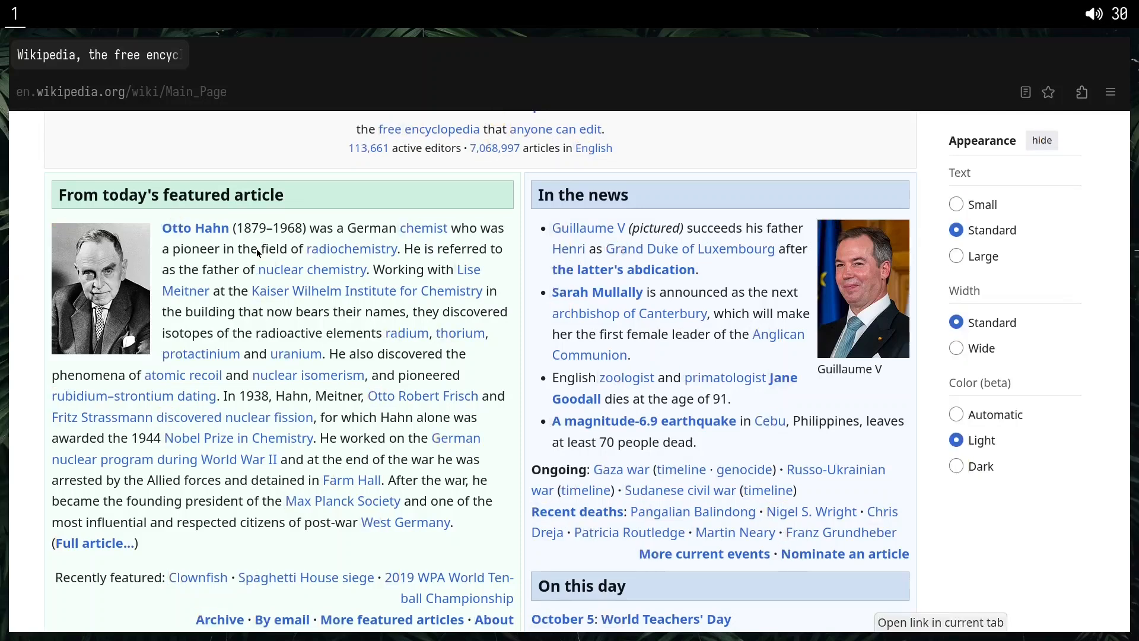
key(l)
key(d)
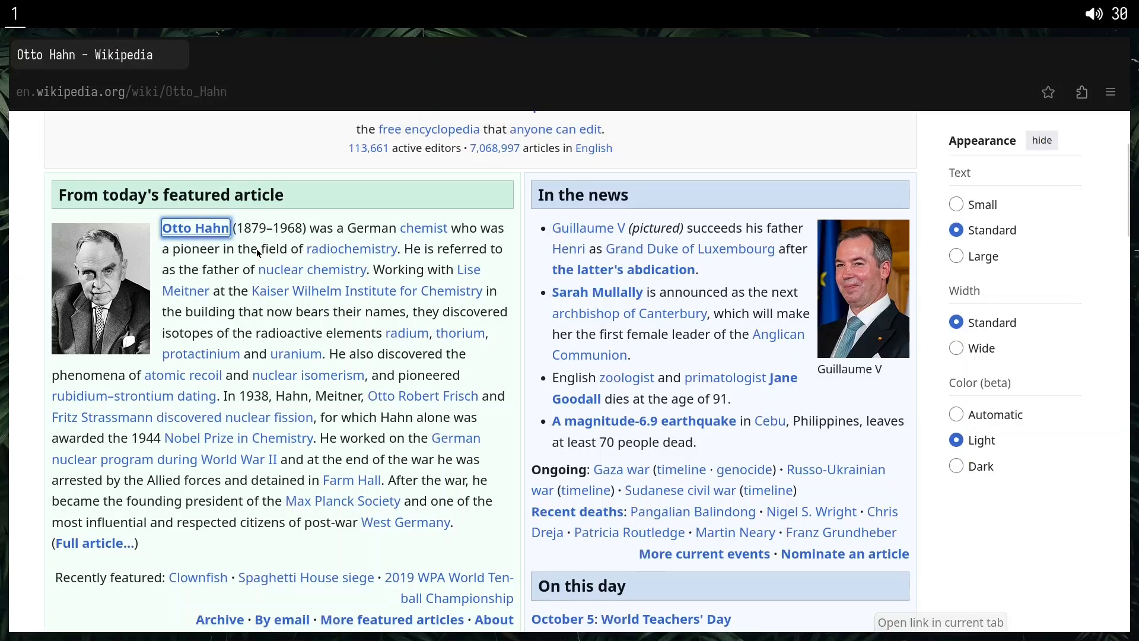
Set the Otto Hahn article's color option to Dark using keyboard link hints.
scroll(257, 249, down, 7)
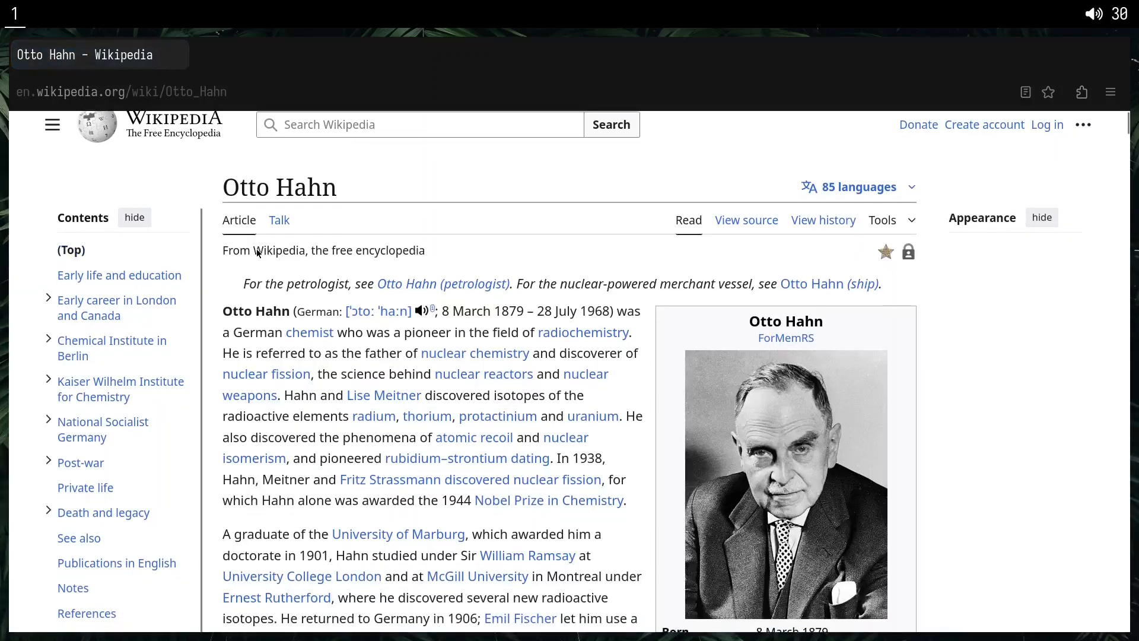
key(j)
key(k)
key(k)
key(k)
key(k)
key(k)
key(k)
key(k)
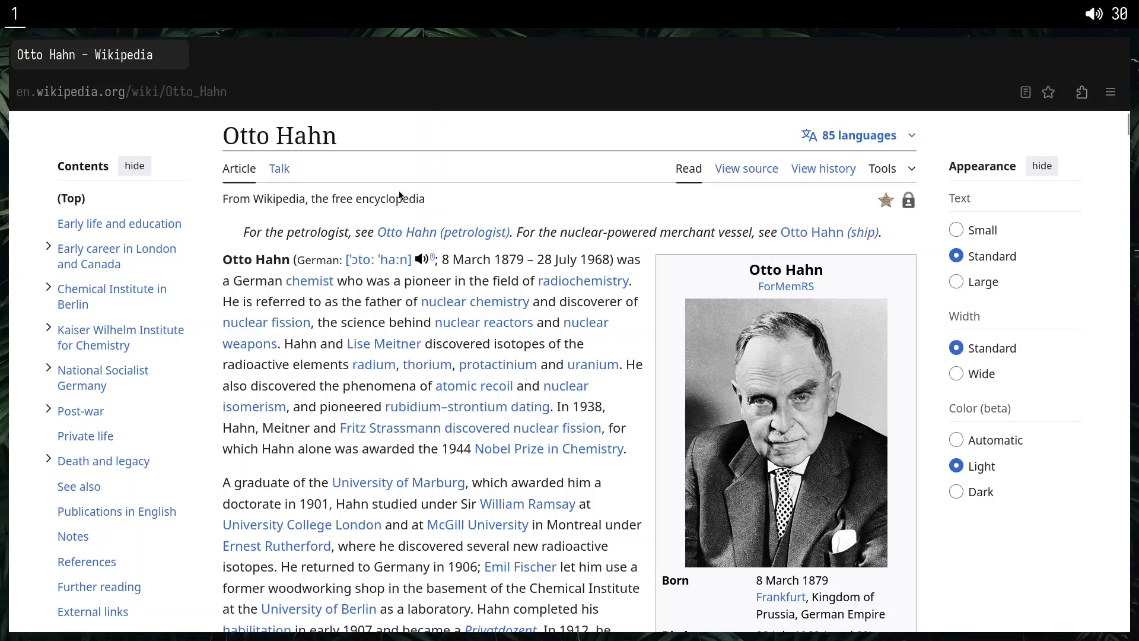
key(f)
key(k)
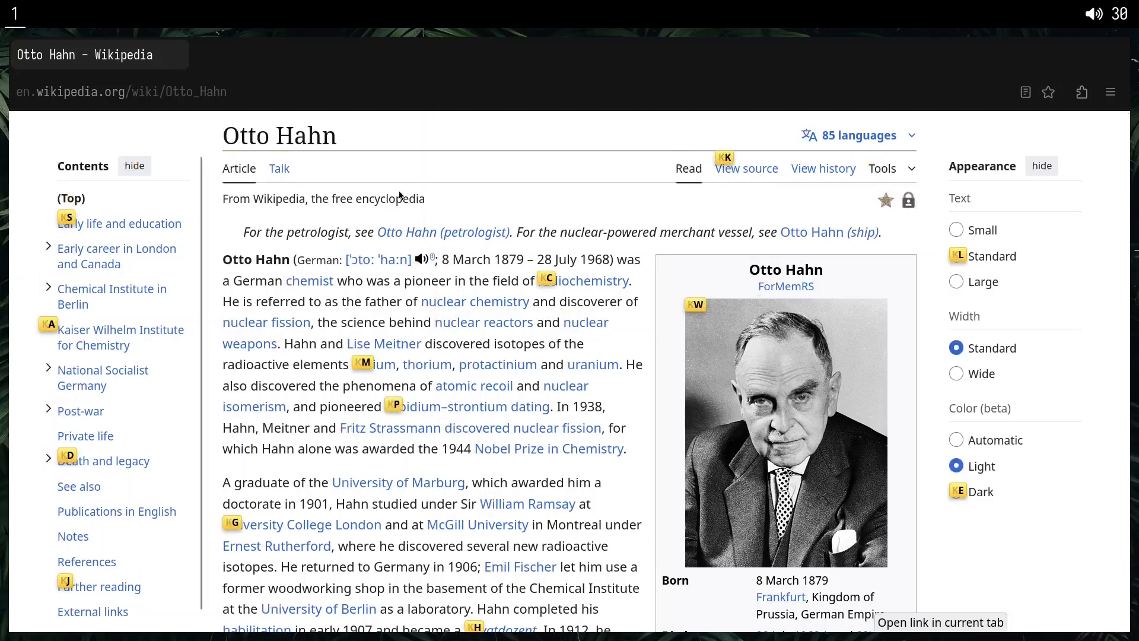
key(e)
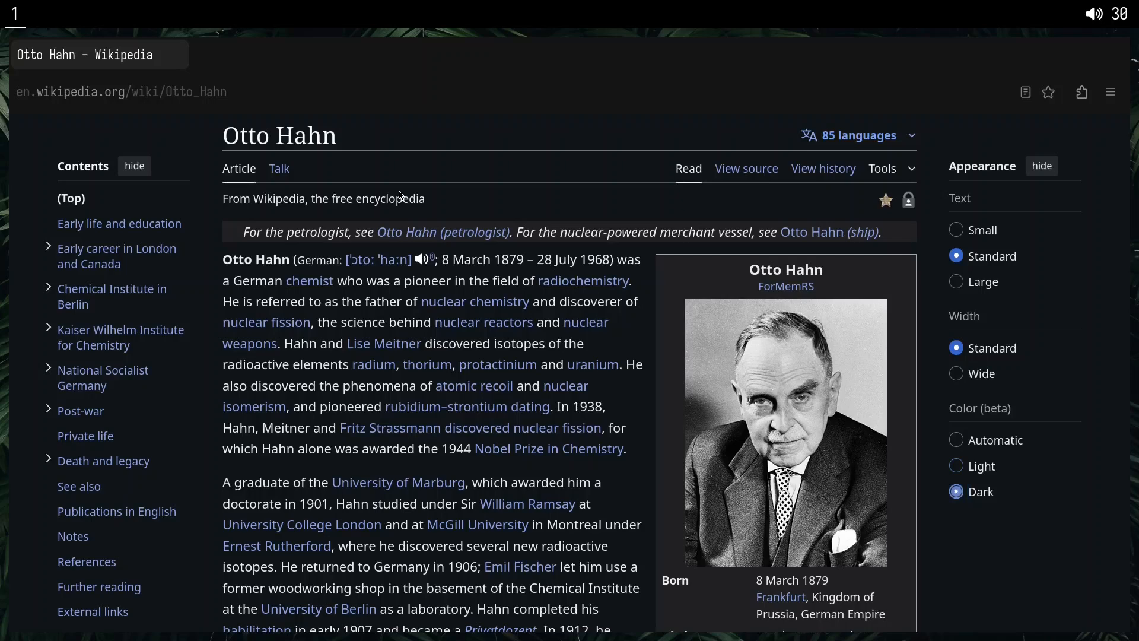
Hide the article's Appearance sidebar with link hints, and skim the widened article text.
key(f)
key(d)
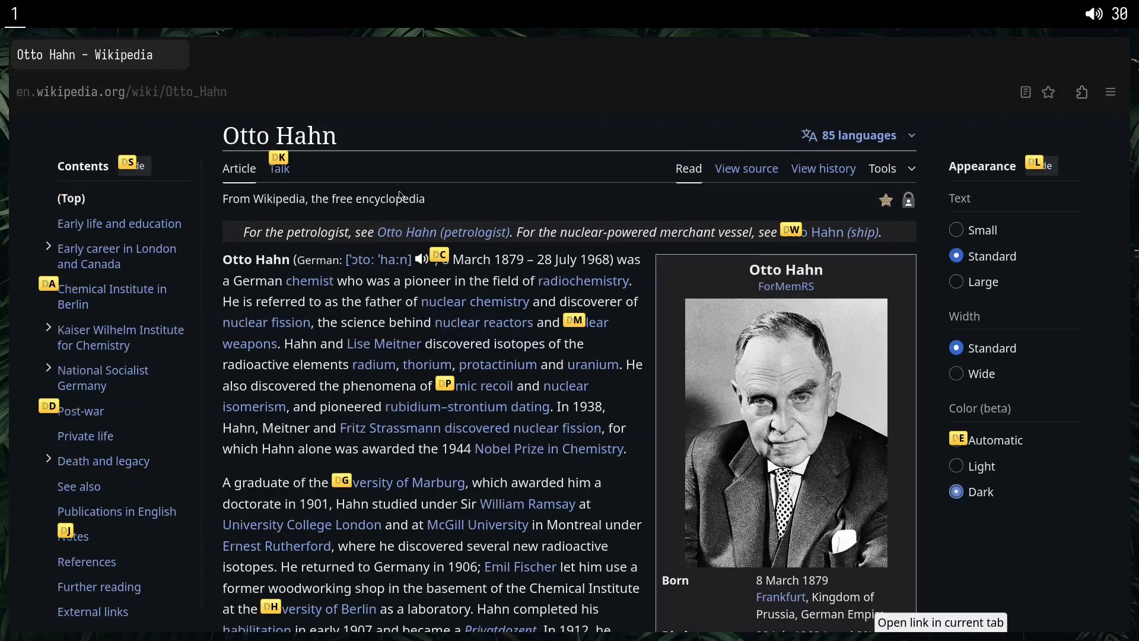
key(l)
scroll(401, 195, down, 10)
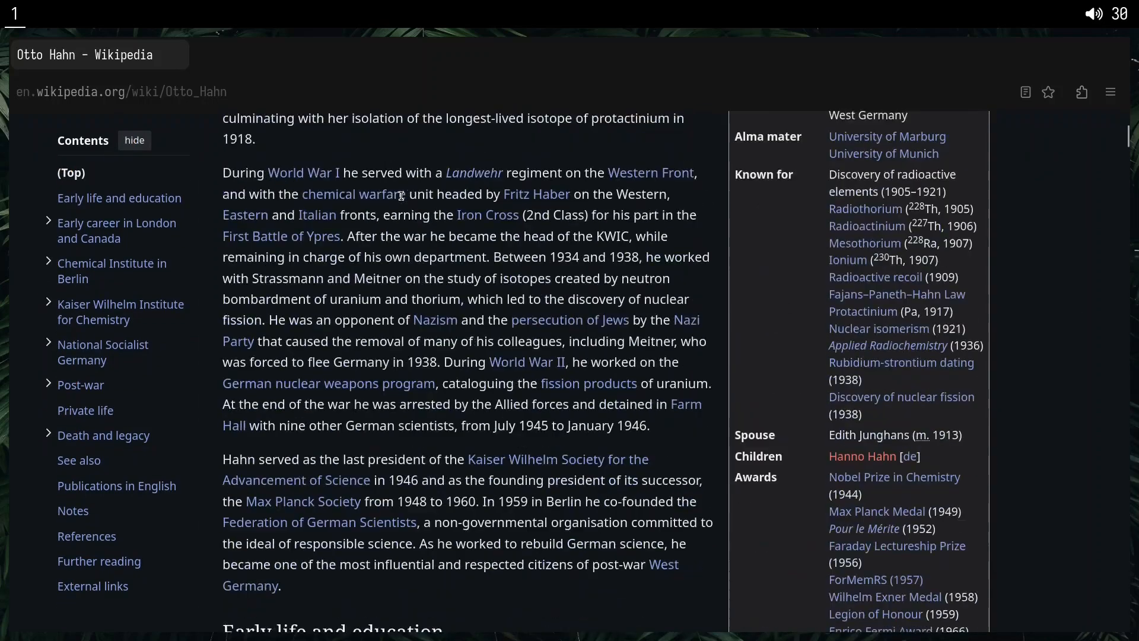
scroll(402, 196, up, 8)
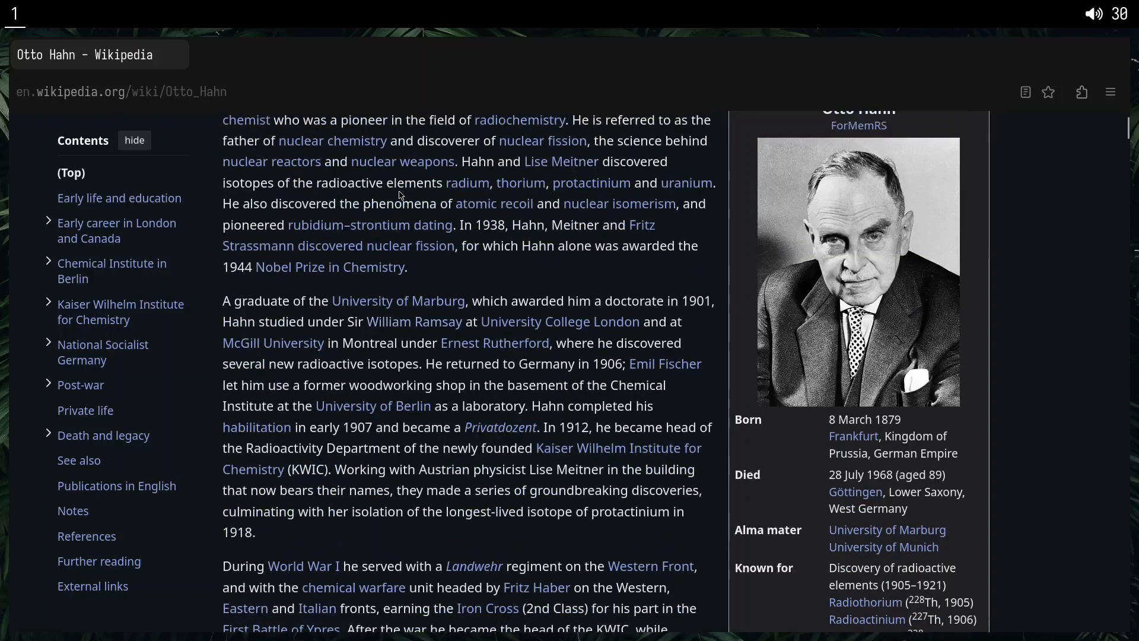
scroll(401, 196, up, 4)
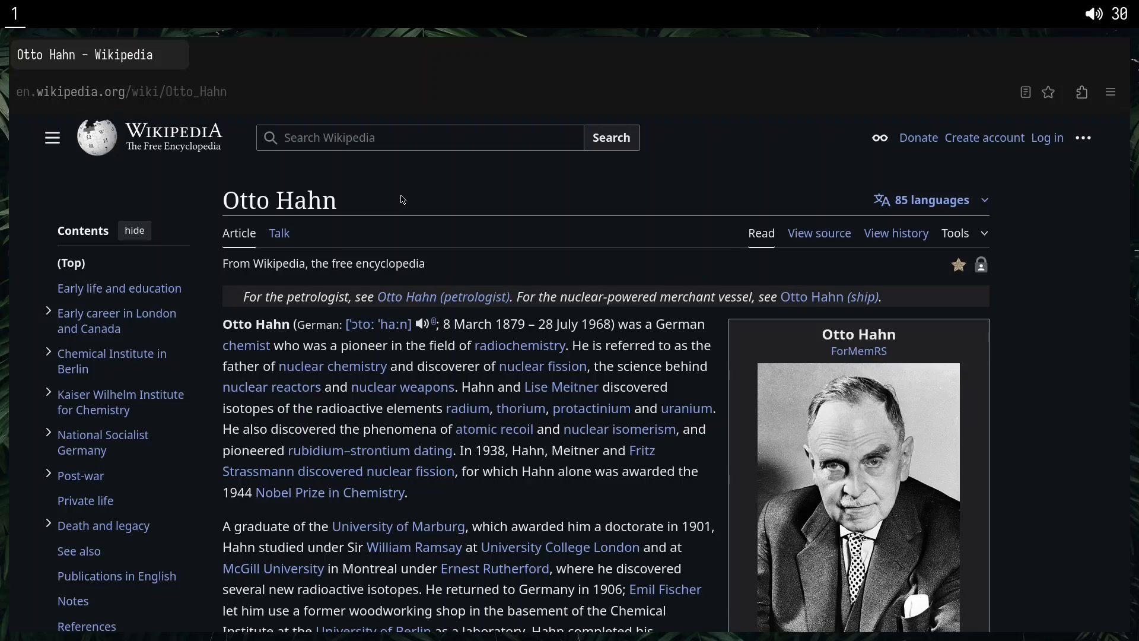
Go back to the Wikipedia main page and set its color option to Dark with link hints.
key(alt+Left)
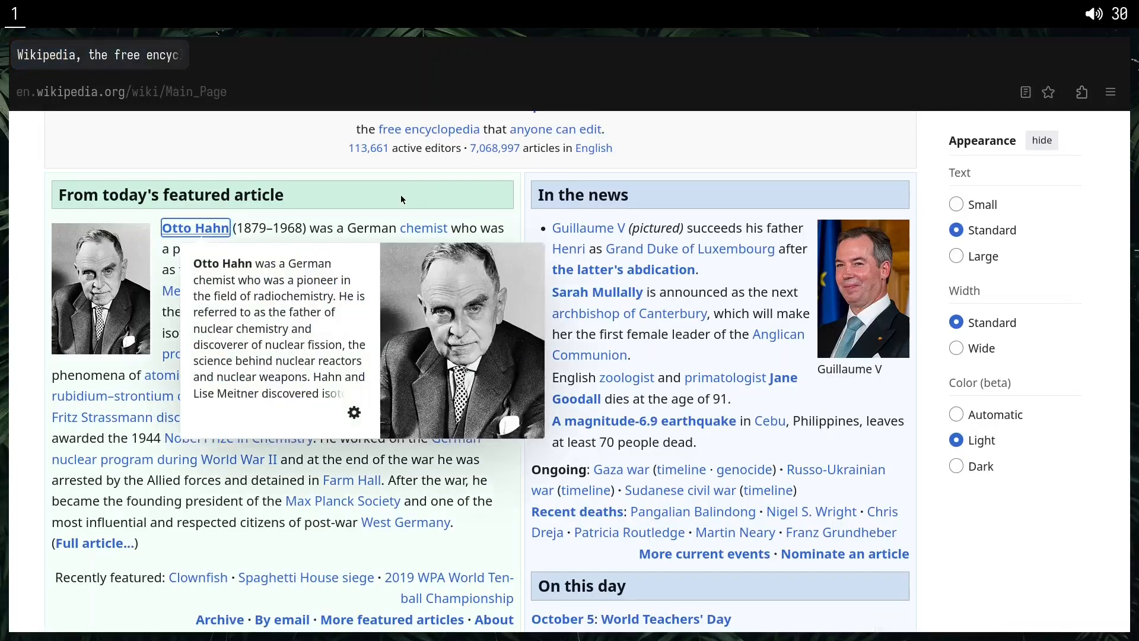
key(f)
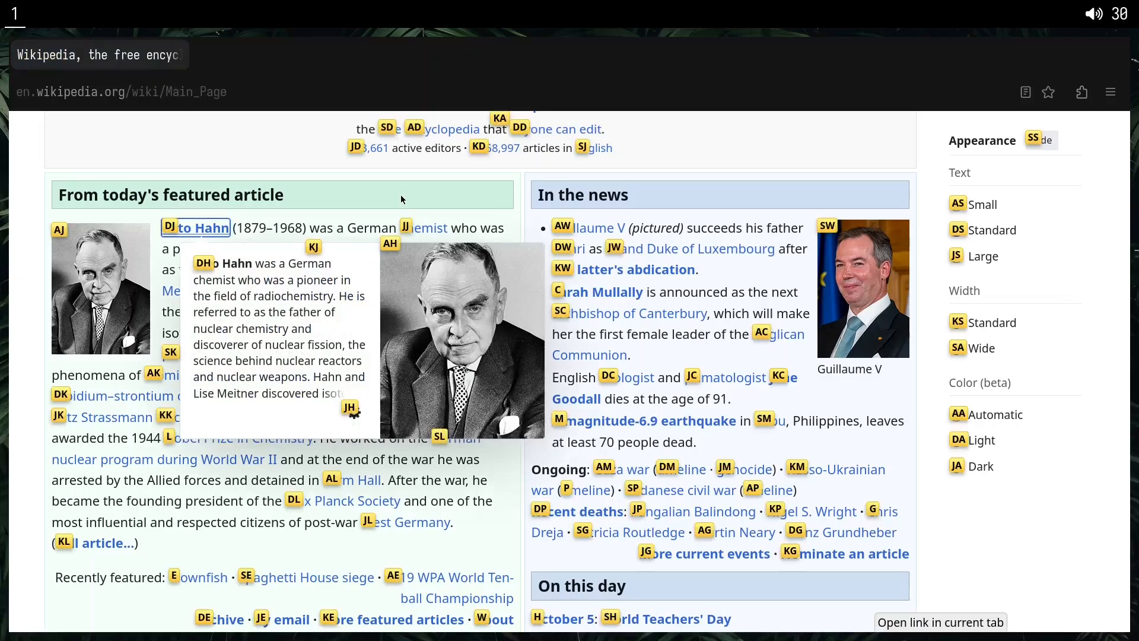
key(j)
key(a)
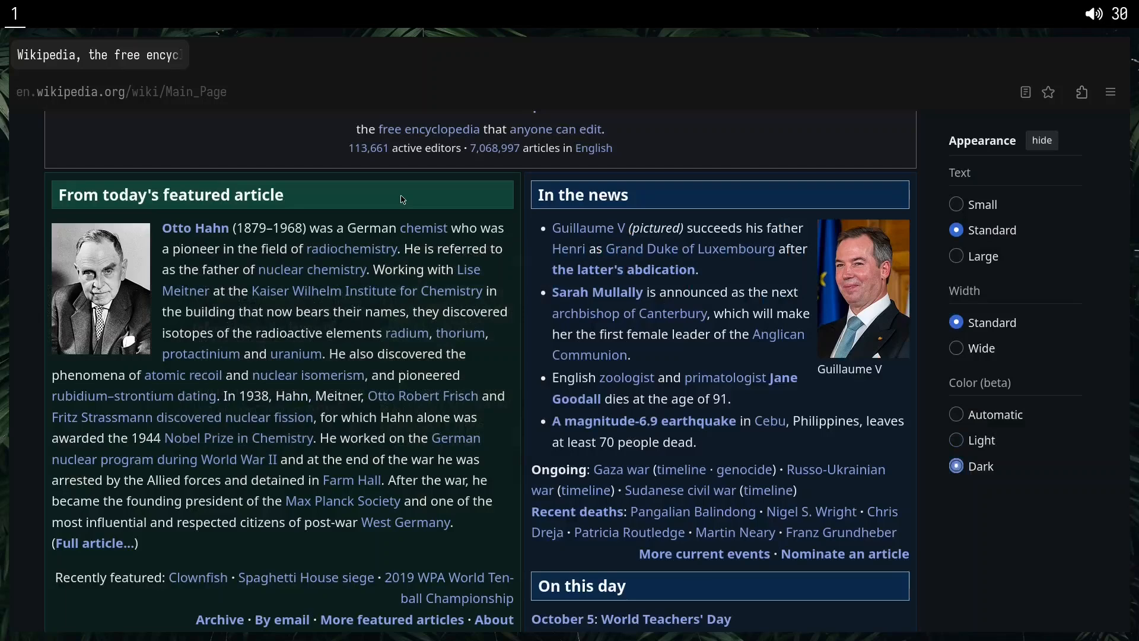
Skim the Wikipedia main page in dark colors, from the welcome banner down to the On this day section.
scroll(403, 200, up, 1)
scroll(403, 200, down, 2)
scroll(403, 200, up, 2)
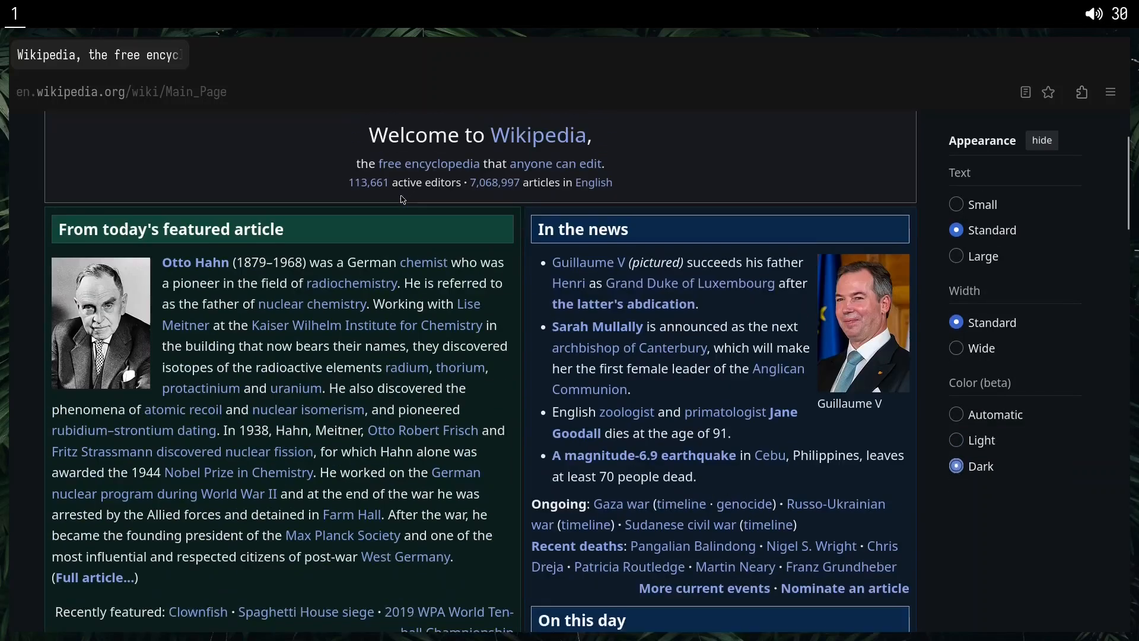
mouse_move(403, 200)
scroll(403, 200, up, 2)
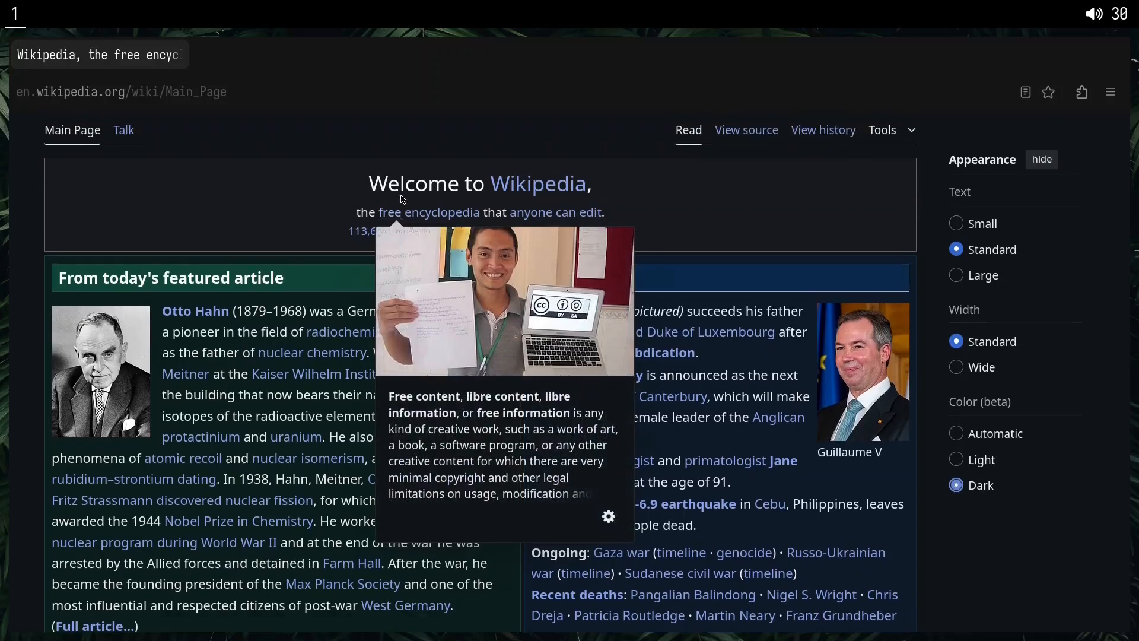
scroll(403, 200, down, 10)
scroll(403, 200, down, 1)
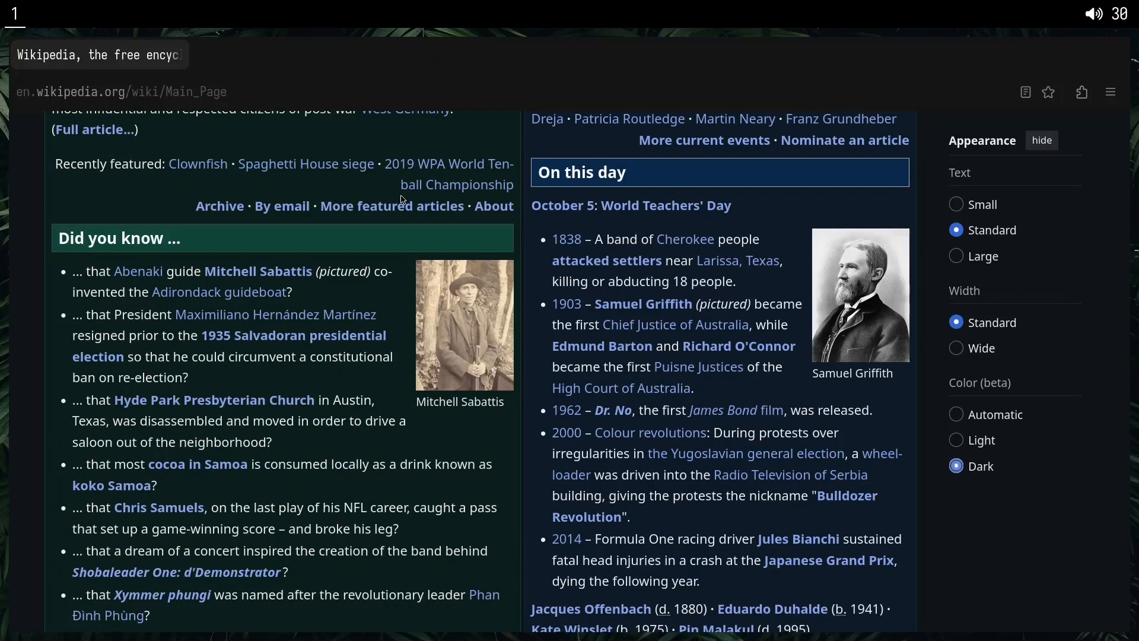
Open the Mitchell Sabattis article from the main page's Did you know section using keyboard link hints.
key(f)
key(j)
key(k)
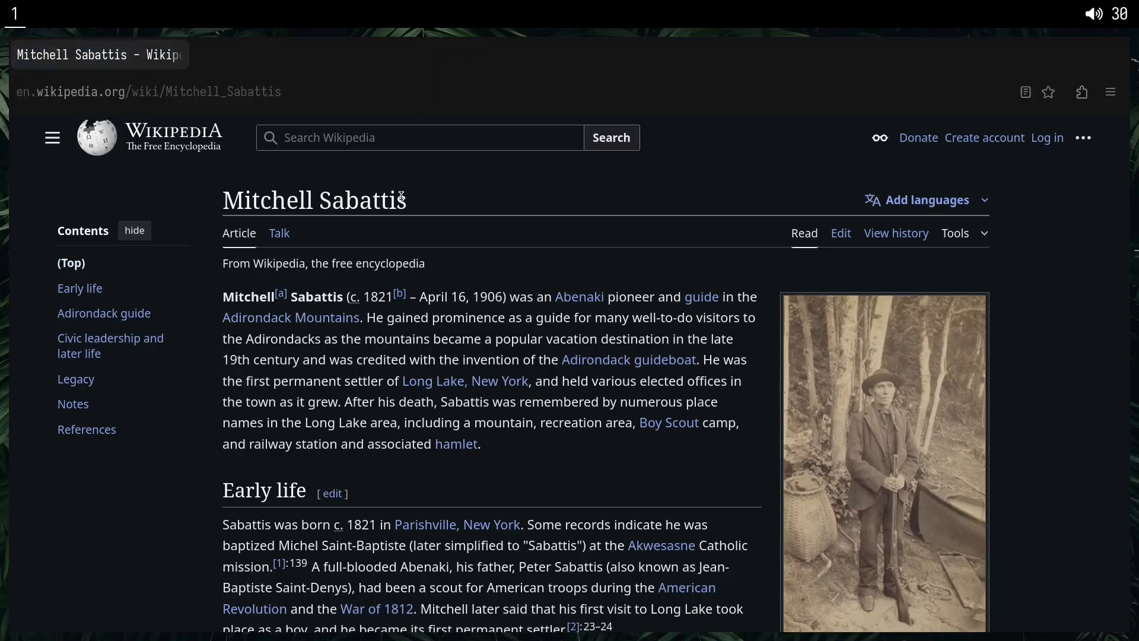
Skim the Mitchell Sabattis article with the keyboard, back and forth through its sections down to the references and categories.
key(j)
key(j)
key(j)
key(j)
key(j)
key(j)
key(j)
key(j)
key(j)
key(j)
key(j)
key(j)
key(j)
key(j)
key(j)
key(j)
key(j)
key(j)
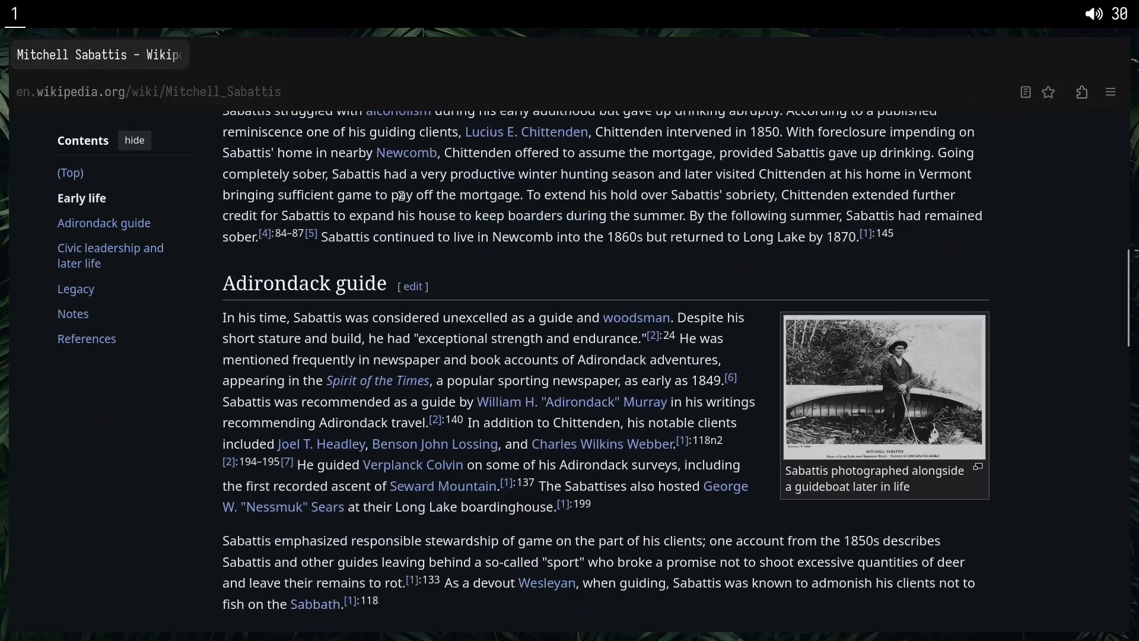
key(j)
key(j)
key(j)
key(j)
key(j)
key(j)
key(j)
key(j)
key(j)
key(j)
key(j)
key(j)
key(j)
key(j)
key(j)
key(j)
key(j)
key(j)
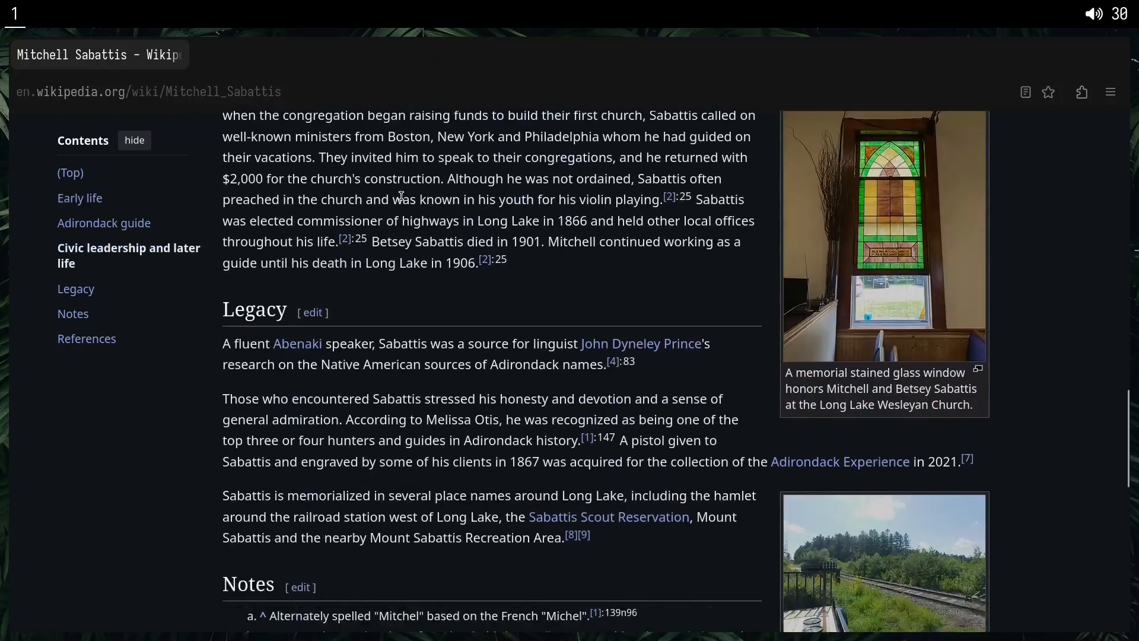
key(j)
key(j)
key(j)
key(k)
key(k)
key(k)
key(k)
key(k)
key(k)
key(k)
key(k)
key(k)
key(k)
key(k)
key(k)
key(k)
key(k)
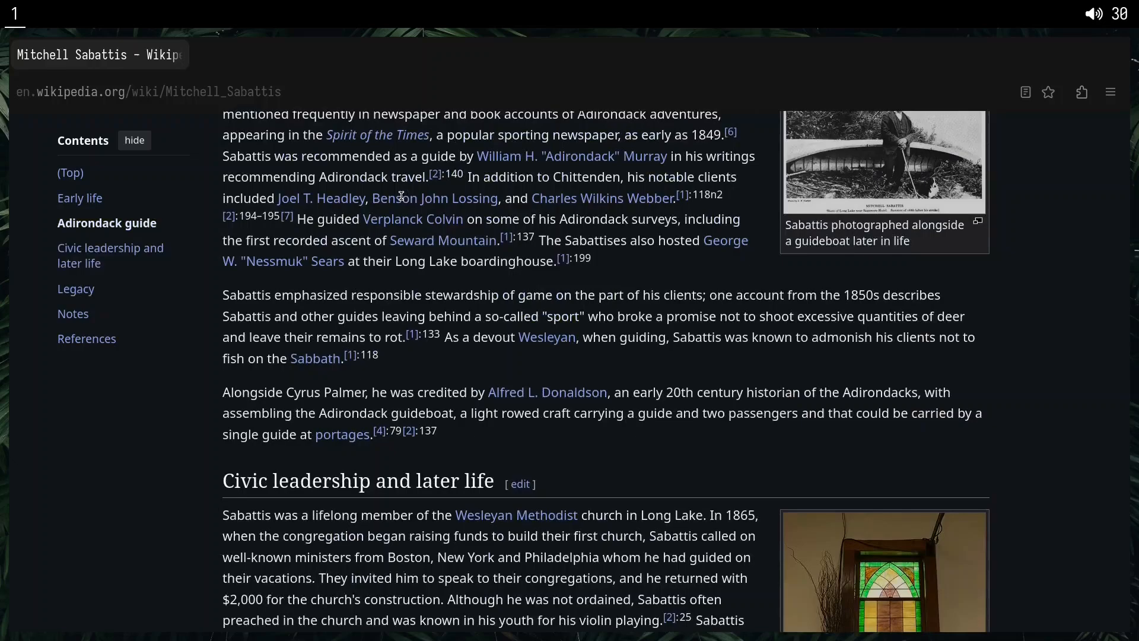
key(k)
key(k)
key(k)
key(k)
key(k)
key(k)
key(k)
key(j)
key(j)
key(j)
key(j)
key(j)
key(j)
key(j)
key(j)
key(j)
key(j)
key(j)
key(j)
key(j)
key(j)
key(j)
key(j)
key(j)
key(j)
key(j)
key(j)
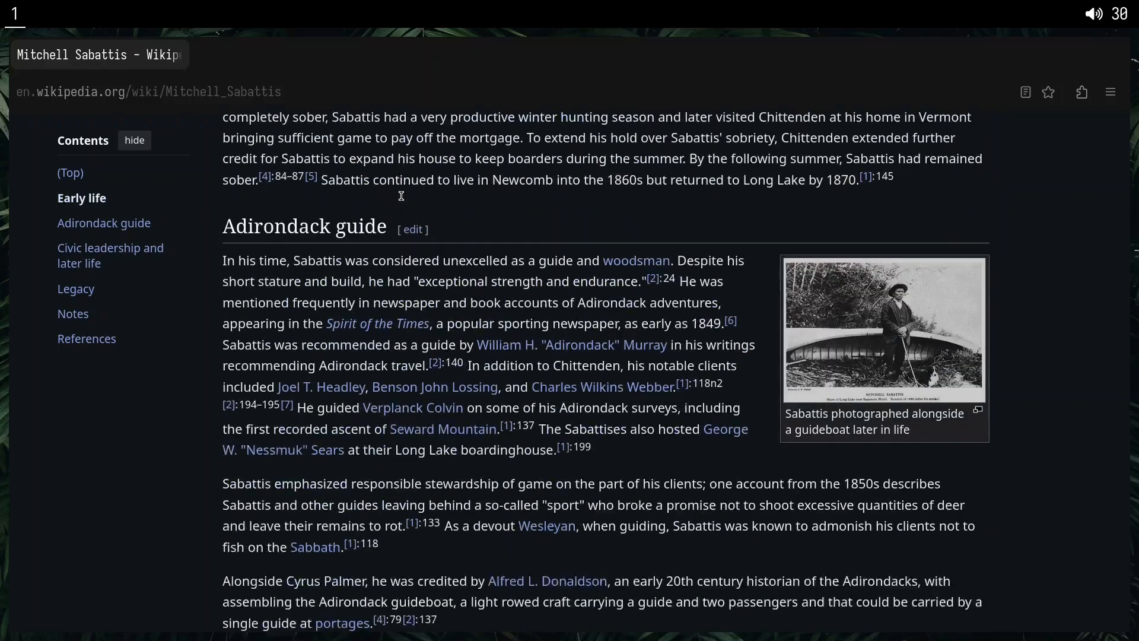
key(j)
key(j)
key(j)
key(j)
key(j)
key(j)
key(j)
key(j)
key(j)
key(j)
key(j)
key(j)
key(j)
key(j)
key(j)
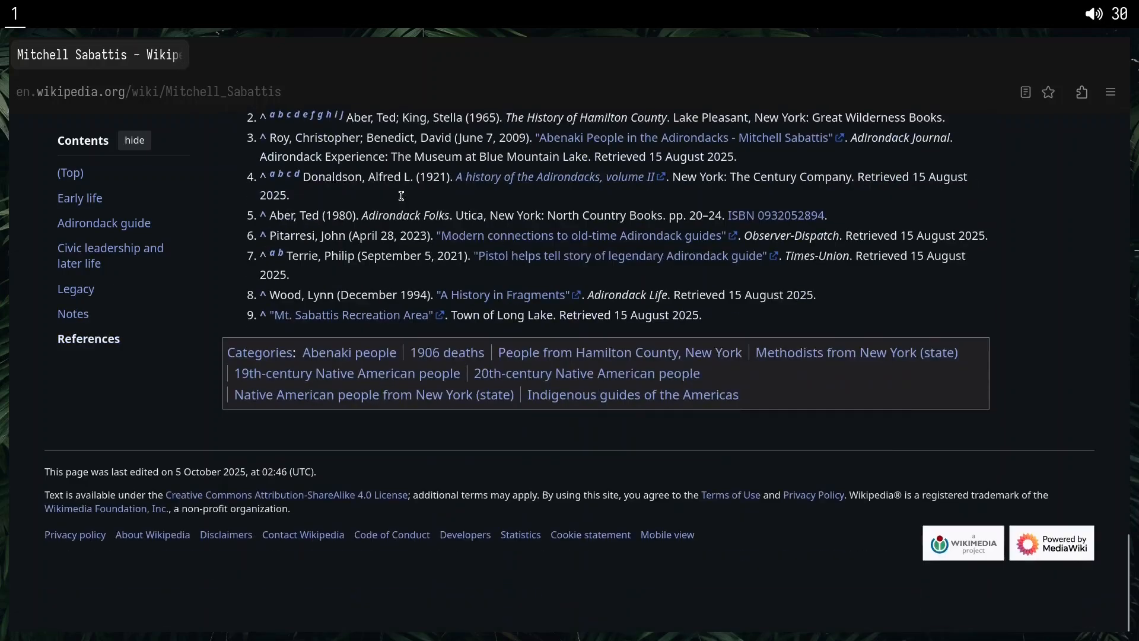
Jump to the top and the end of the Mitchell Sabattis article, and go back to the Wikipedia main page.
key(g)
key(g)
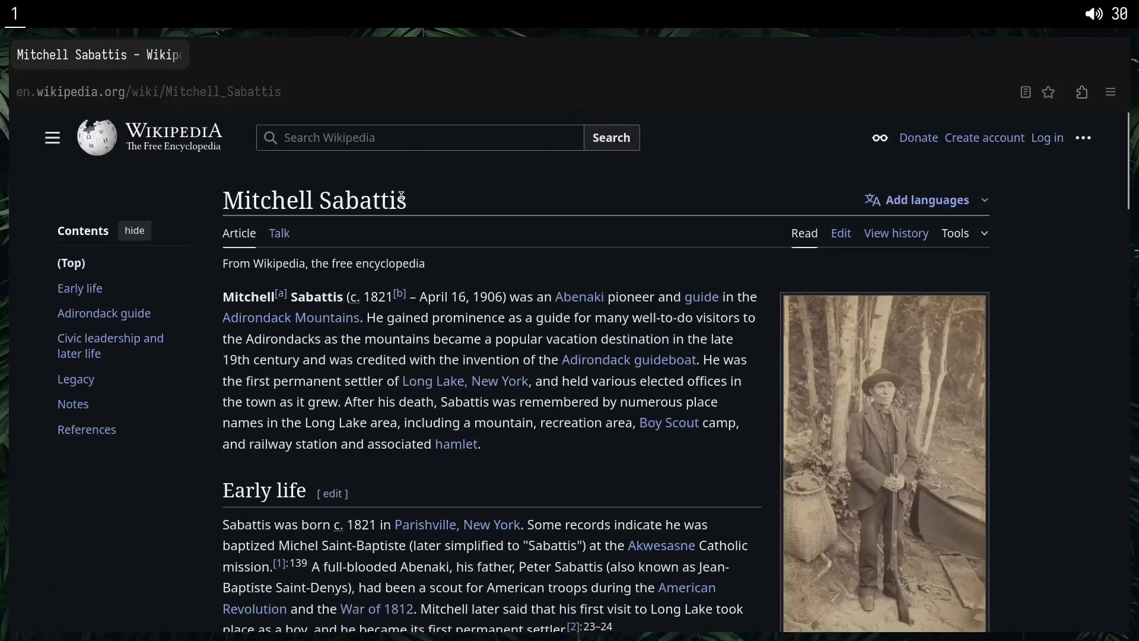
key(shift+g)
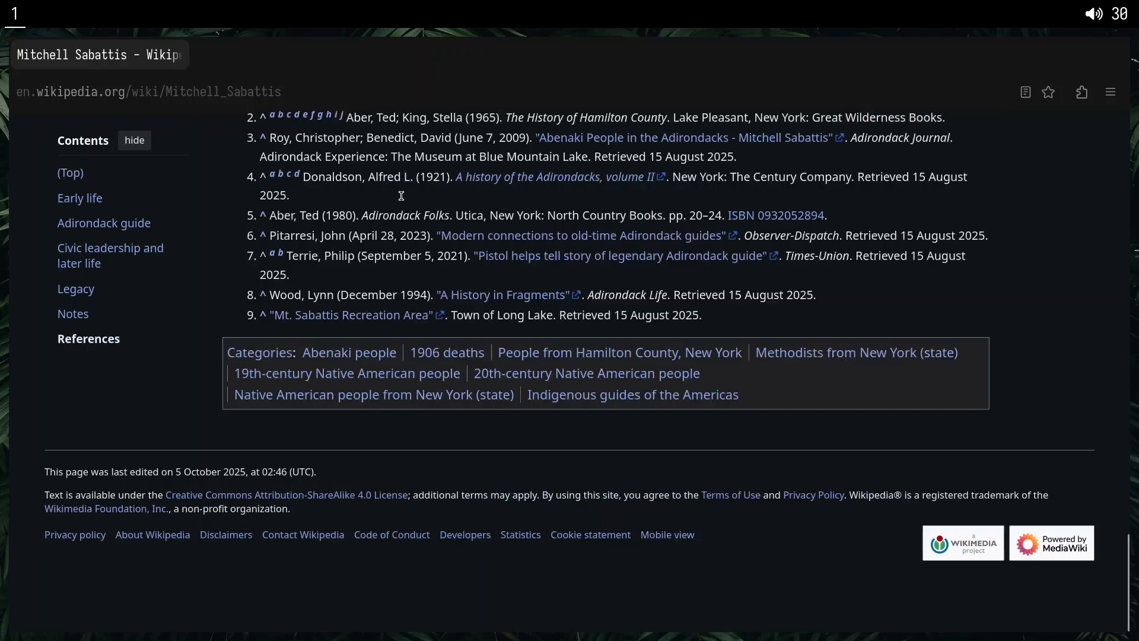
key(shift+h)
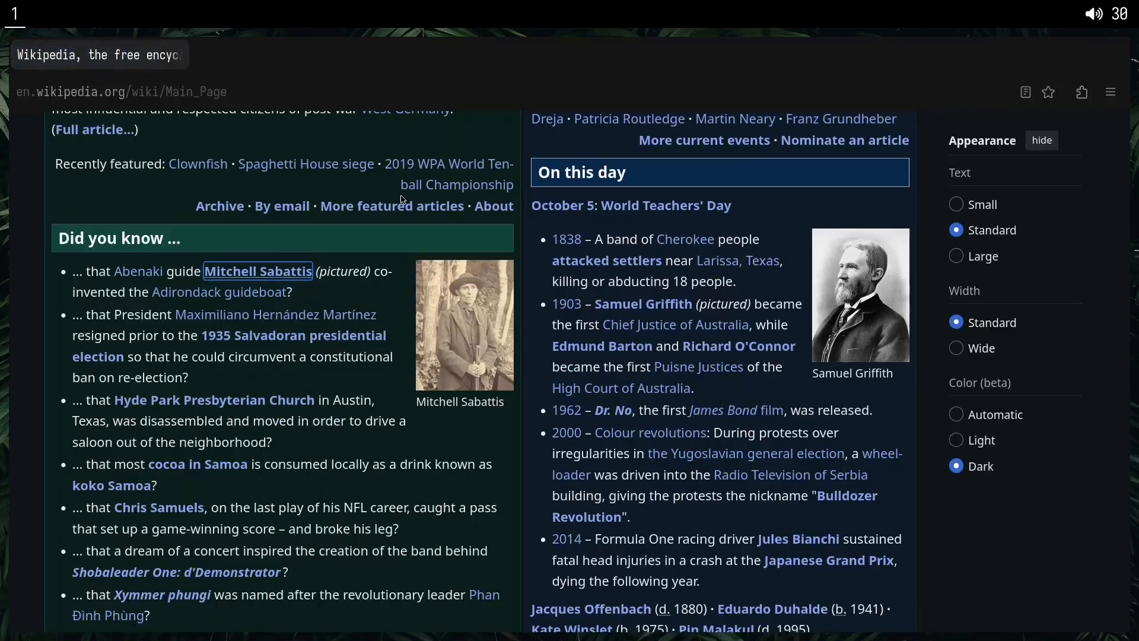
Open the 1838 article from the On this day section using keyboard link hints.
key(k)
key(k)
key(j)
key(j)
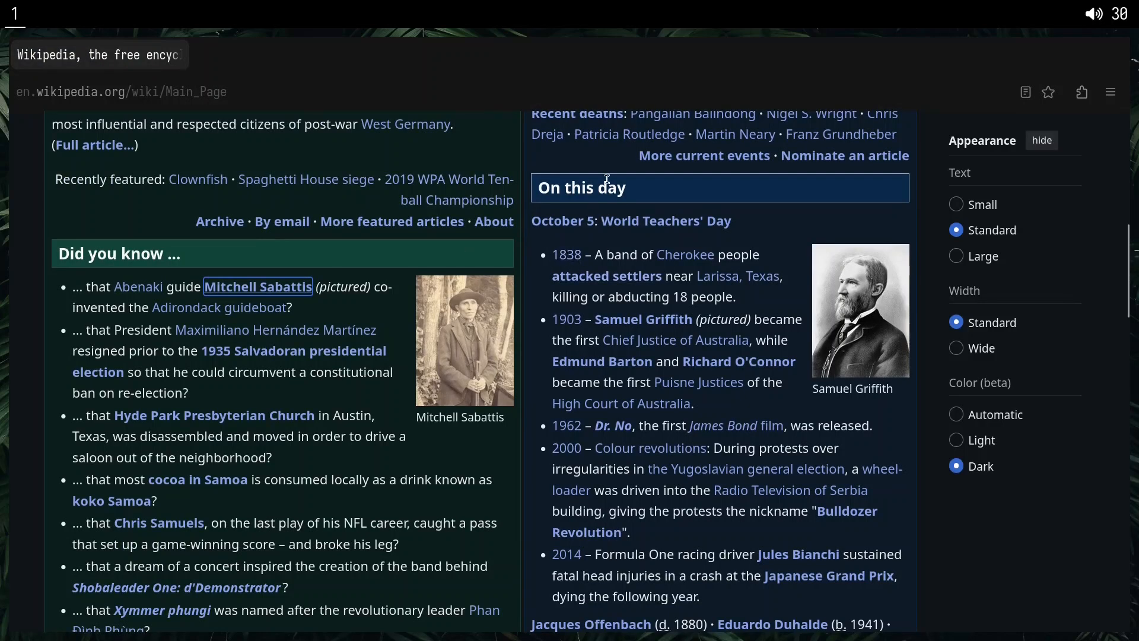
key(f)
key(c)
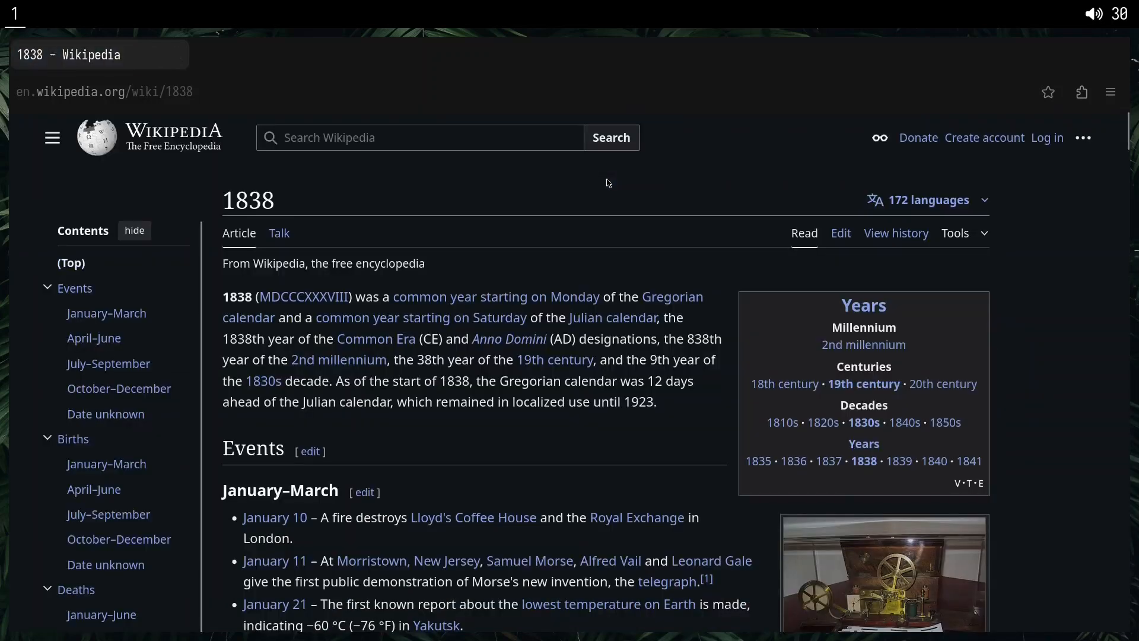
Skim the beginning of the 1838 article with the keyboard and return to the Wikipedia main page.
key(j)
key(j)
key(j)
key(j)
key(k)
key(k)
key(k)
key(shift+h)
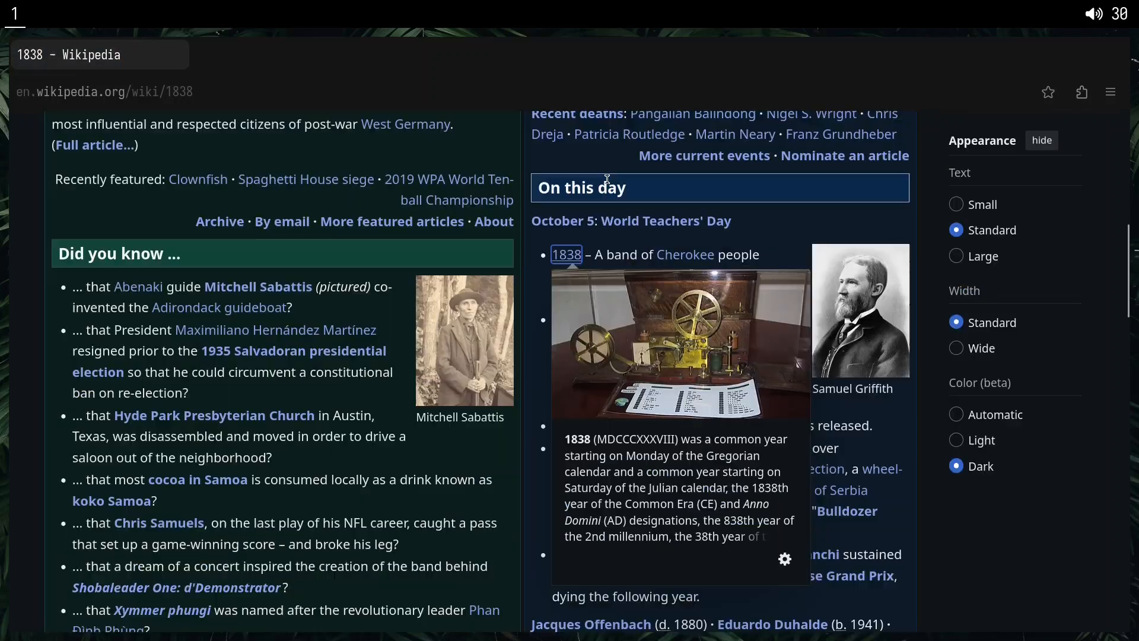
Look over the main page down to Today's featured picture, and reopen the 1838 article from the On this day section.
key(j)
key(j)
key(j)
key(j)
key(j)
key(j)
key(j)
key(j)
key(j)
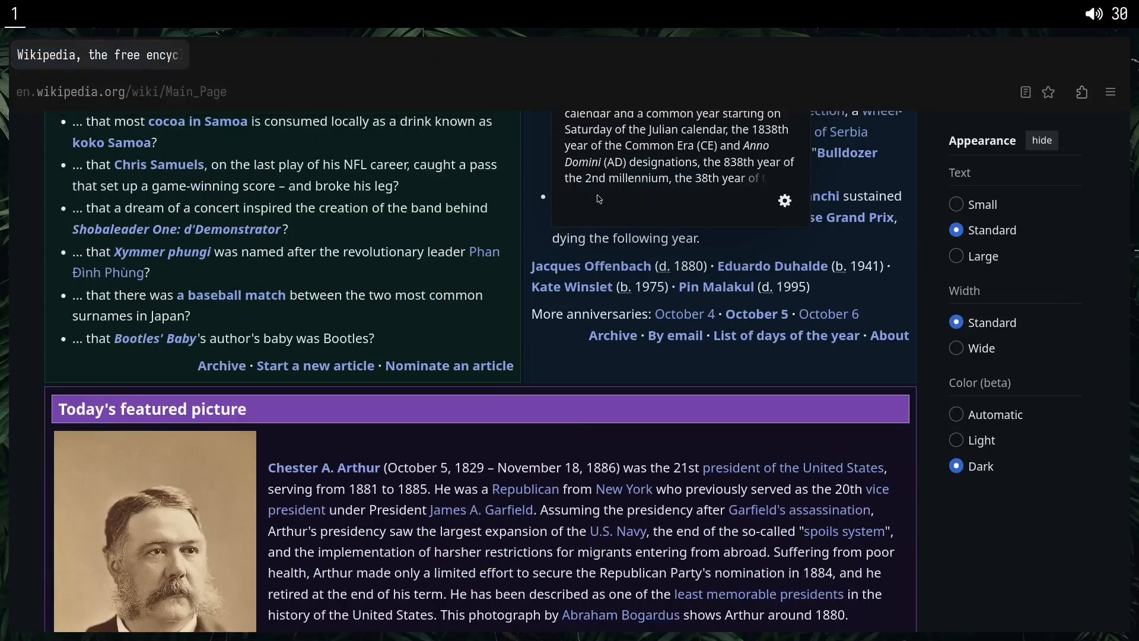
scroll(515, 202, up, 2)
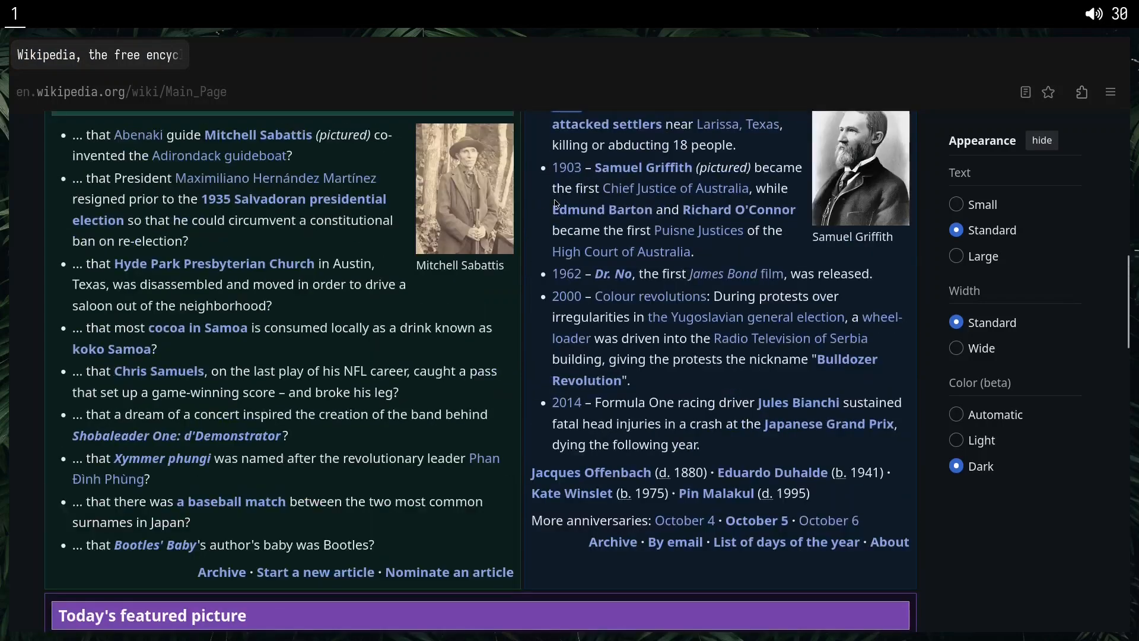
scroll(555, 222, up, 1)
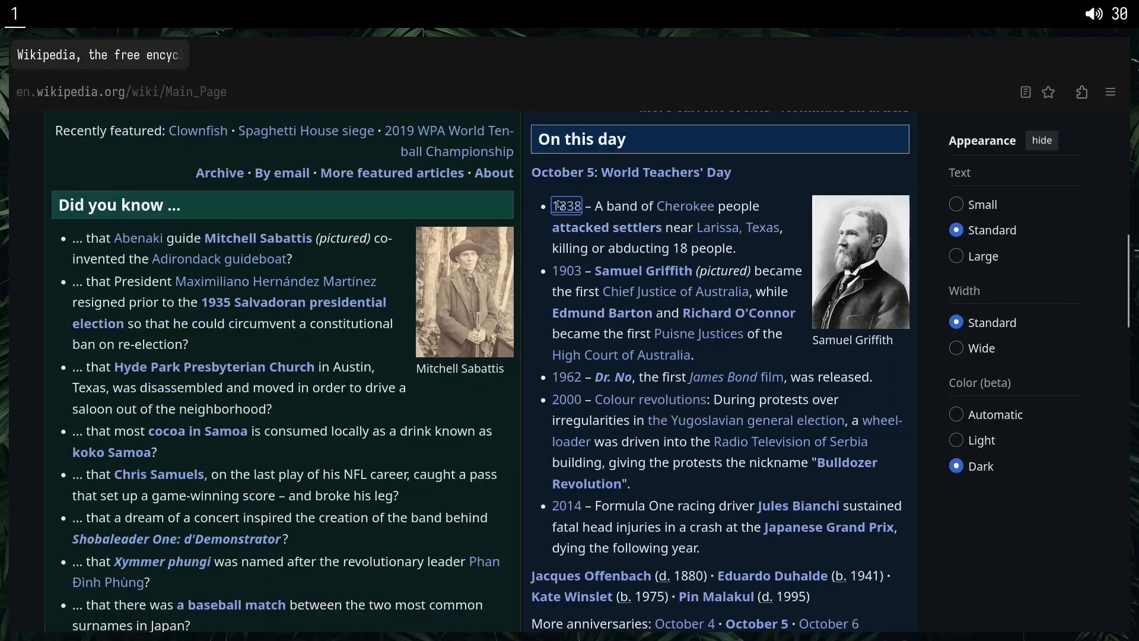
click(566, 209)
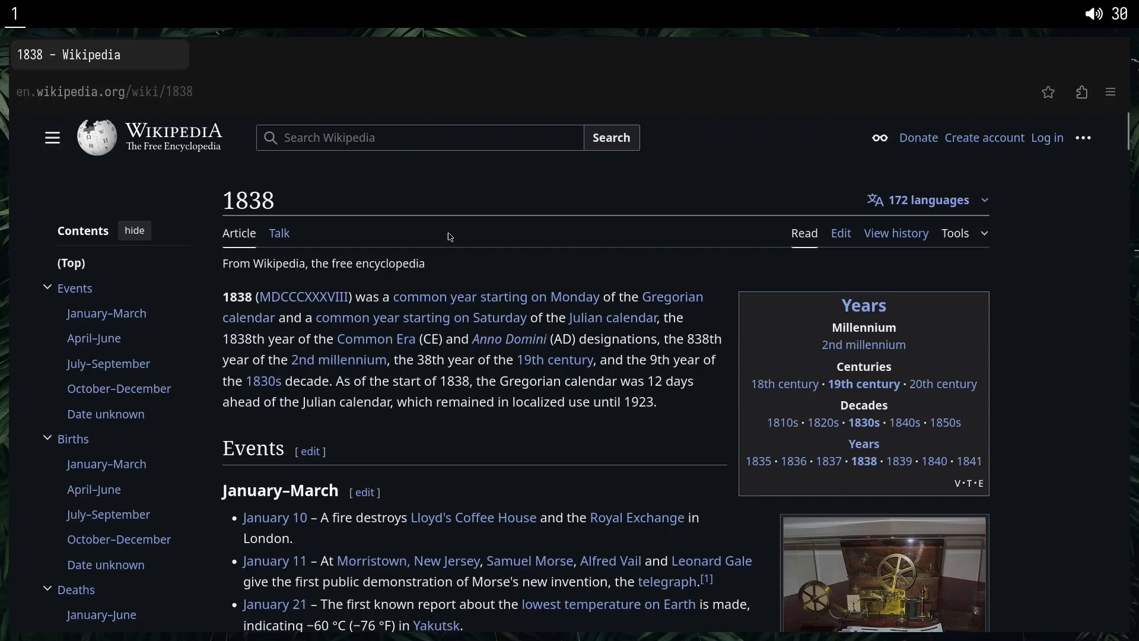
Go back to the Wikipedia main page, forward to the 1838 article, and back to the main page again.
right_click(498, 253)
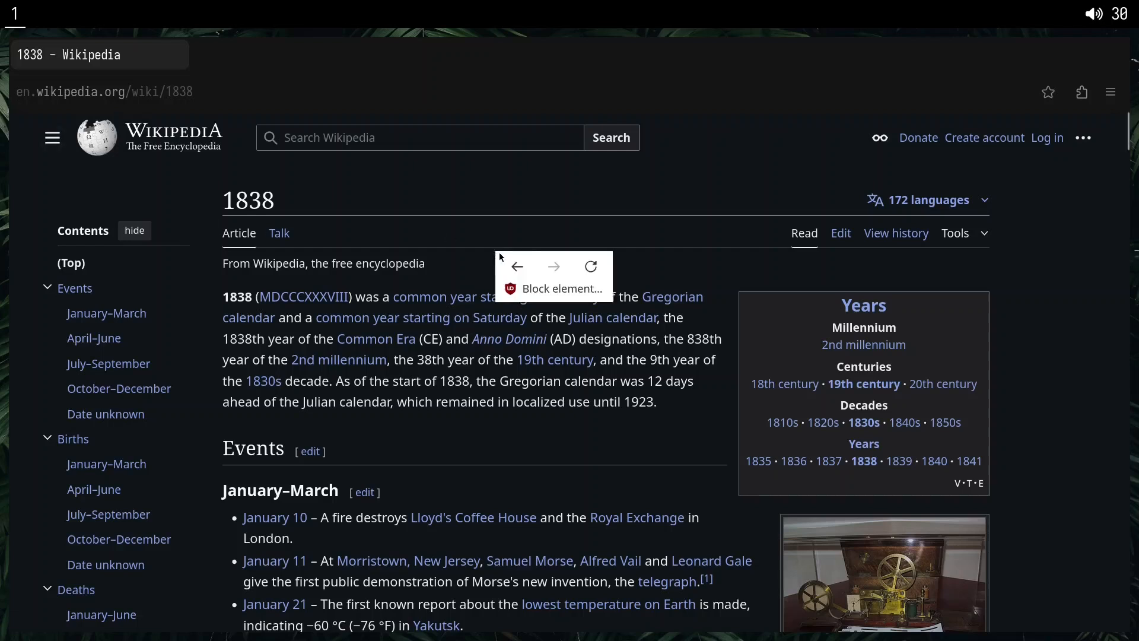
click(521, 274)
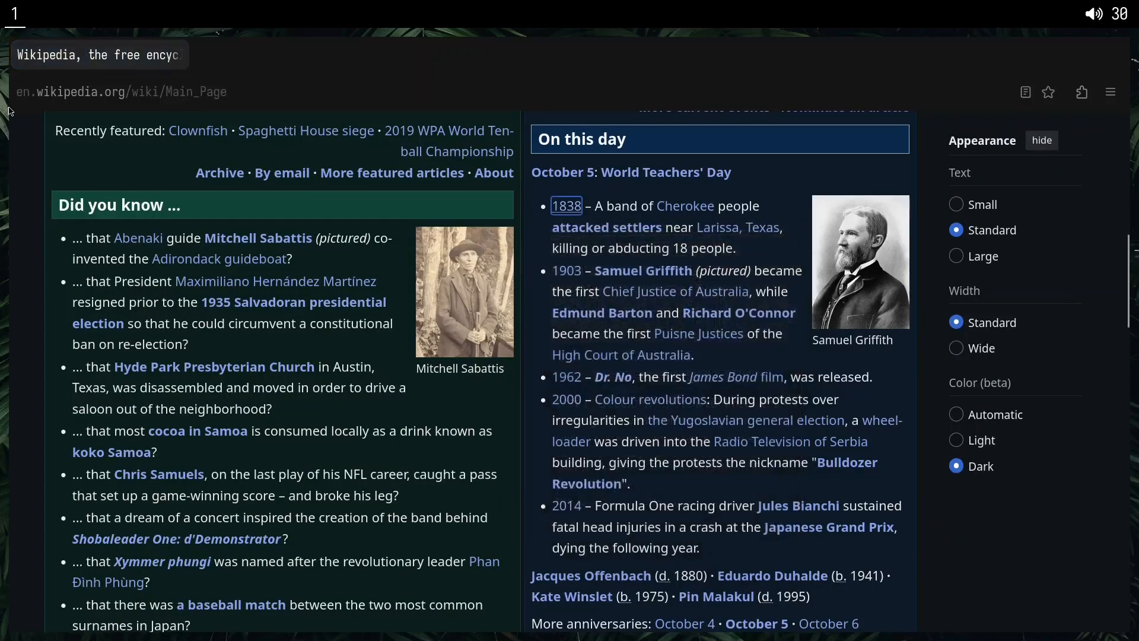
right_click(390, 266)
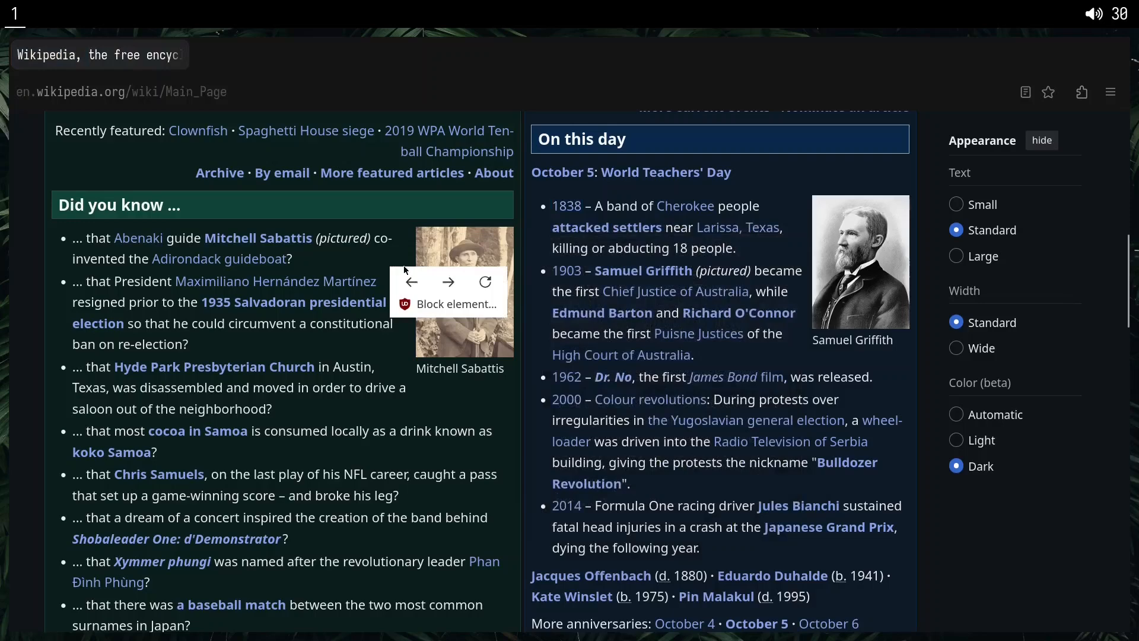
click(447, 281)
right_click(452, 274)
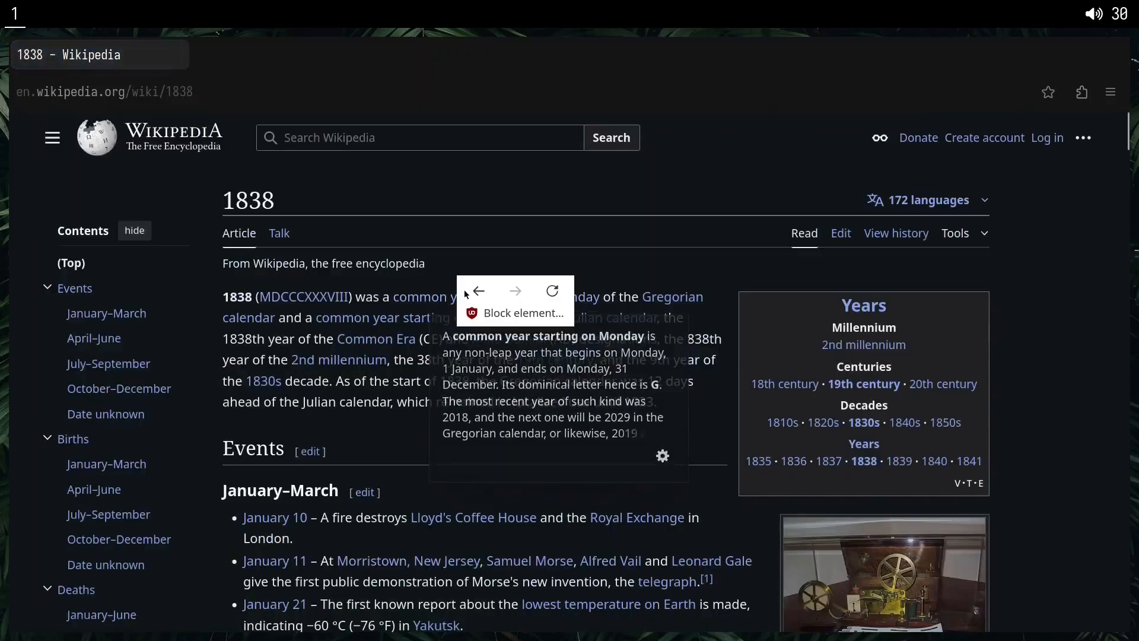
click(471, 287)
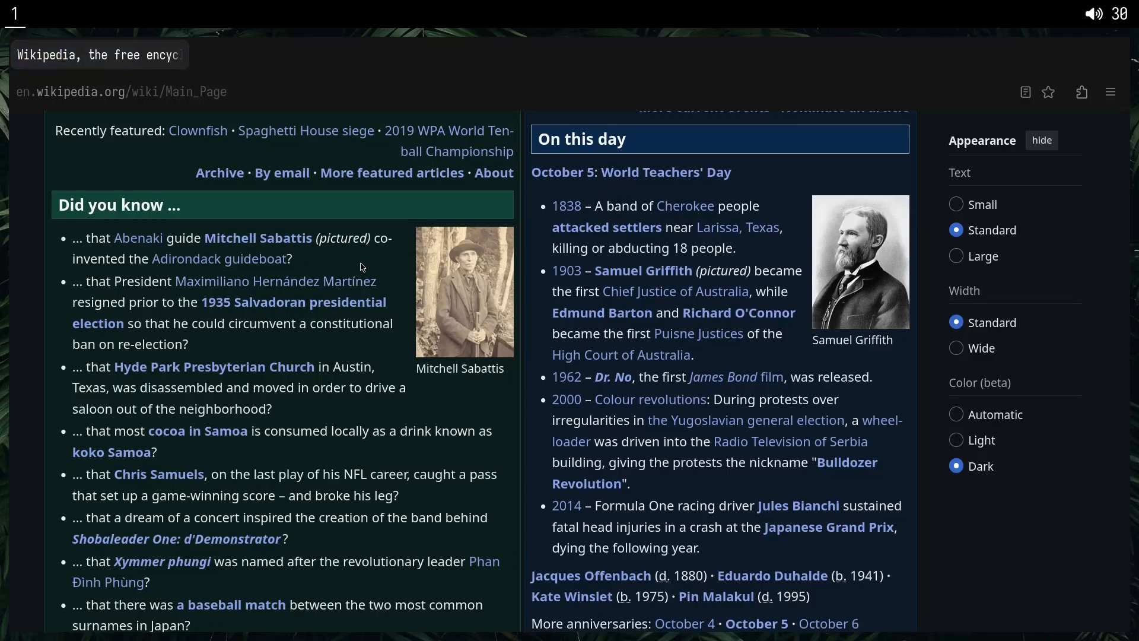
Reopen the English edition from the Wikipedia language portal and reload its main page.
right_click(346, 257)
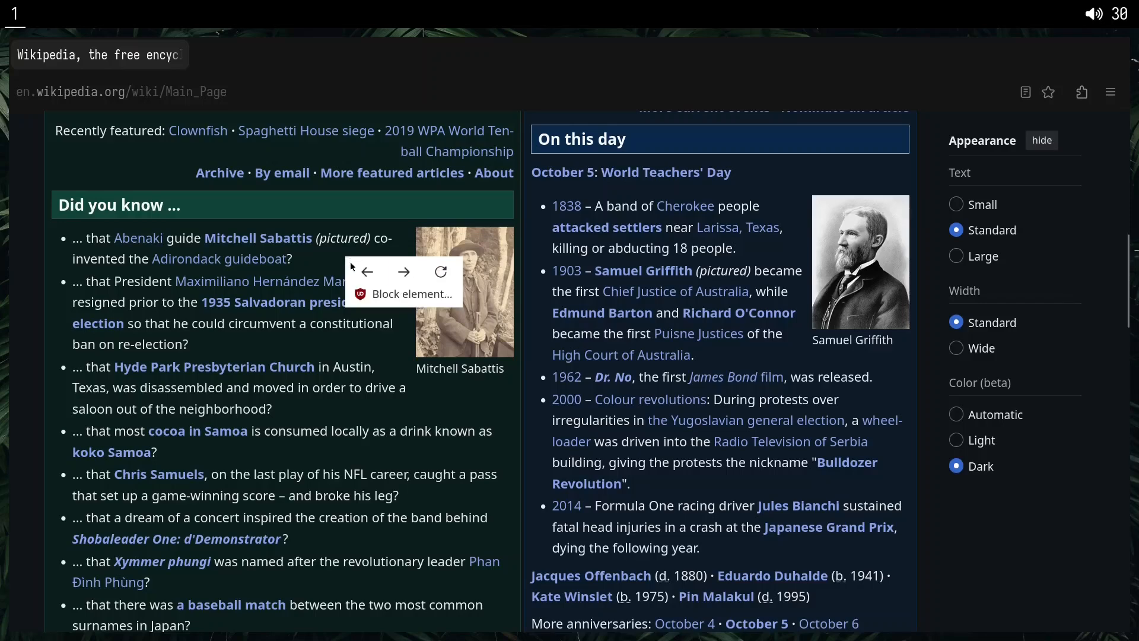
click(367, 272)
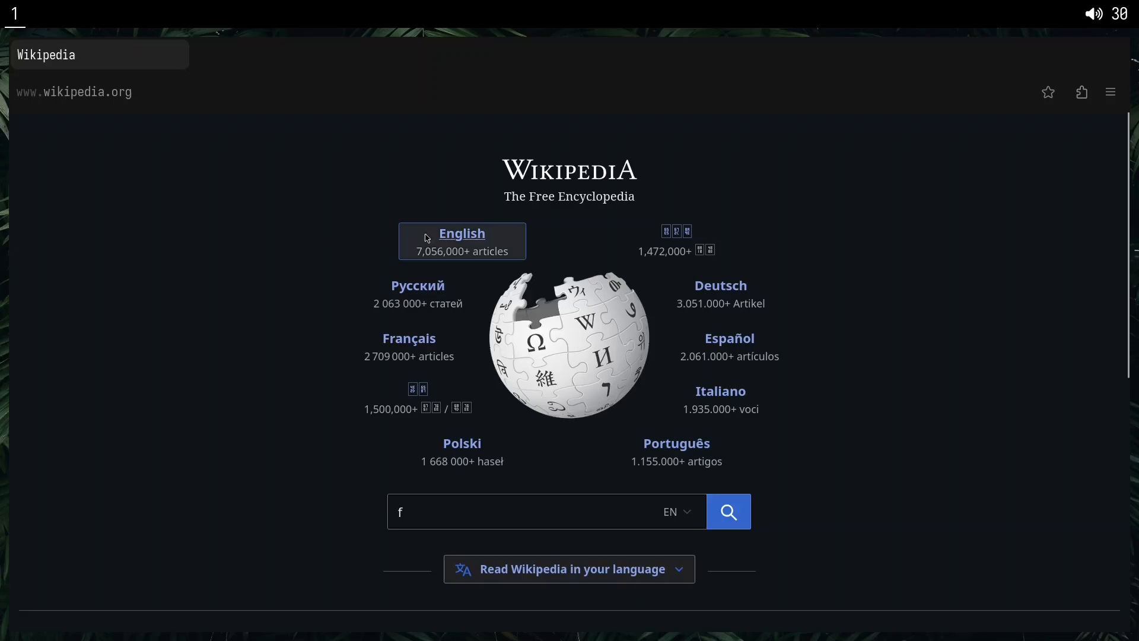
click(450, 242)
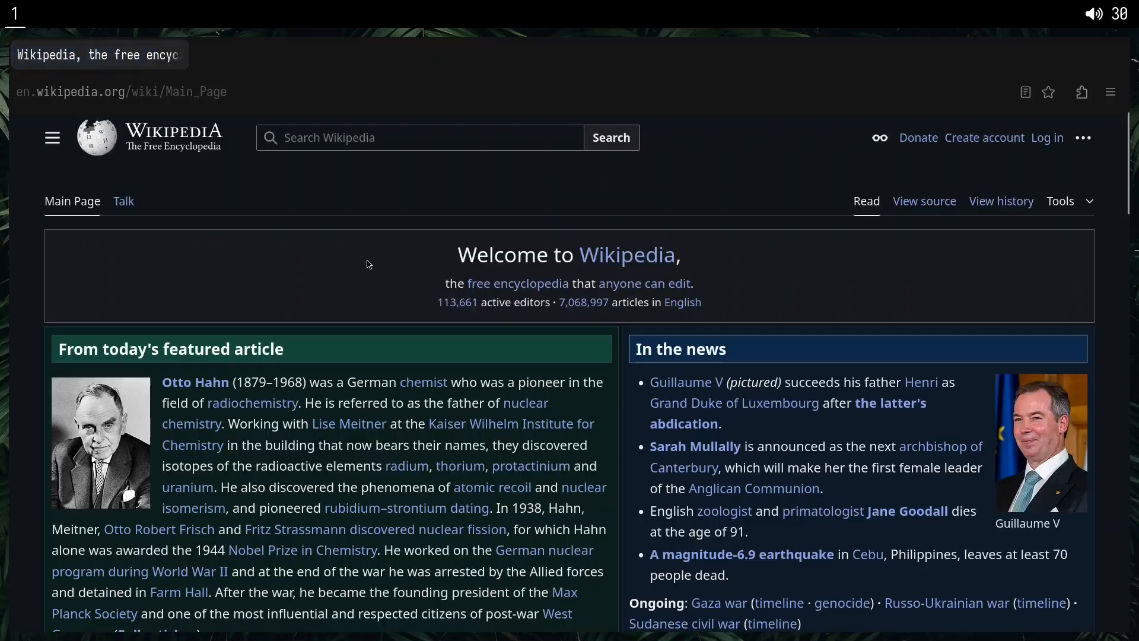
right_click(304, 237)
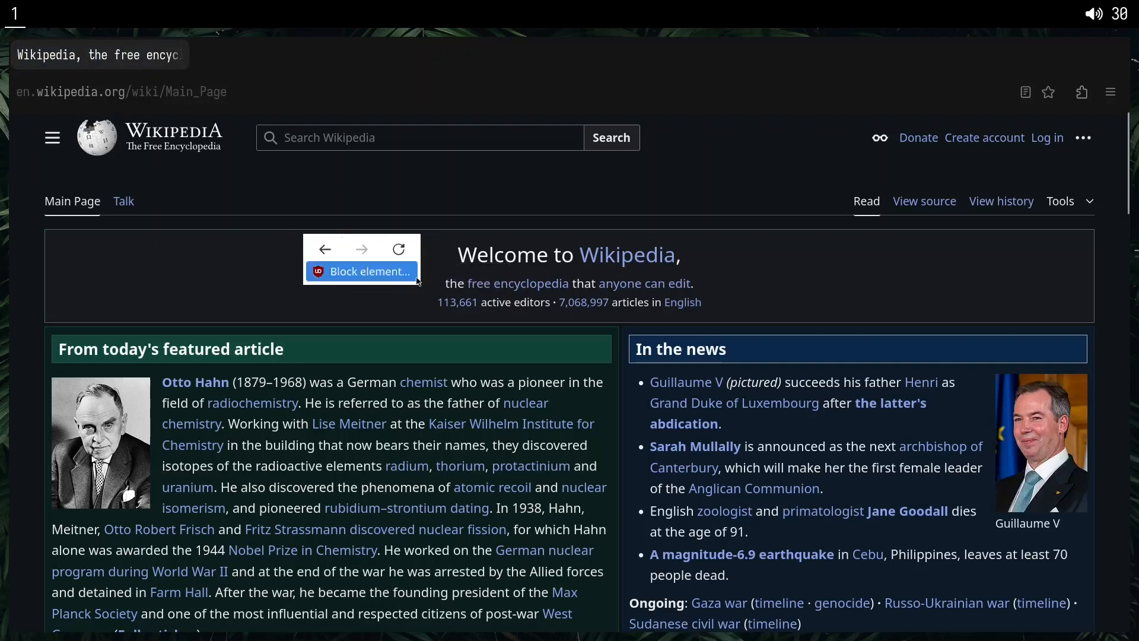
click(398, 256)
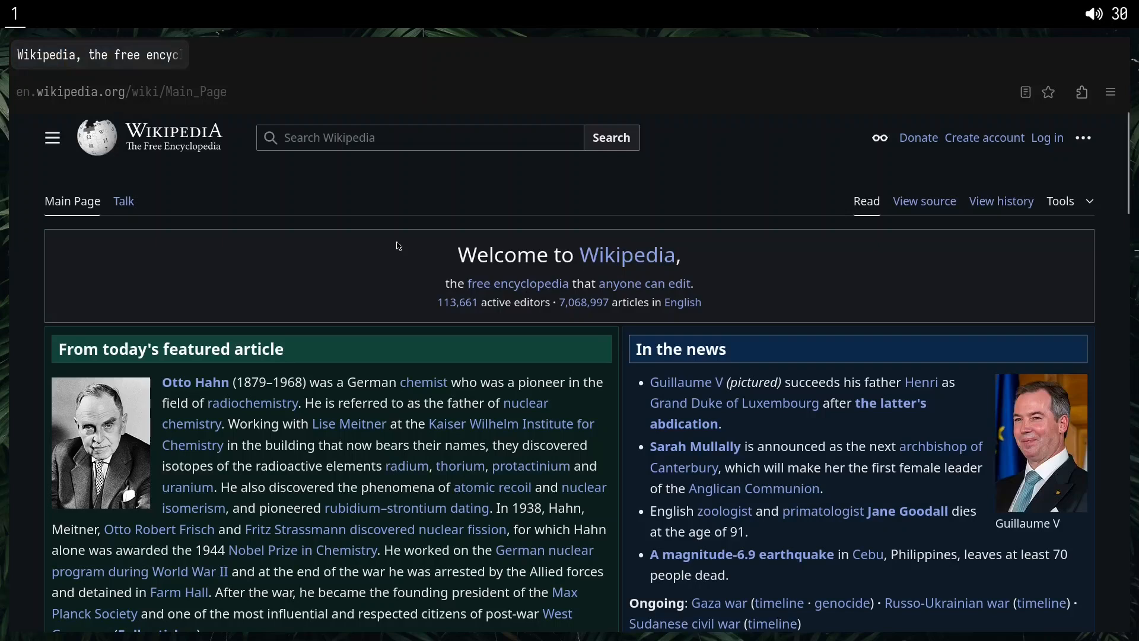
Return to the language portal once more and open the English main page again.
right_click(400, 246)
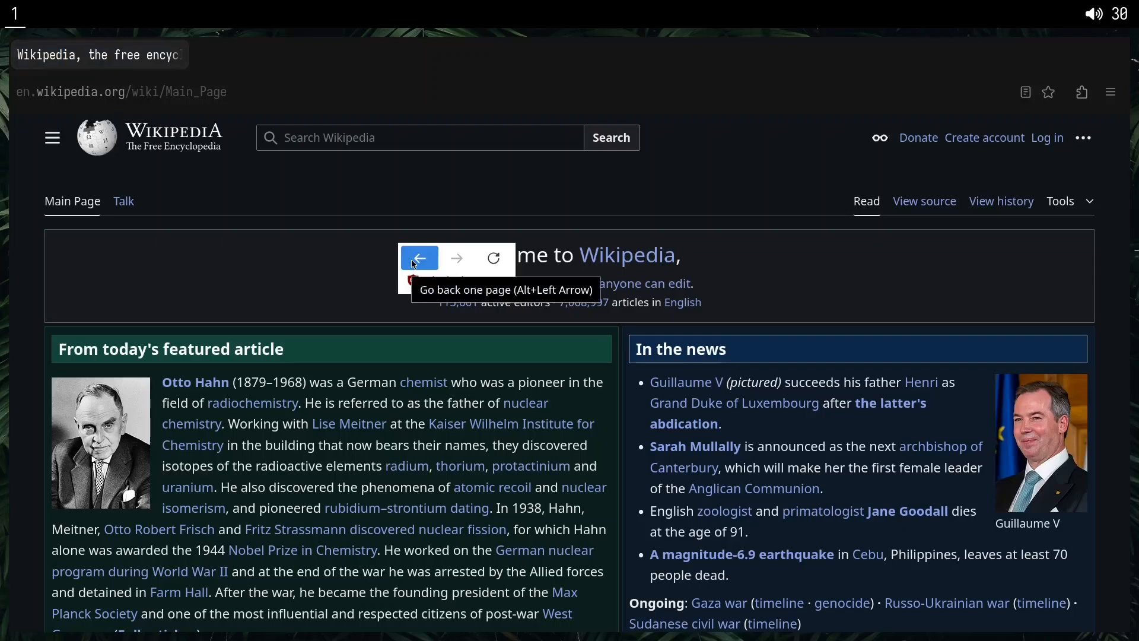
click(414, 261)
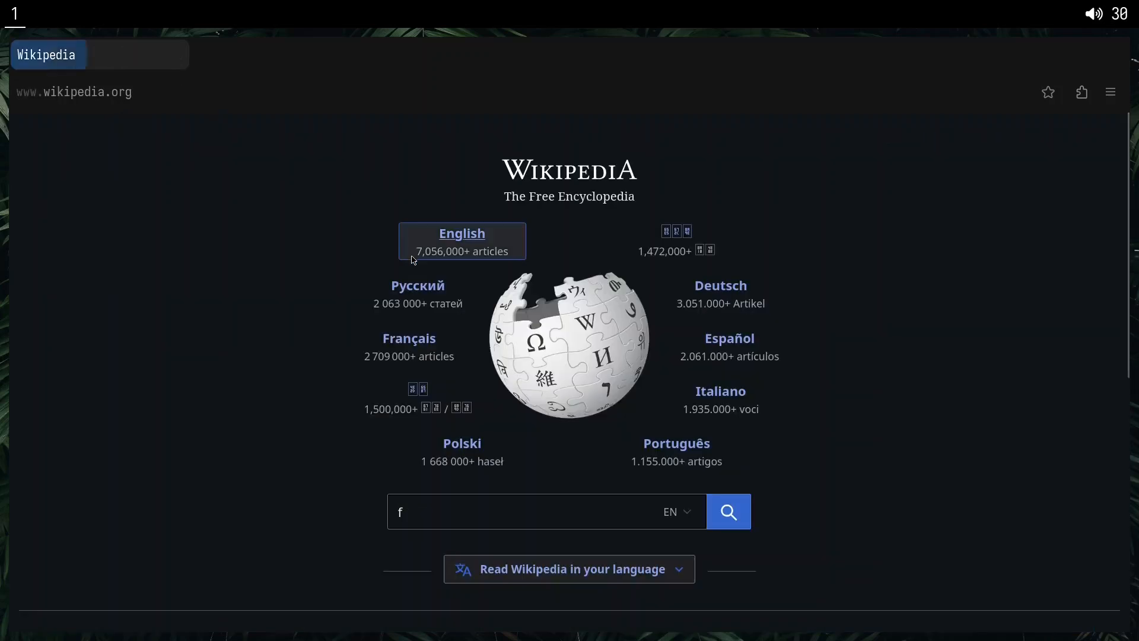
click(471, 248)
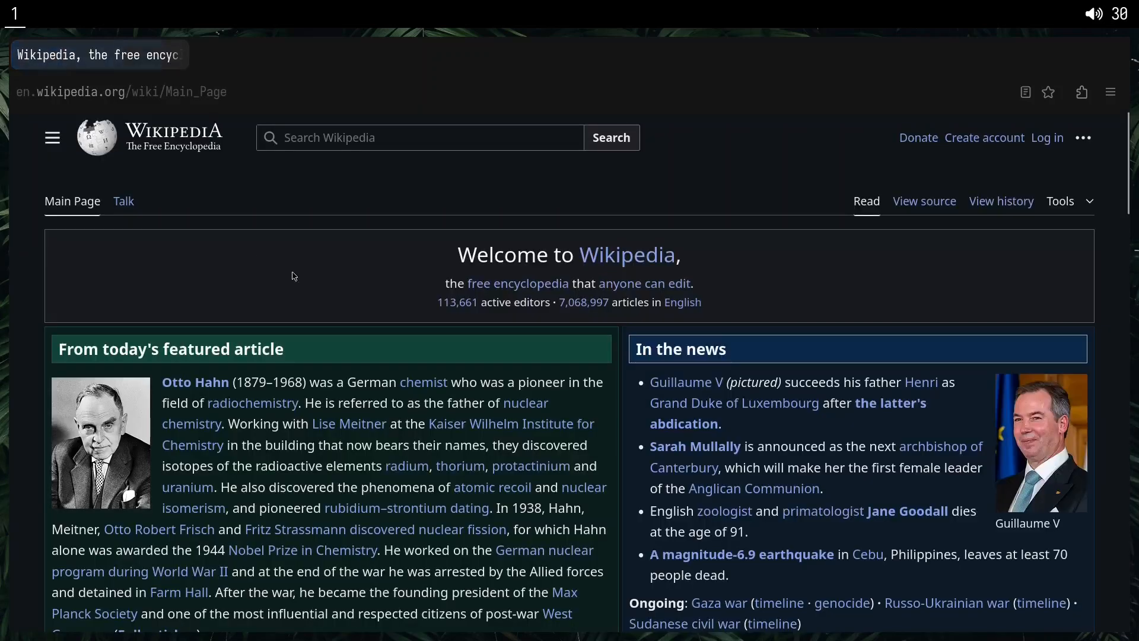
Go back through the browsing history to about:preferences, and forward again to the English Wikipedia main page.
right_click(253, 263)
click(278, 277)
right_click(257, 262)
click(277, 280)
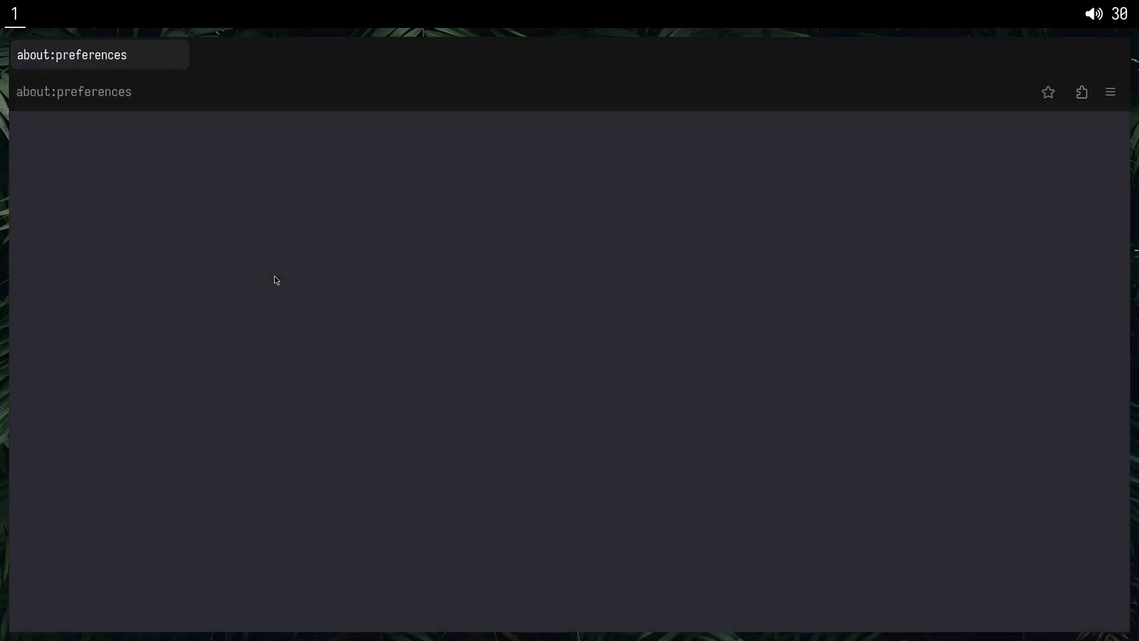
key(alt+Right)
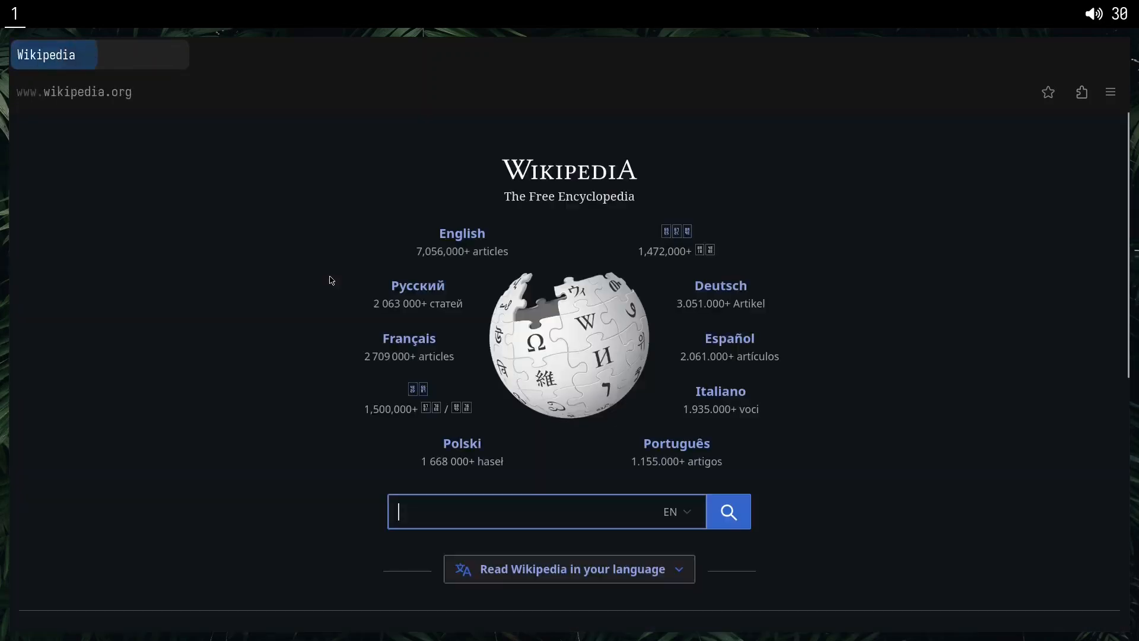
right_click(327, 275)
click(350, 290)
Reload the English Wikipedia main page several times in a row.
right_click(184, 269)
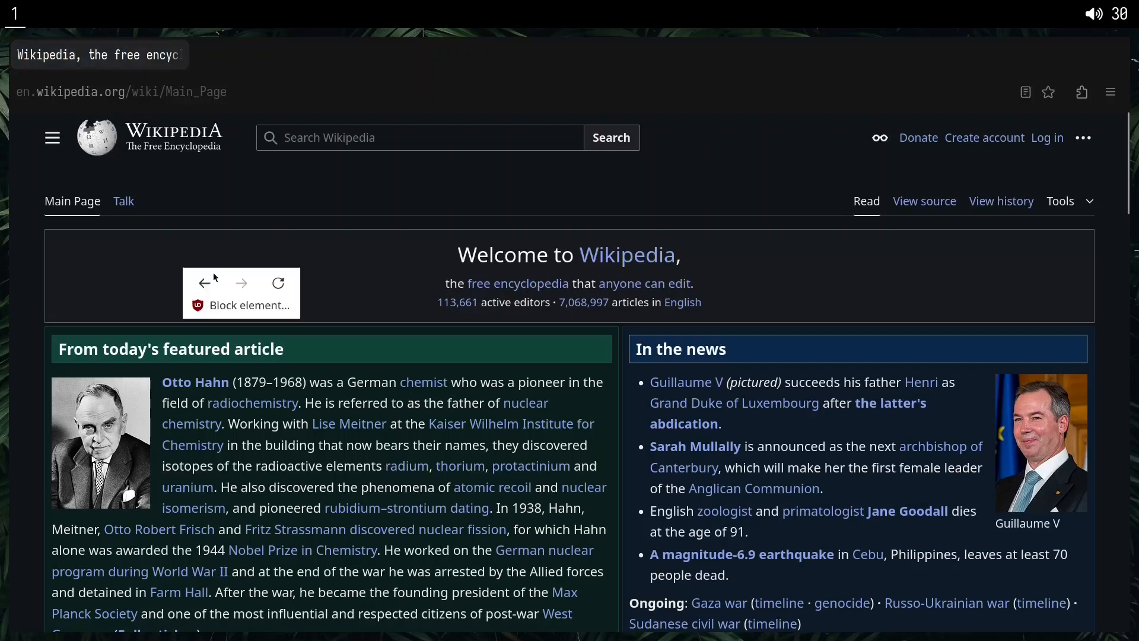
click(276, 280)
right_click(245, 248)
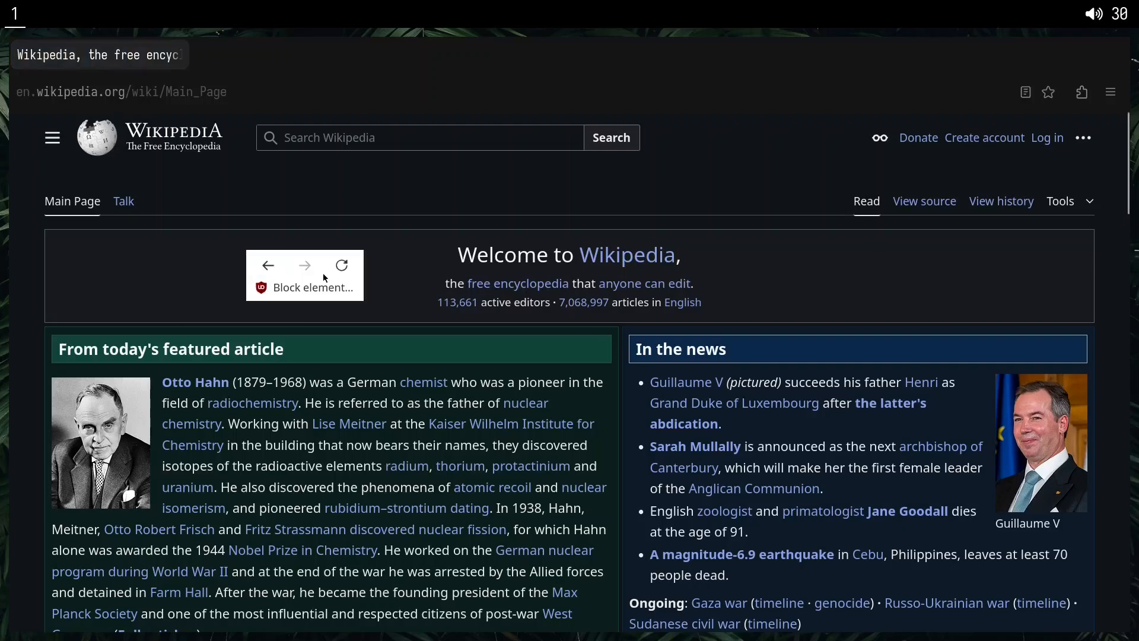
click(335, 269)
right_click(330, 257)
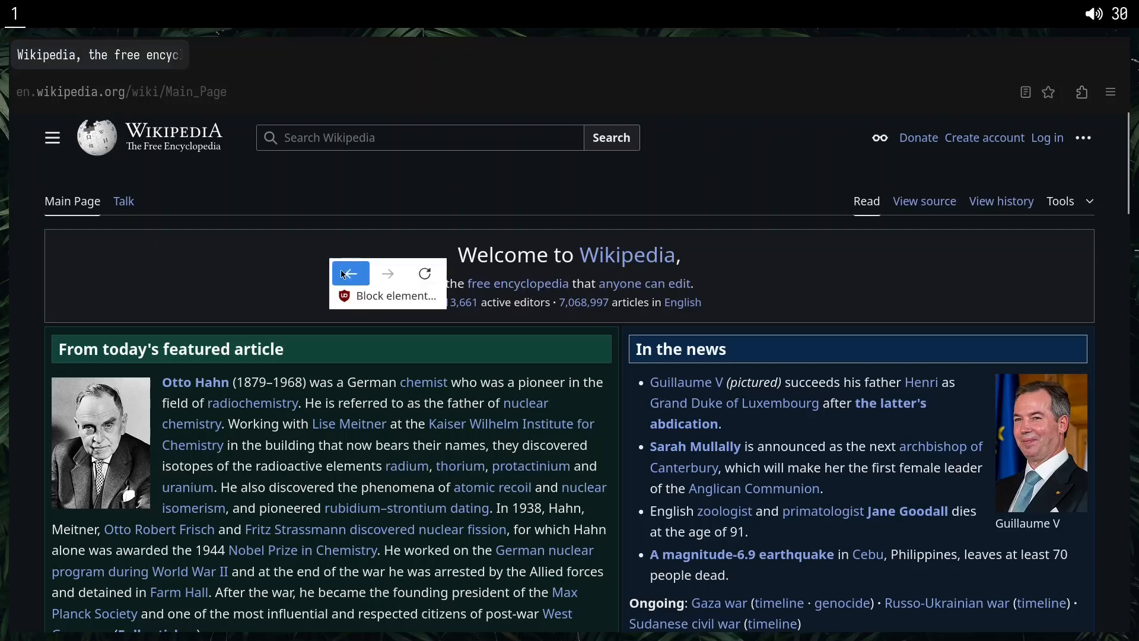
click(387, 271)
right_click(318, 265)
click(372, 289)
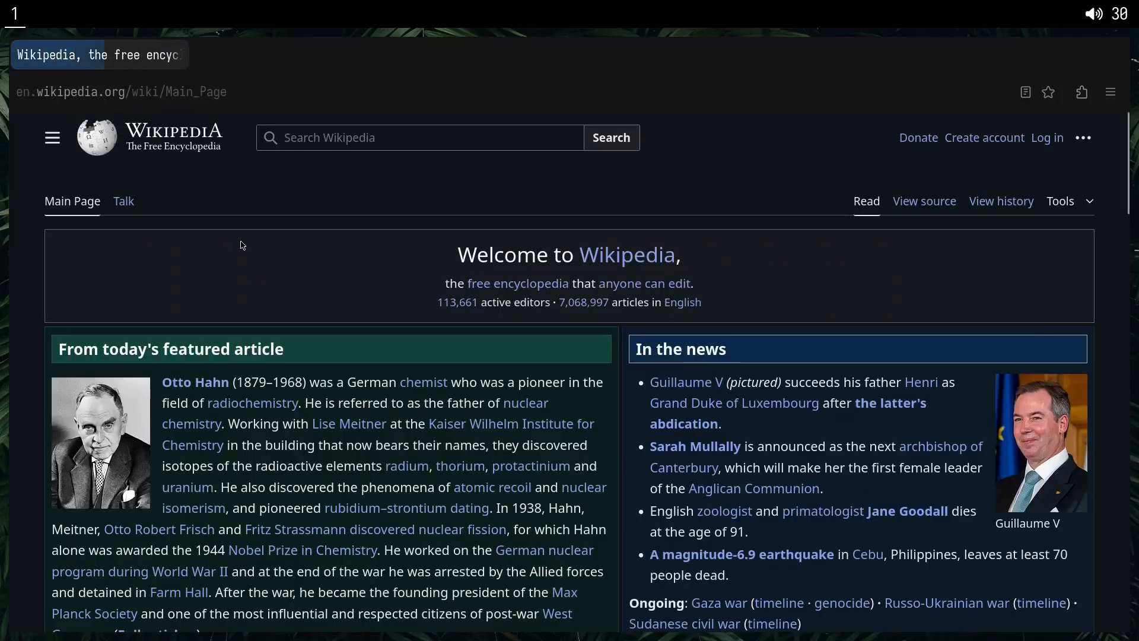
Go back through the browsing history from English Wikipedia past the language portal to the Google homepage.
right_click(242, 244)
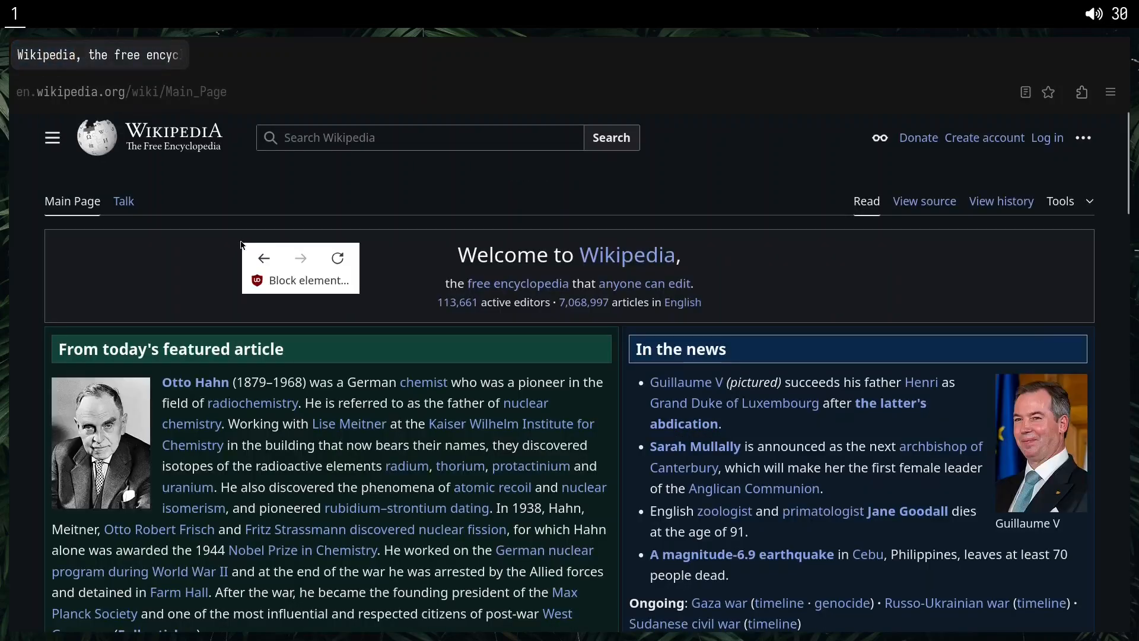
click(278, 262)
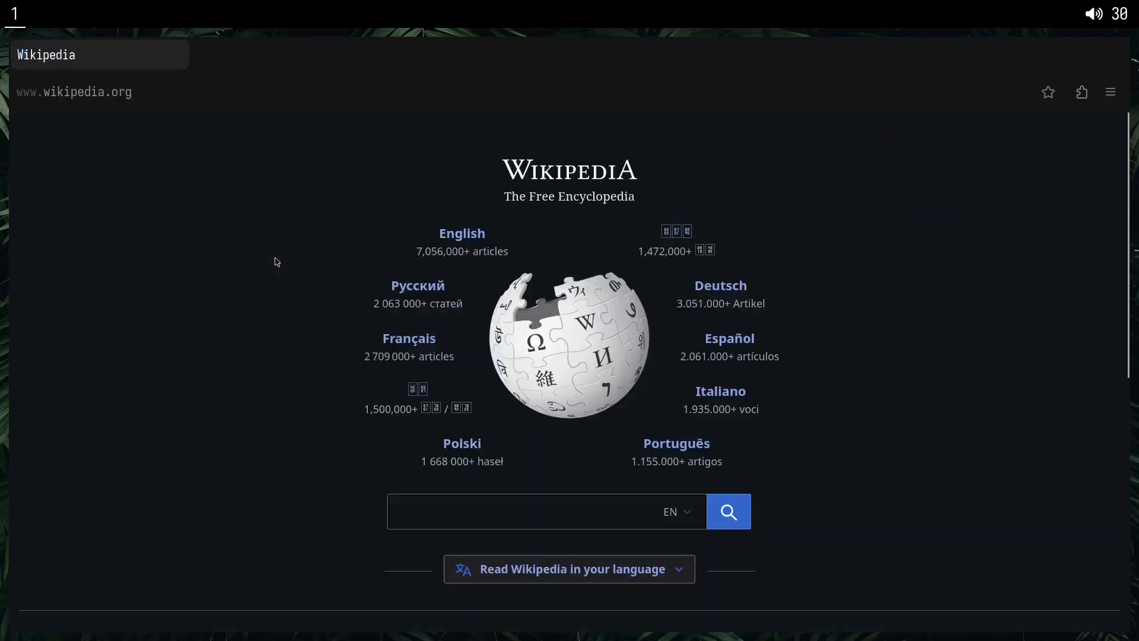
key(alt+Left)
middle_click(305, 62)
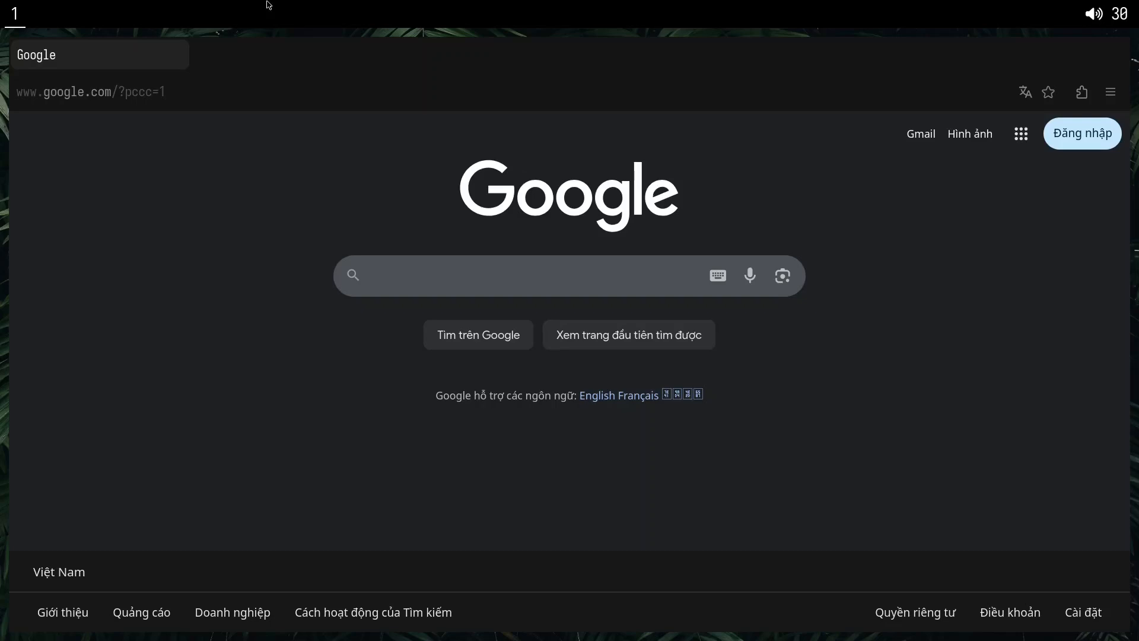
key(alt+x)
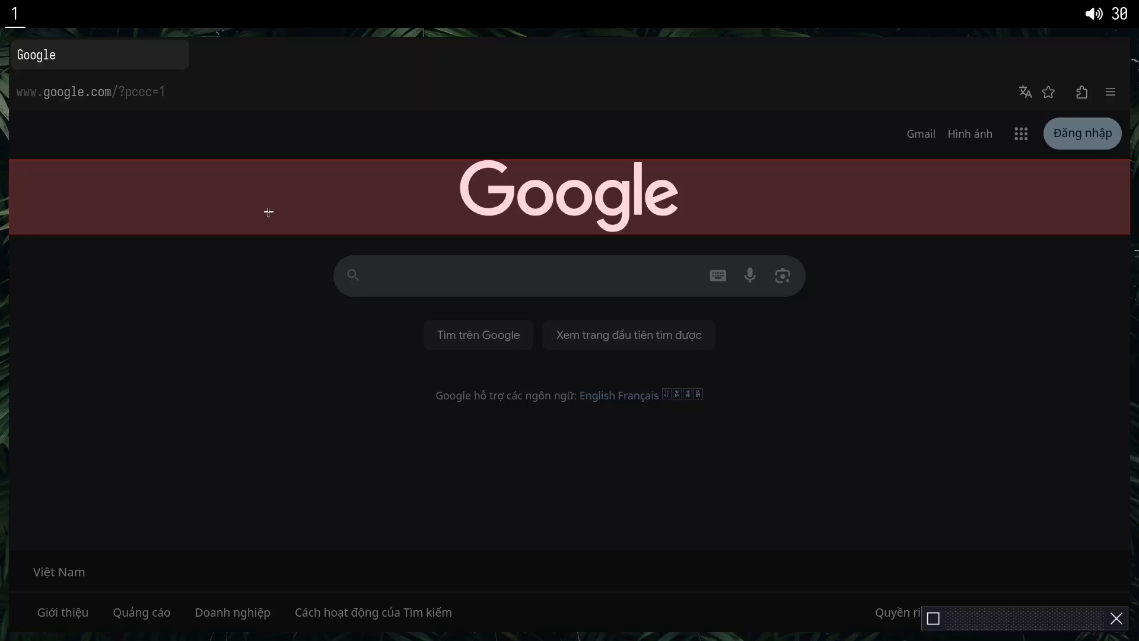
key(Escape)
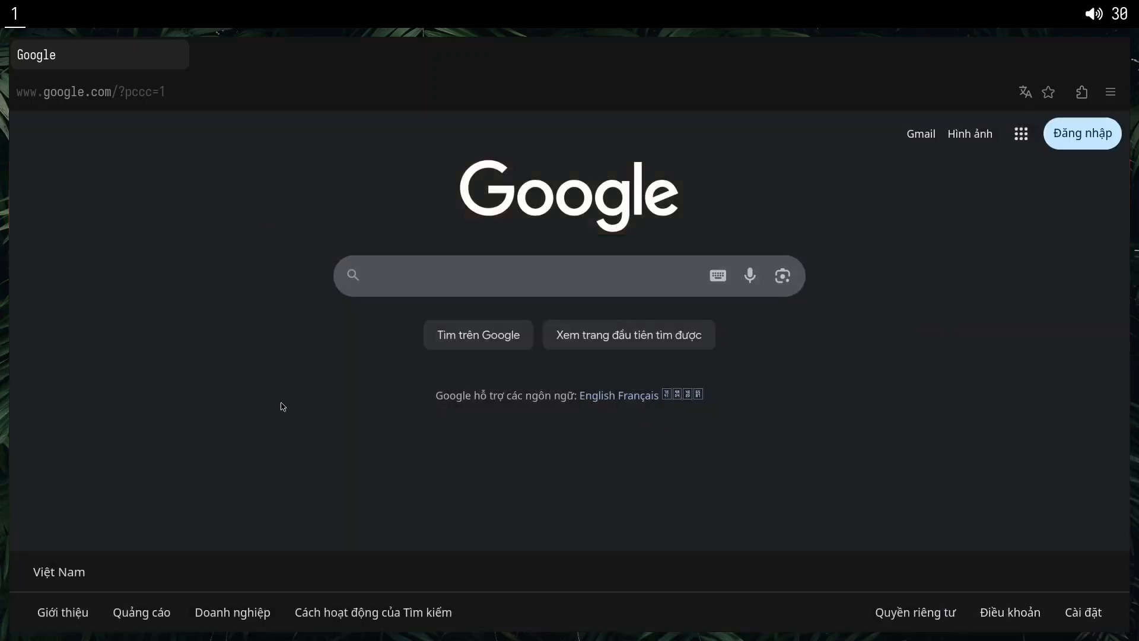
drag(438, 396, 730, 408)
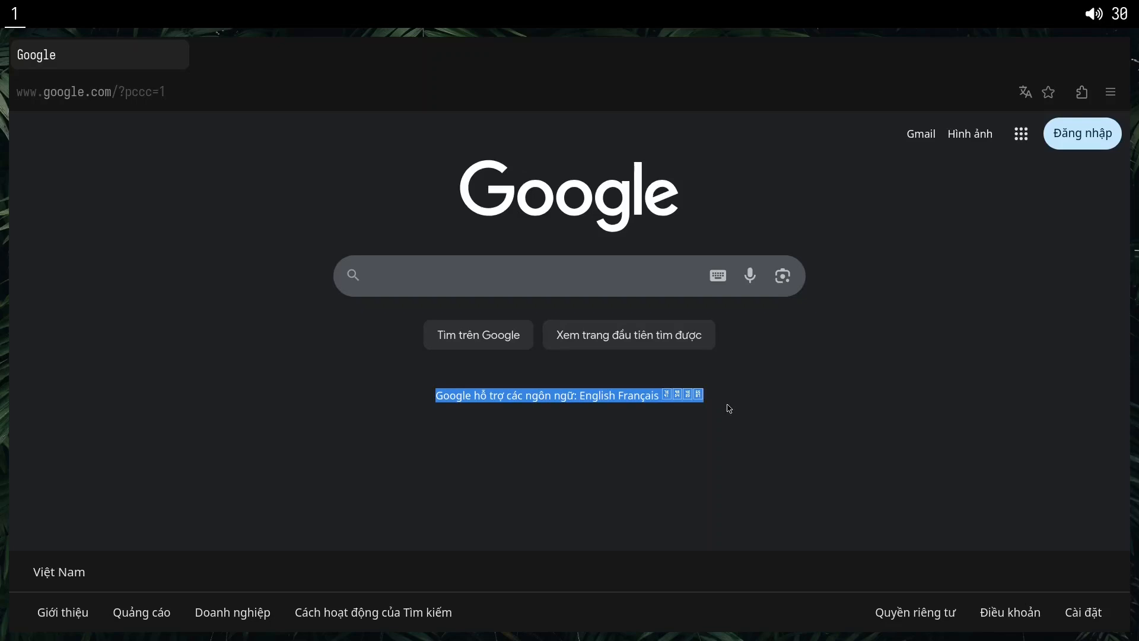
click(768, 418)
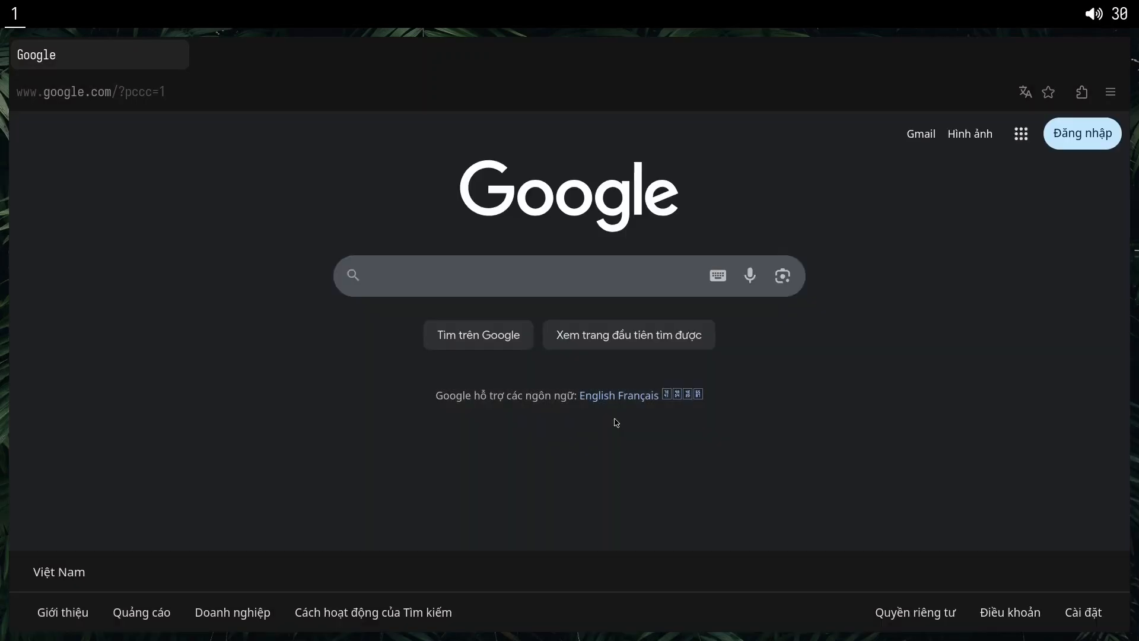
Pick the language line on the Google homepage for blocking, preview a whole-page selection, and create a cosmetic filter for only that line.
key(Print)
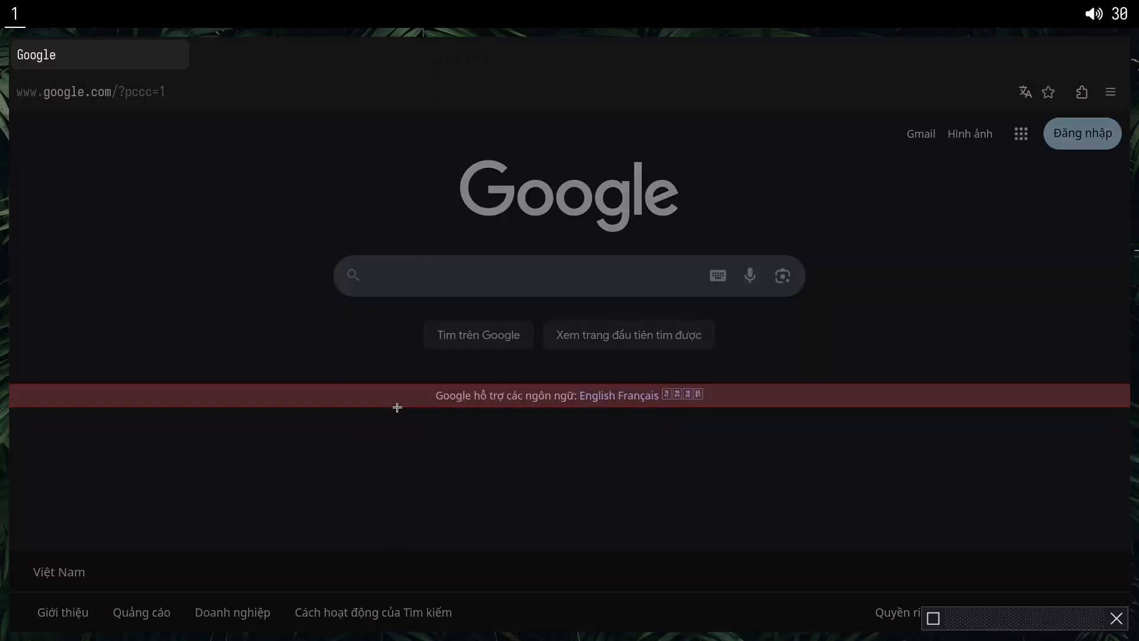
click(399, 407)
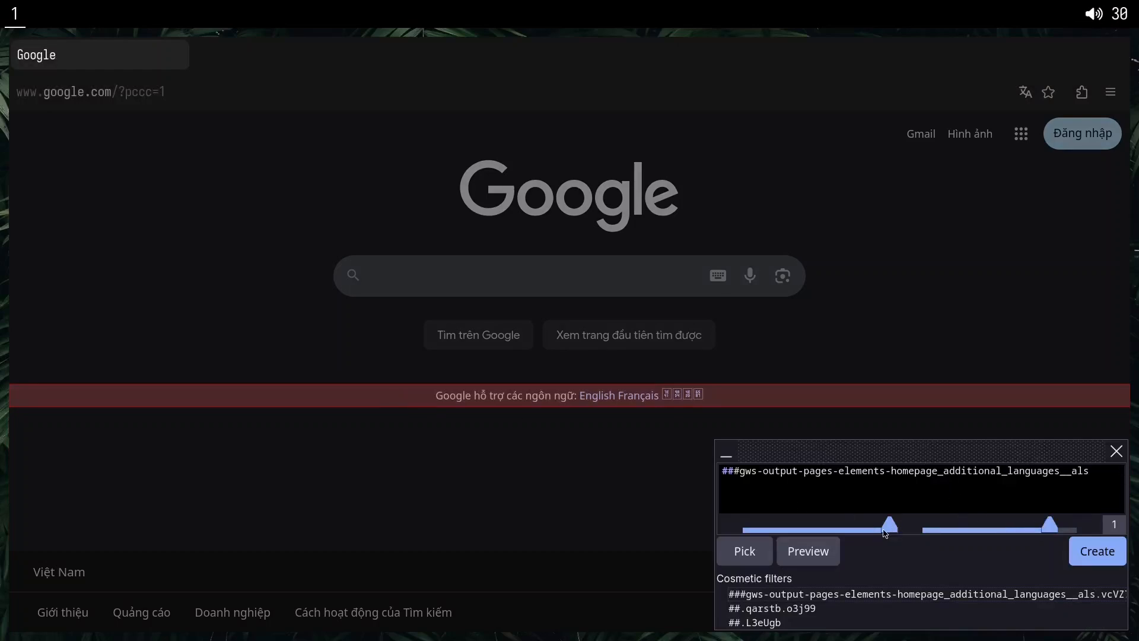
drag(868, 530, 853, 529)
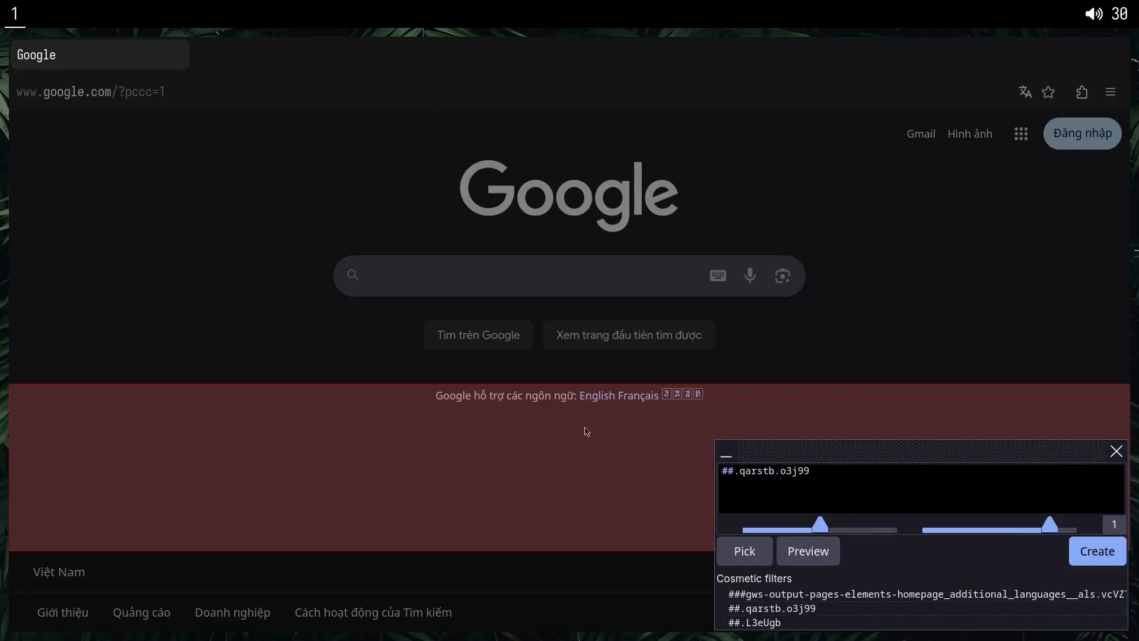
drag(853, 530, 812, 538)
drag(820, 524, 784, 525)
click(807, 552)
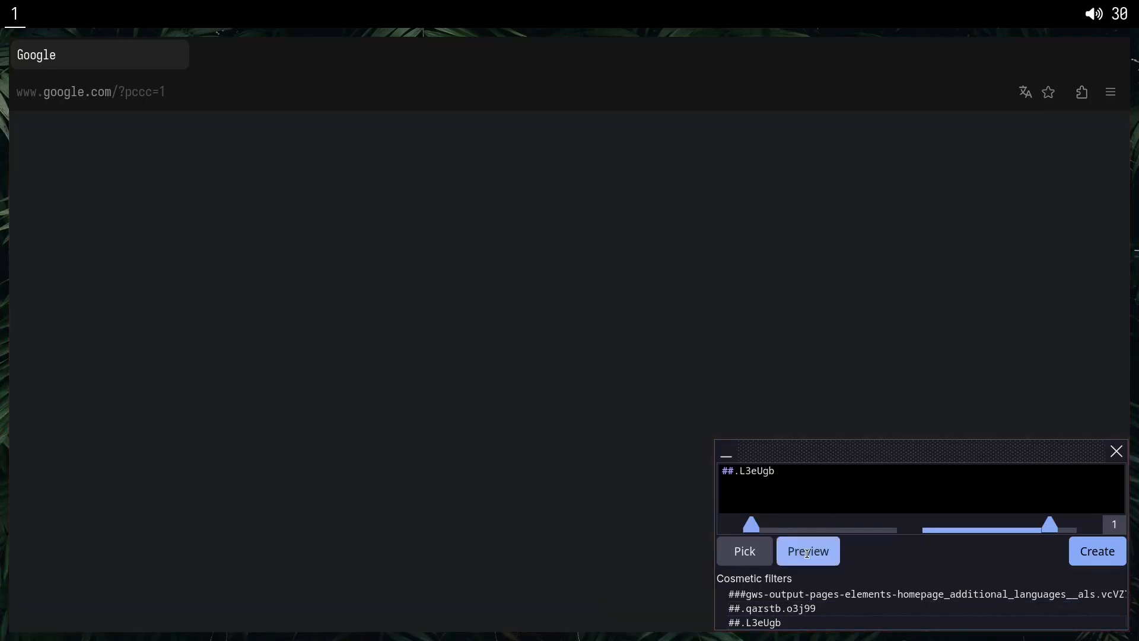
click(807, 552)
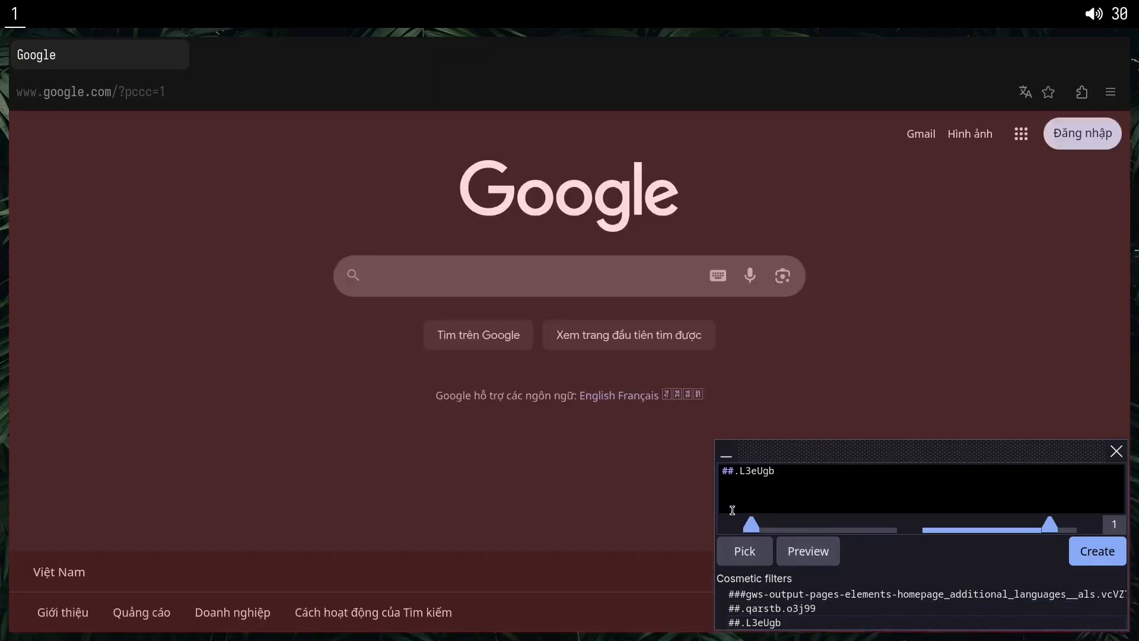
drag(758, 528, 872, 528)
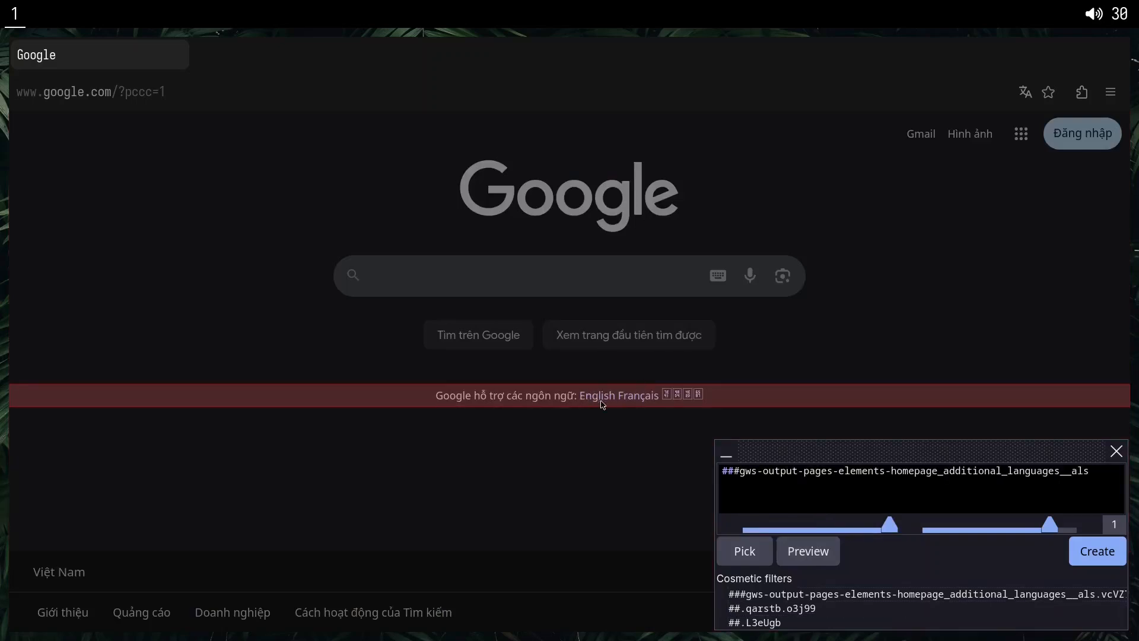
click(1090, 553)
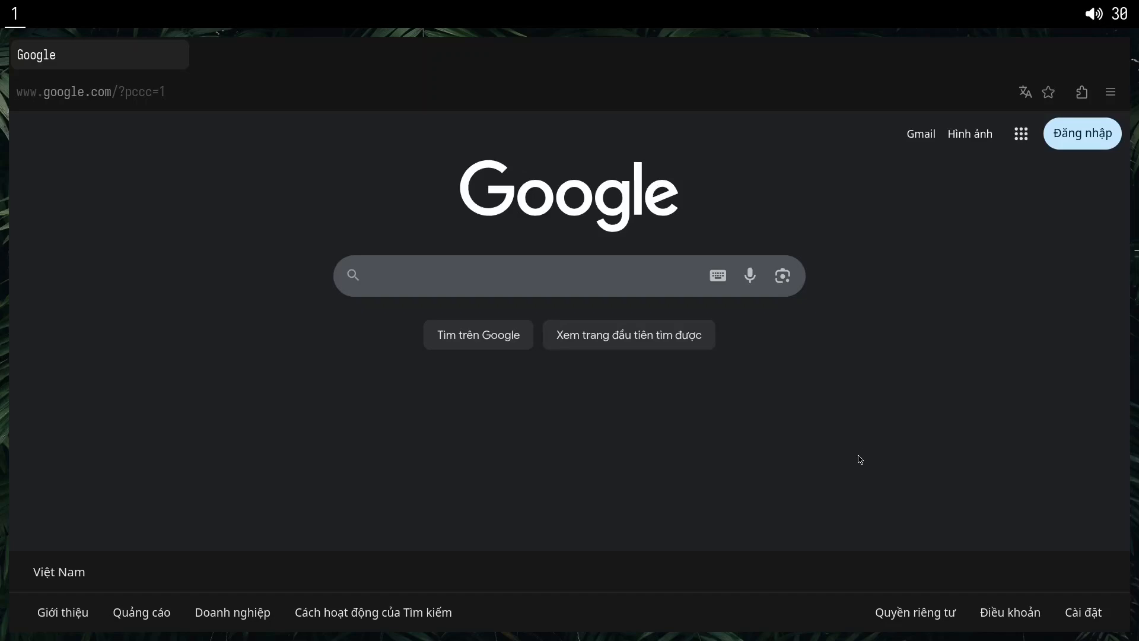
key(alt+x)
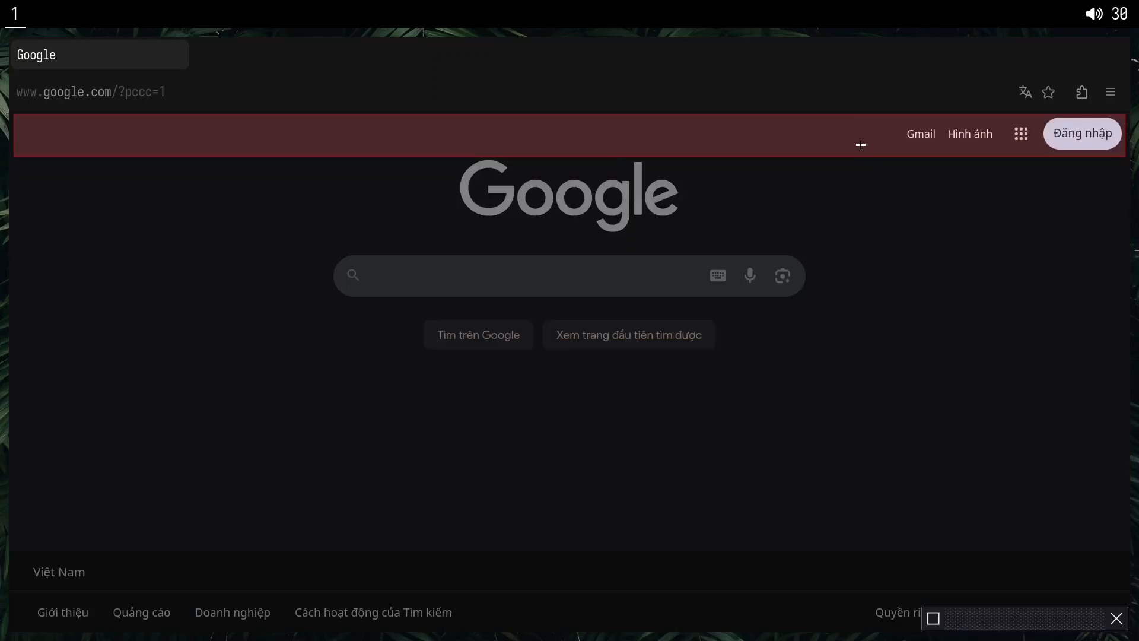
key(Escape)
key(alt+x)
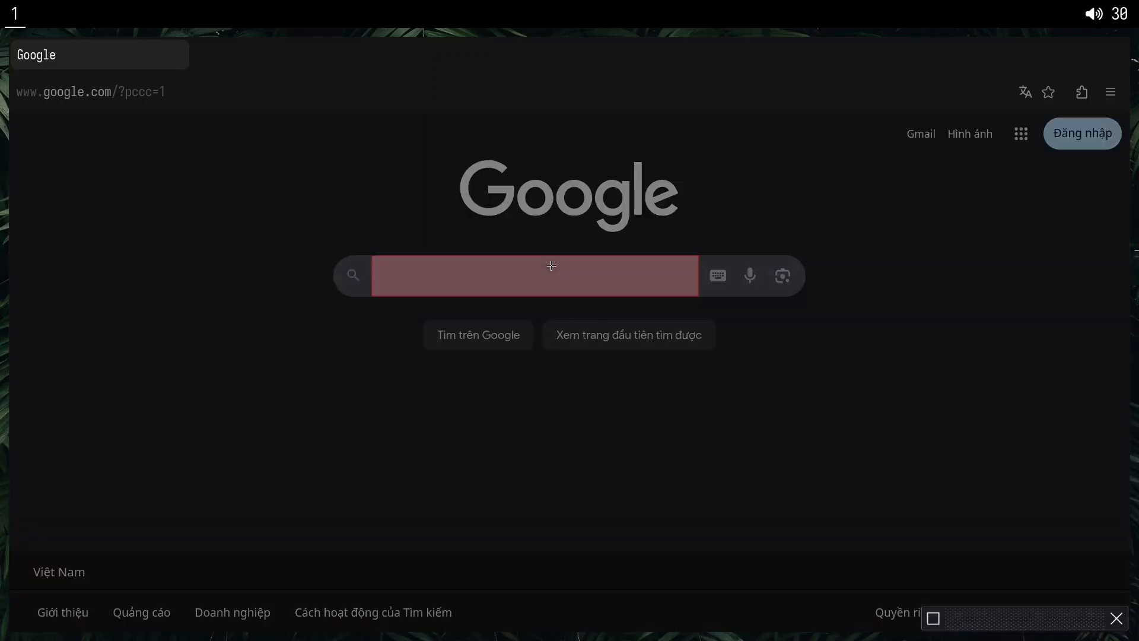
key(Escape)
Block the Google homepage's header row with Gmail, apps and sign-in, using the filter ##.Ne6nSd.n1xJcf.o3j99.
key(alt+x)
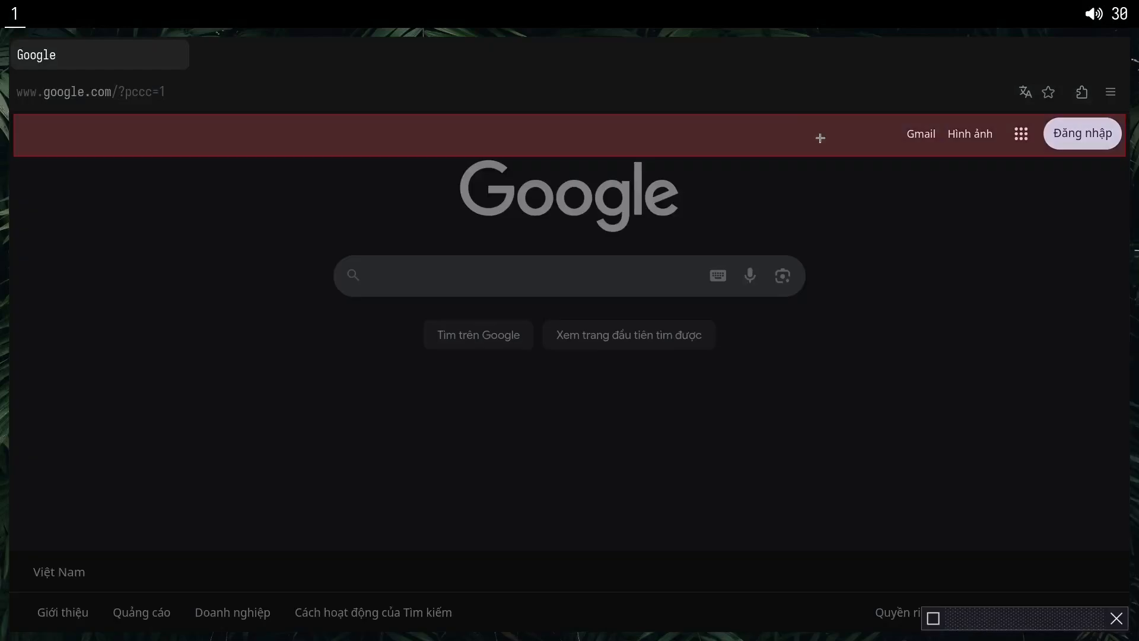
click(821, 139)
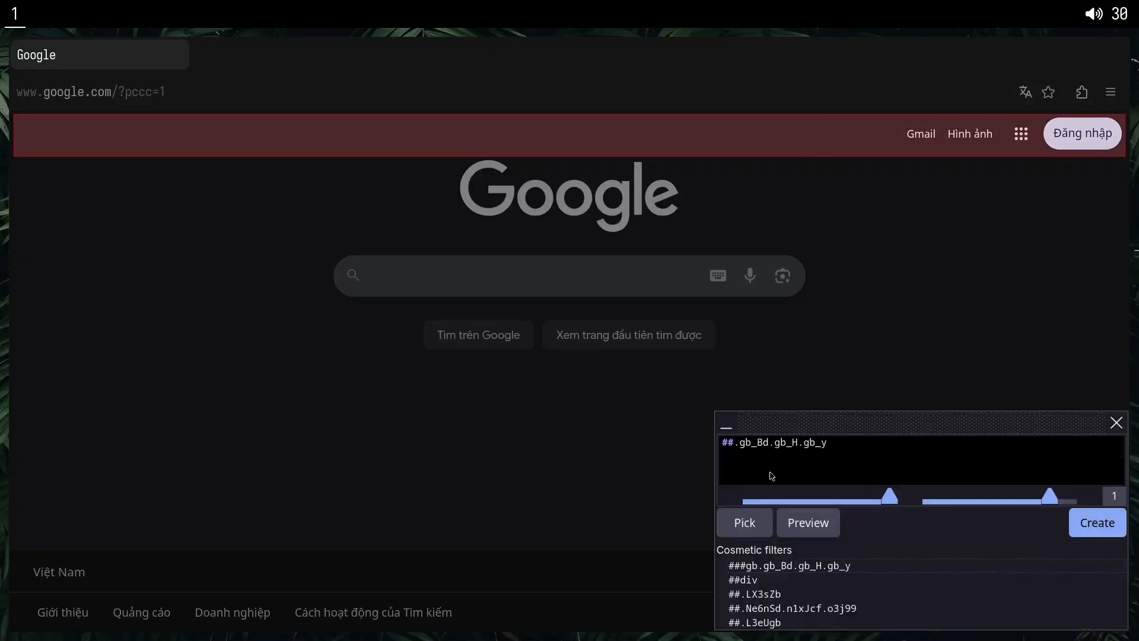
drag(890, 494, 777, 508)
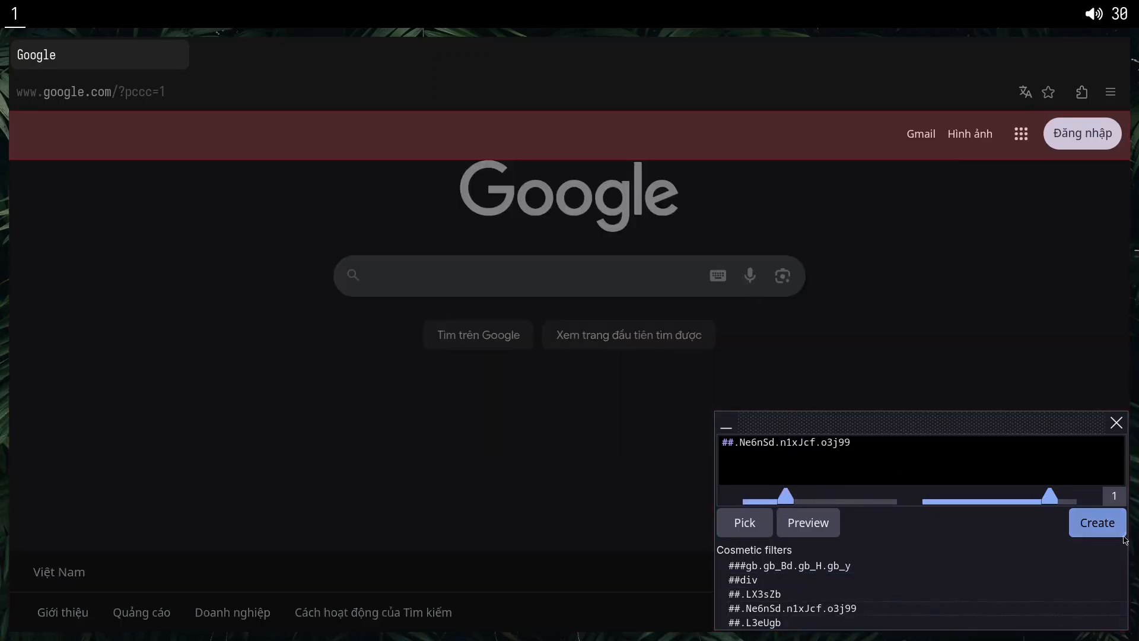
click(1102, 530)
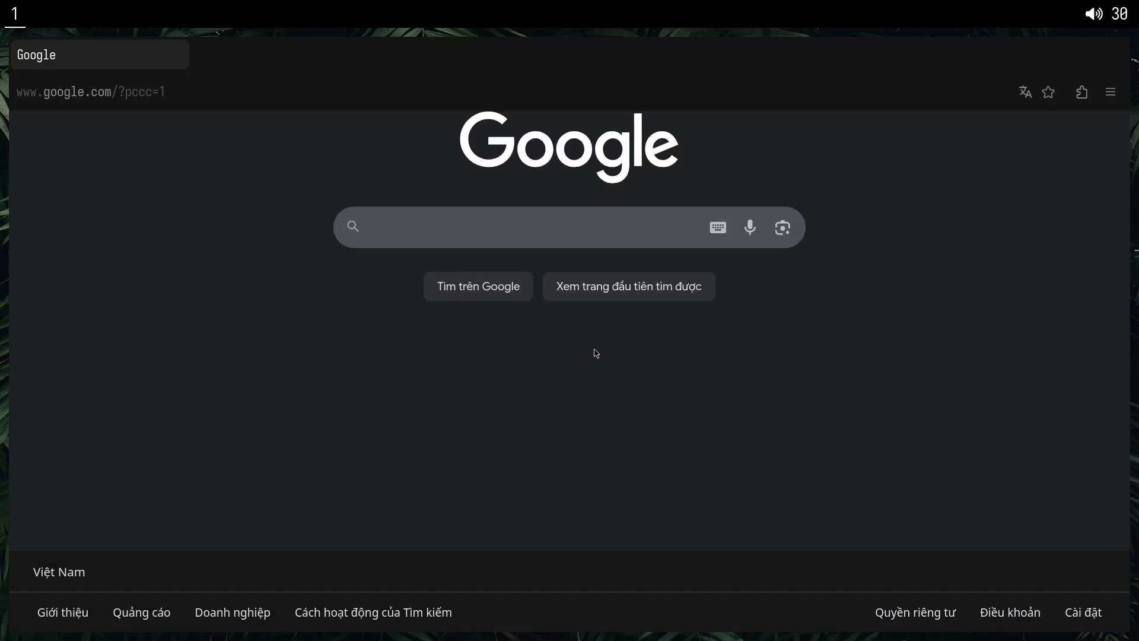
Block the whole Google homepage footer, including the country row and the links beneath it, with a cosmetic filter.
key(alt+x)
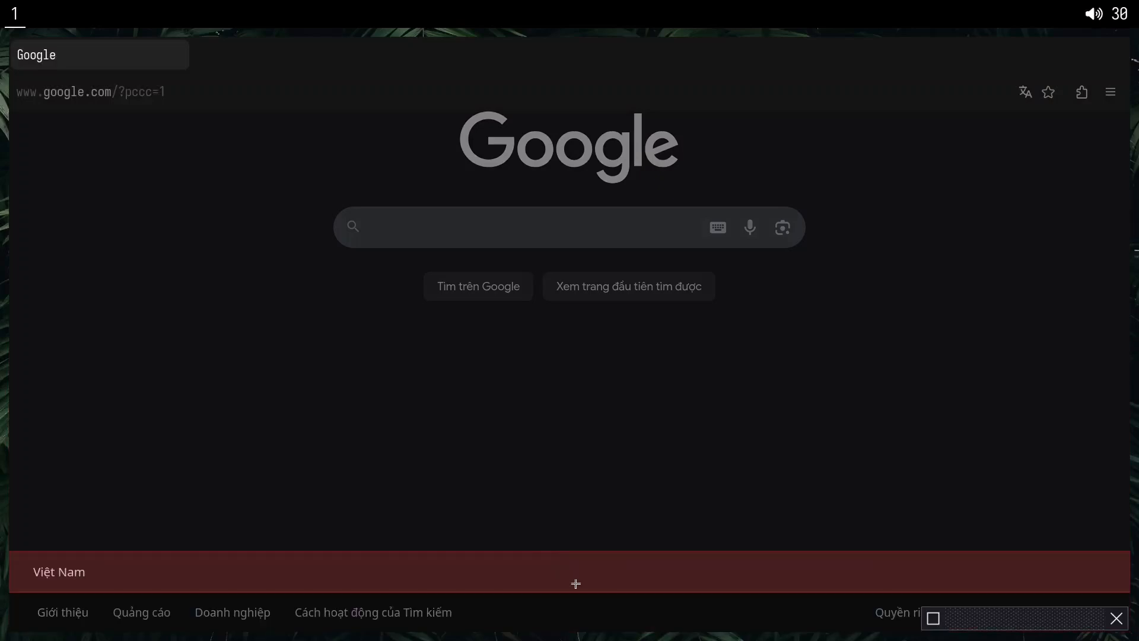
click(575, 584)
drag(890, 515, 863, 518)
click(1097, 537)
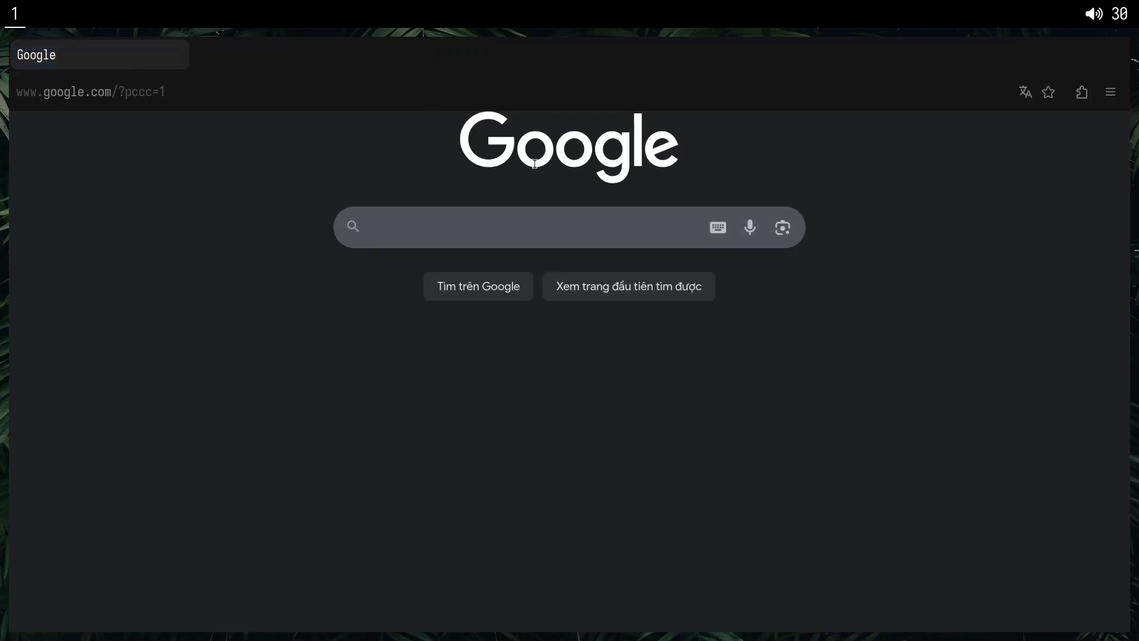
Block the Google logo above the homepage search box with the filter ##.lnXdpd > path.
right_click(143, 50)
click(171, 89)
key(alt+x)
click(536, 163)
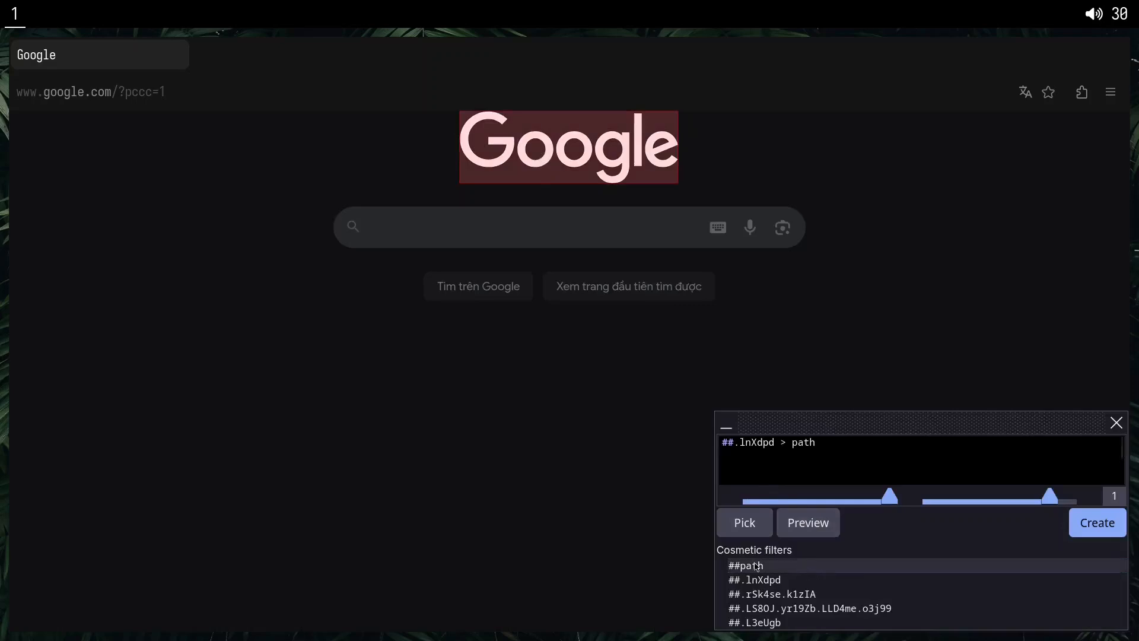
click(1110, 525)
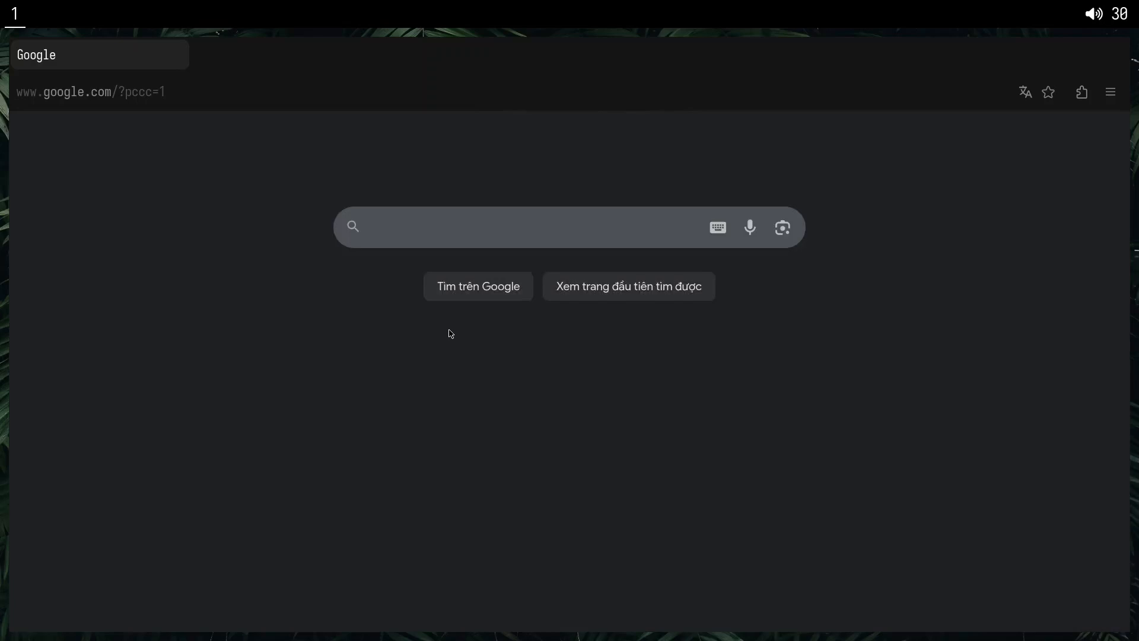
Block the row of two search buttons below the search box with the filter ##.lJ9FBc.FPdoLc > center.
key(alt+x)
click(742, 300)
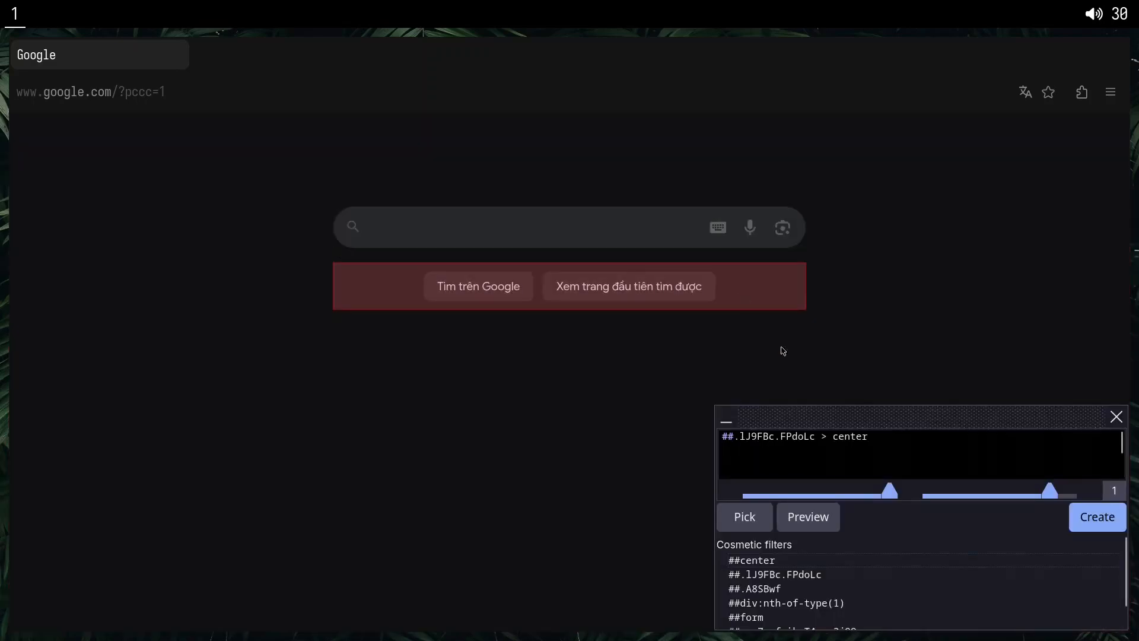
click(1098, 518)
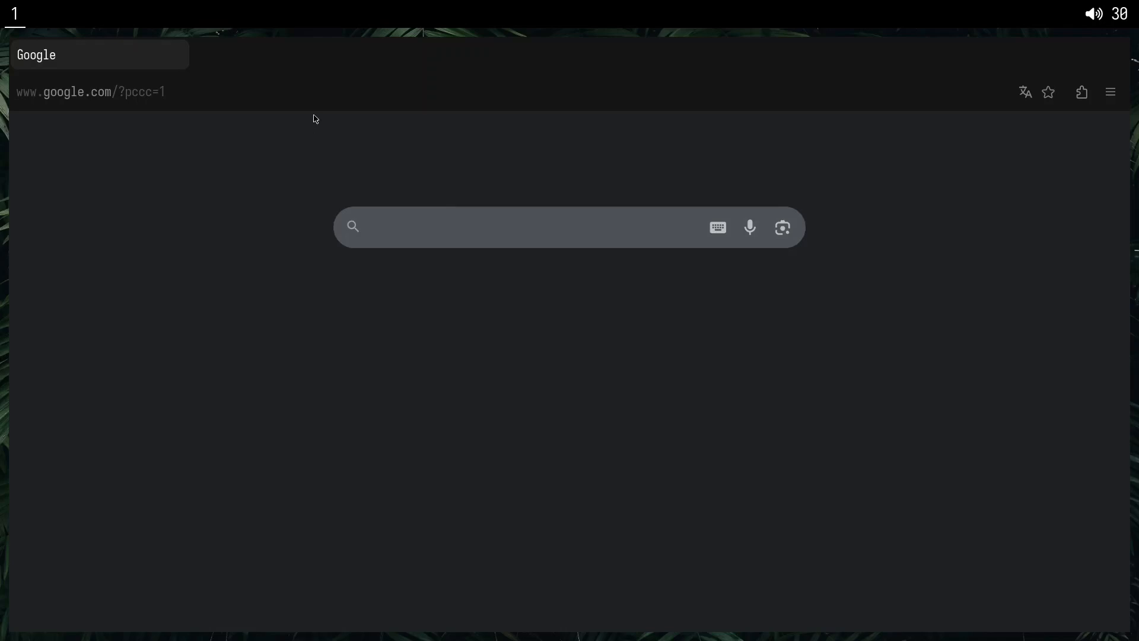
Load google.com again from the address bar to check the stripped-down homepage.
click(285, 99)
text(google.com)
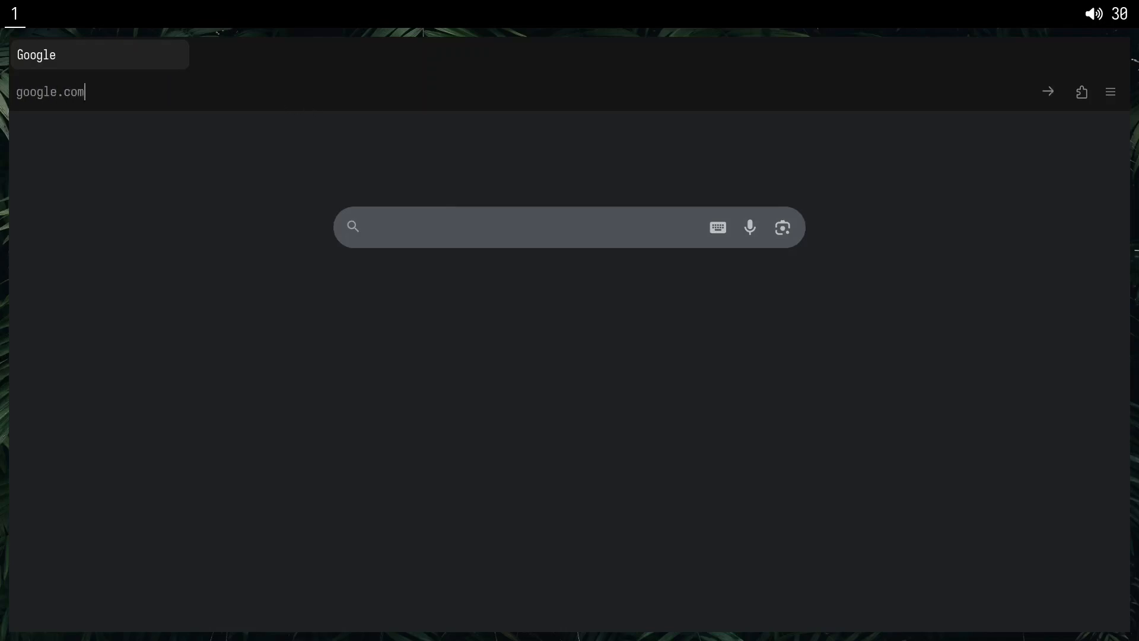
key(Return)
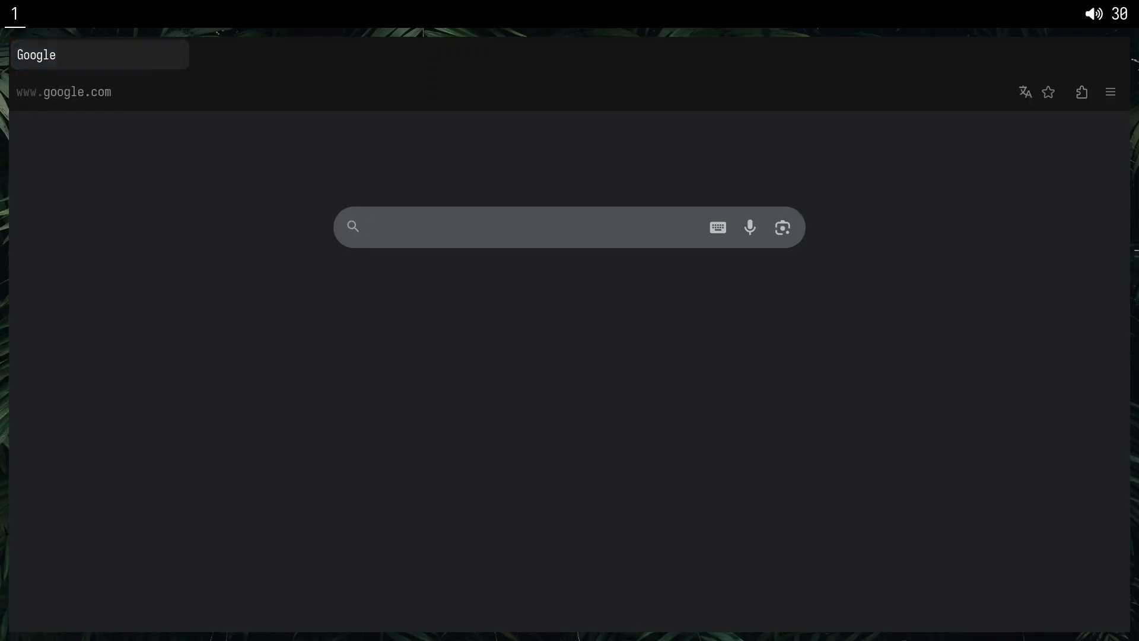
click(448, 231)
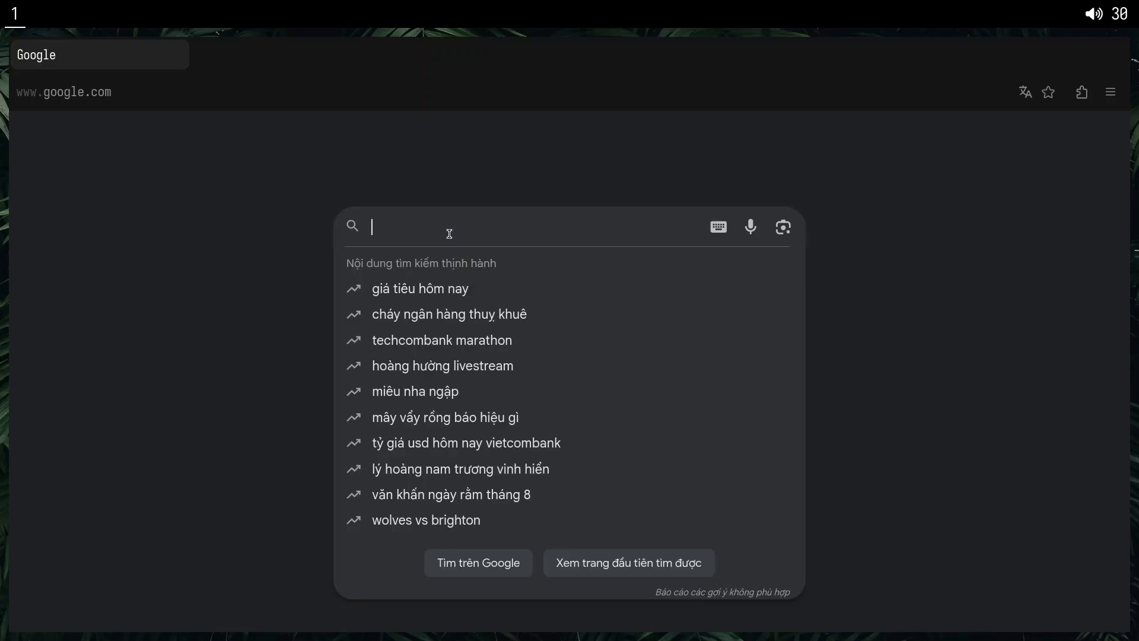
text(khiem tu)
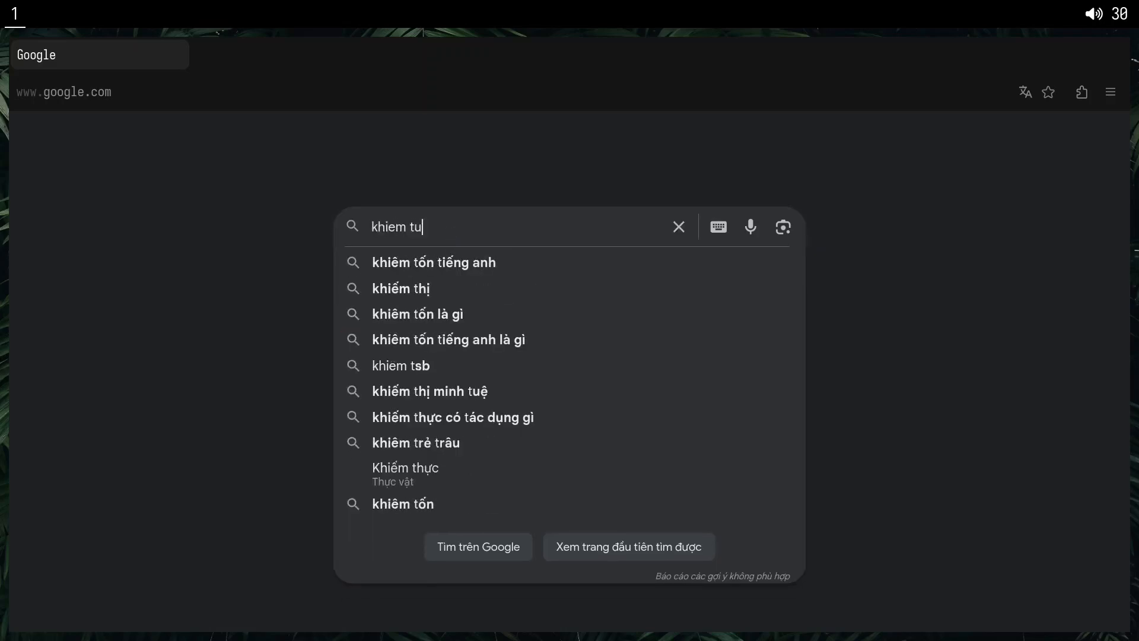
key(Return)
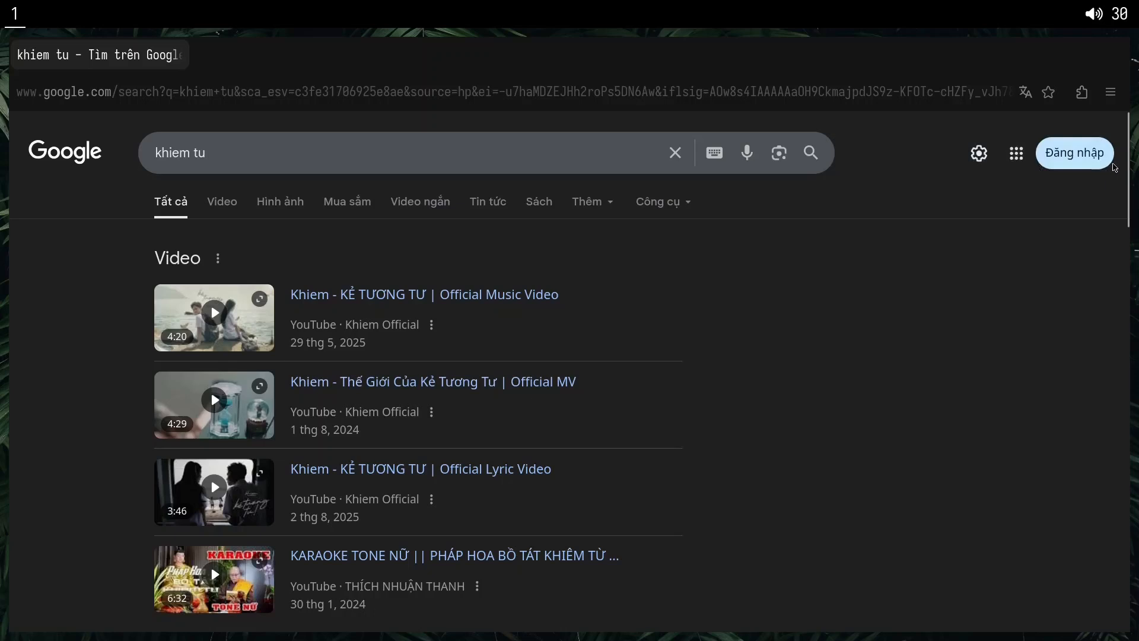
Block the settings, apps and sign-in controls on the results page with the filter ##.Efnghe.Q3DXx, previewing it before creating it.
key(alt+x)
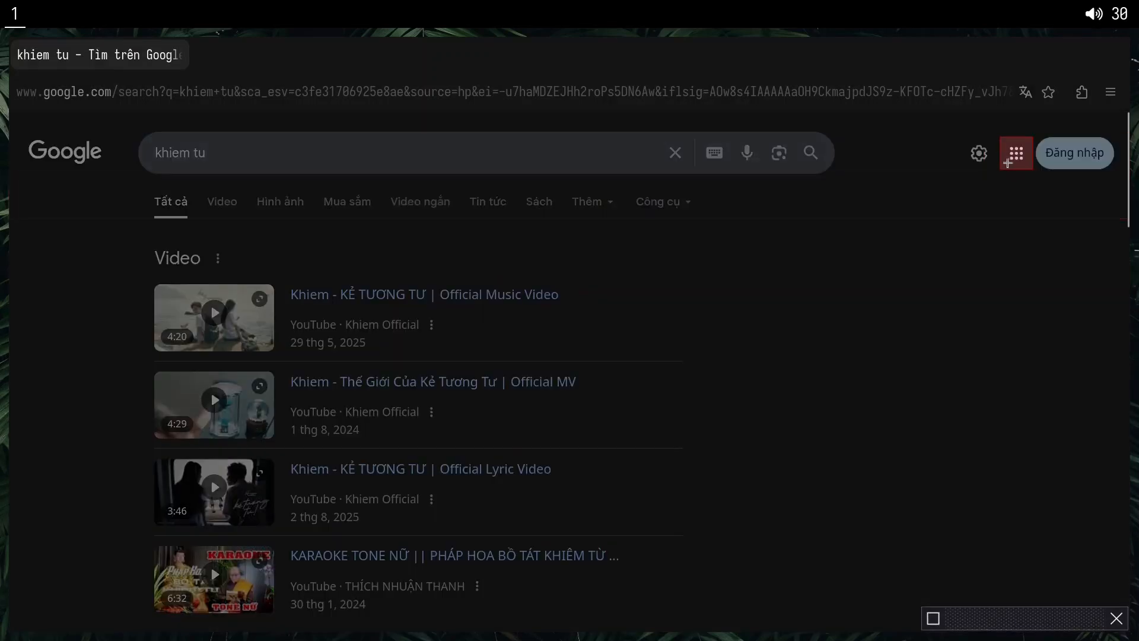
click(999, 162)
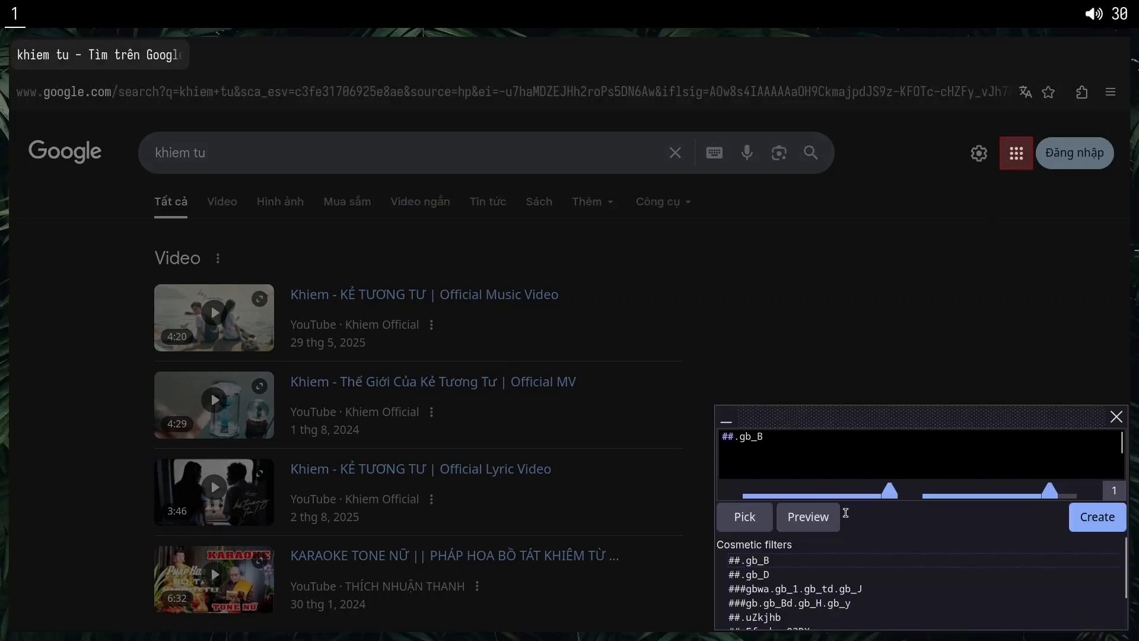
drag(887, 492, 791, 496)
click(790, 528)
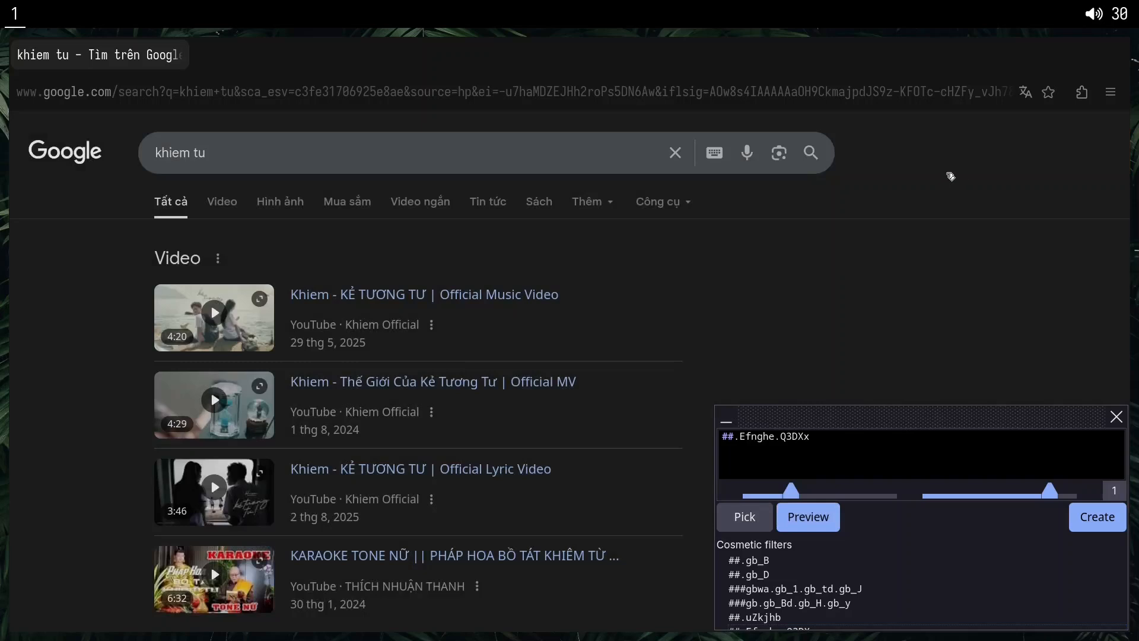
click(1094, 519)
Block the Google logo on the results page with the filter ###logo.
key(alt+x)
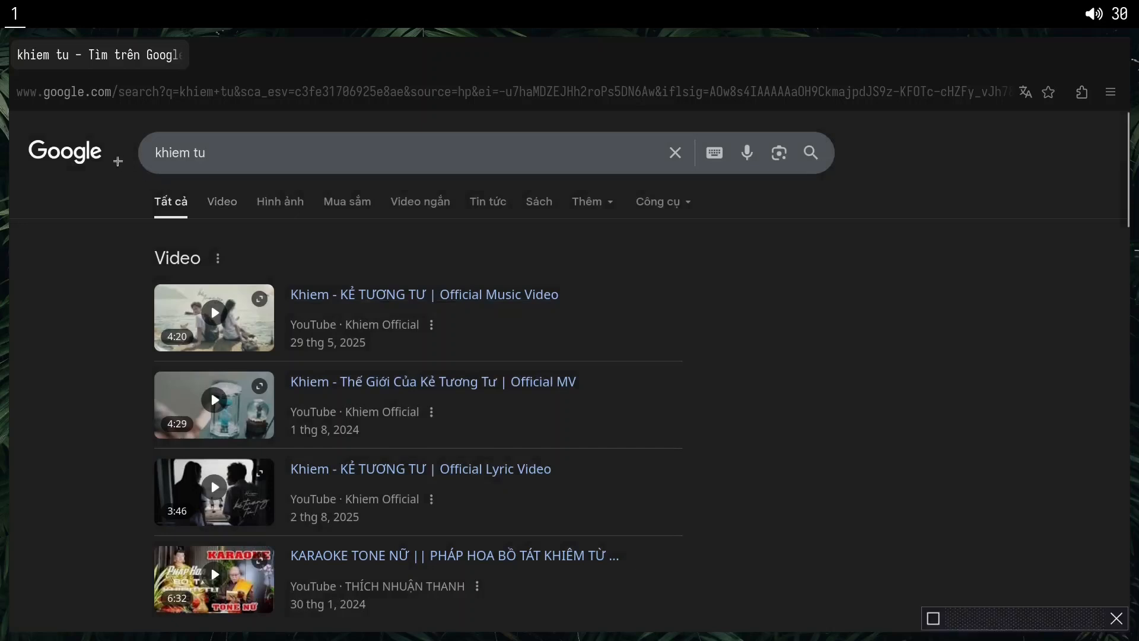
click(67, 152)
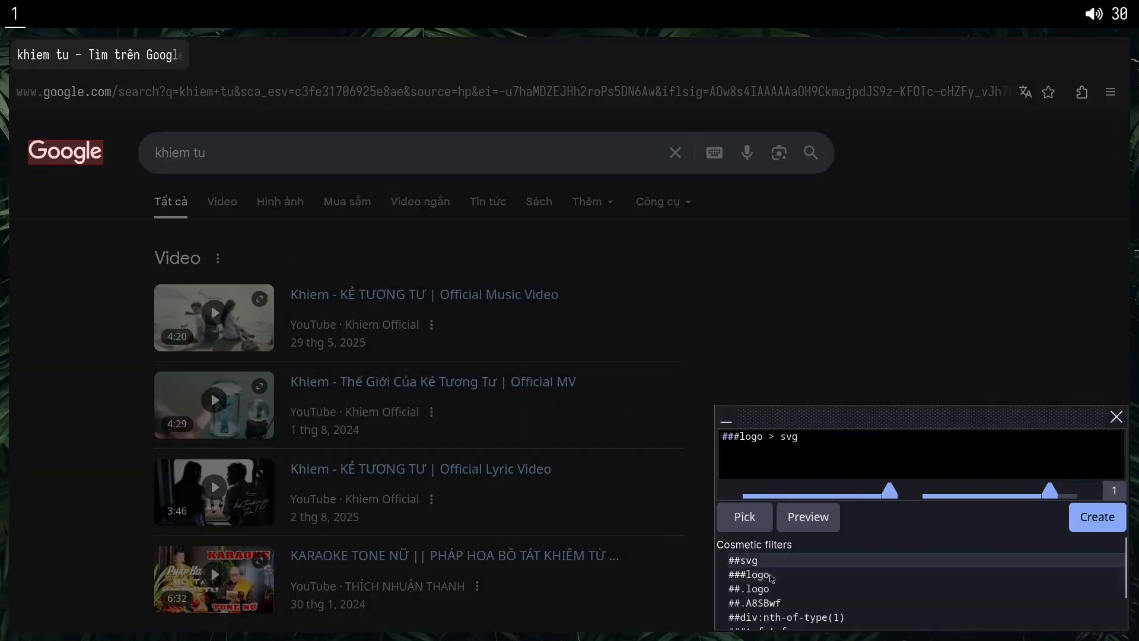
click(752, 574)
click(1095, 517)
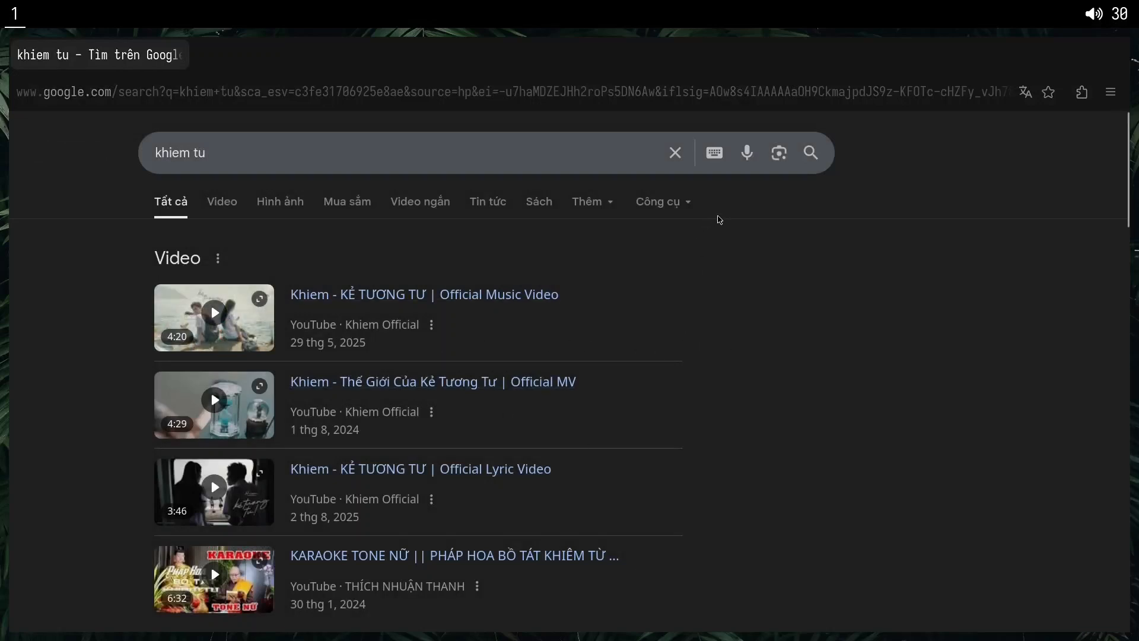
Block the search box's keyboard and microphone icons with the filters ##.Umvnrc and ##.XDyW0e.
key(alt+x)
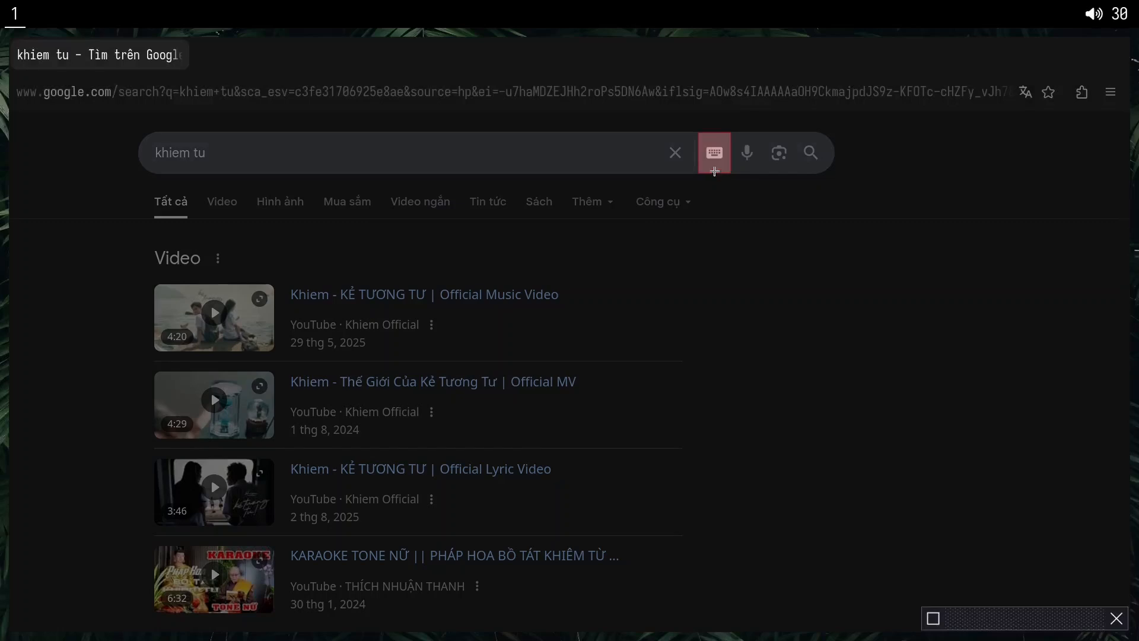
click(714, 172)
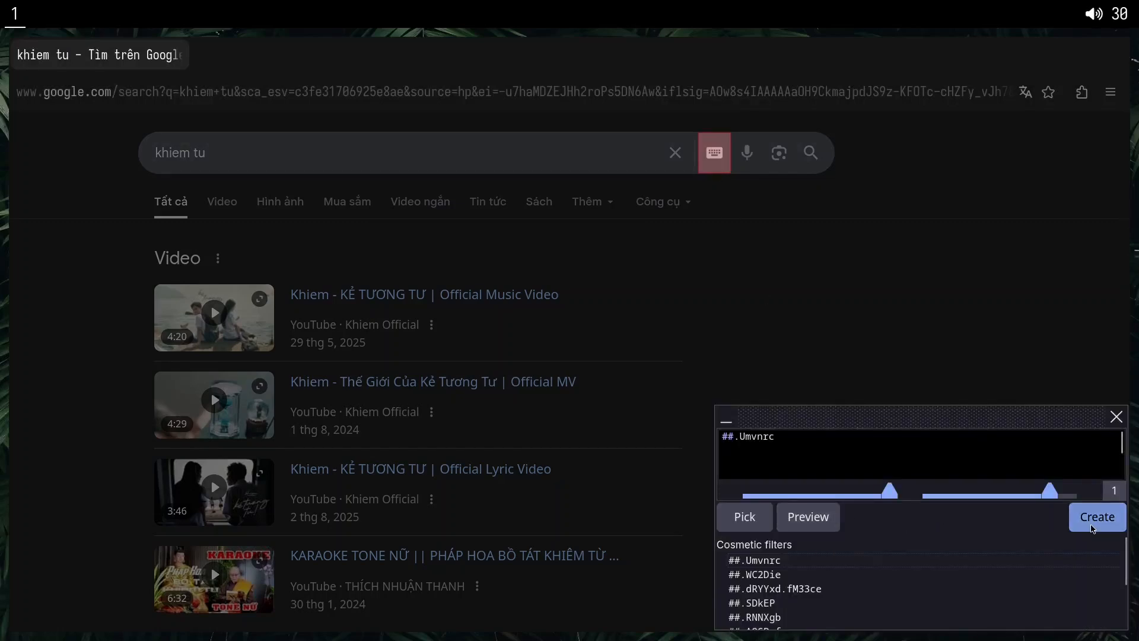
click(1094, 519)
key(alt+x)
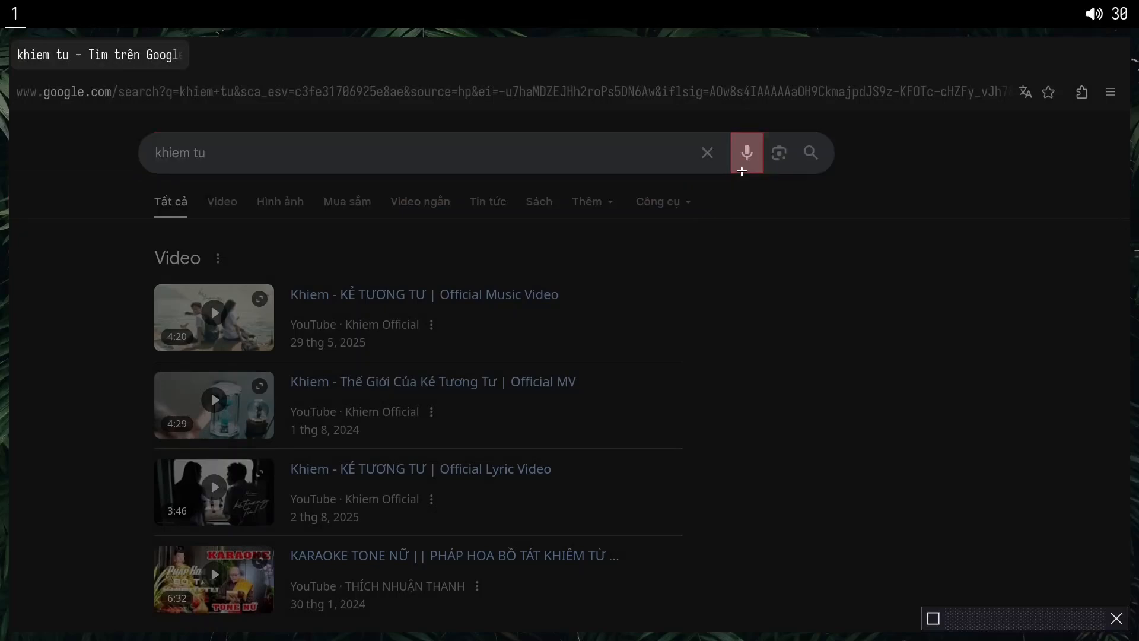
click(741, 171)
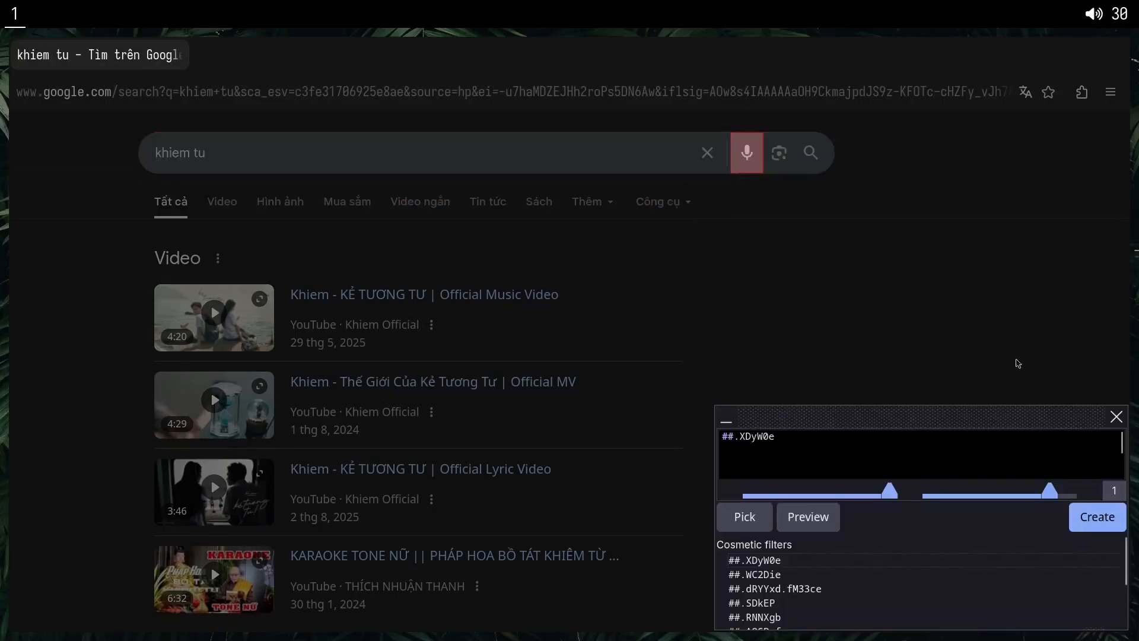
click(1095, 516)
Block the search box's image search and magnifier icons with the filters ##.nDcEnd and ##.Tg7LZd.HZVG1b.
key(alt+x)
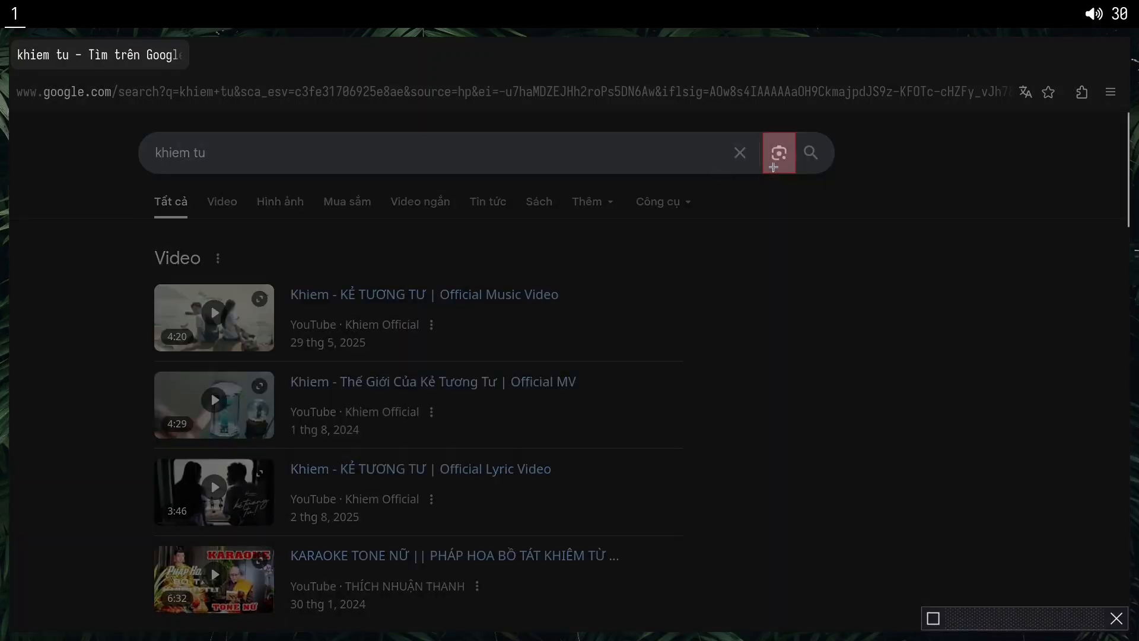
click(777, 171)
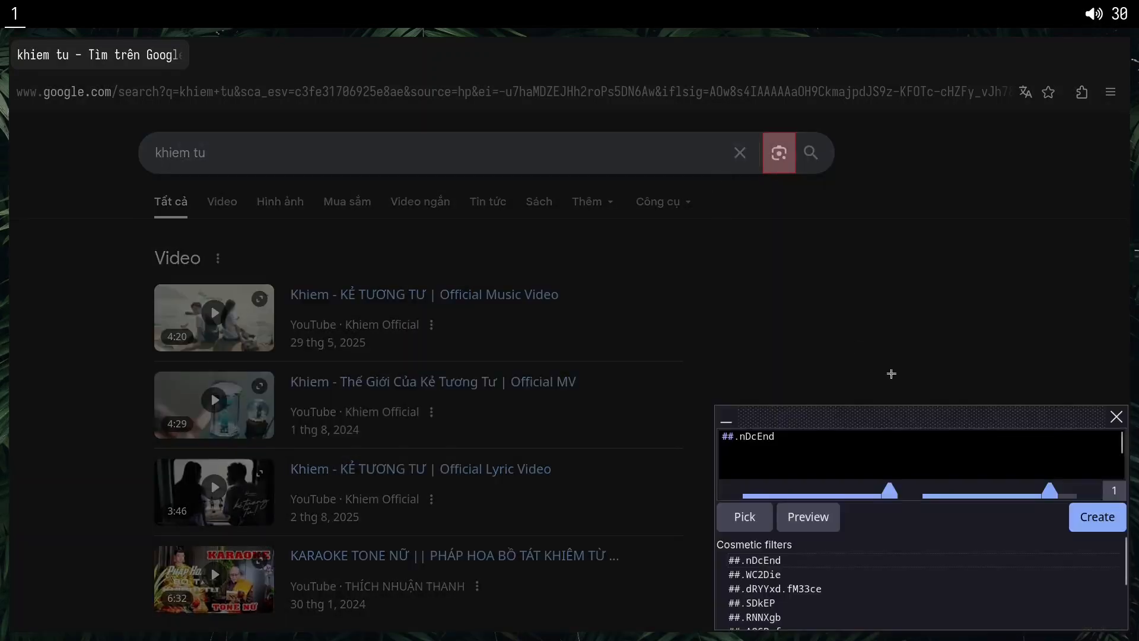
click(1097, 516)
key(alt+x)
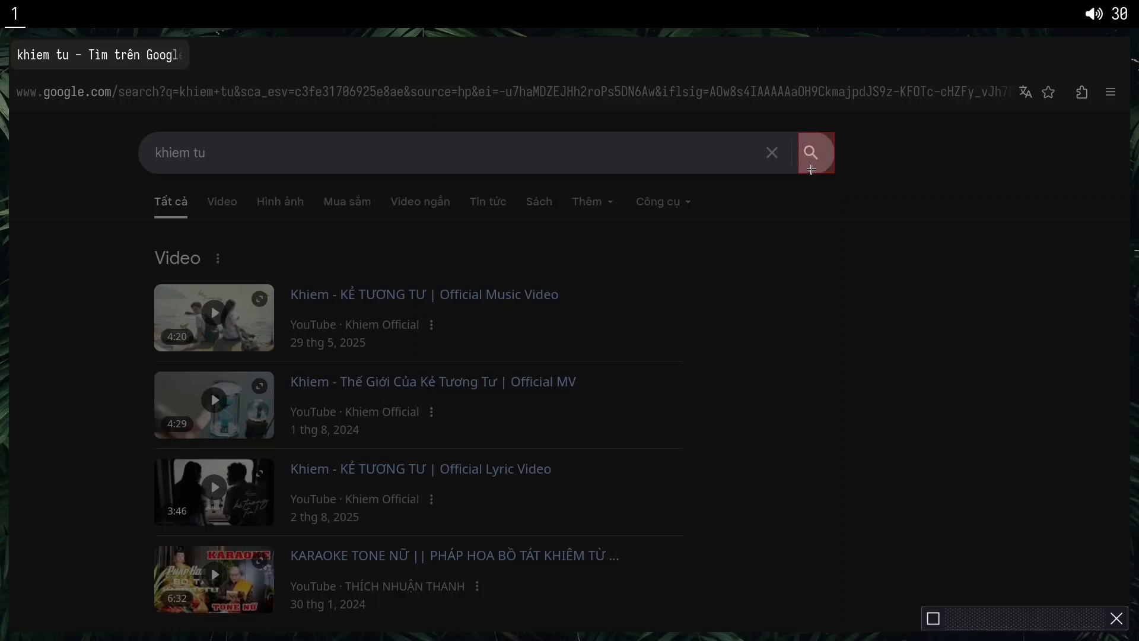
click(811, 170)
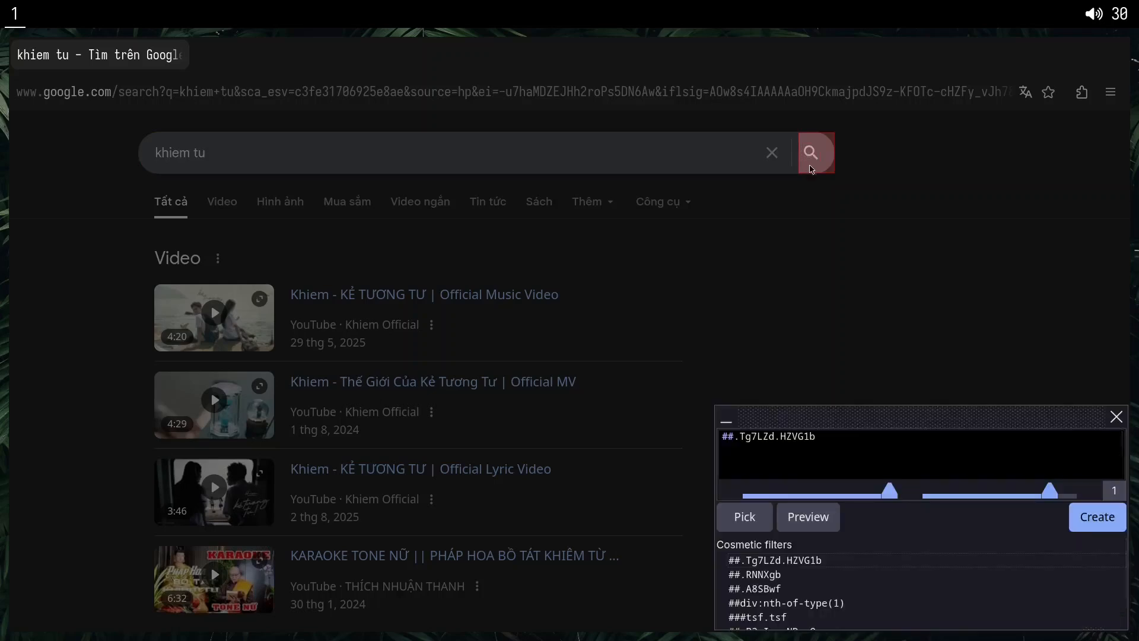
click(1097, 518)
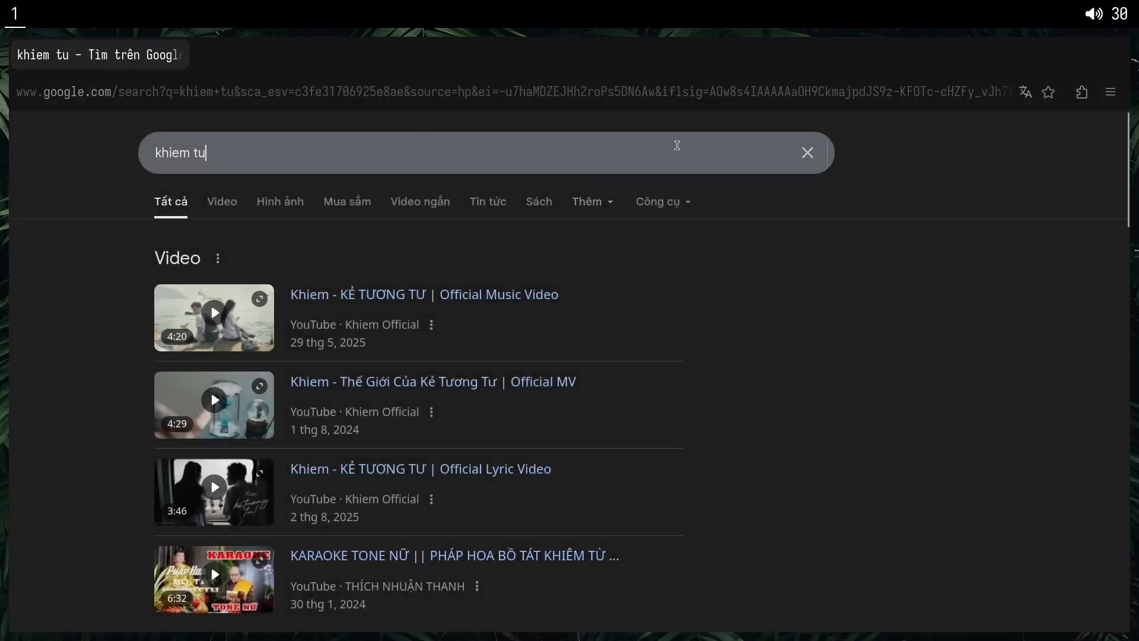
Shorten the query to "khiem" to bring up suggestions and block their report link with the filter ##.LRZwuc.VfL2Y.
click(677, 146)
key(BackSpace)
key(BackSpace)
key(BackSpace)
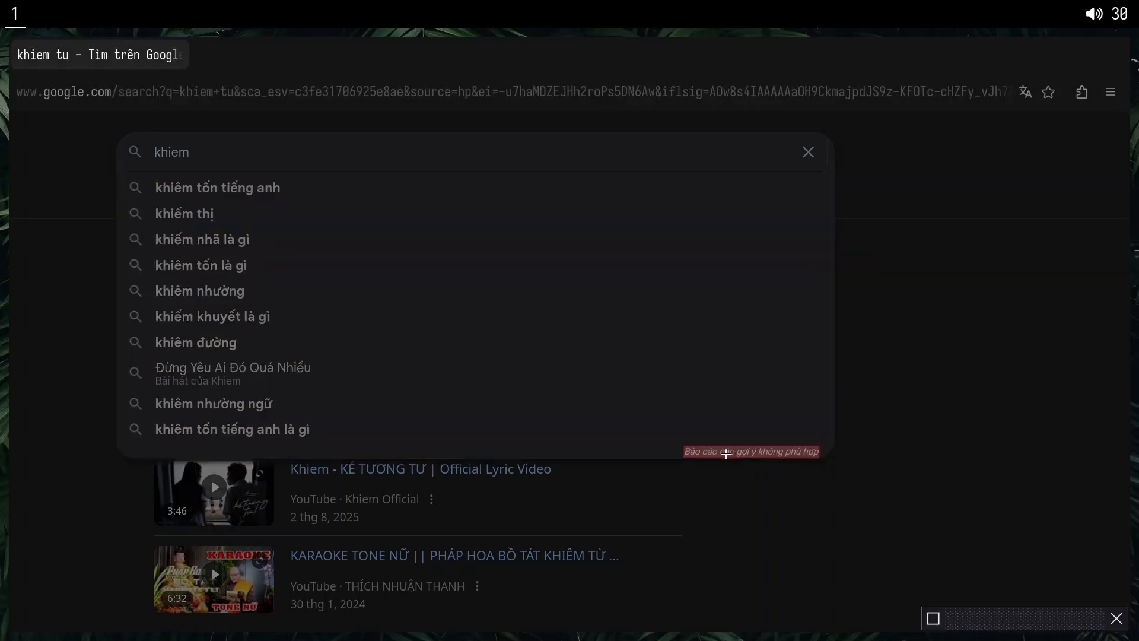
click(725, 451)
click(1075, 530)
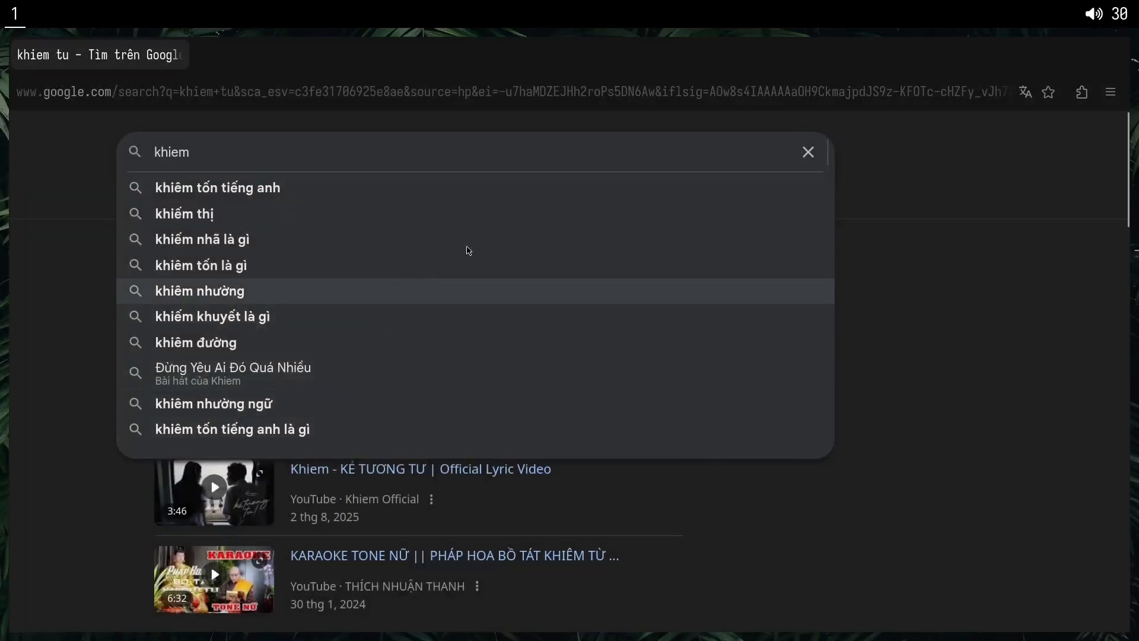
click(876, 168)
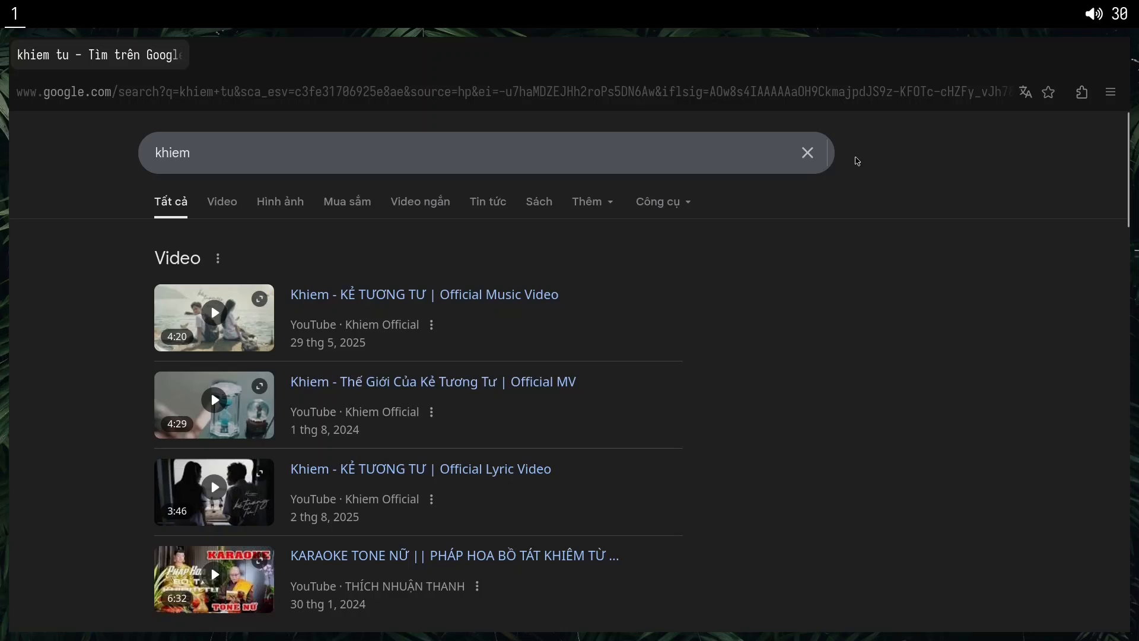
click(1082, 92)
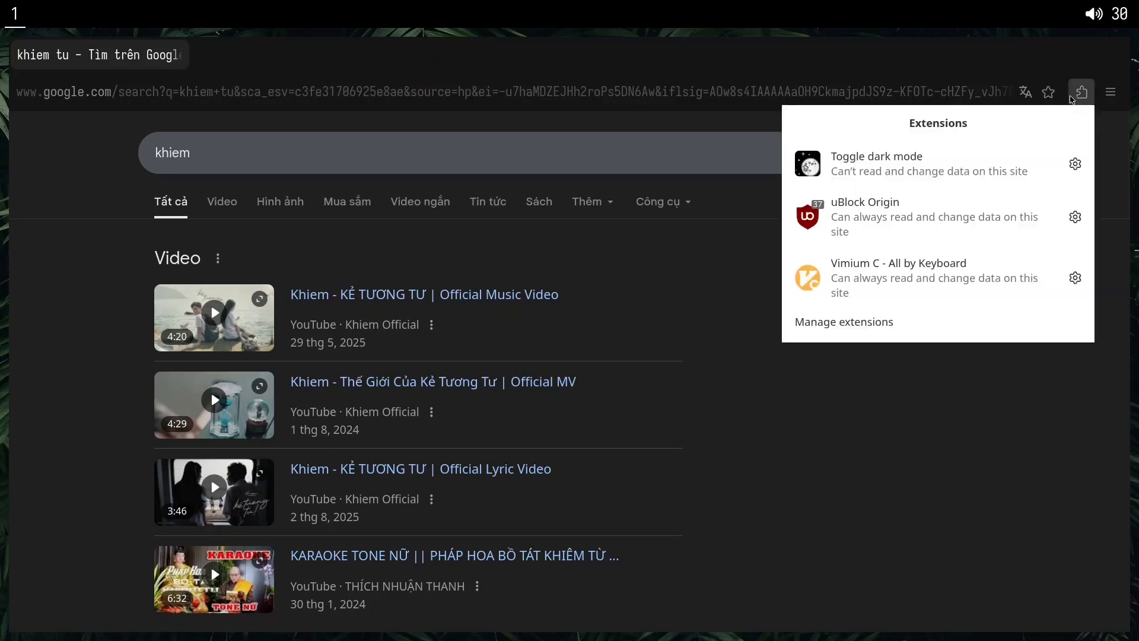
click(931, 221)
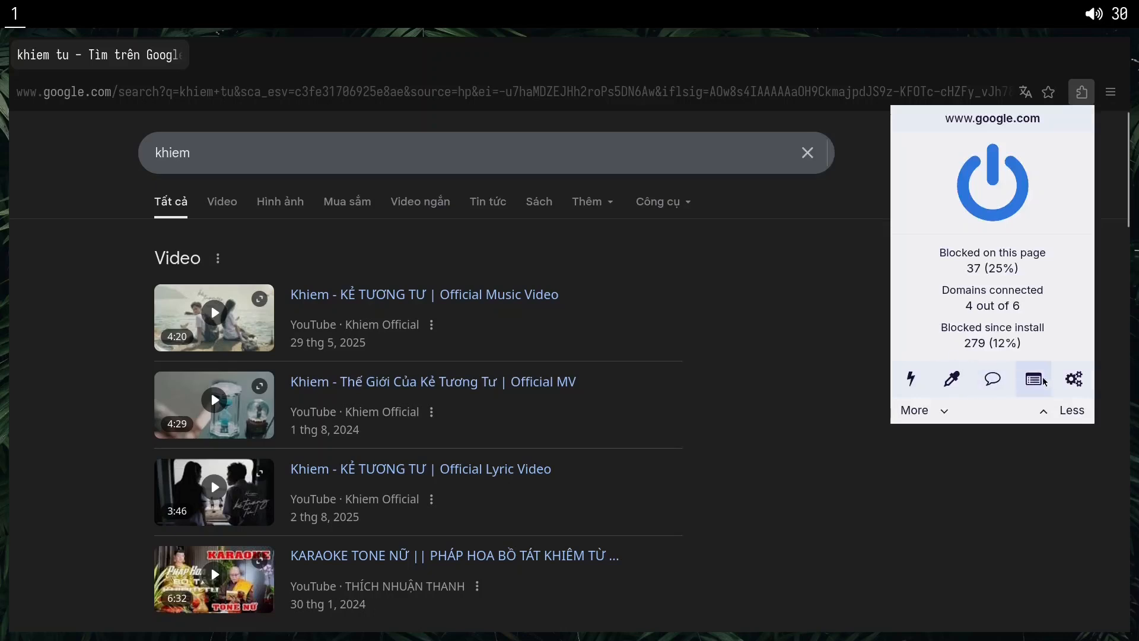
click(1073, 380)
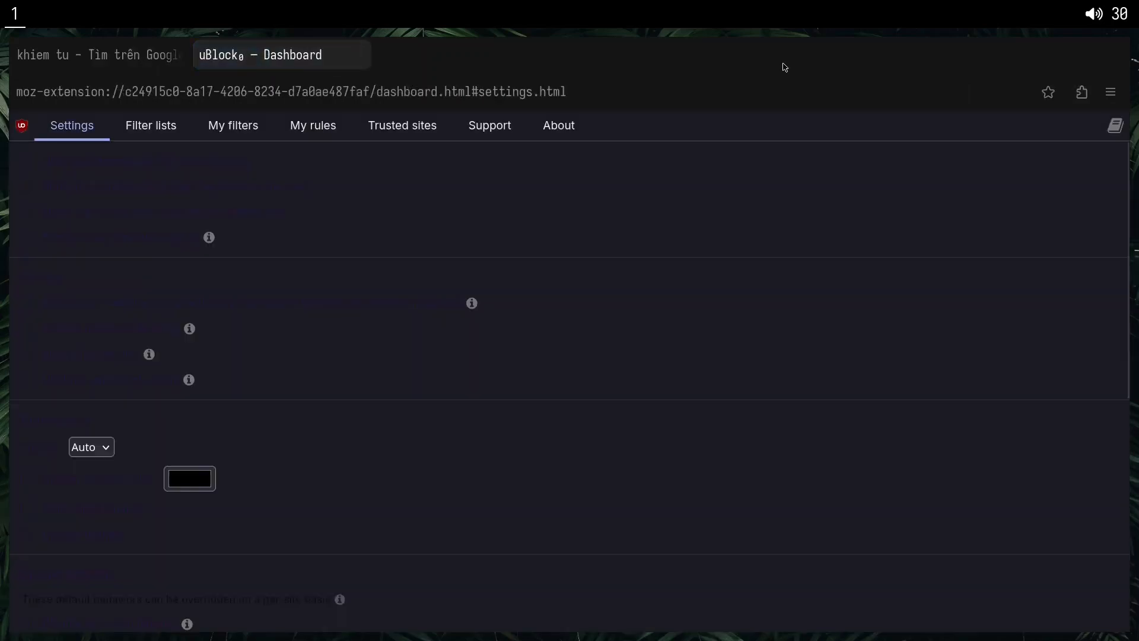
middle_click(250, 54)
Open the uBlock Origin dashboard and bring up the list of custom filters.
click(1082, 92)
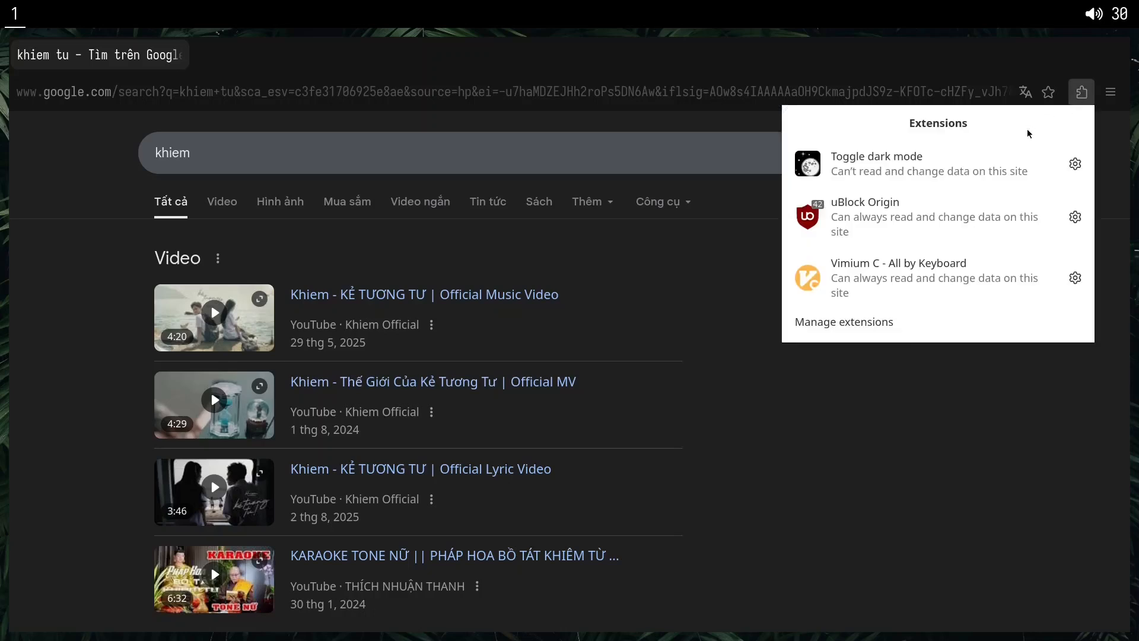
click(894, 225)
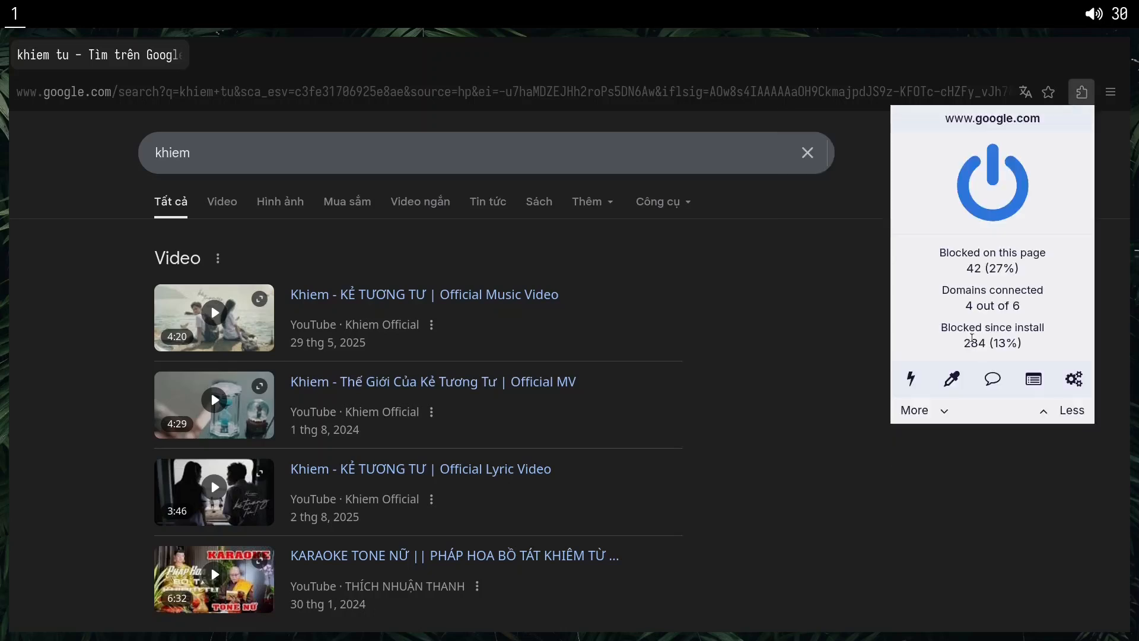
click(1081, 384)
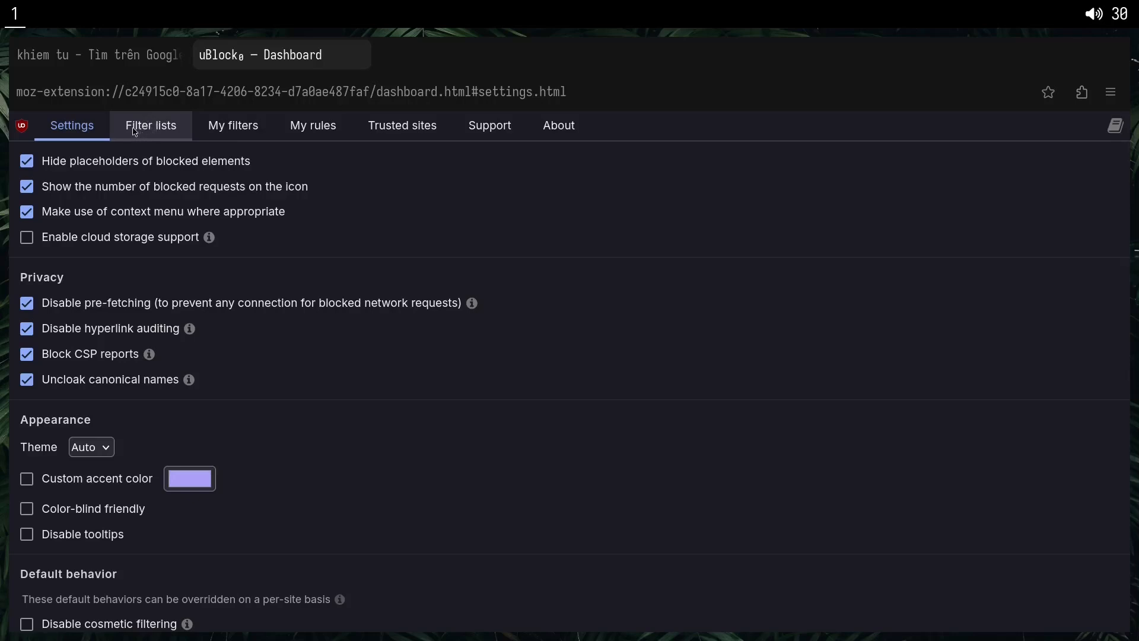
scroll(164, 151, down, 3)
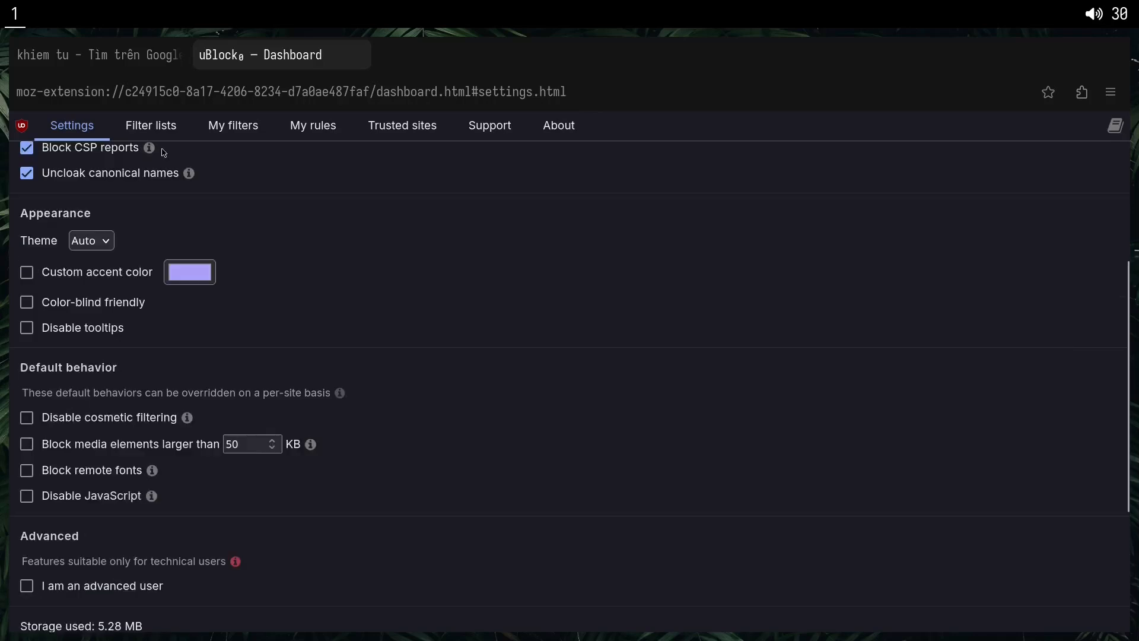
click(148, 132)
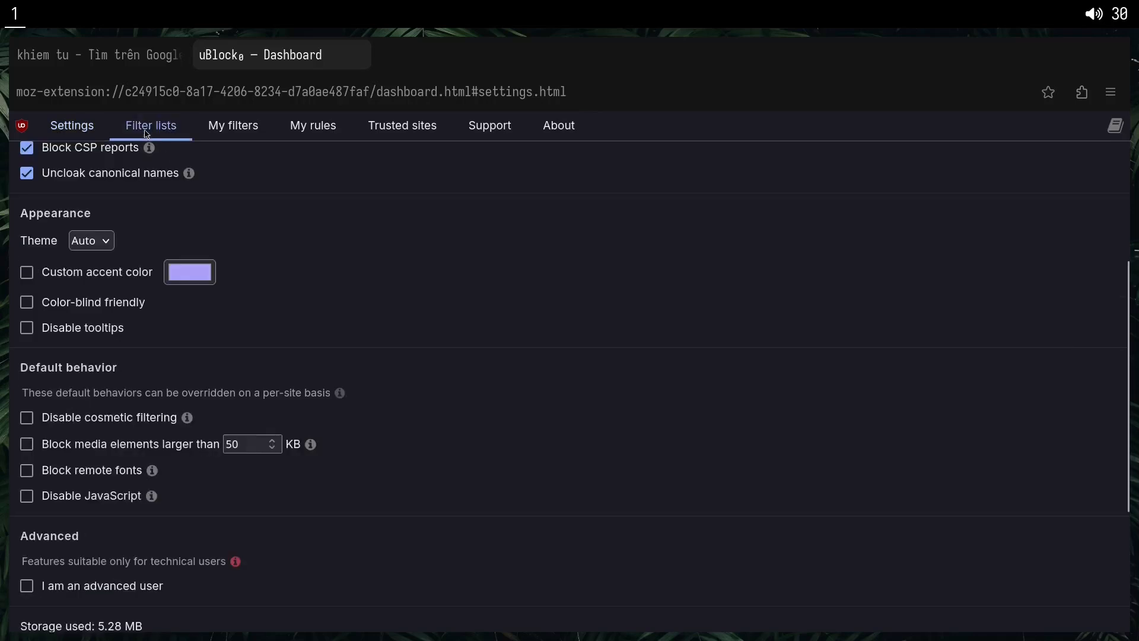
click(237, 131)
drag(302, 449, 499, 312)
click(229, 361)
click(45, 313)
click(157, 314)
click(502, 310)
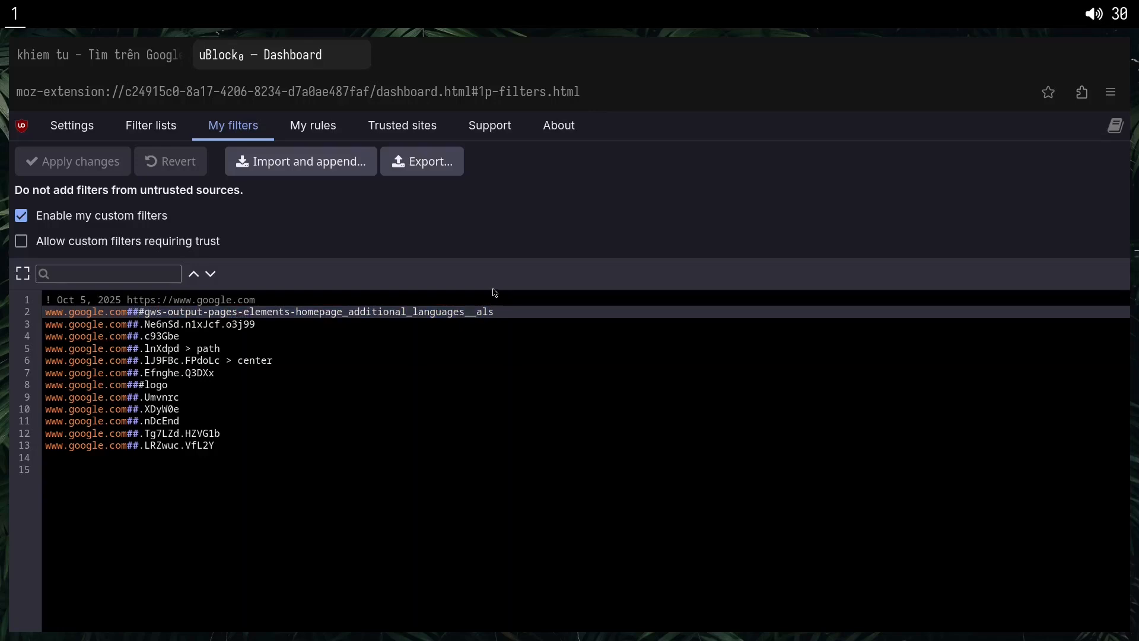
click(235, 346)
drag(394, 394, 397, 390)
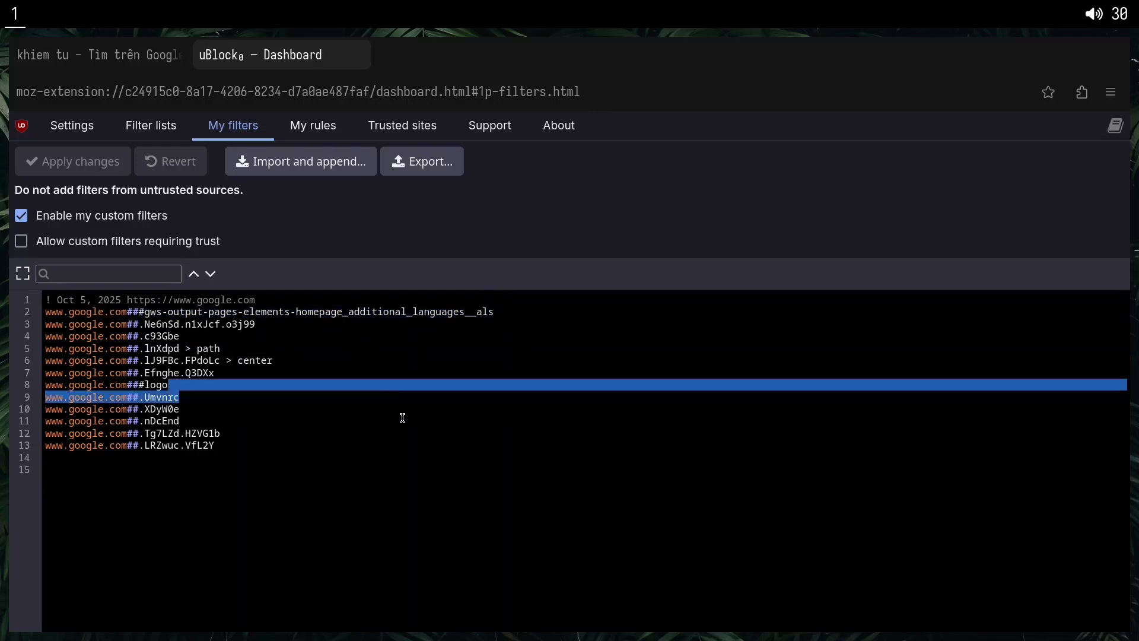
click(403, 418)
drag(247, 446, 277, 302)
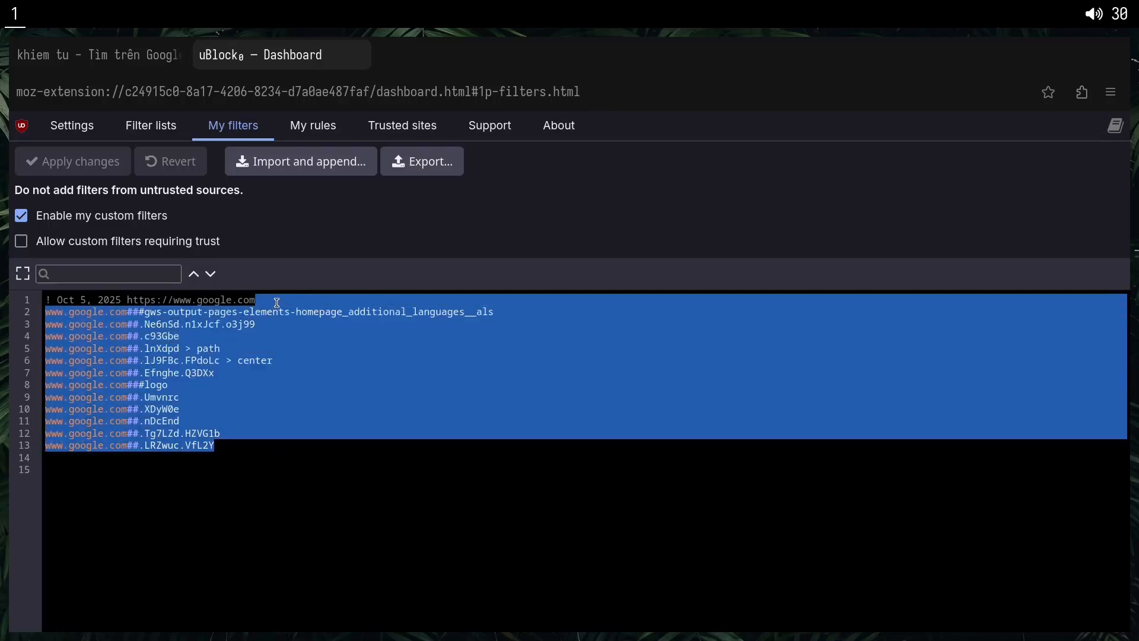
key(BackSpace)
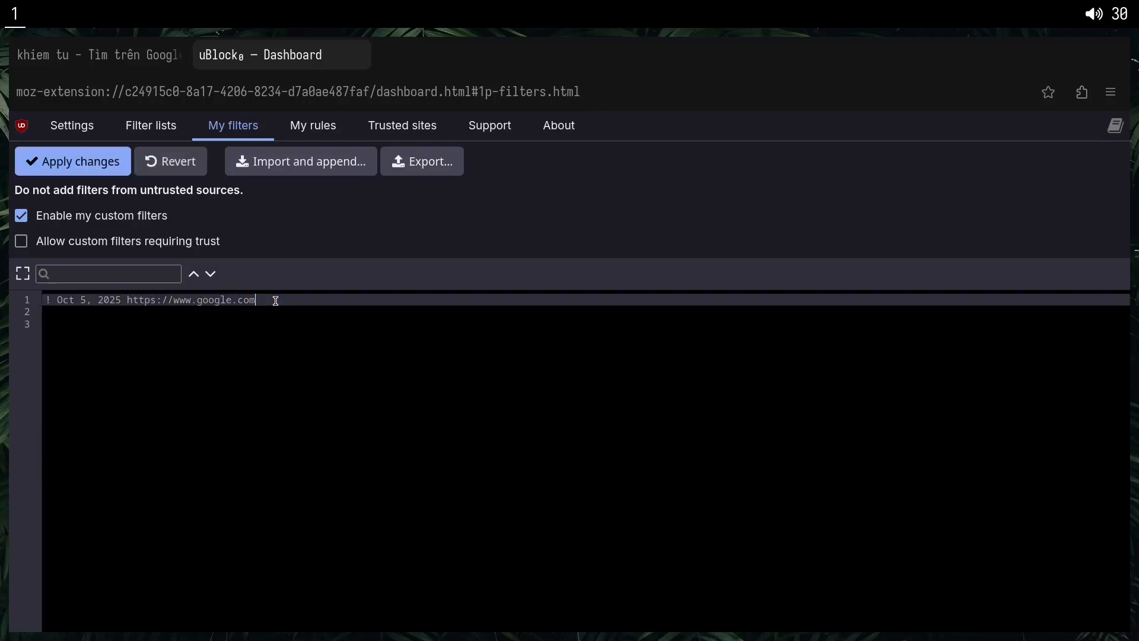
click(77, 167)
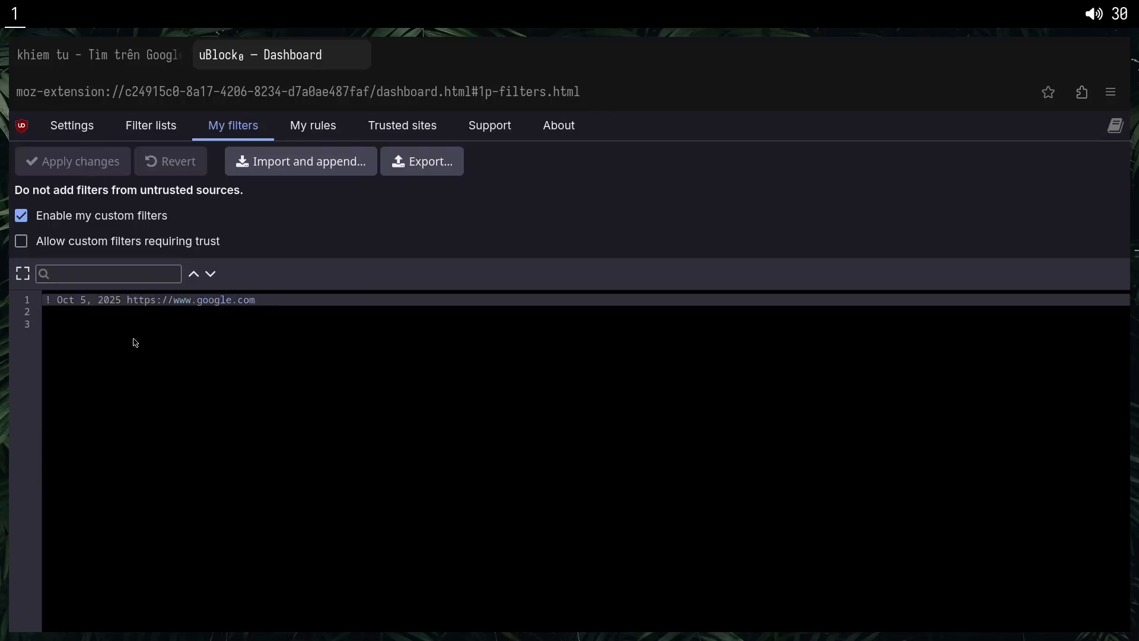
click(263, 304)
drag(259, 315, 300, 353)
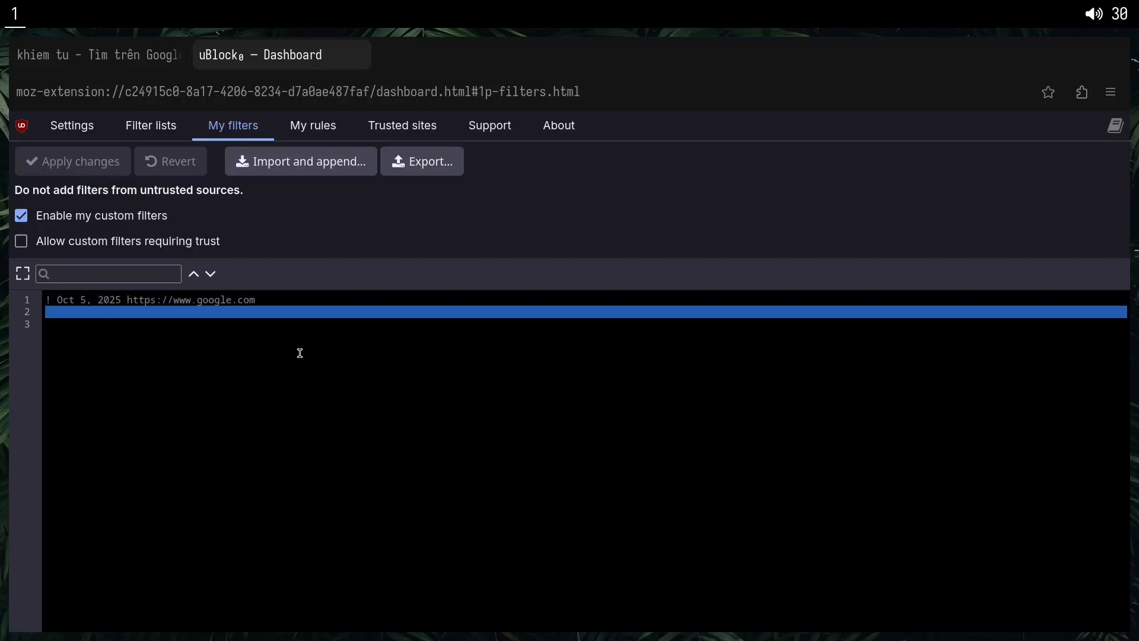
click(299, 353)
Load google.com in the search results tab to check the homepage without the custom filters.
key(ctrl+Tab)
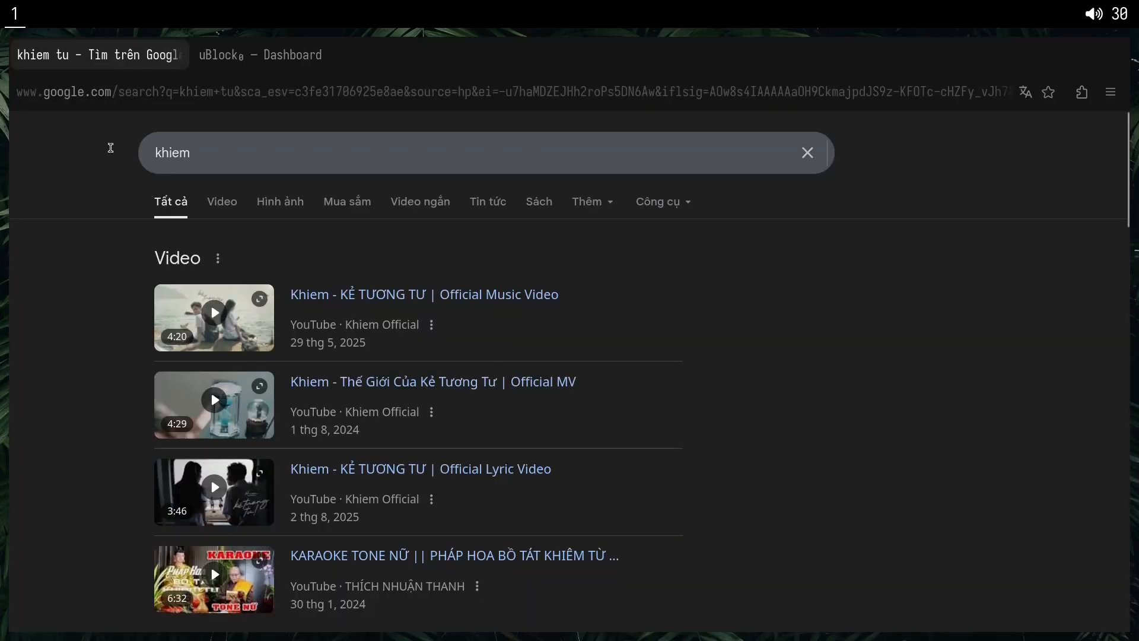
click(200, 94)
text(google.com)
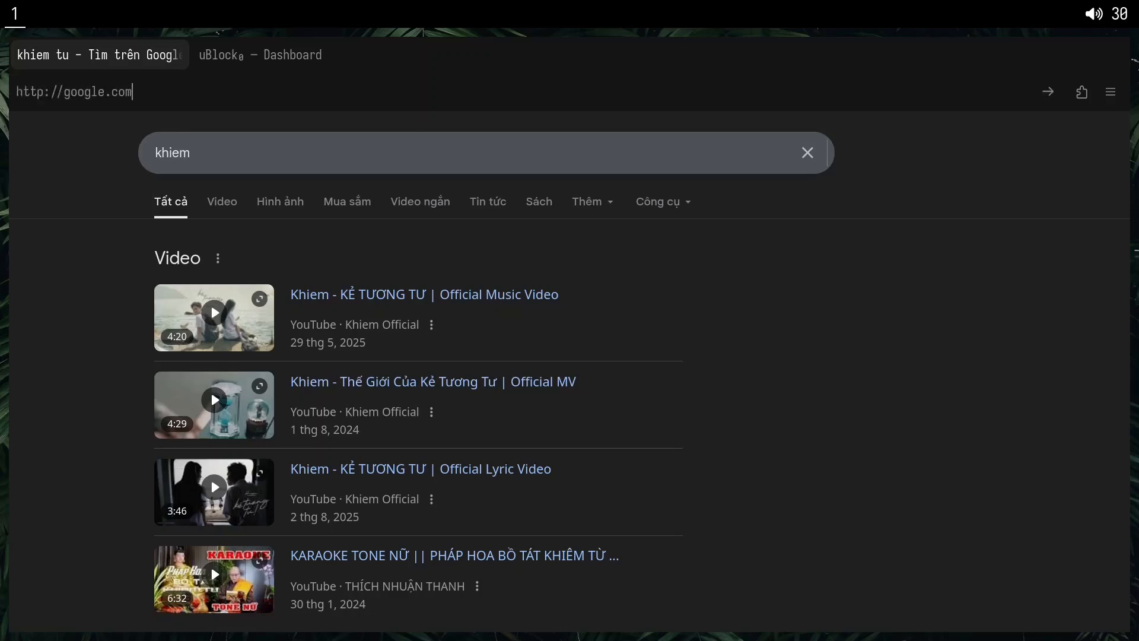
key(Return)
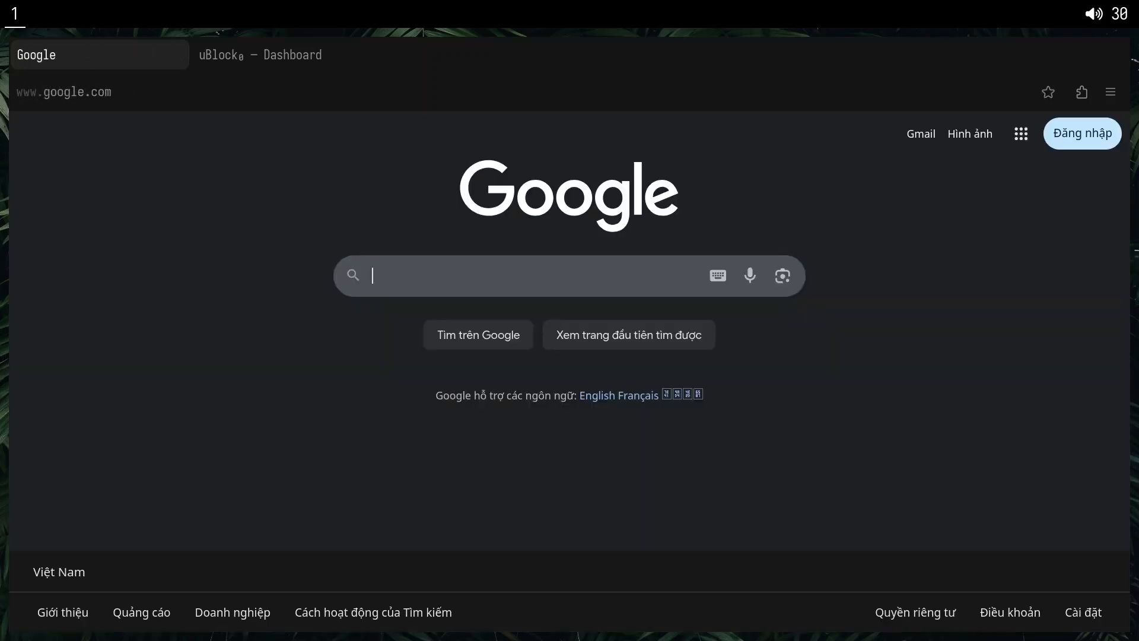
click(257, 52)
text(www.google.com###gws-output-pages-elements-homepage_additional_languages__als www.google.com##.Ne6nSd.n1xJcf.o3j99 www.google.com##.c93Gbe www.google.com##.lnXdpd > path www.google.com##.lJ9FBc.FPdoLc > center www.google.com##.Efnghe.Q3DXx www.google.com###logo www.google.com##.Umvnrc www.google.com##.XDyW0e www.google.com##.nDcEnd www.google.com##.Tg7LZd.HZVG1b www.google.com##.LRZwuc.VfL2Y)
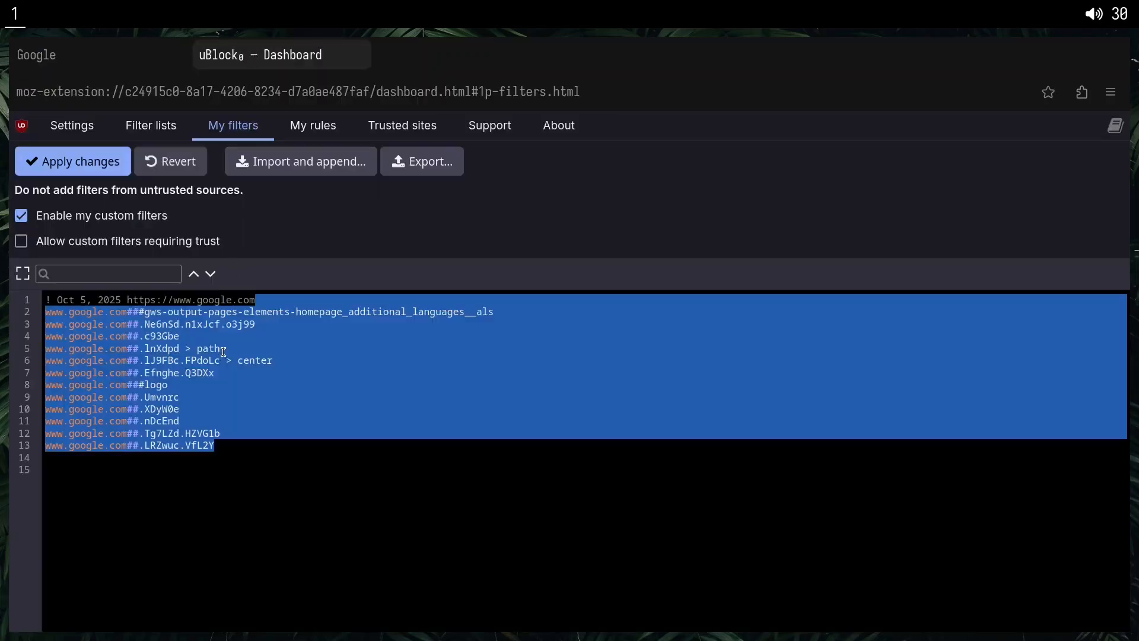
key(ctrl+s)
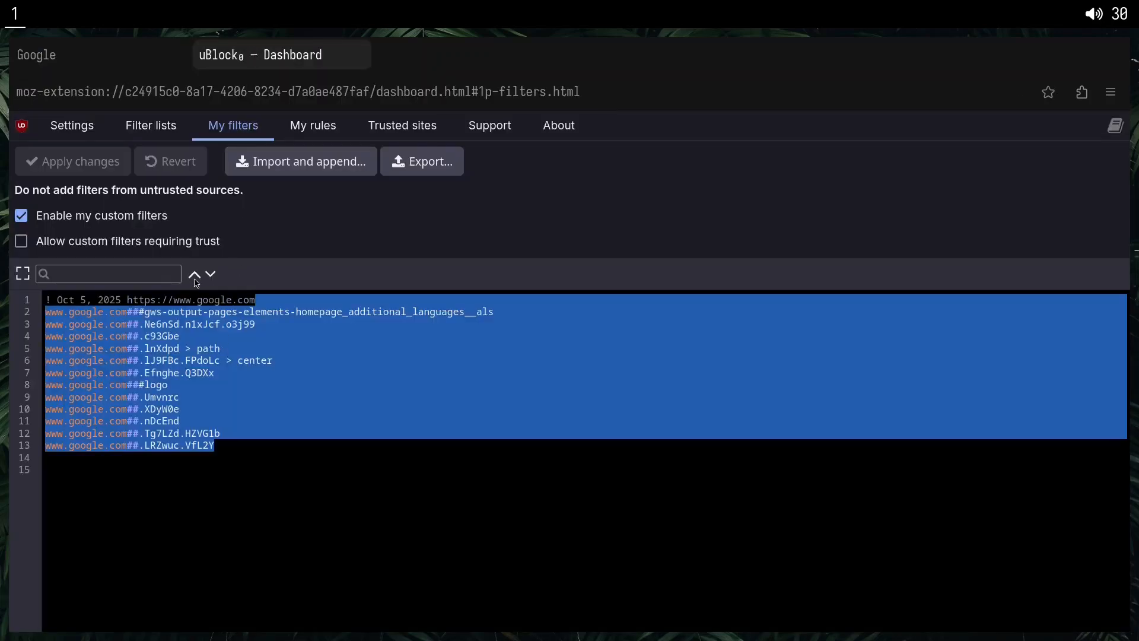
click(304, 363)
click(292, 444)
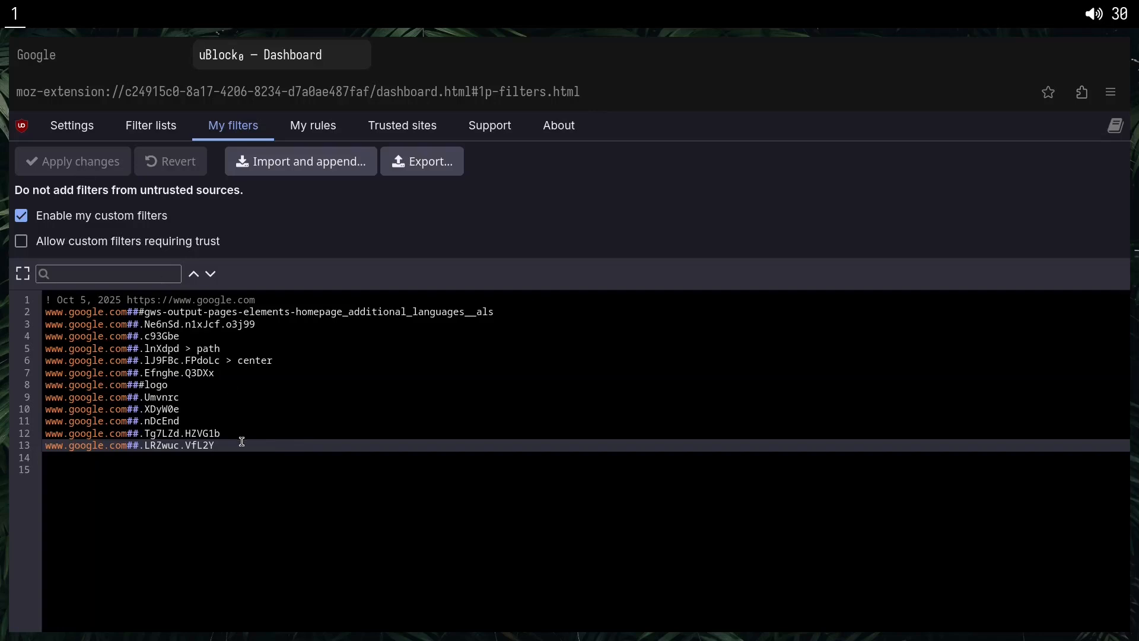
drag(242, 450, 244, 395)
key(BackSpace)
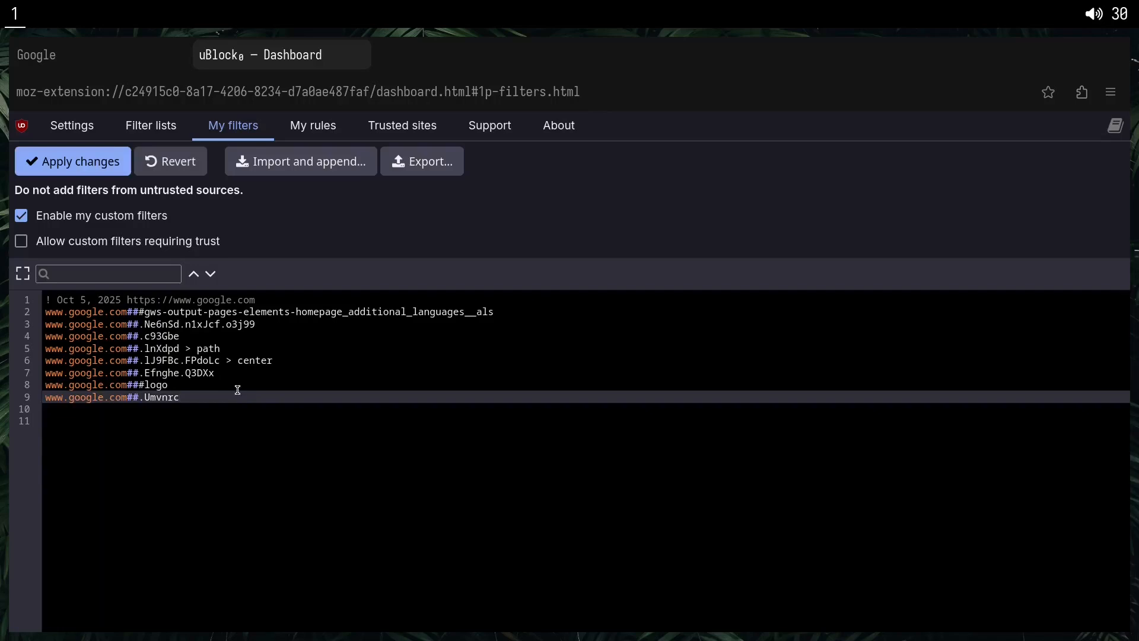
key(ctrl+s)
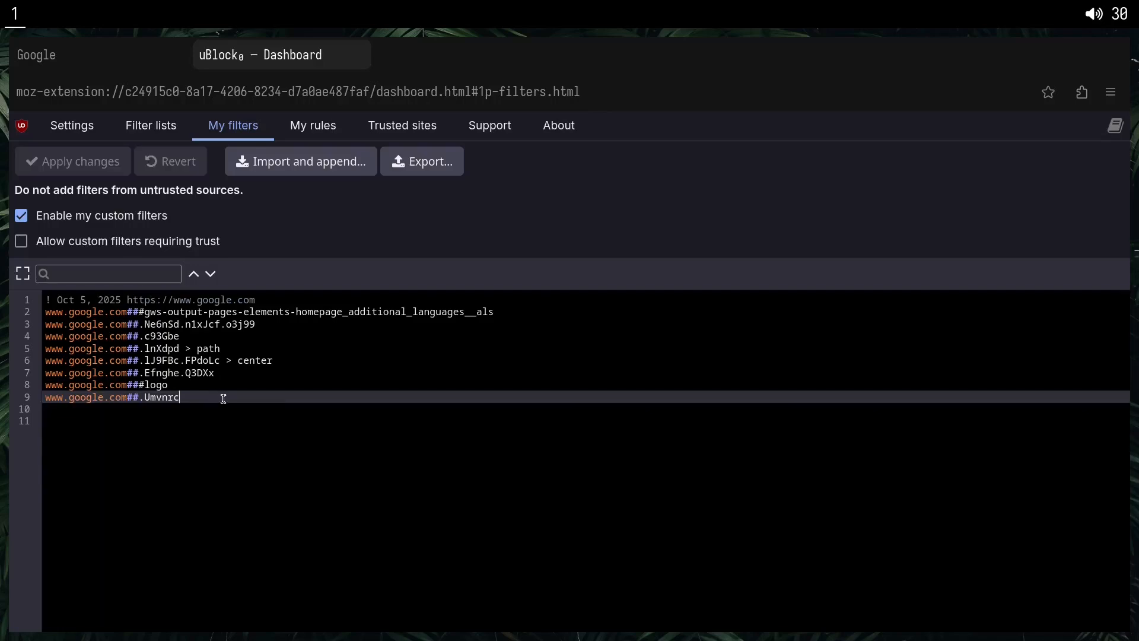
key(ctrl+z)
click(15, 162)
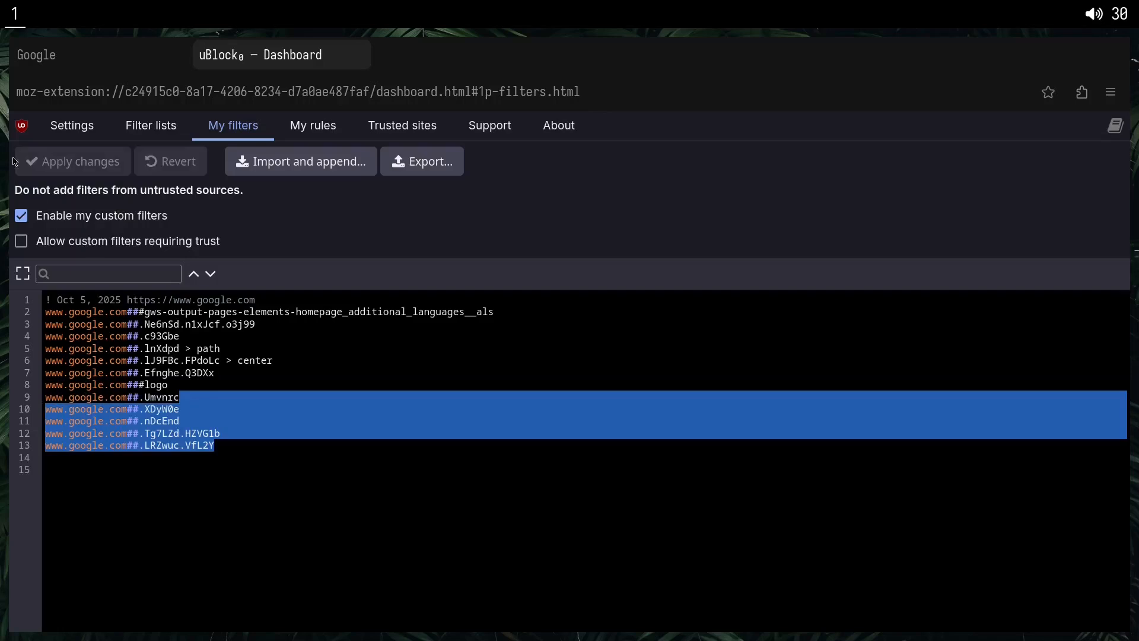
Reload the Google homepage to check it with the restored custom filters.
click(135, 58)
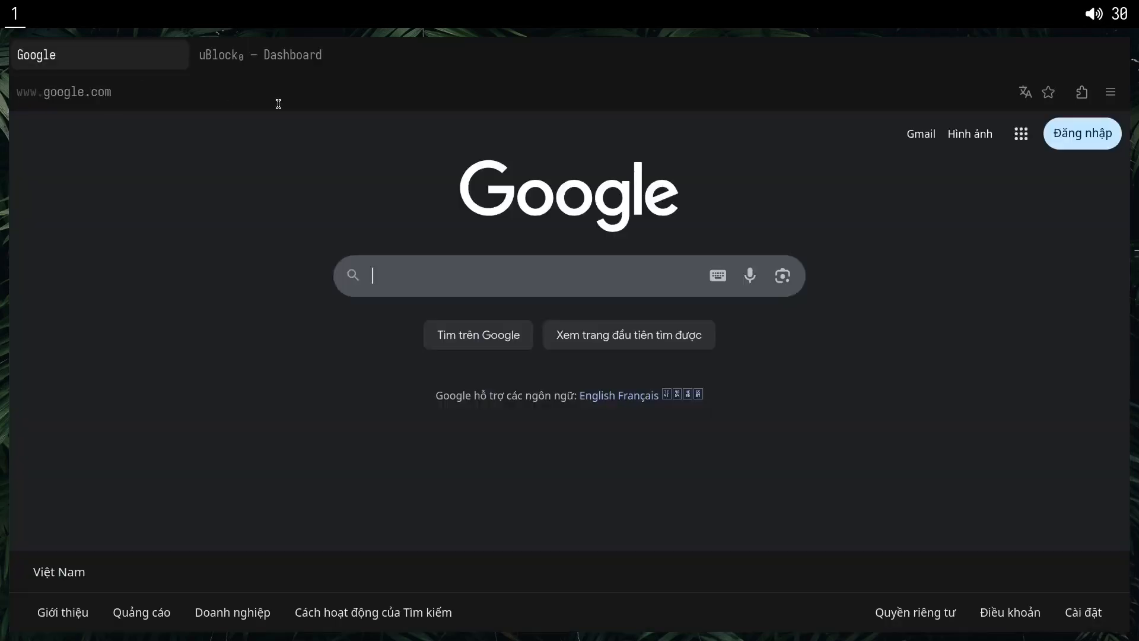
key(F5)
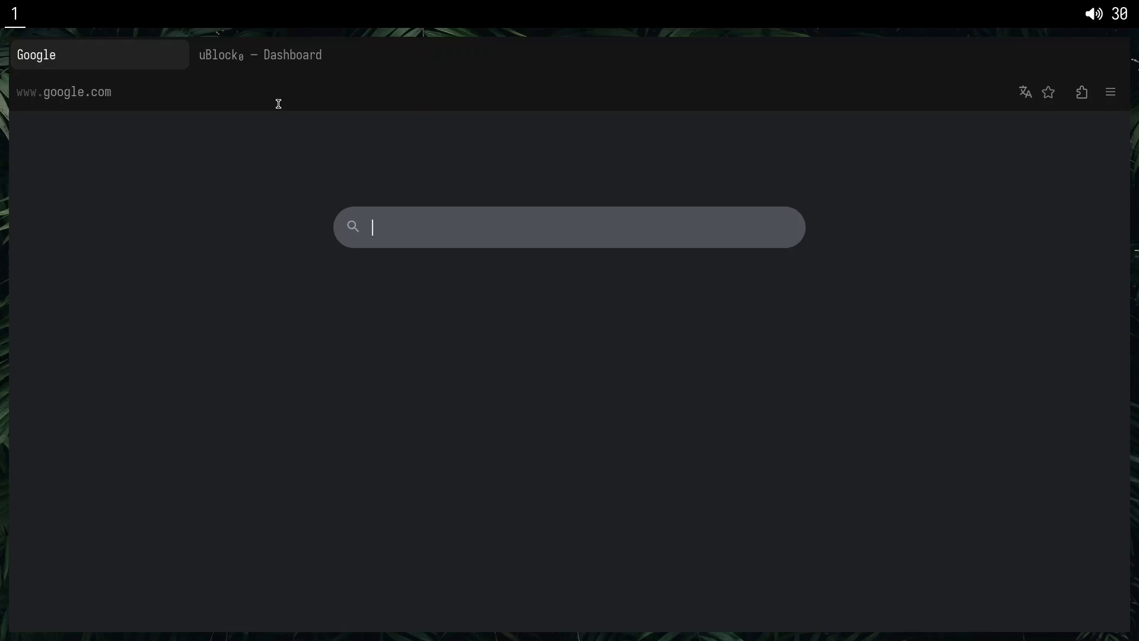
Search Google for reddit and open the main Reddit site from the results.
text(reddit)
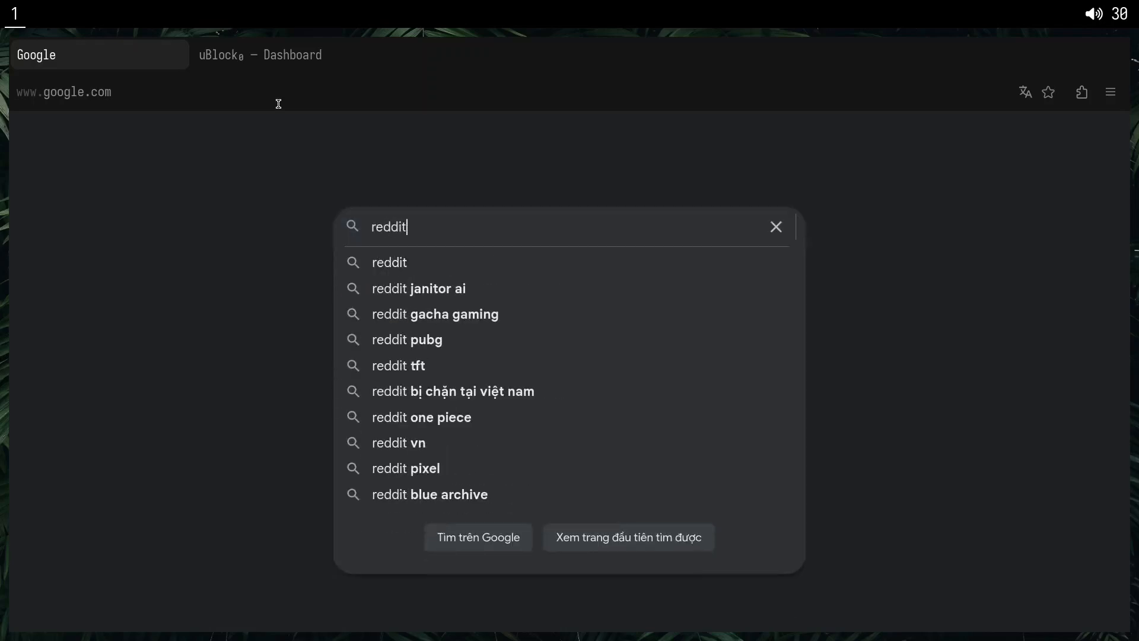
key(Return)
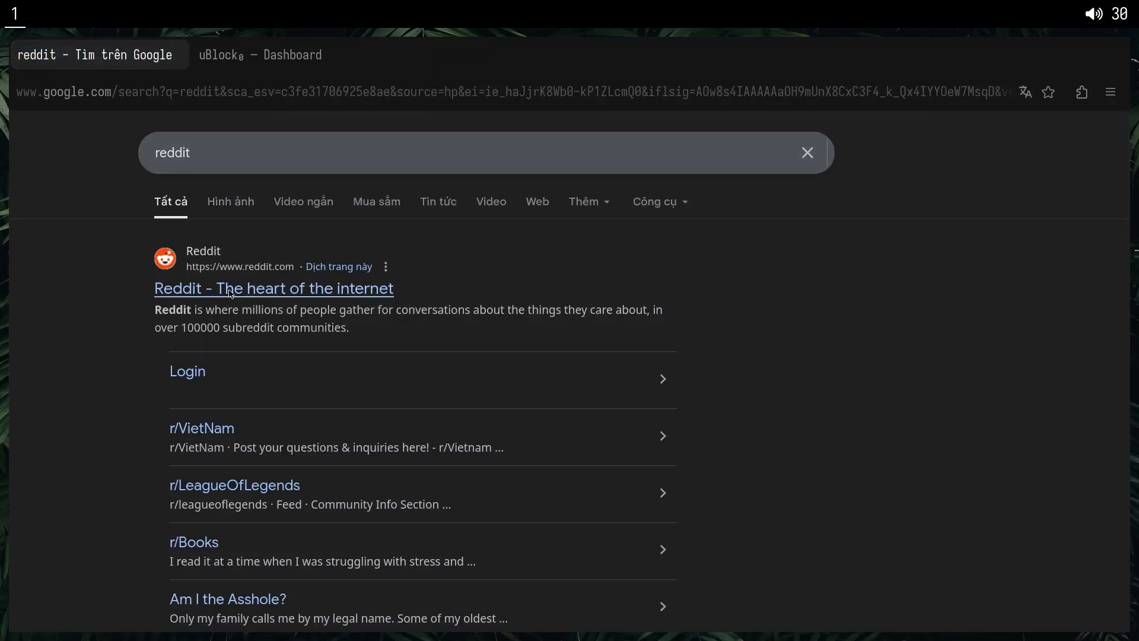
click(232, 294)
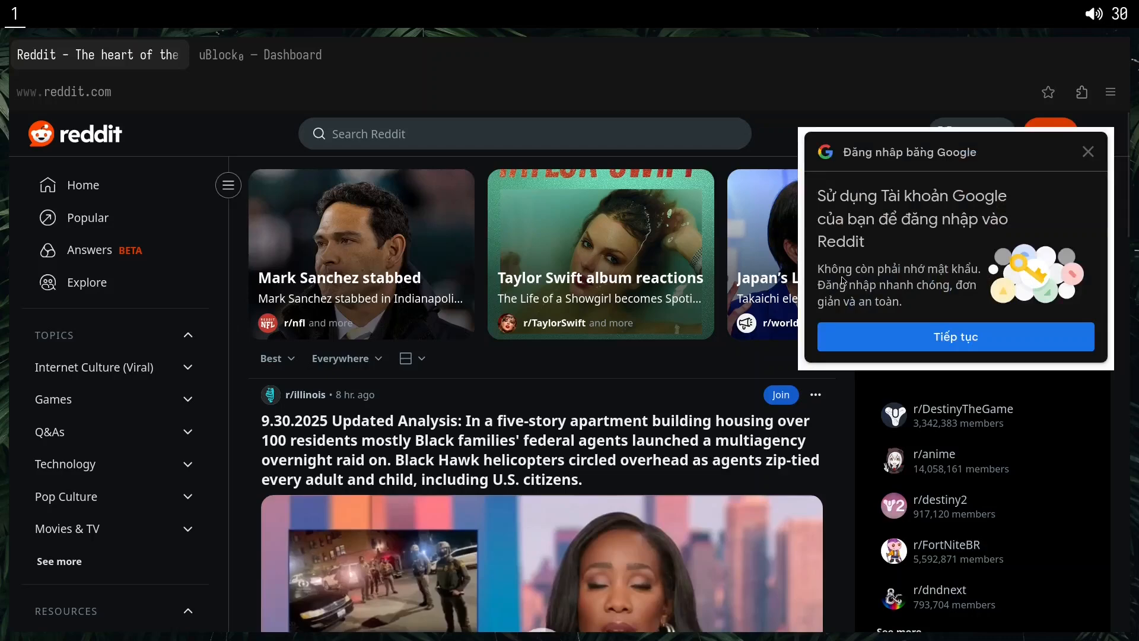
Pick Reddit's Google sign-in prompt with the element picker and create the network filter ||accounts.google.com/gsi/iframe/select.
key(ctrl+shift+e)
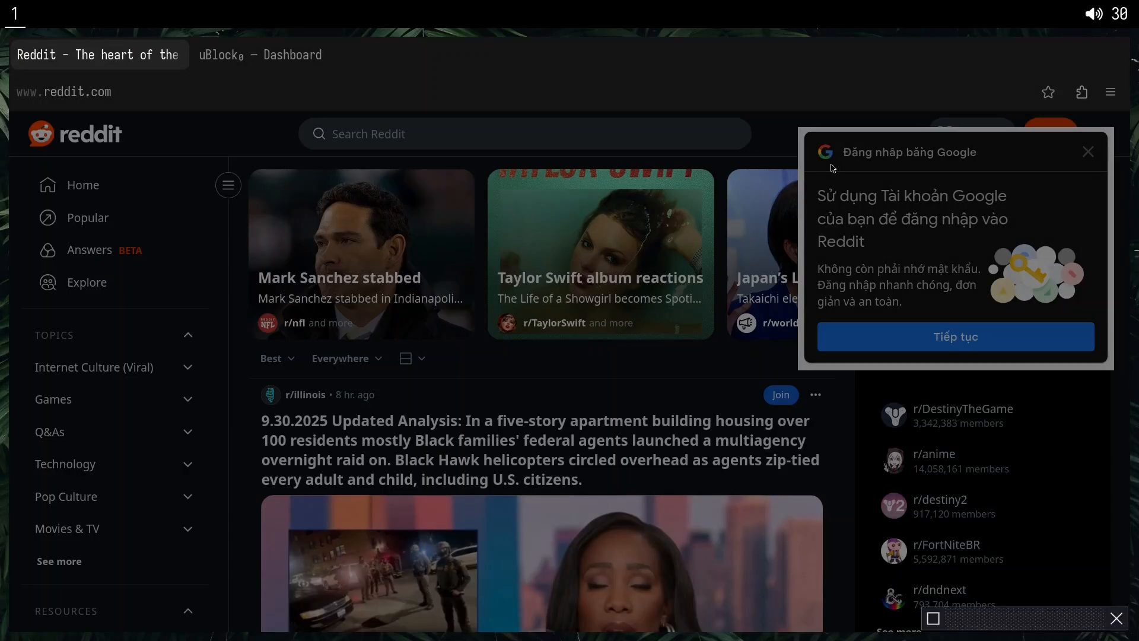
click(846, 231)
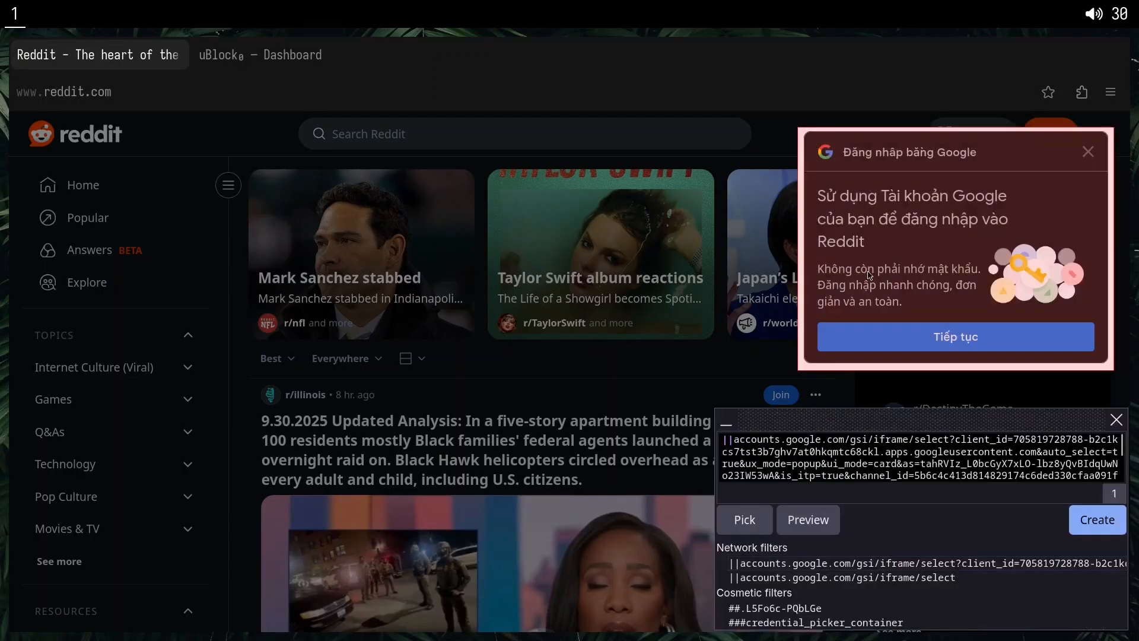
click(776, 578)
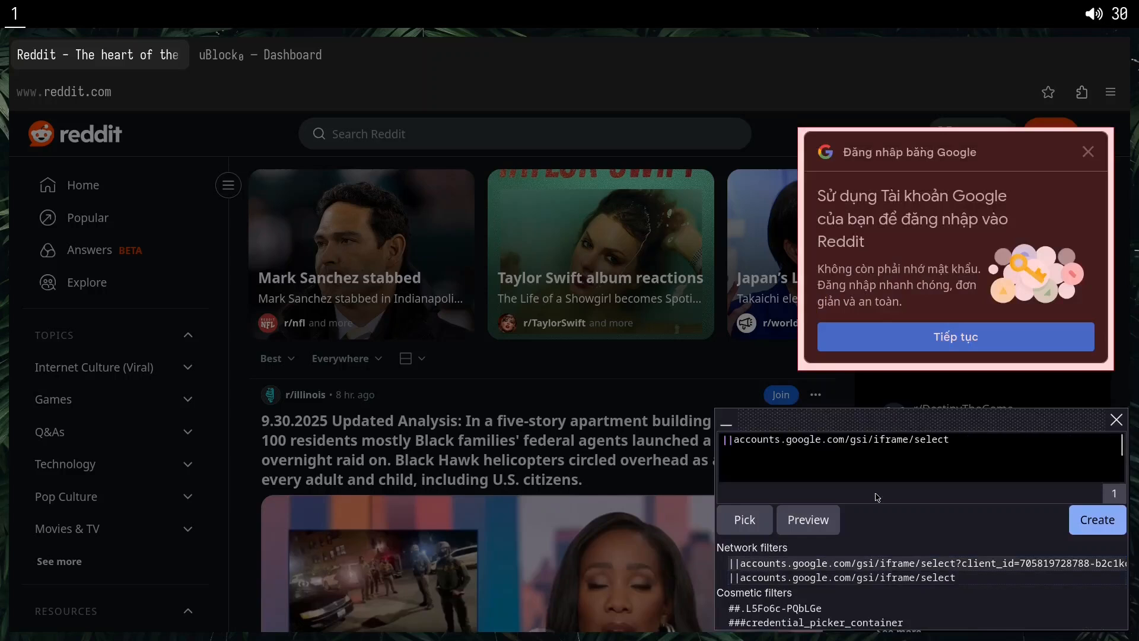
double_click(895, 440)
click(860, 452)
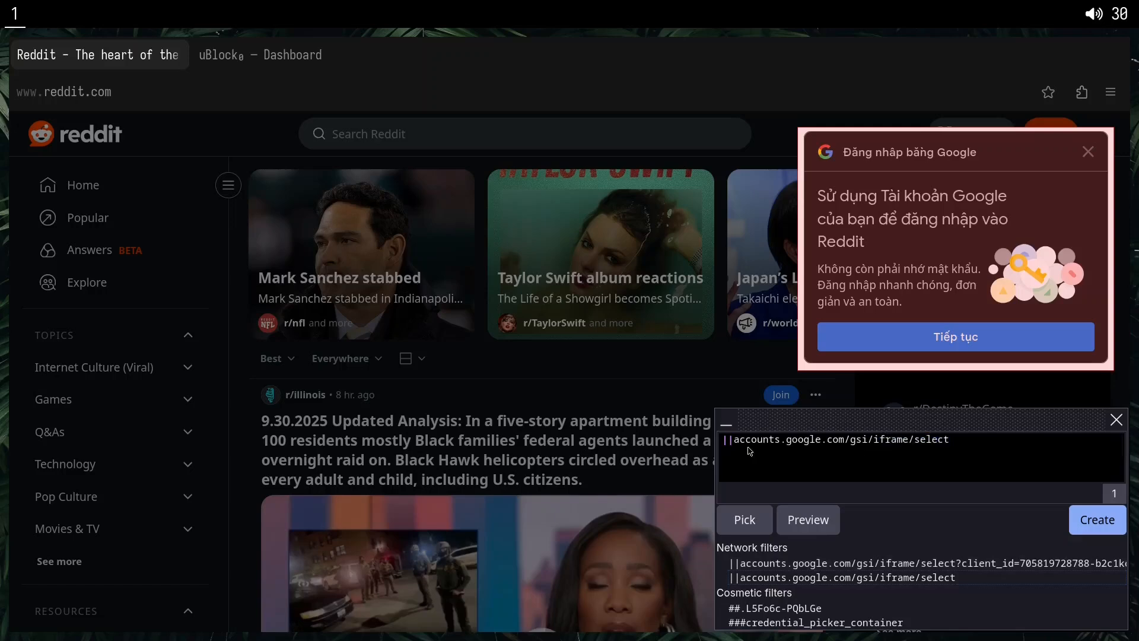
click(1113, 536)
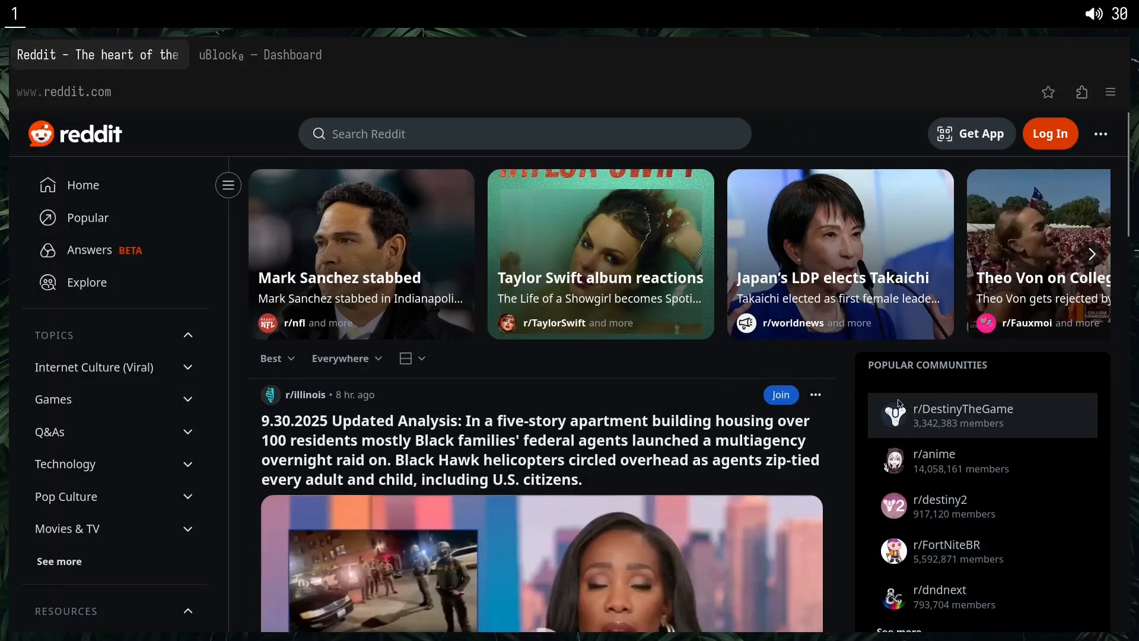
Pick the Google sign-in prompt again and recreate the shorter network filter ||accounts.google.com/gsi/iframe/select.
key(alt+x)
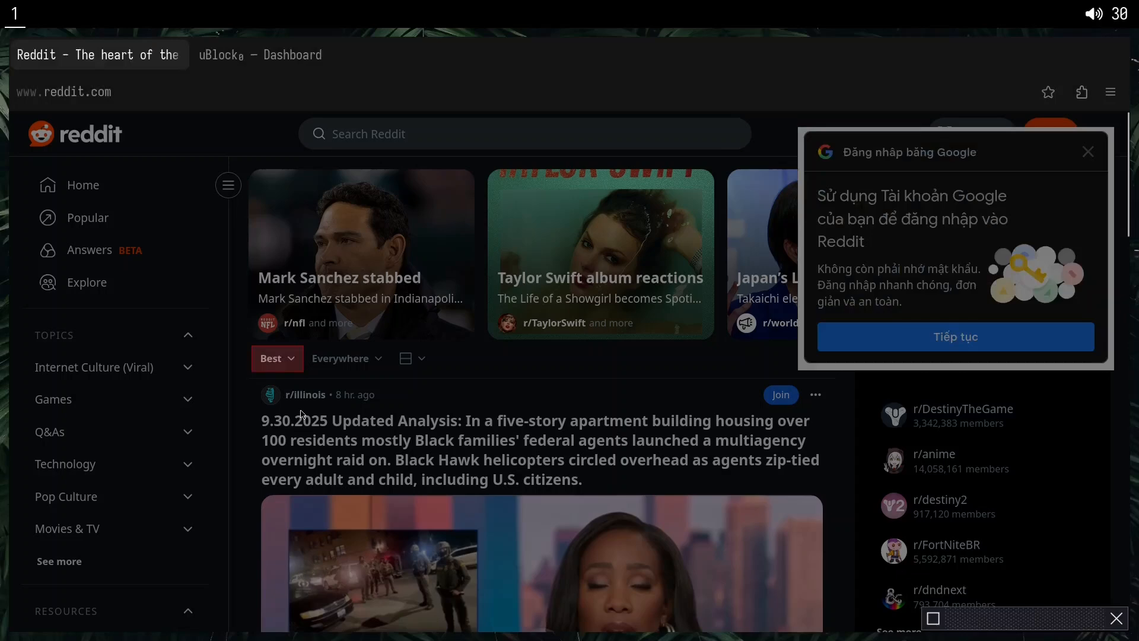
click(880, 376)
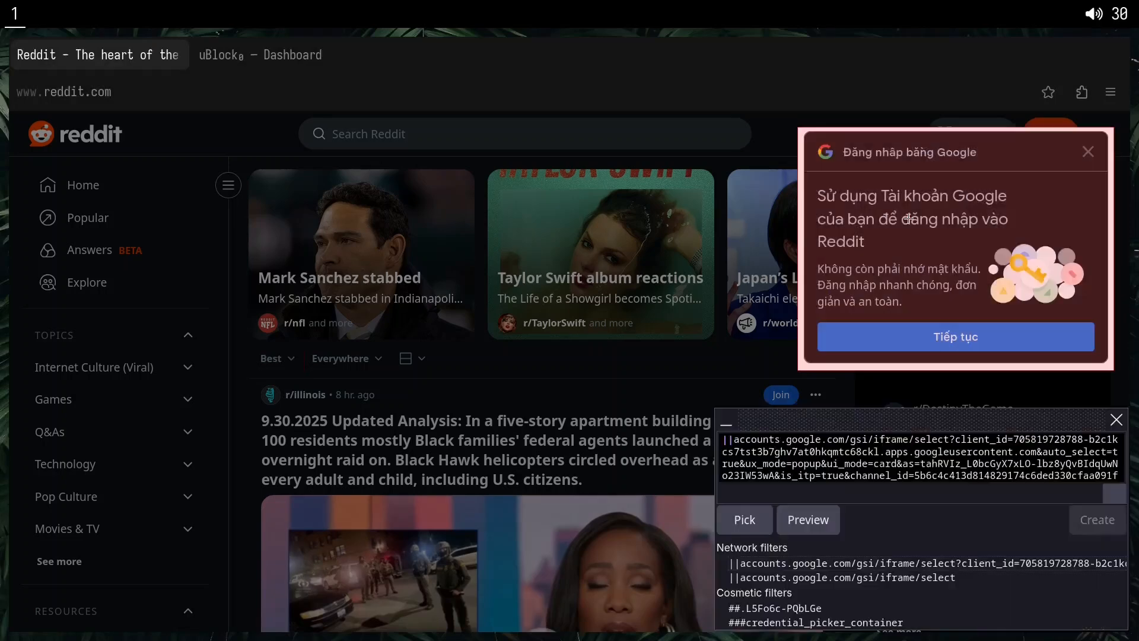
click(842, 578)
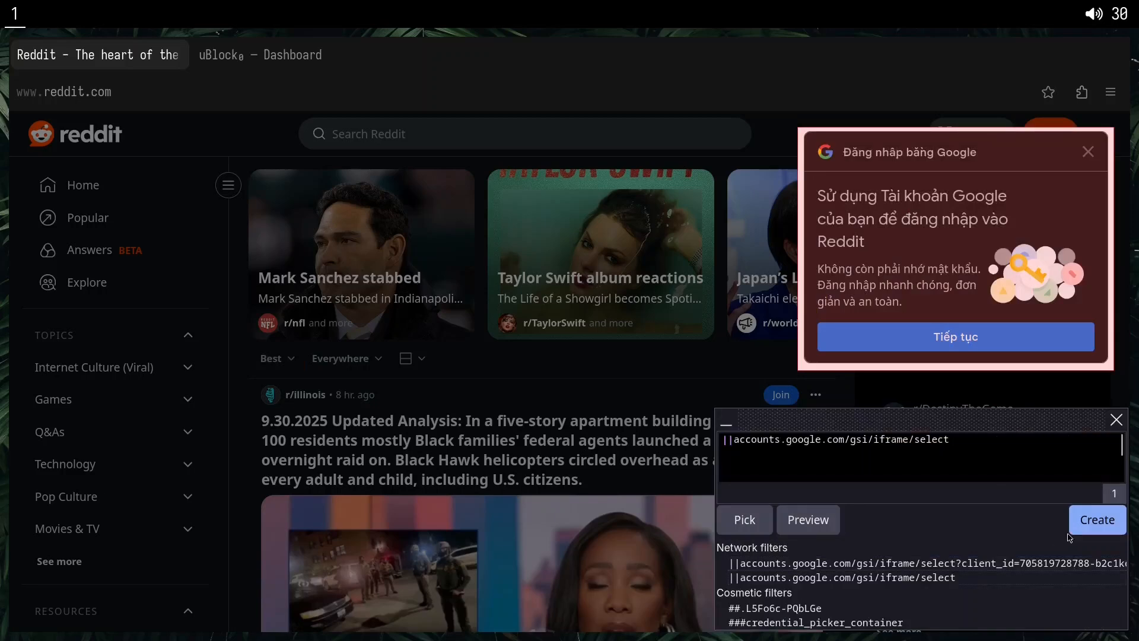
click(1077, 525)
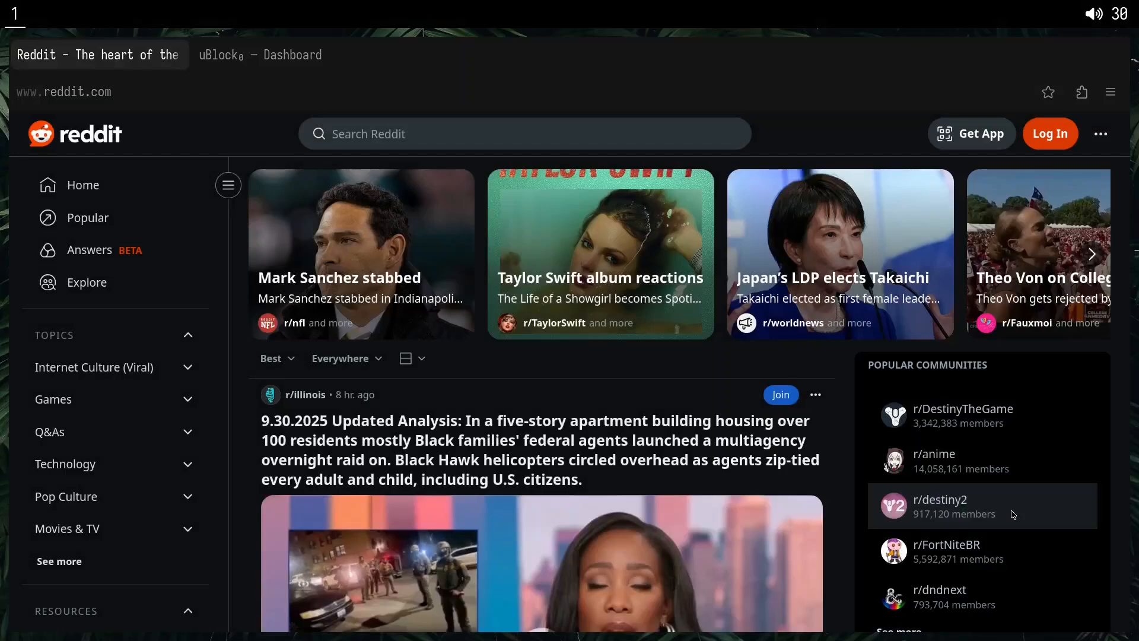
Start the element picker once more, cancel it, and dismiss the Google sign-in prompt with its own close control.
key(alt+x)
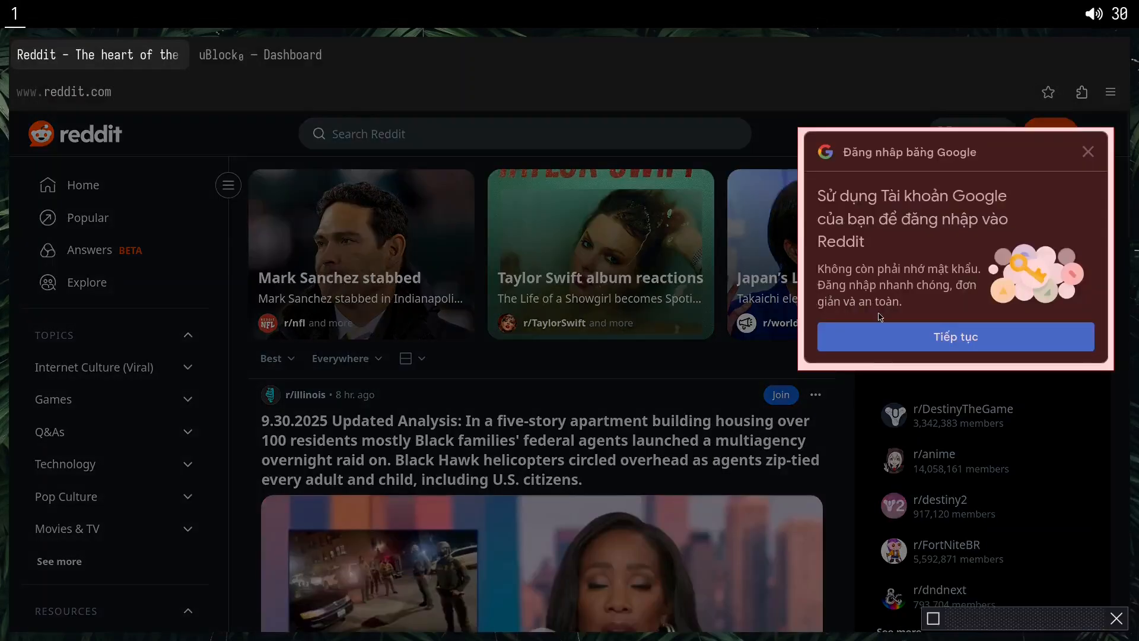
key(Escape)
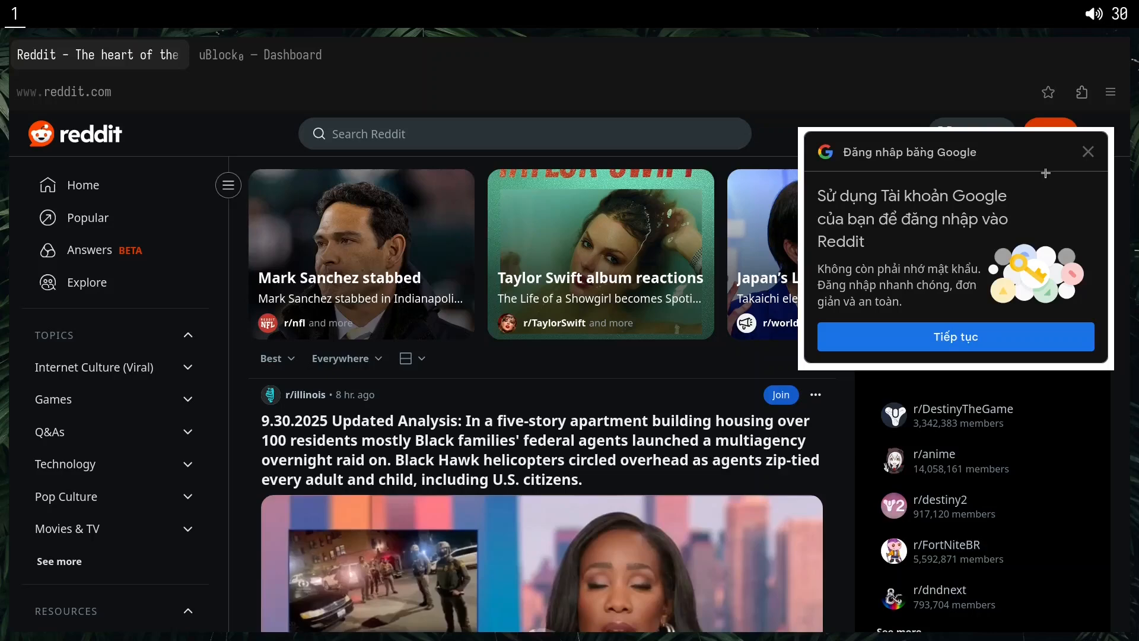
click(1090, 154)
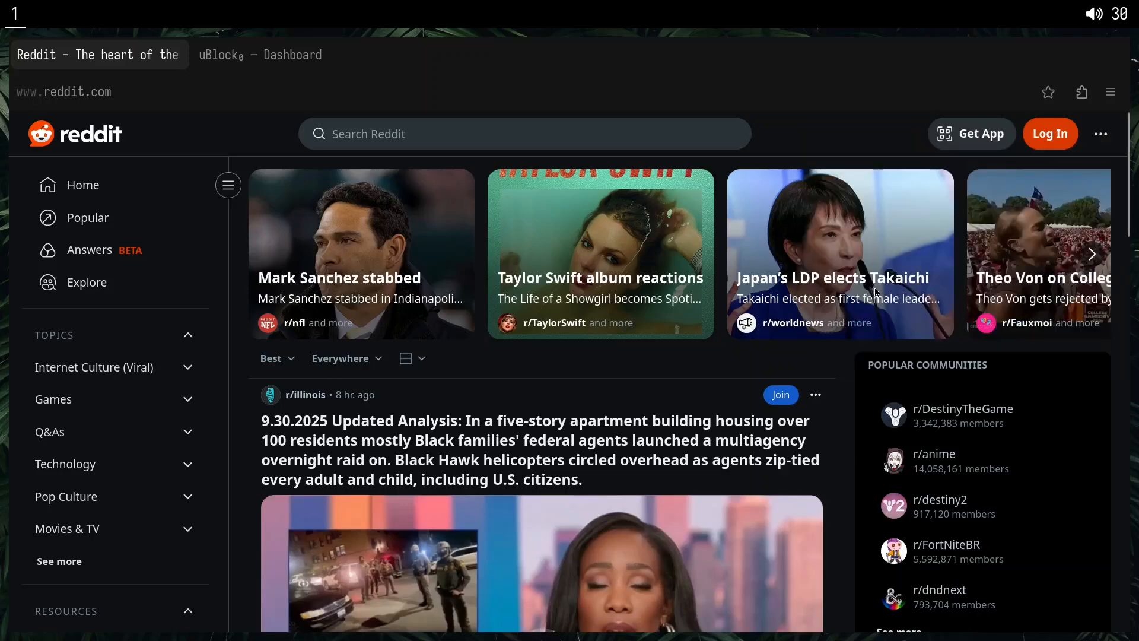
Hide the Get App and Log In button group in Reddit's header with the element picker.
key(alt+x)
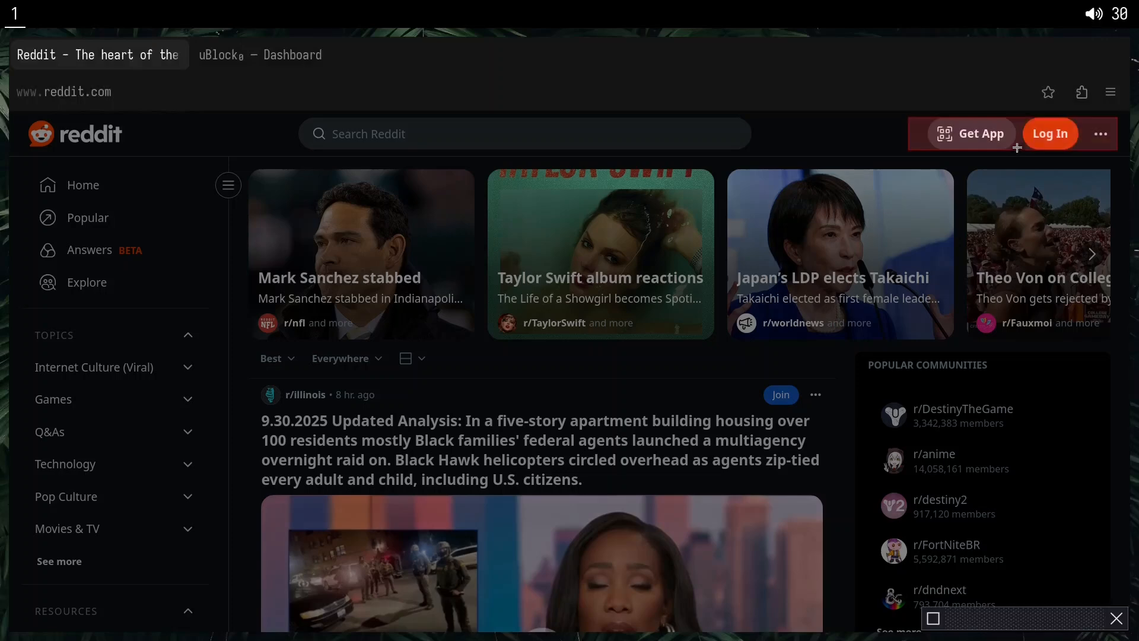
click(1017, 148)
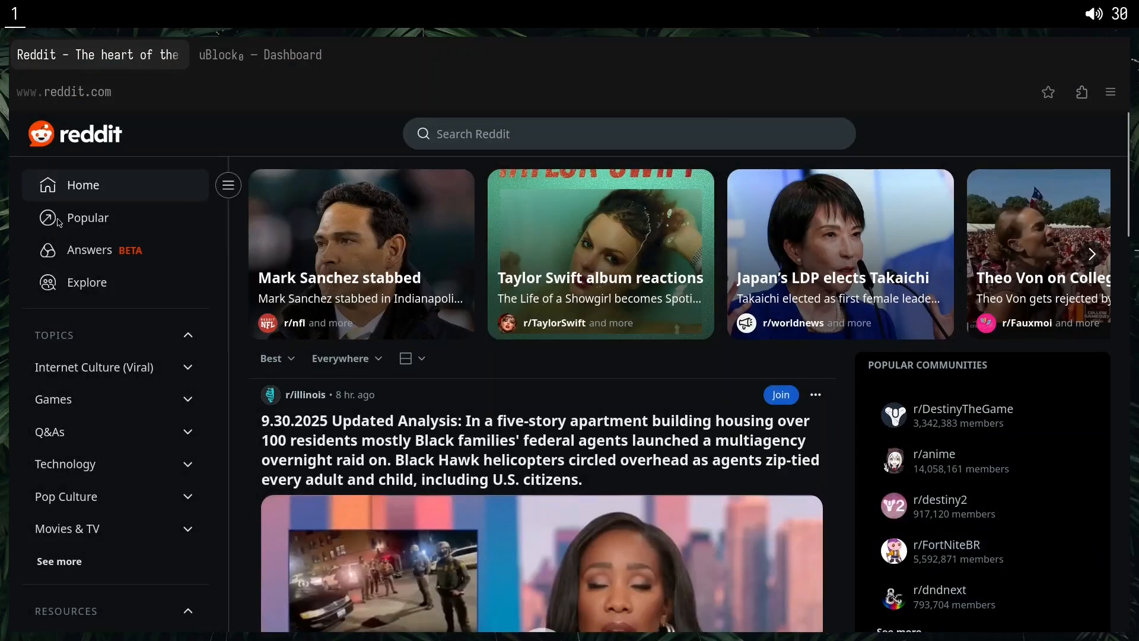
Pick Reddit's navigation sidebar, widen the selection to the whole .left-sidebar container with the preview on, and create the cosmetic filter.
key(alt+shift+p)
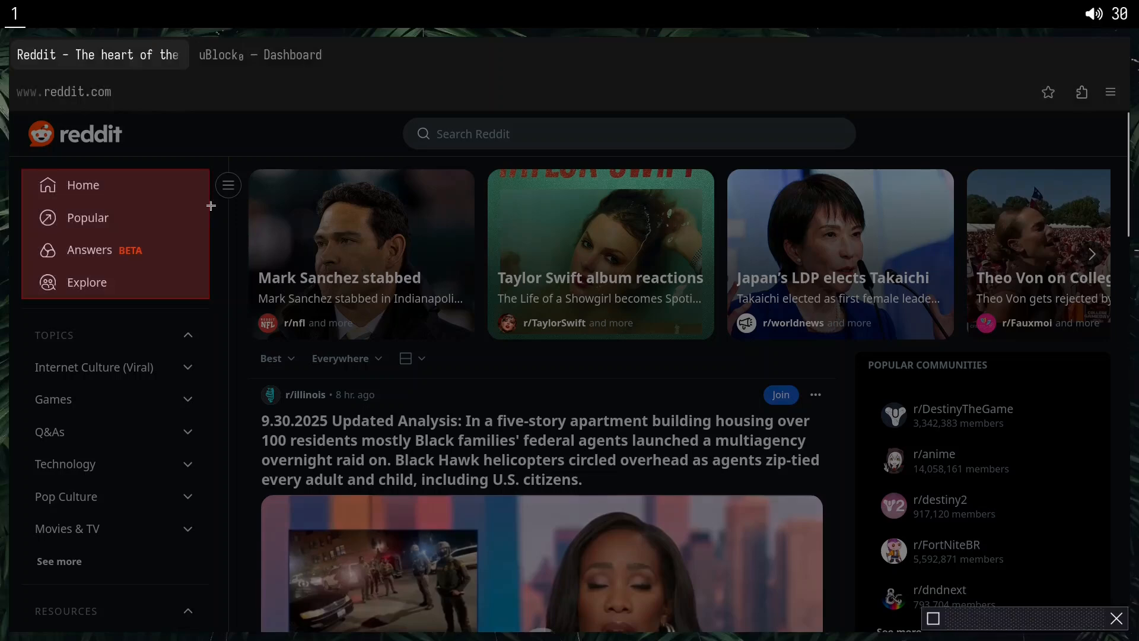
click(108, 161)
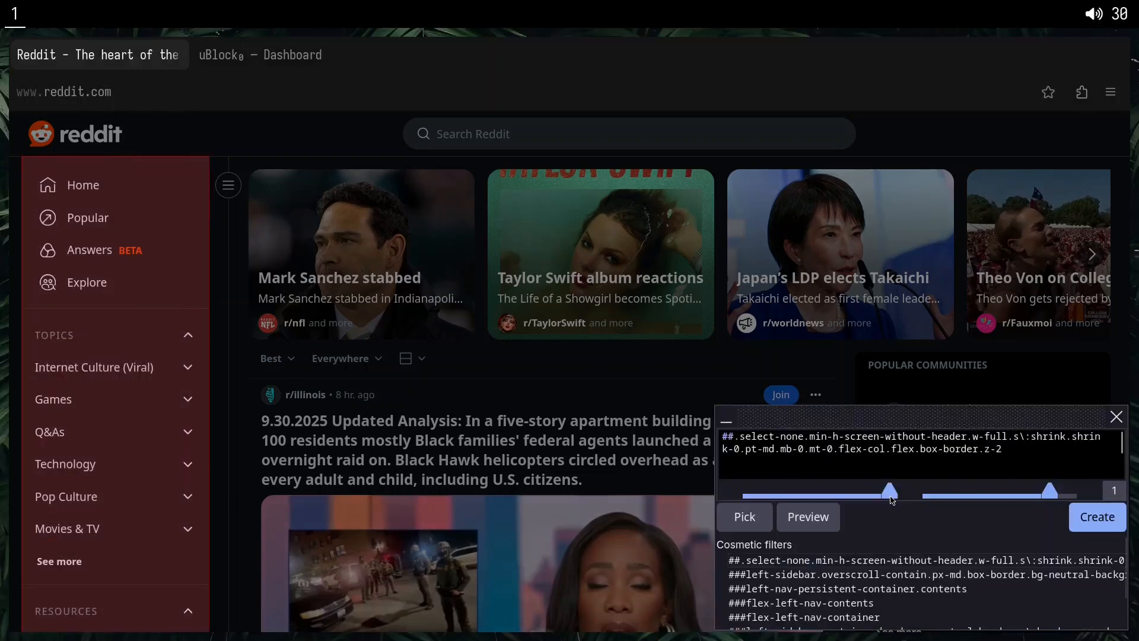
drag(875, 500, 849, 500)
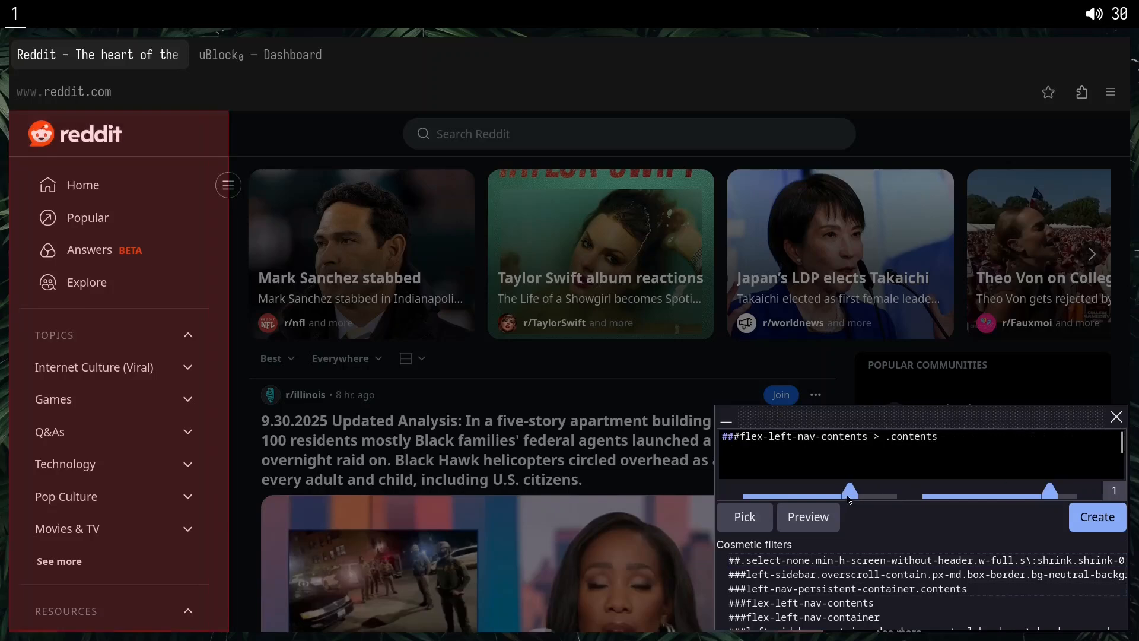
click(808, 517)
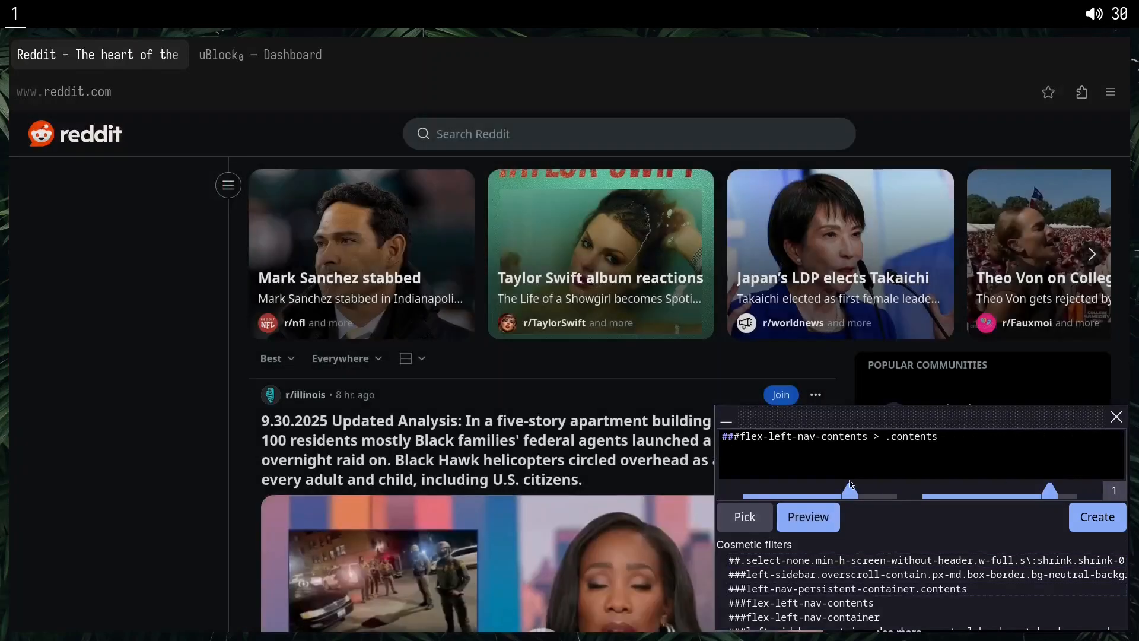
drag(851, 485, 788, 503)
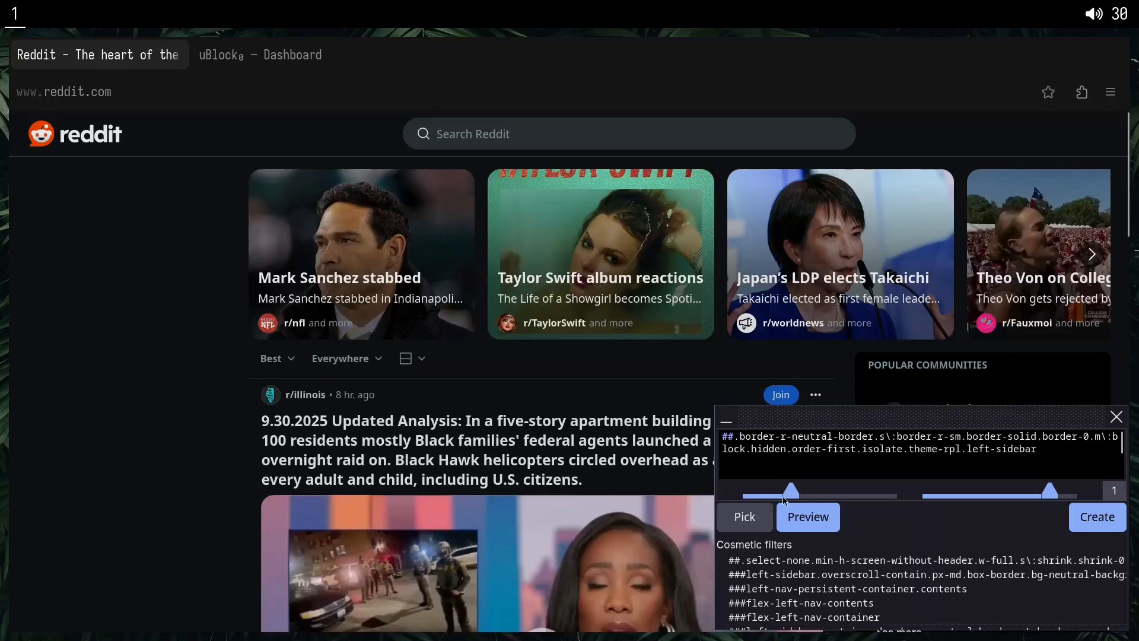
click(1073, 519)
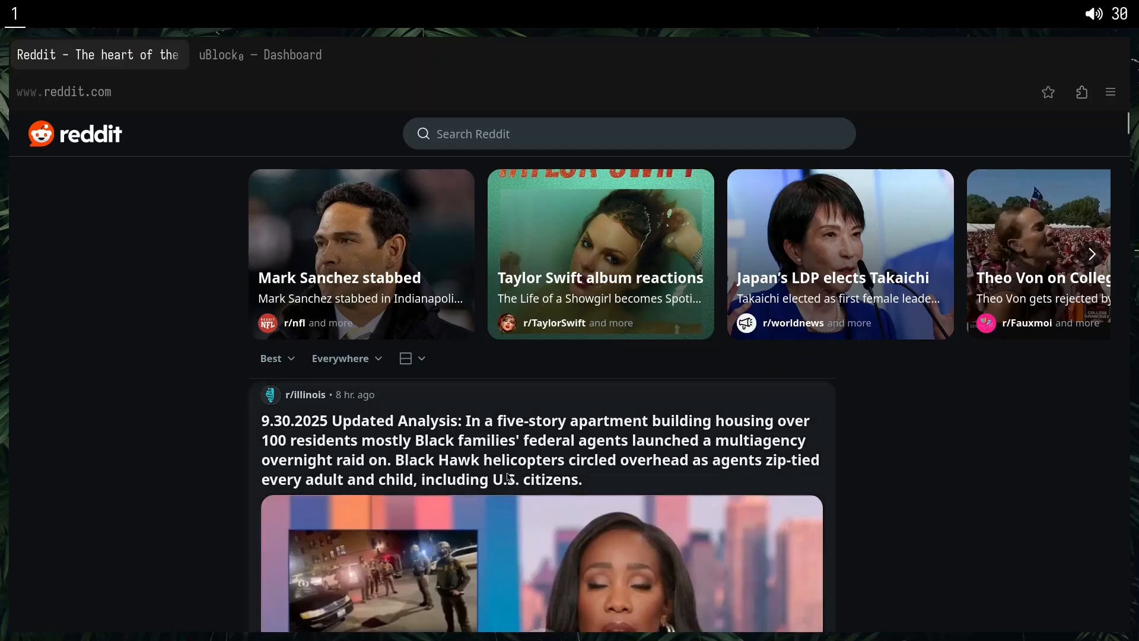
Pick the r/illinois post with the element picker, add {color: red !important} to its cosmetic filter, and turn on the preview.
key(alt+x)
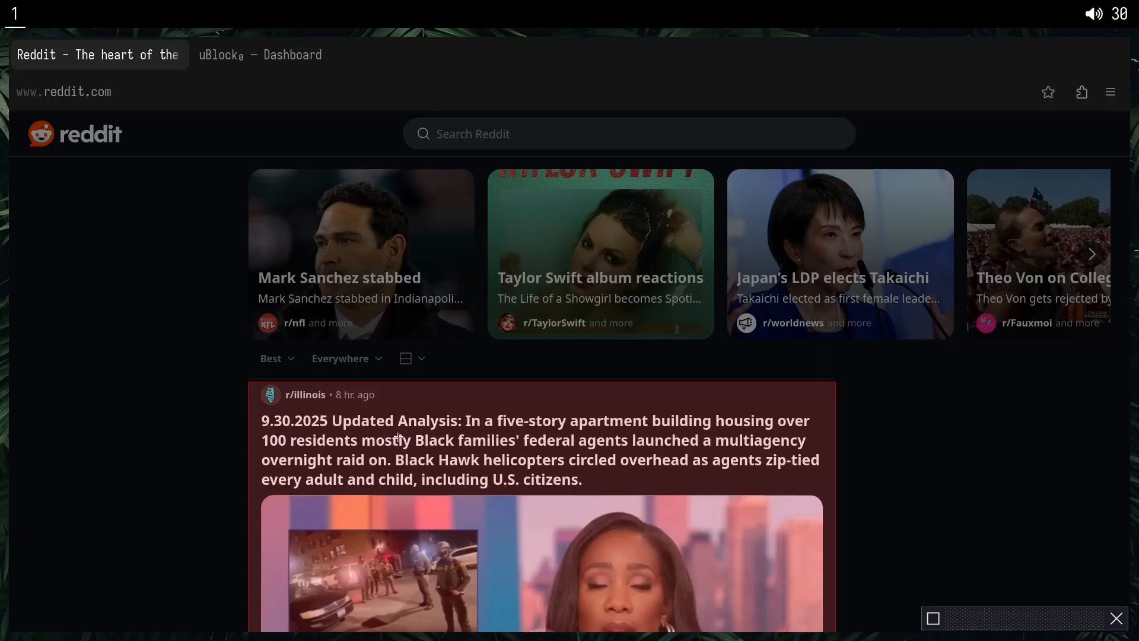
click(472, 440)
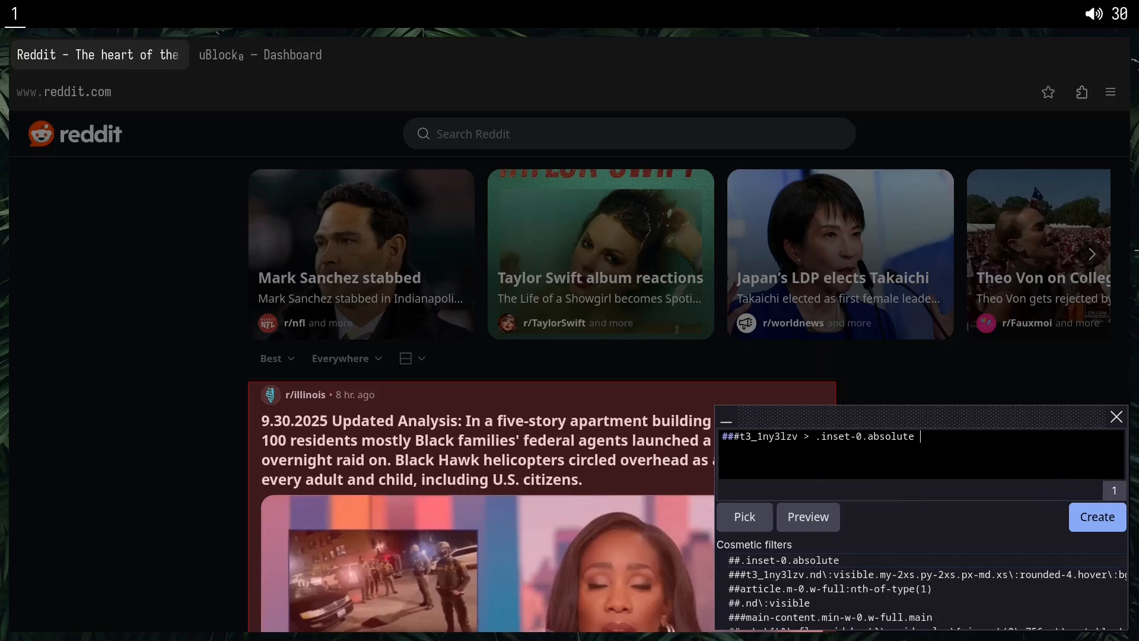
text({})
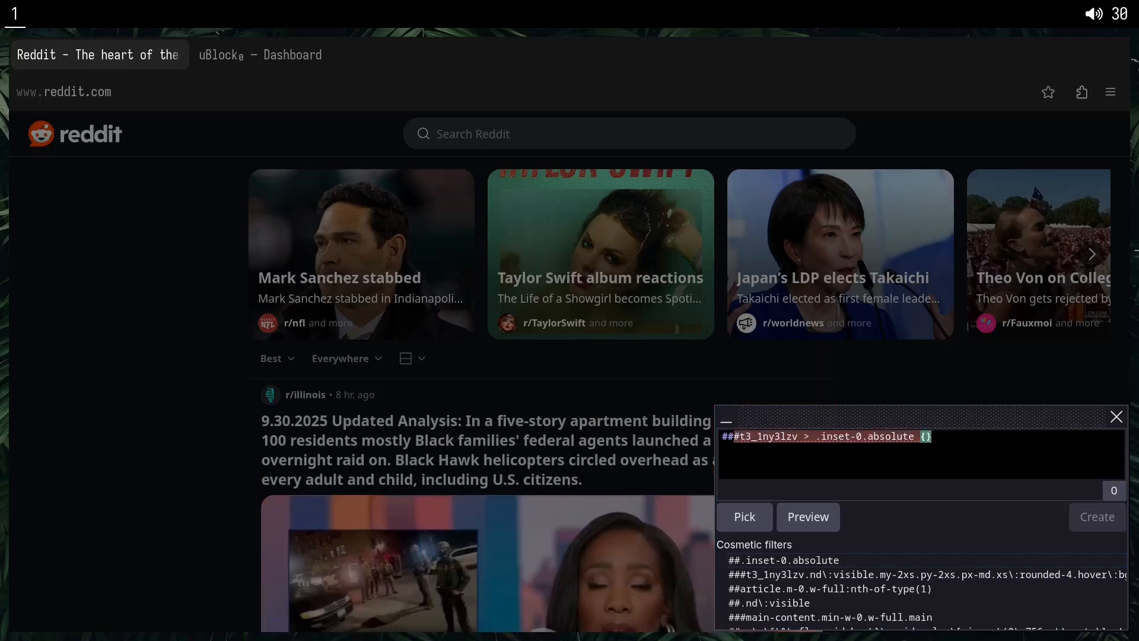
text(color: )
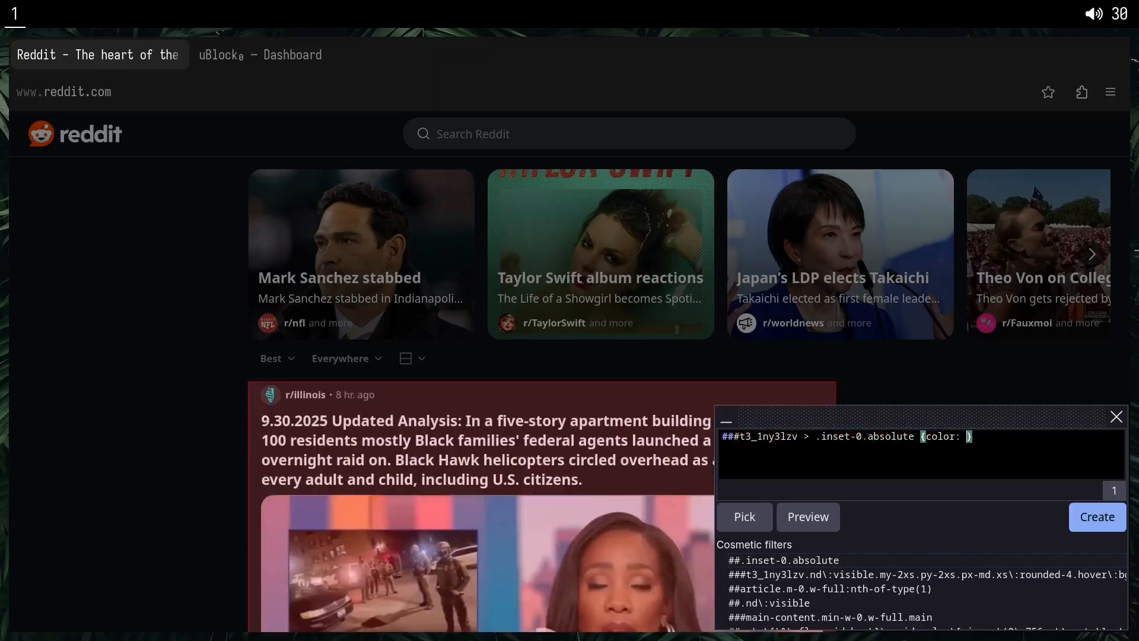
text(red !iu)
key(BackSpace)
text(mportan)
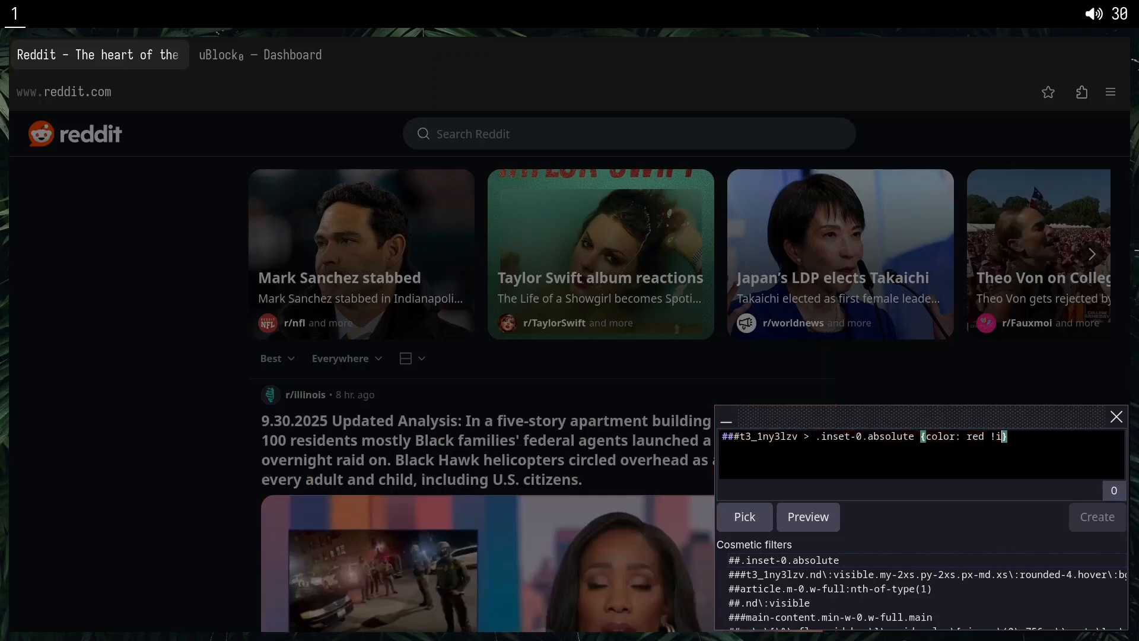
text(t)
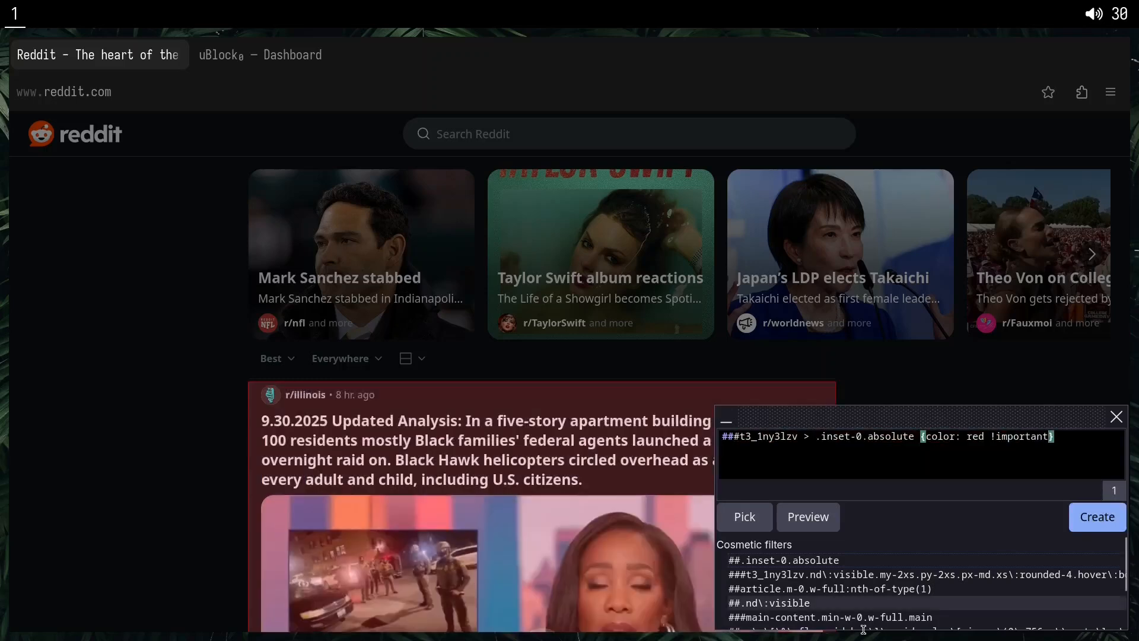
click(802, 522)
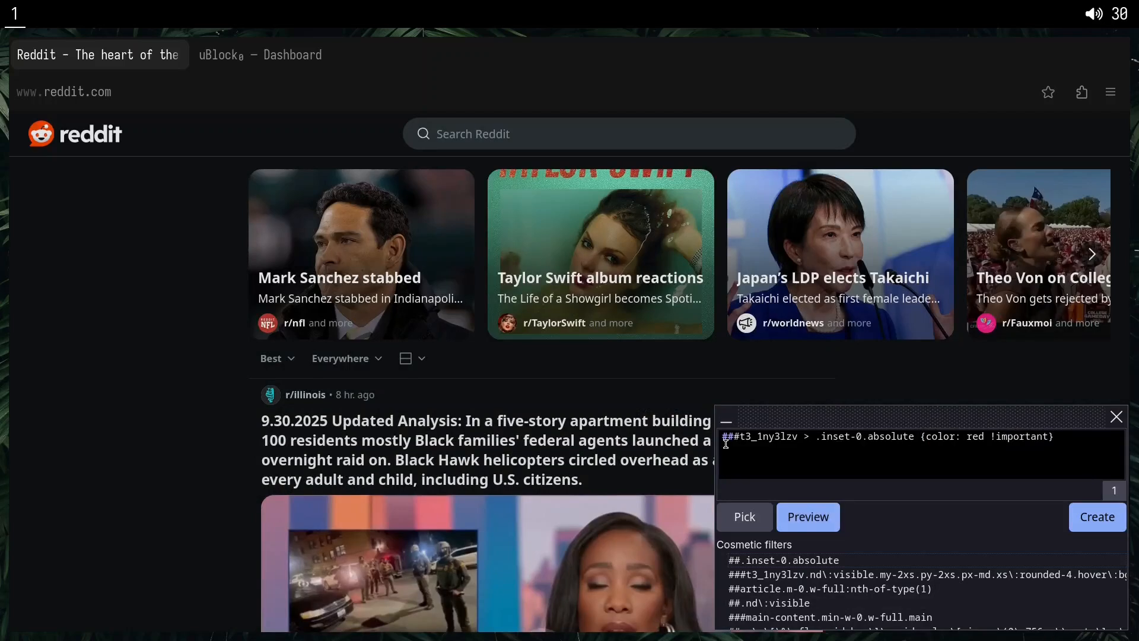
Replace the post's selector with * so the red text rule covers all of Reddit, create the filter, and check the feed.
drag(734, 436, 913, 433)
click(775, 437)
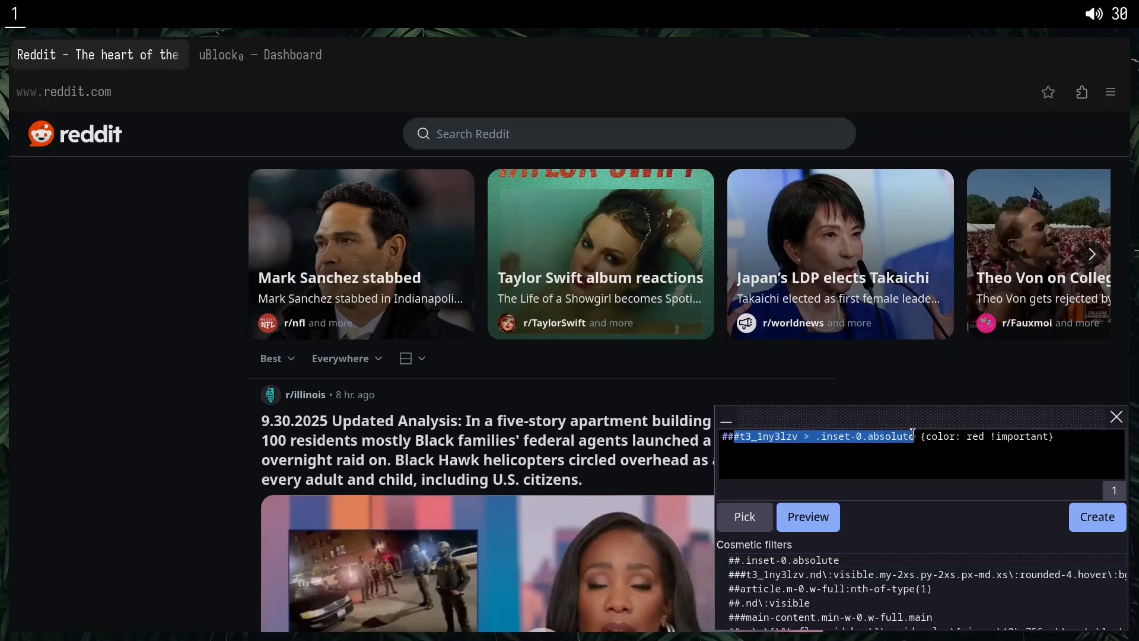
text(*)
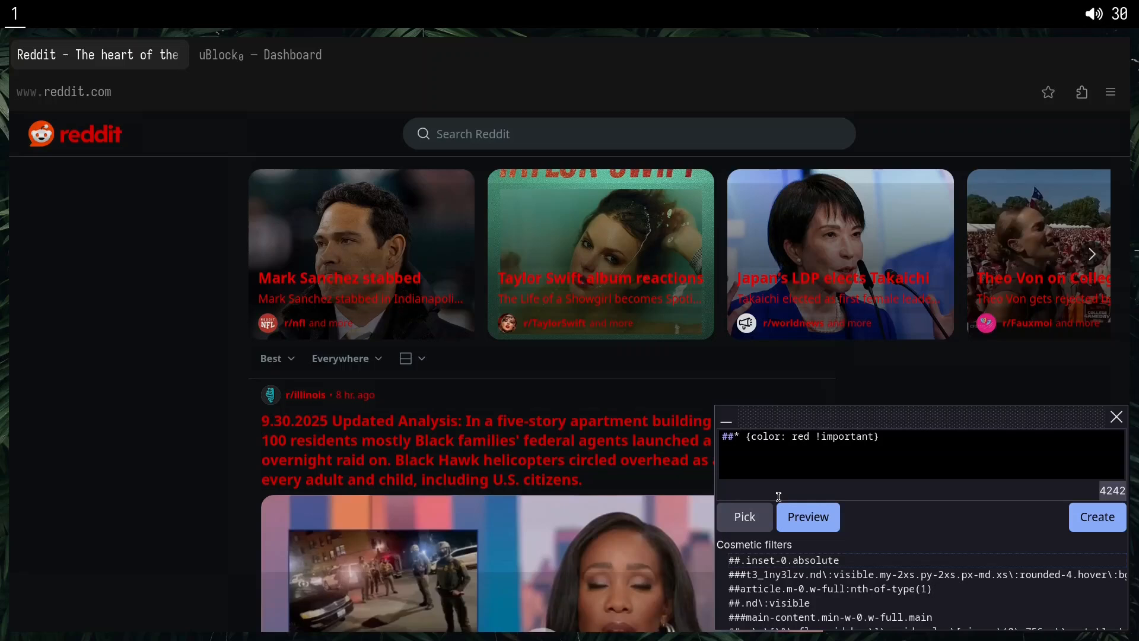
click(1085, 517)
scroll(1026, 510, down, 7)
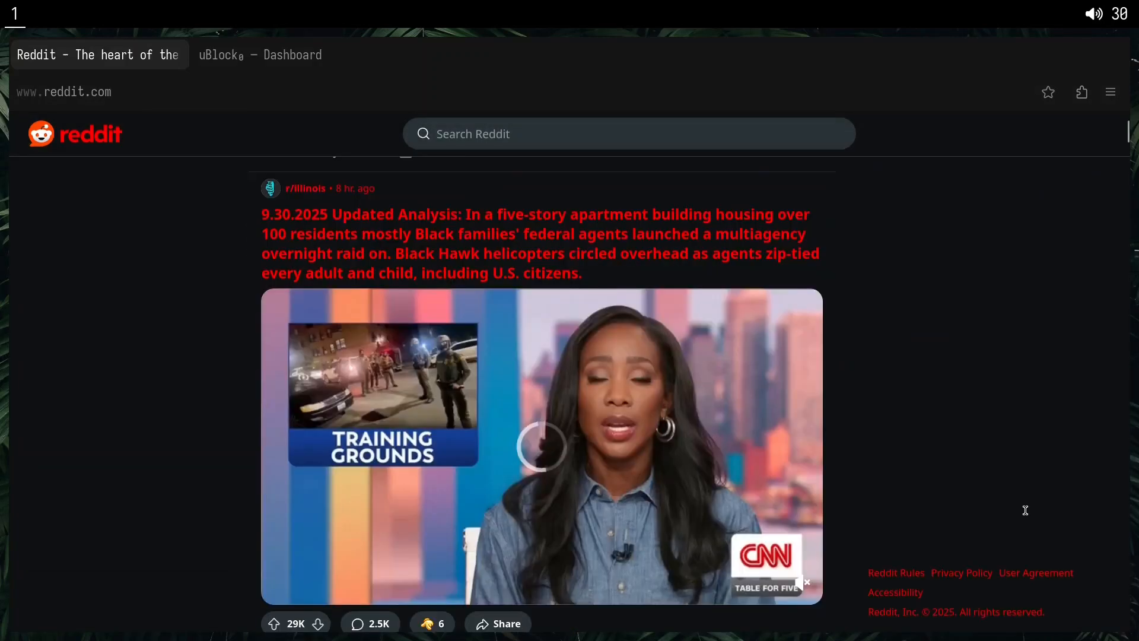
scroll(1024, 509, up, 2)
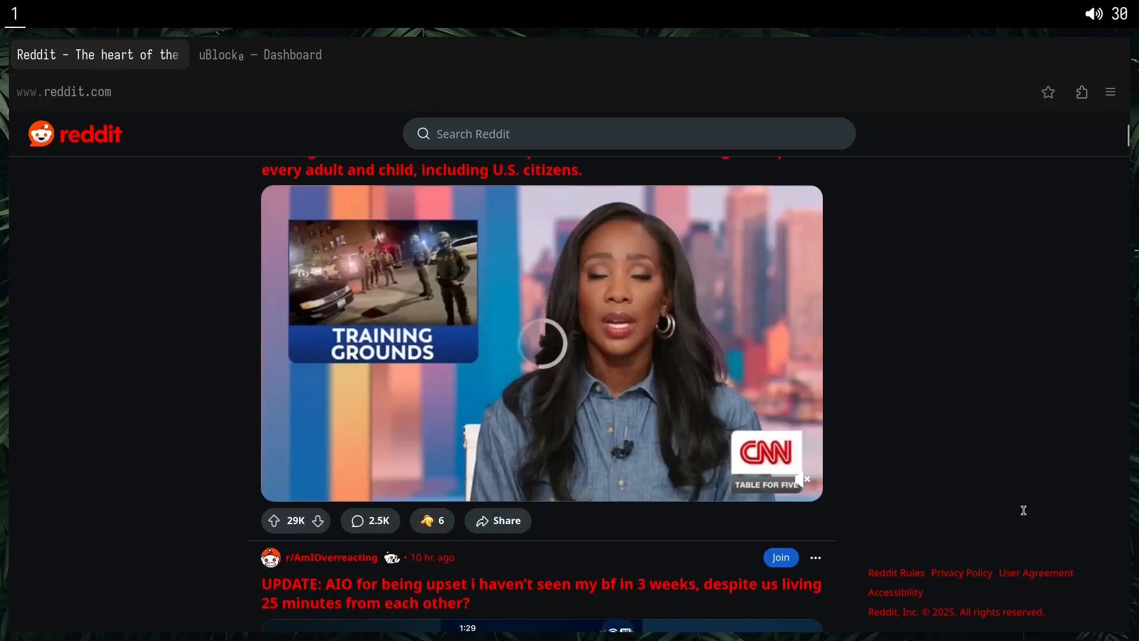
scroll(1020, 506, up, 5)
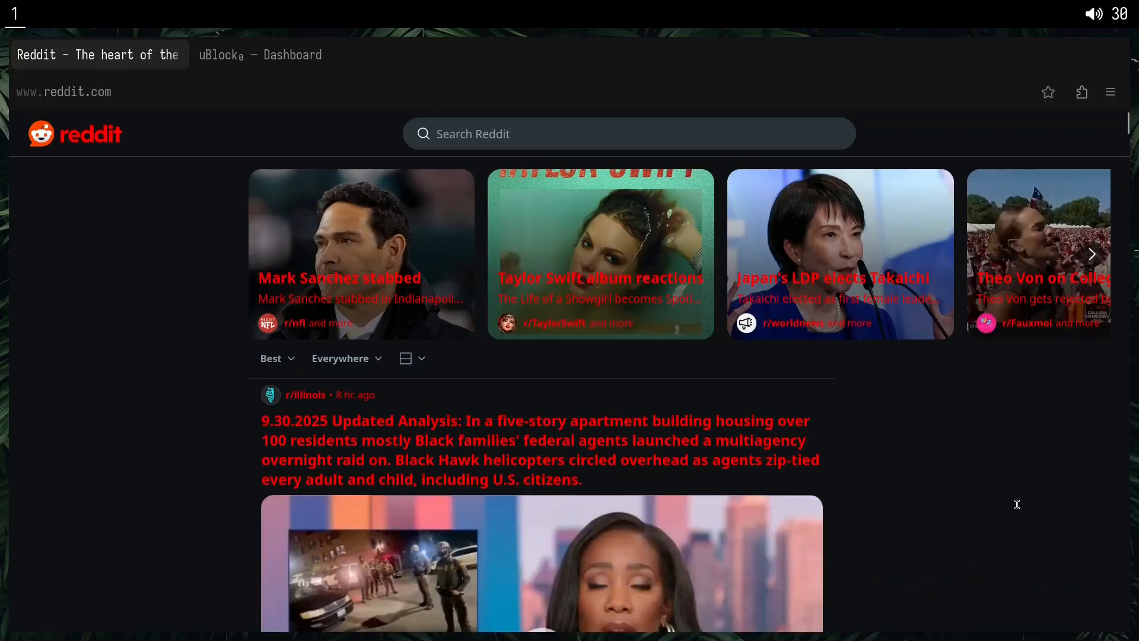
Pick the Reddit page's main container with the element picker and replace the suggested selector with *.
key(alt+x)
click(139, 345)
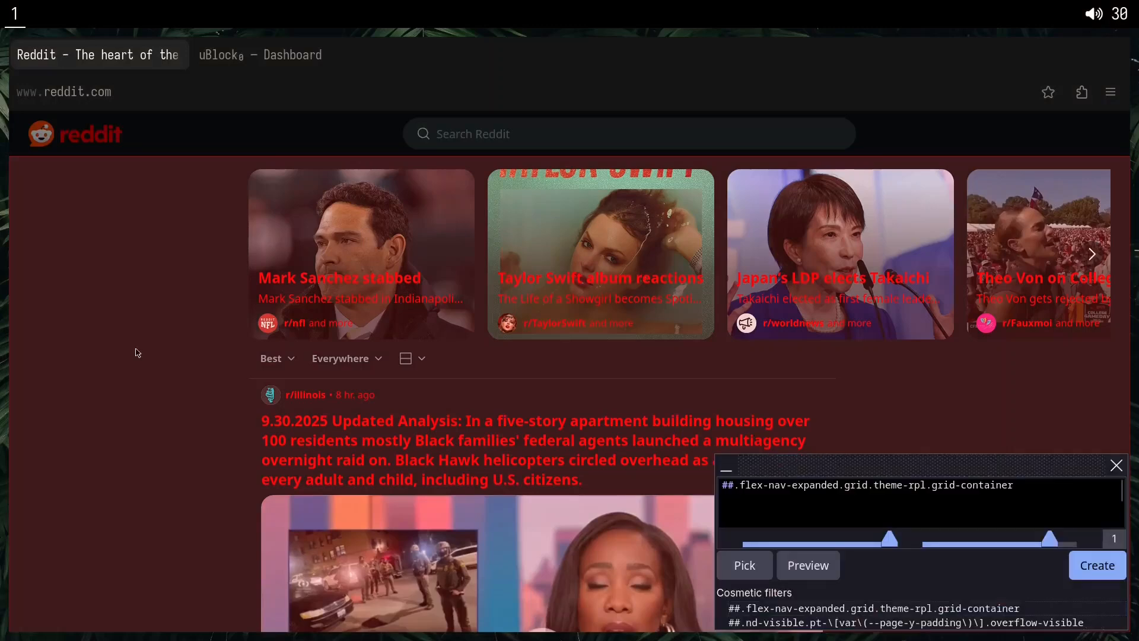
click(737, 490)
key(shift+End)
key(BackSpace)
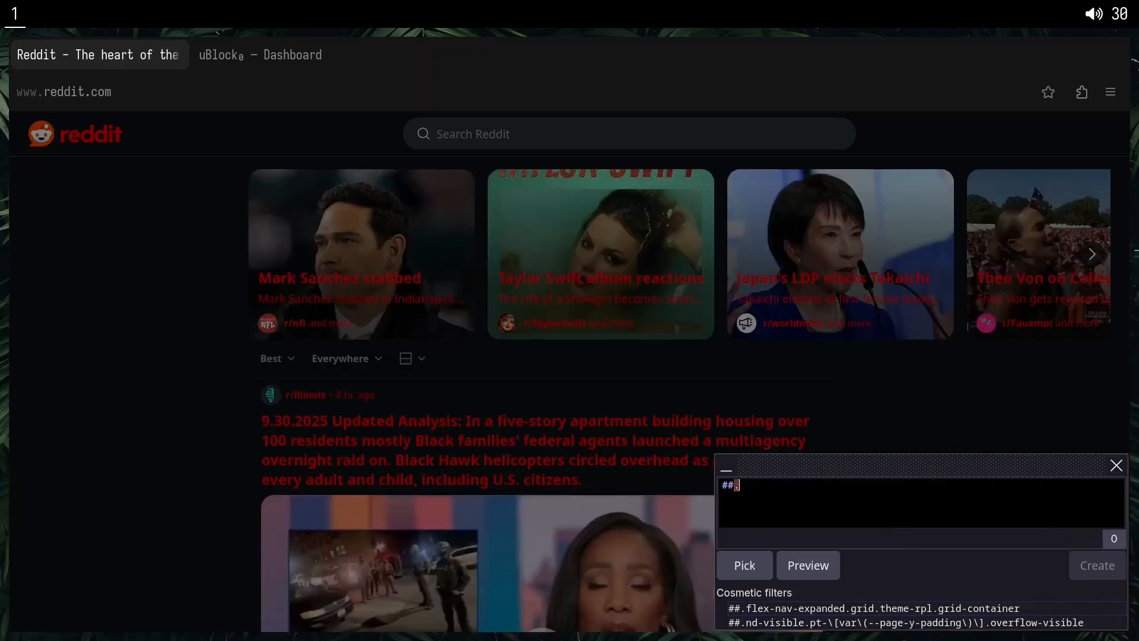
key(BackSpace)
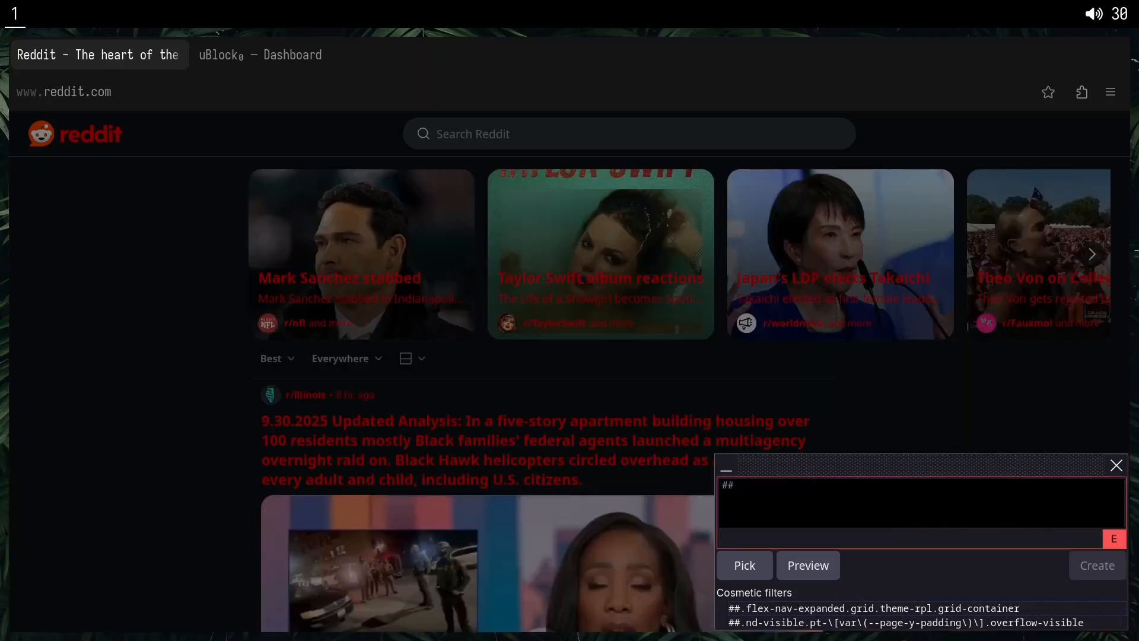
text(*)
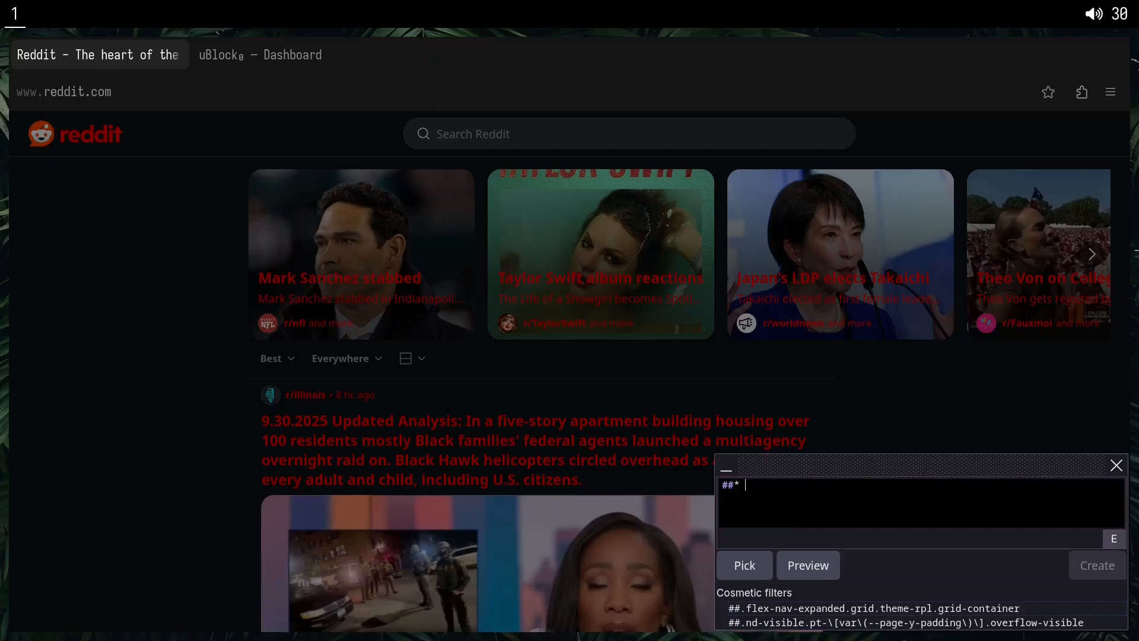
text( {background: blue )
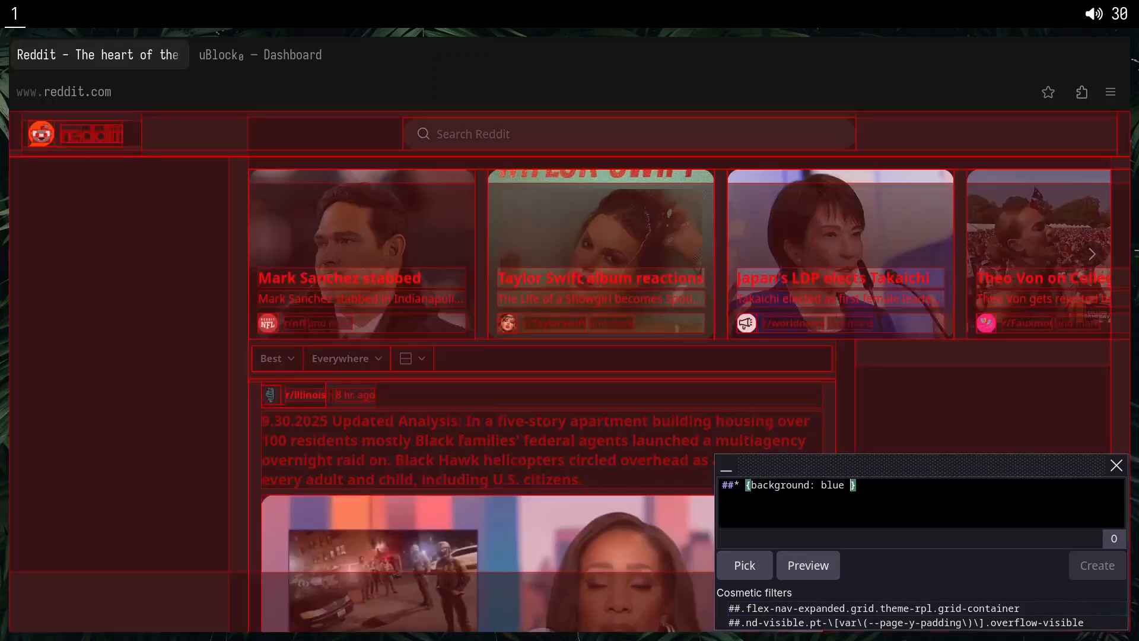
text(!important)
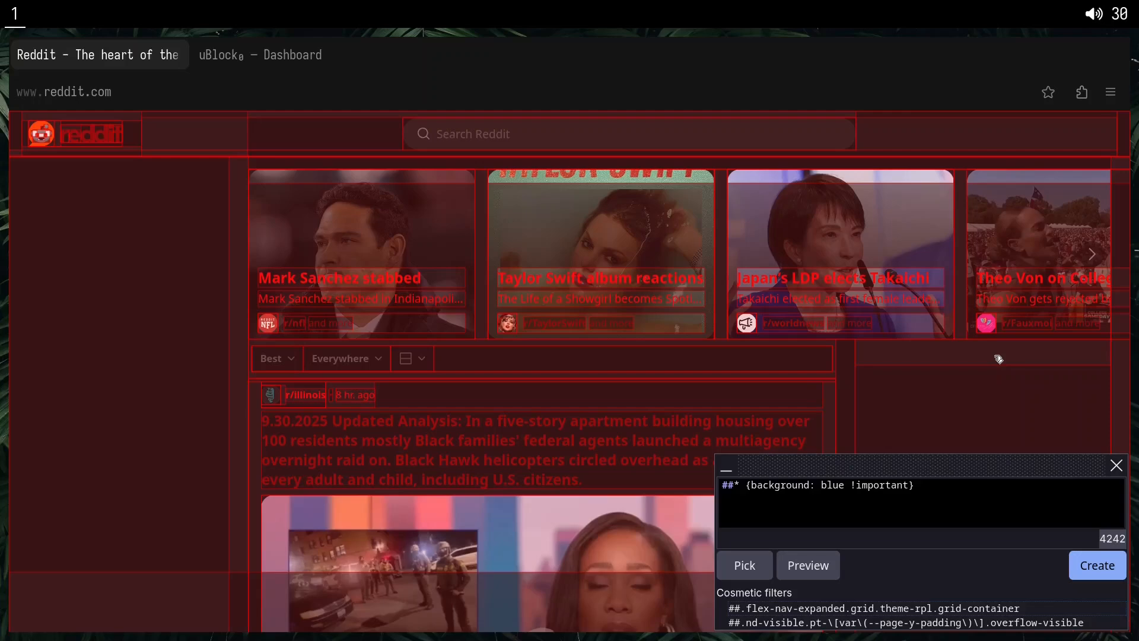
Add the style {background: blue !important} to the * selector and create the filter.
click(1098, 565)
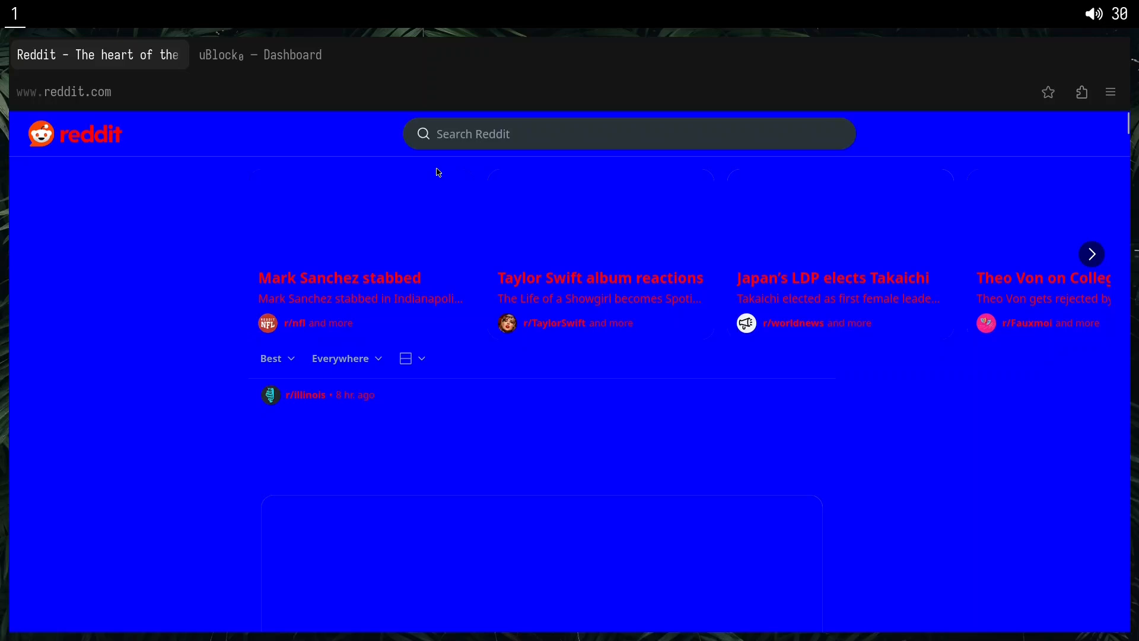
Review the custom Reddit filters in uBlock Origin's dashboard against the restyled Reddit page.
click(259, 71)
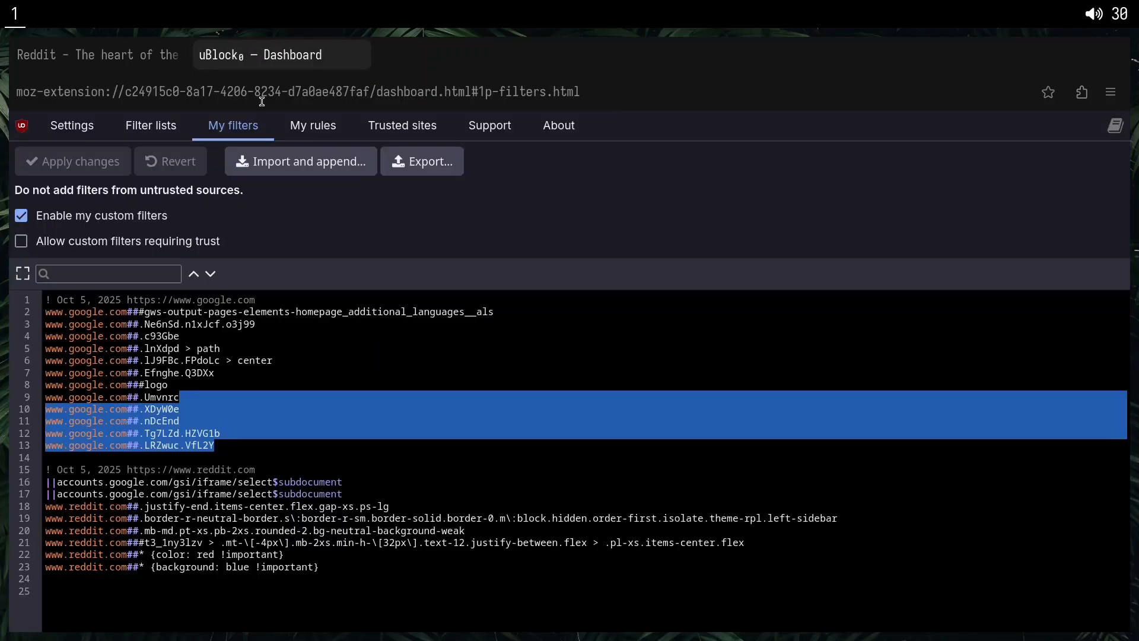
key(ctrl+Tab)
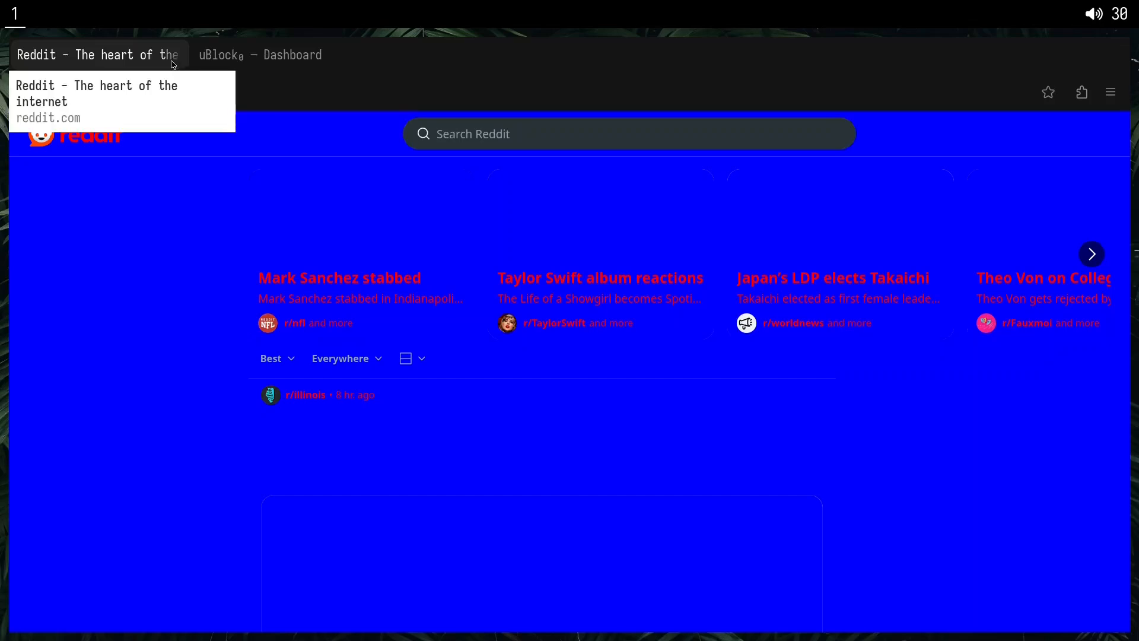
key(ctrl+Tab)
Expand all of uBlock Origin's filter lists and enable uBlock filters – Experimental.
click(150, 125)
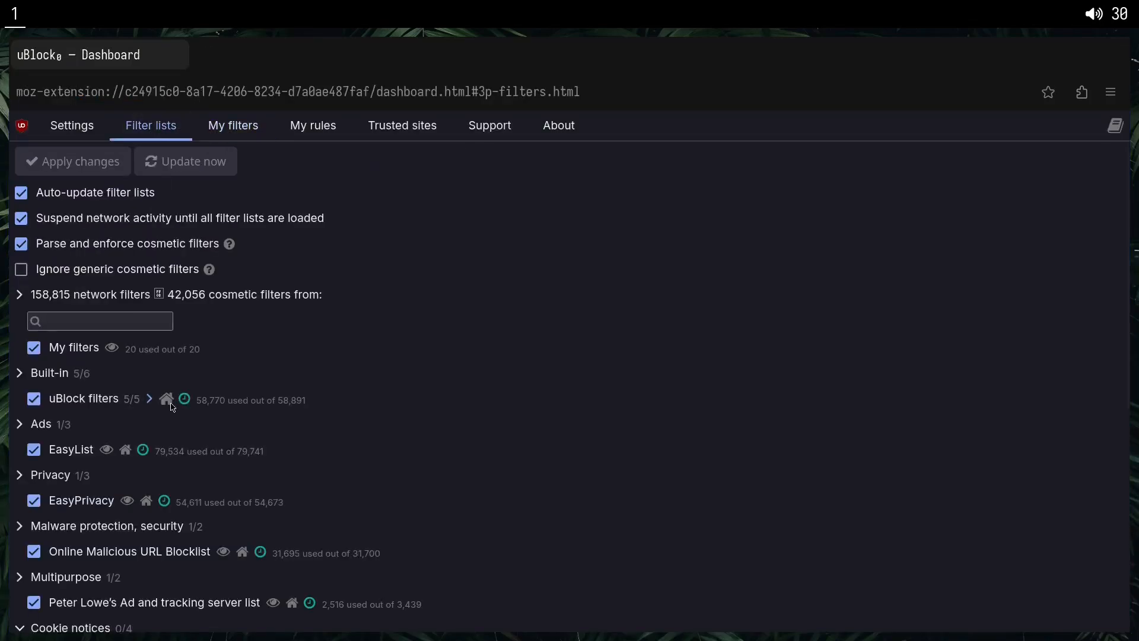
click(39, 296)
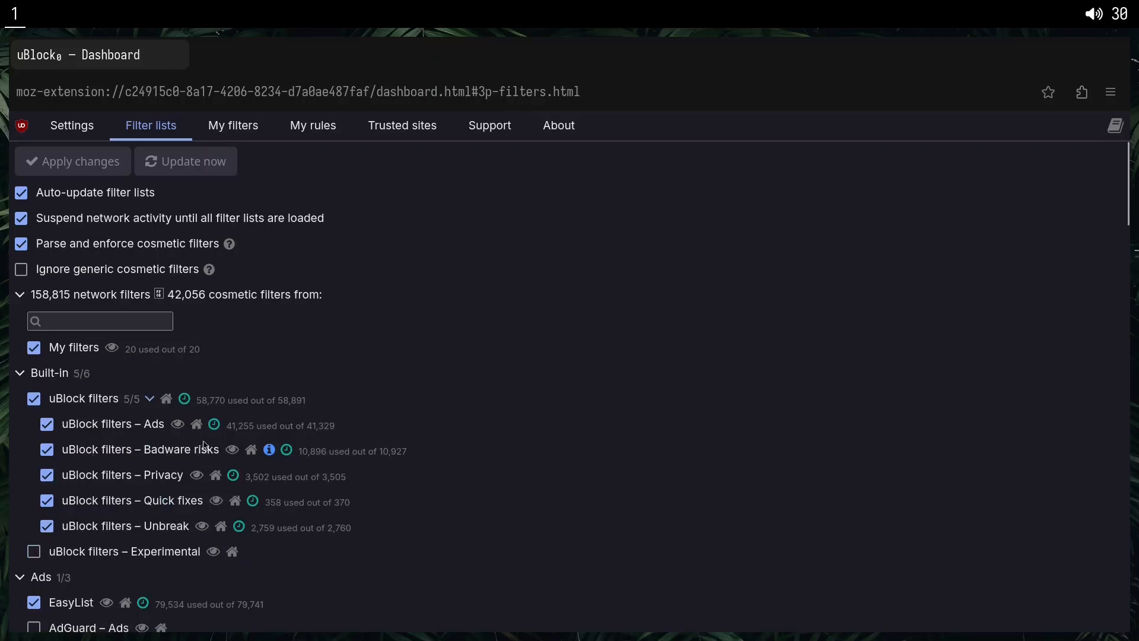
scroll(178, 451, down, 3)
click(34, 346)
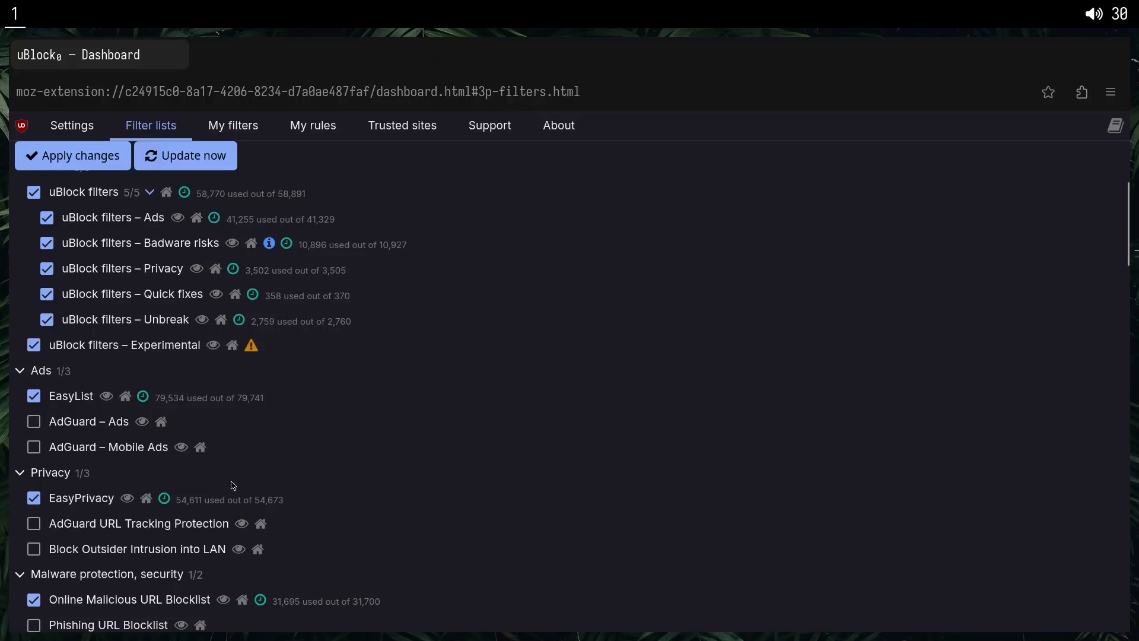
Enable AdGuard – Ads, AdGuard URL Tracking Protection, Block Outsider Intrusion into LAN and Phishing URL Blocklist, and apply the changes.
scroll(241, 483, down, 2)
scroll(121, 393, down, 2)
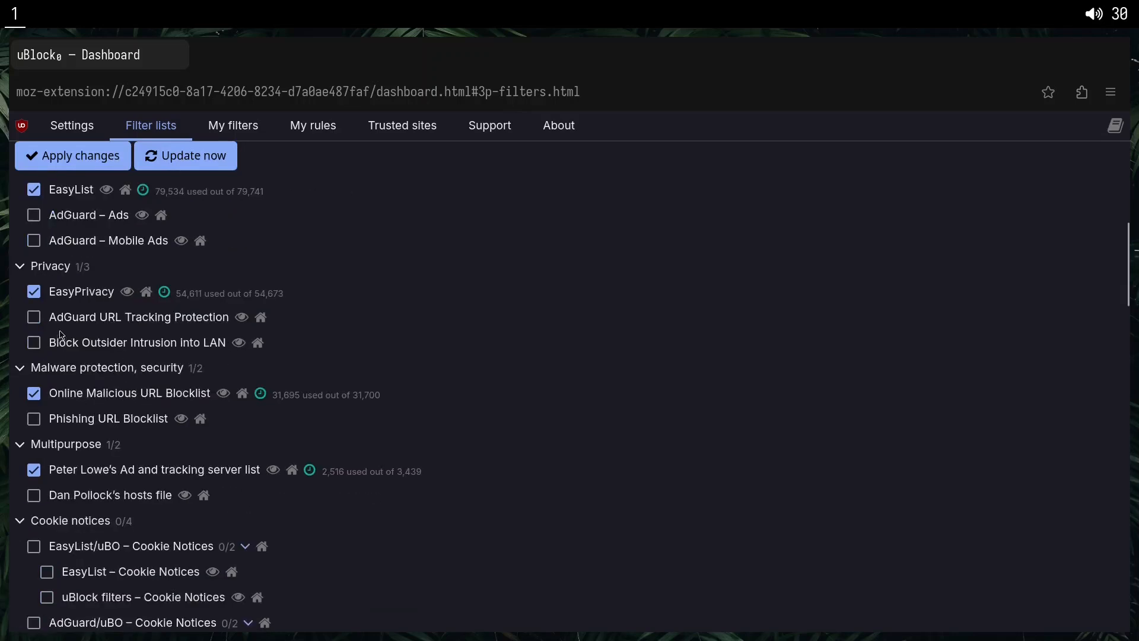
click(35, 218)
click(34, 317)
click(34, 343)
scroll(36, 332, down, 4)
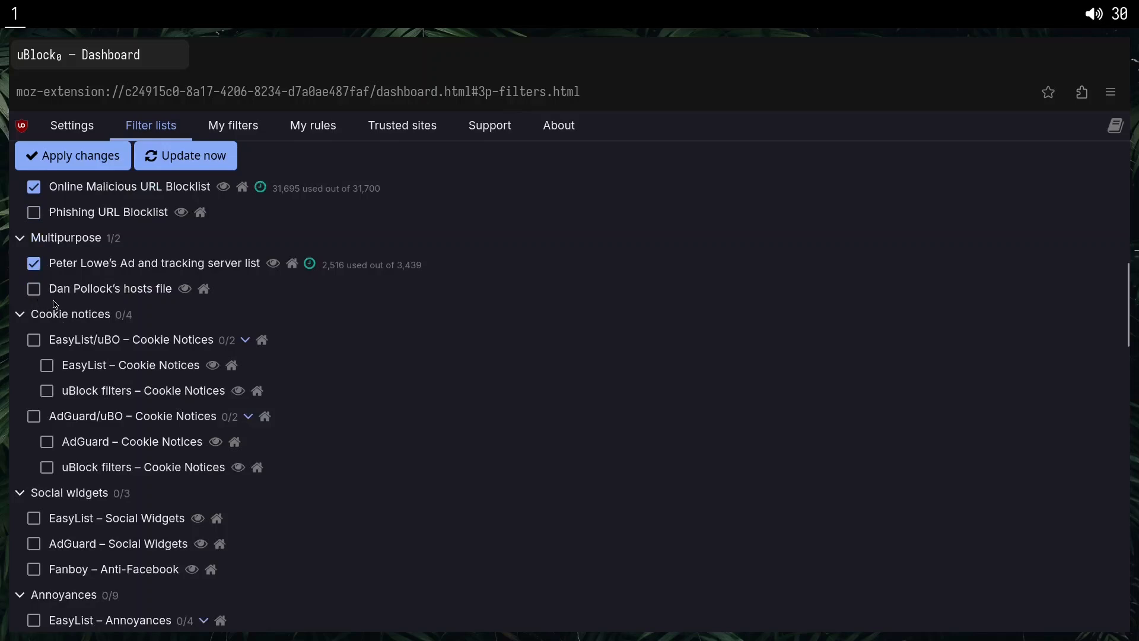
click(34, 215)
click(72, 155)
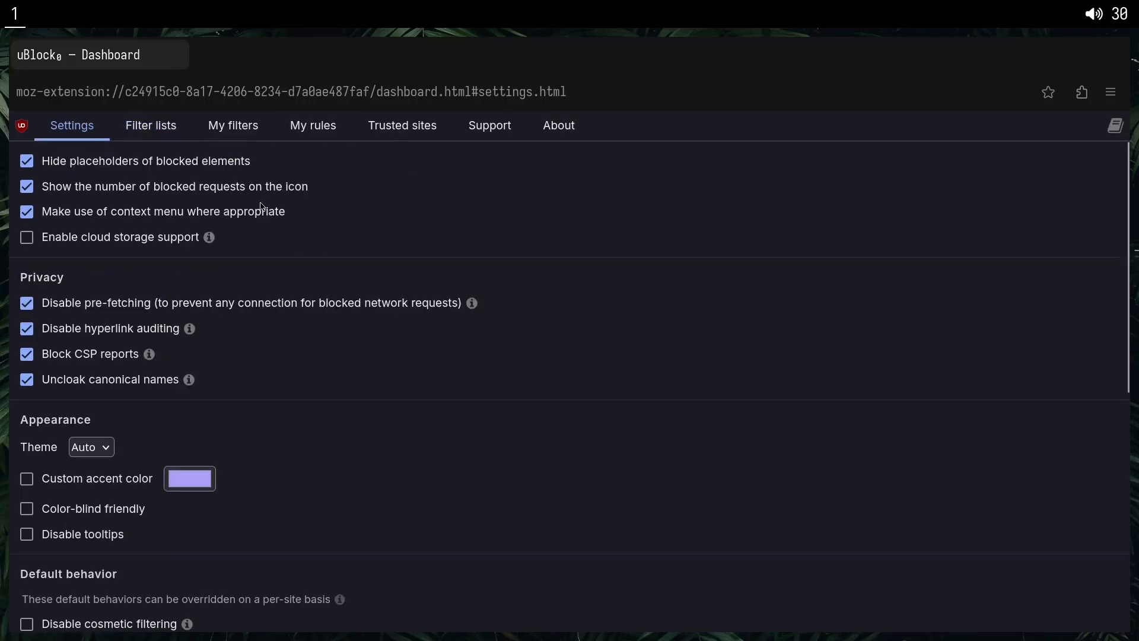
Open the Vimium C options page and look through its key mapping, search engine, keyboard layout and miscellaneous settings.
click(1082, 92)
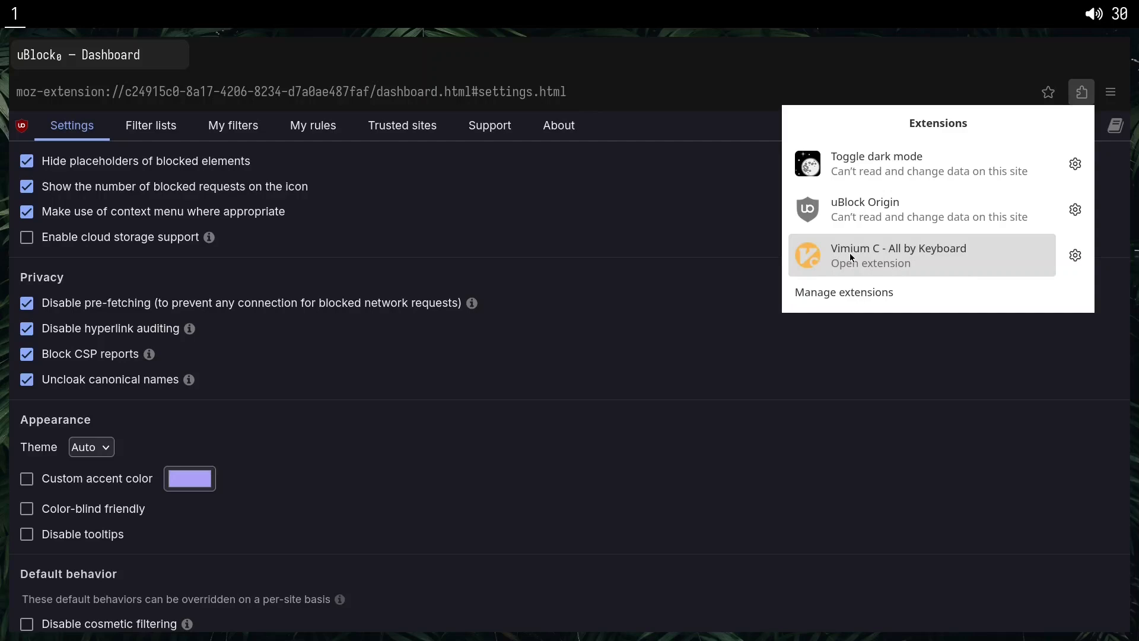
click(875, 250)
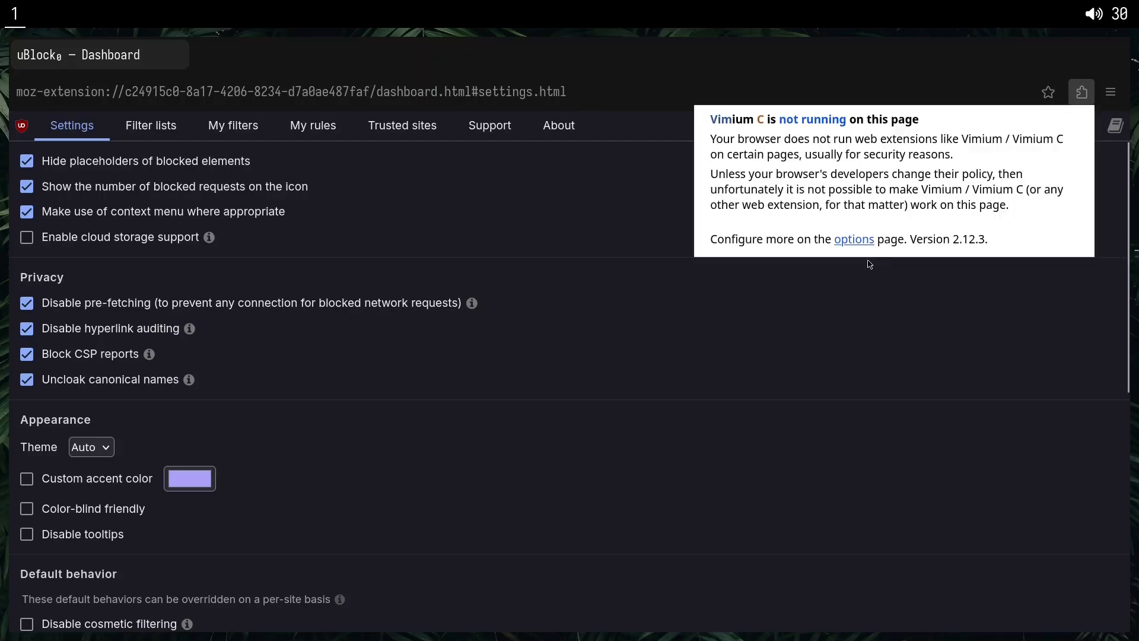
click(860, 241)
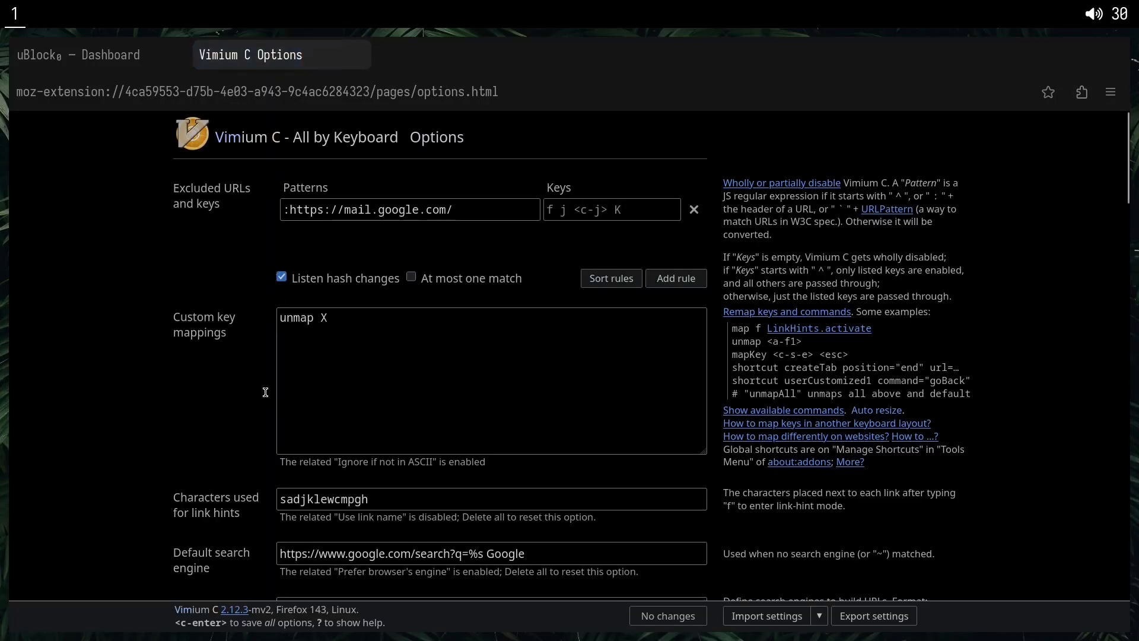
scroll(269, 398, down, 6)
scroll(250, 316, down, 7)
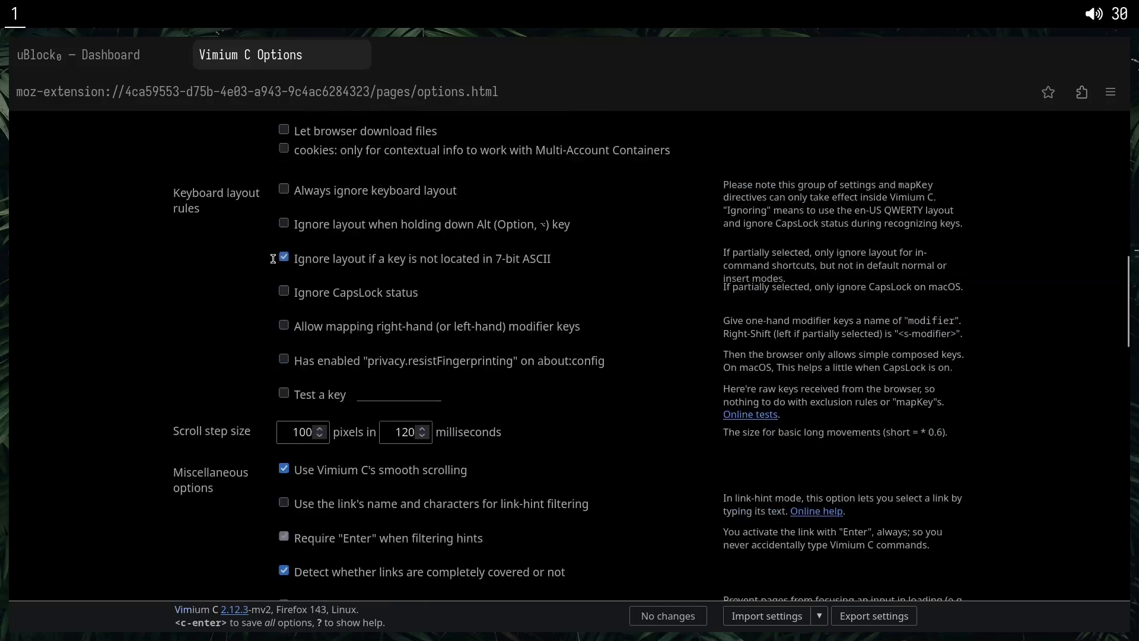
scroll(274, 259, down, 5)
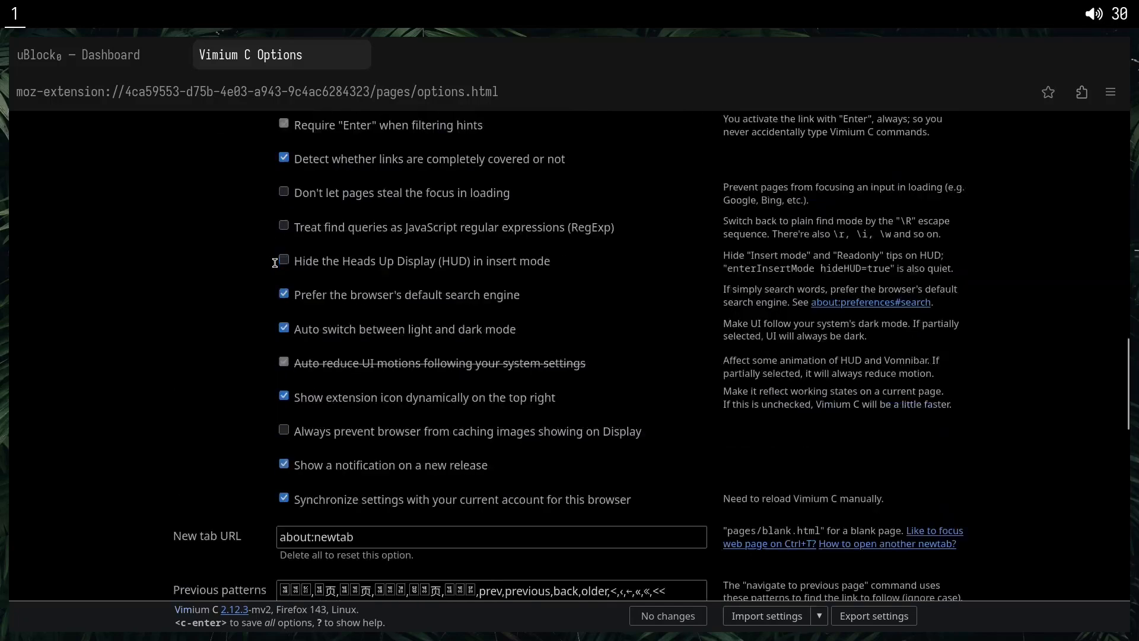
scroll(282, 270, down, 12)
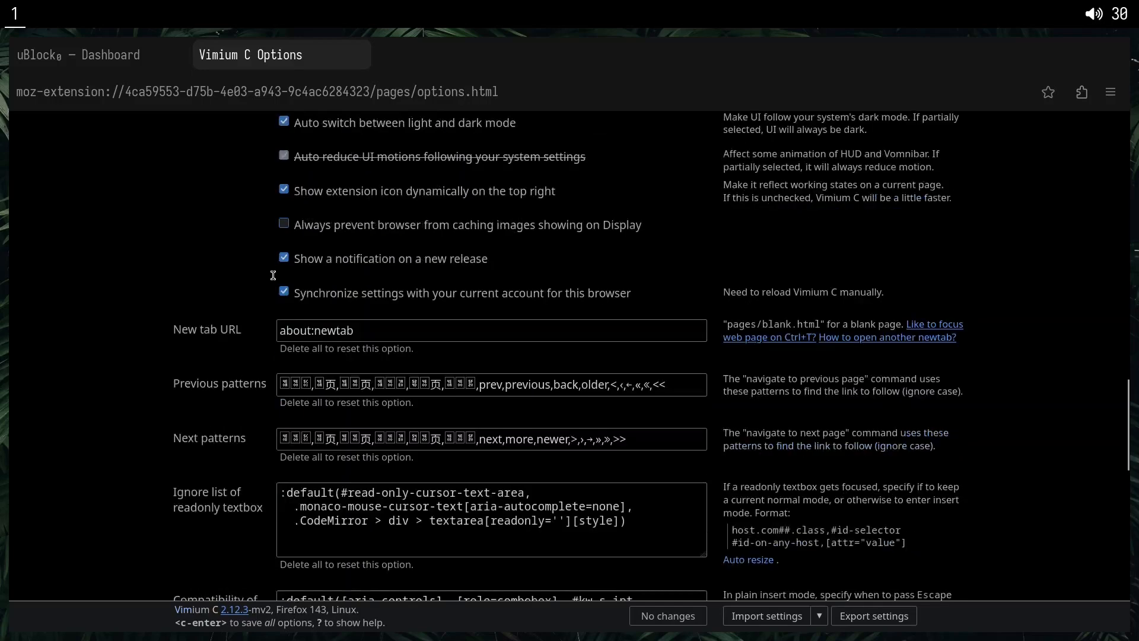
scroll(267, 266, up, 18)
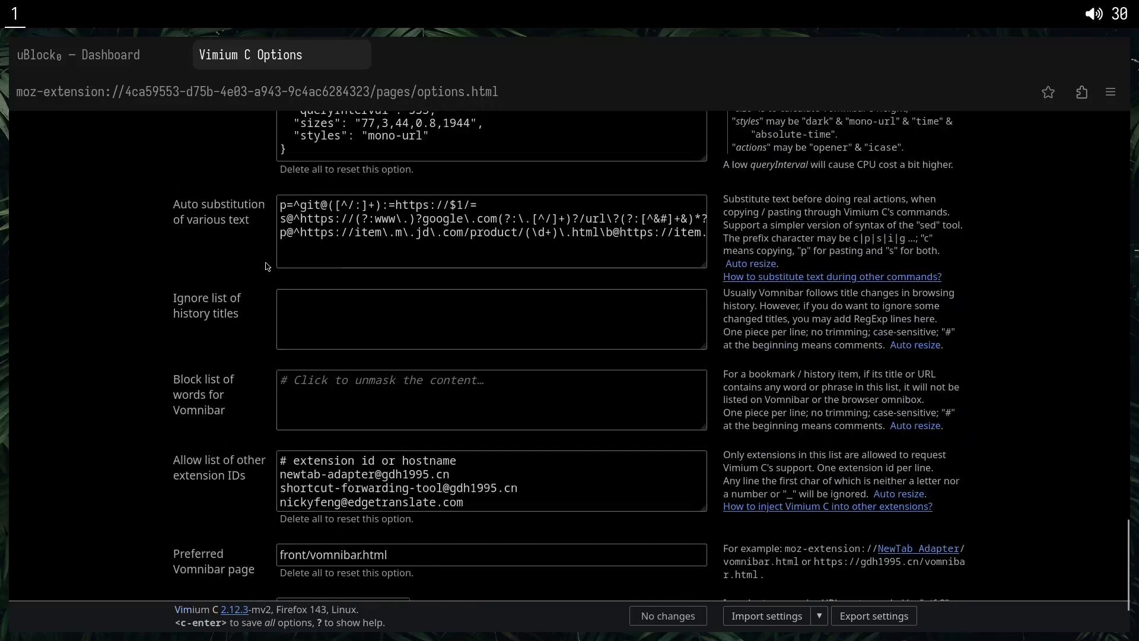
scroll(270, 262, up, 3)
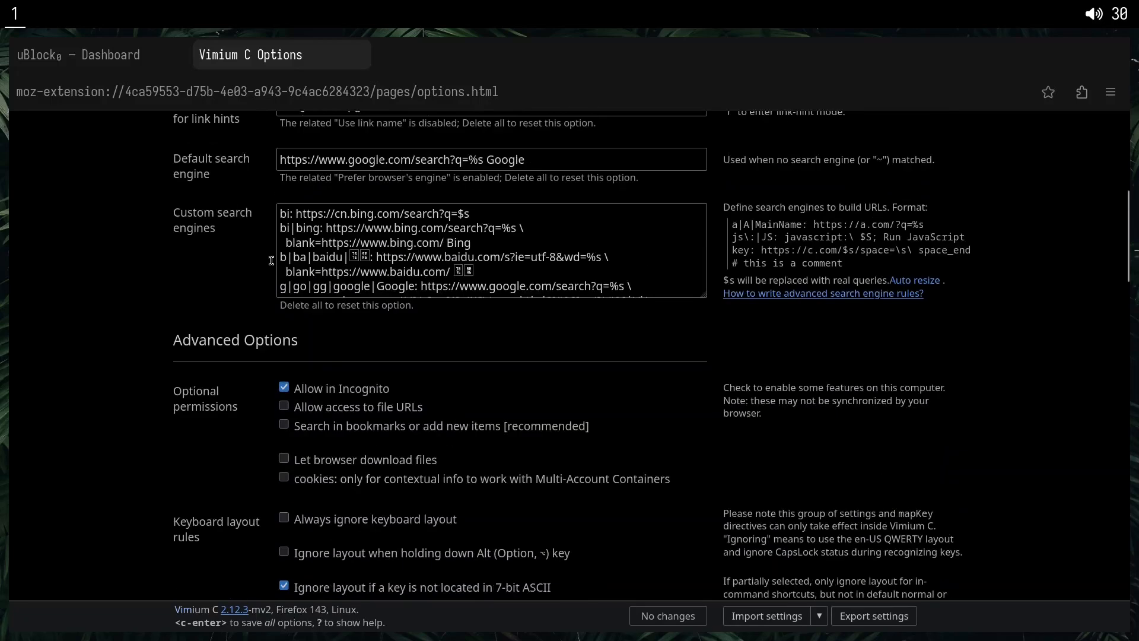
Close the Vimium C options page, load the author's personal .io.vn website and dismiss the Vietnamese-to-English translation offer.
scroll(271, 263, up, 6)
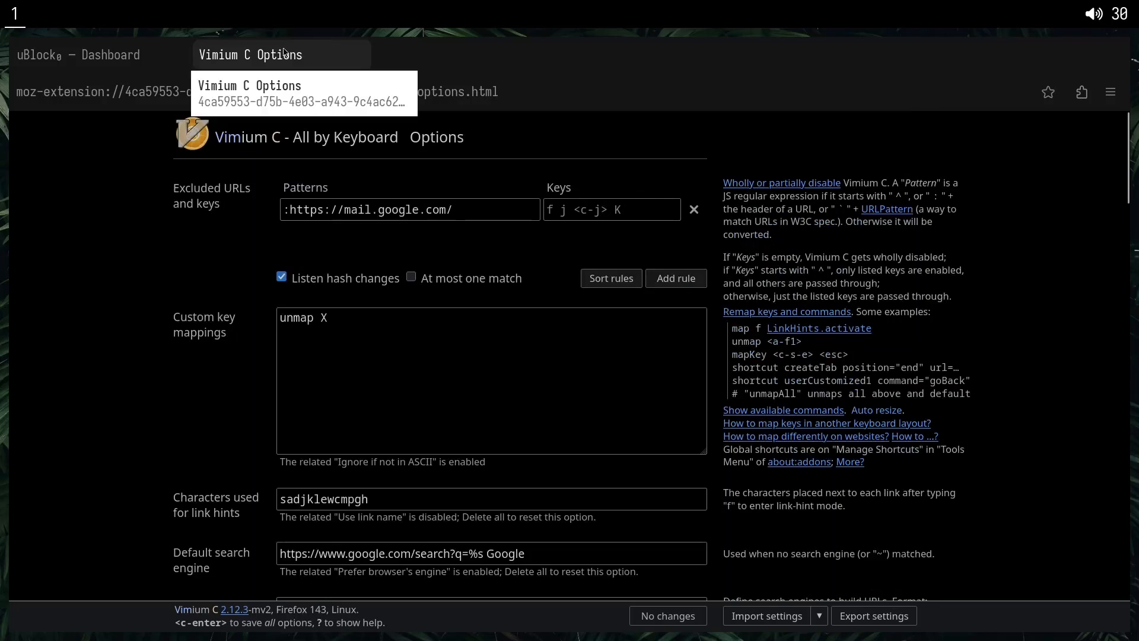
key(ctrl+w)
click(282, 95)
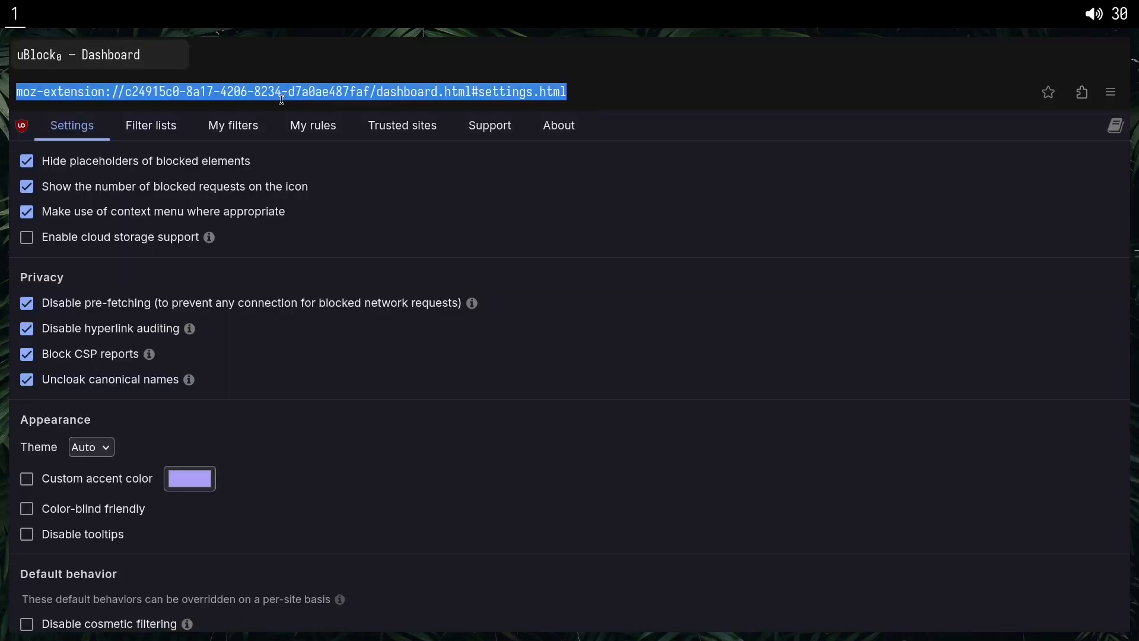
text(khiem.)
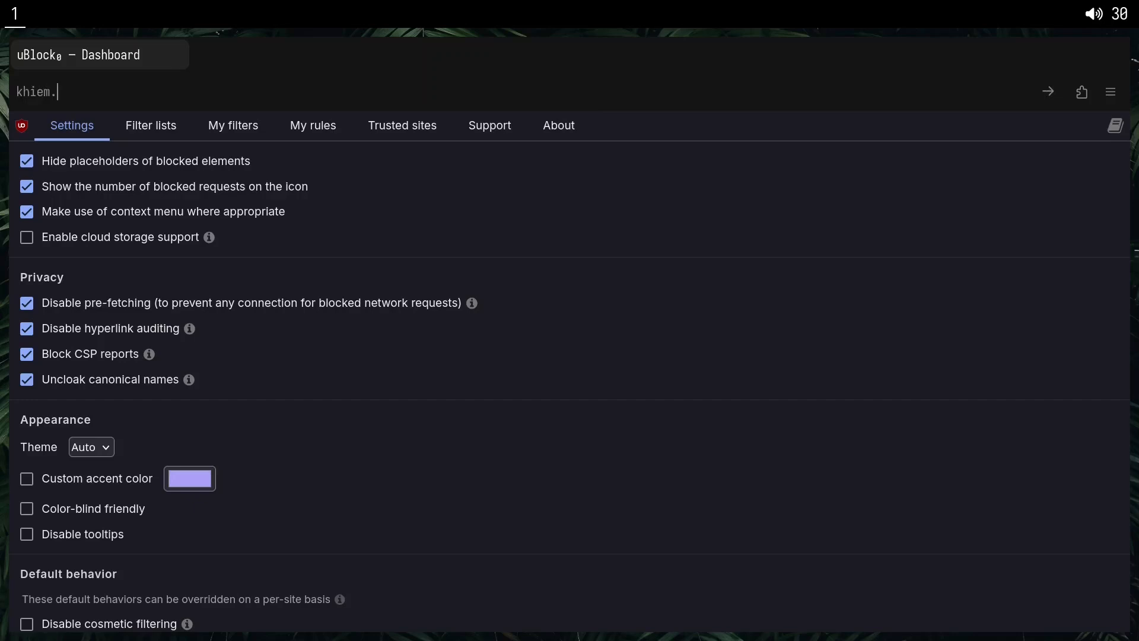
text(io.vn)
key(Return)
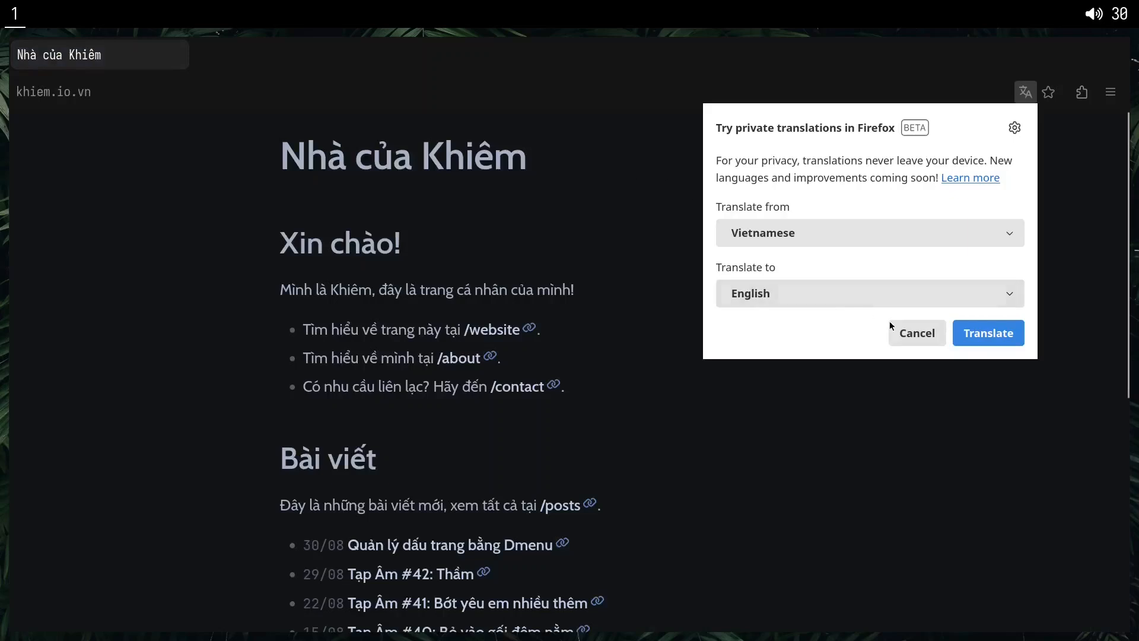
click(891, 327)
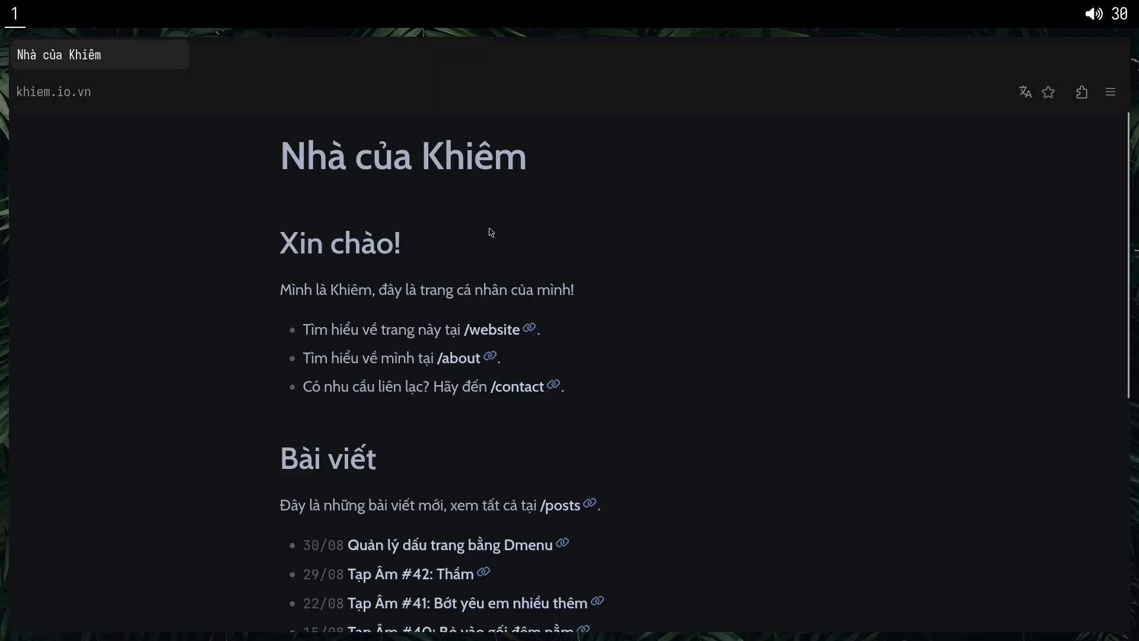
Reload the blog's home page, open its /website page and return to the home page.
key(F5)
scroll(603, 323, down, 3)
click(485, 236)
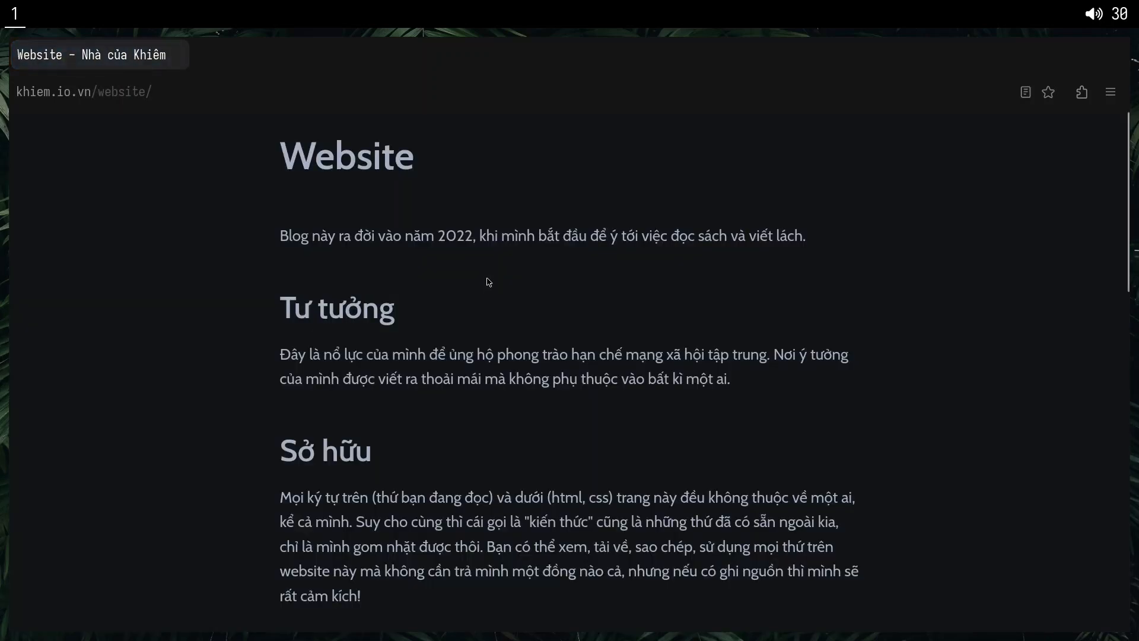
right_click(482, 282)
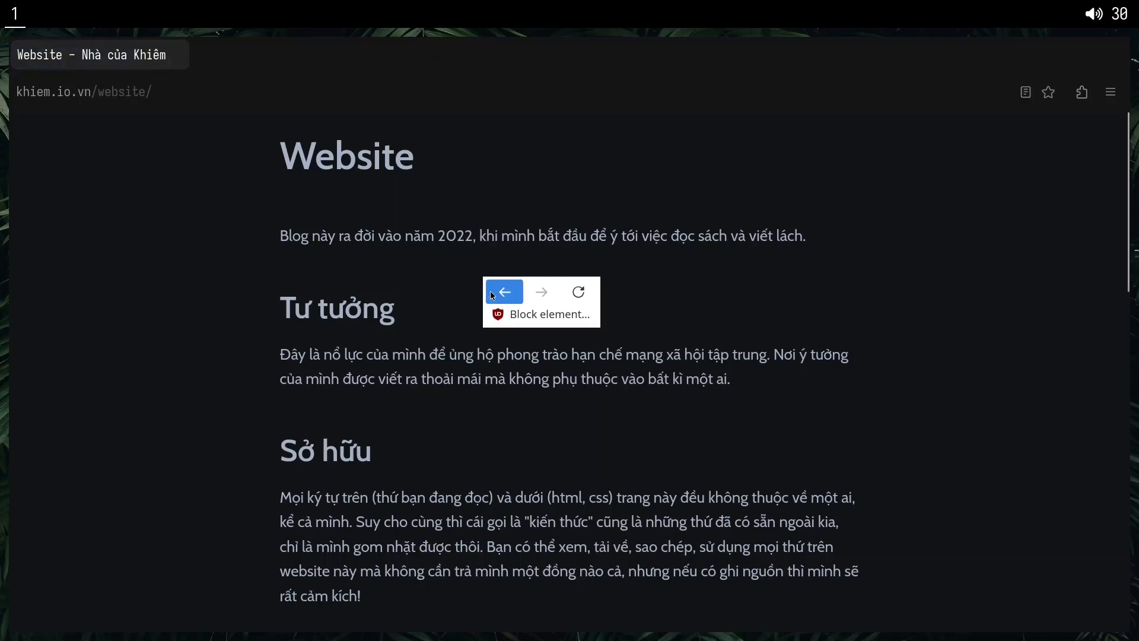
click(492, 293)
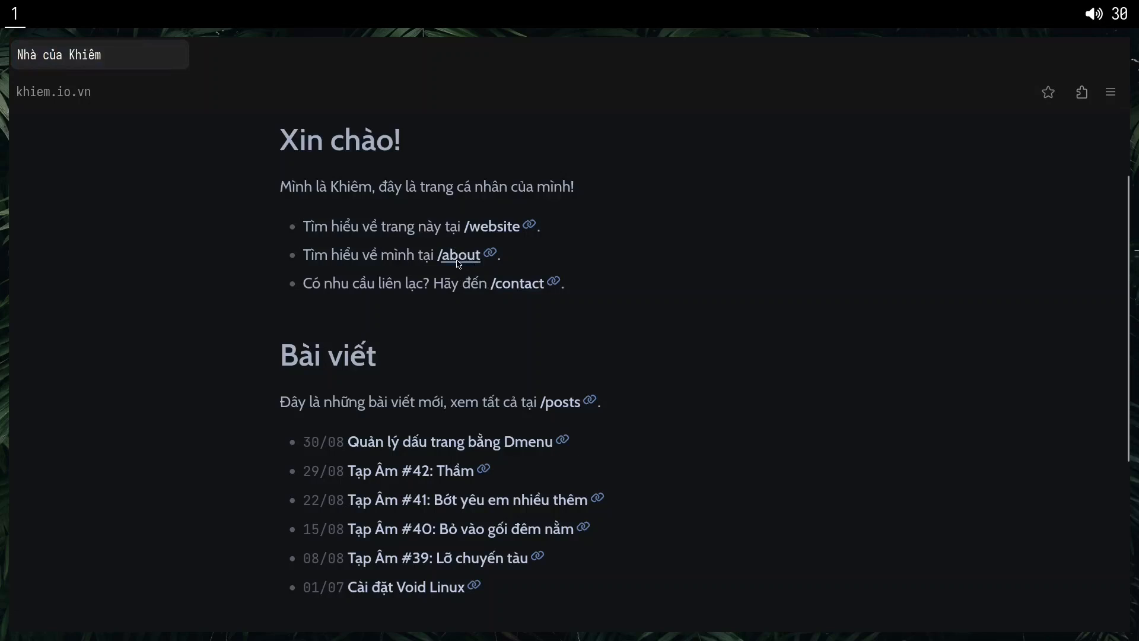
Open the blog's /about page and read down to the "Nhạc viện Úc" section.
click(458, 264)
scroll(445, 246, down, 3)
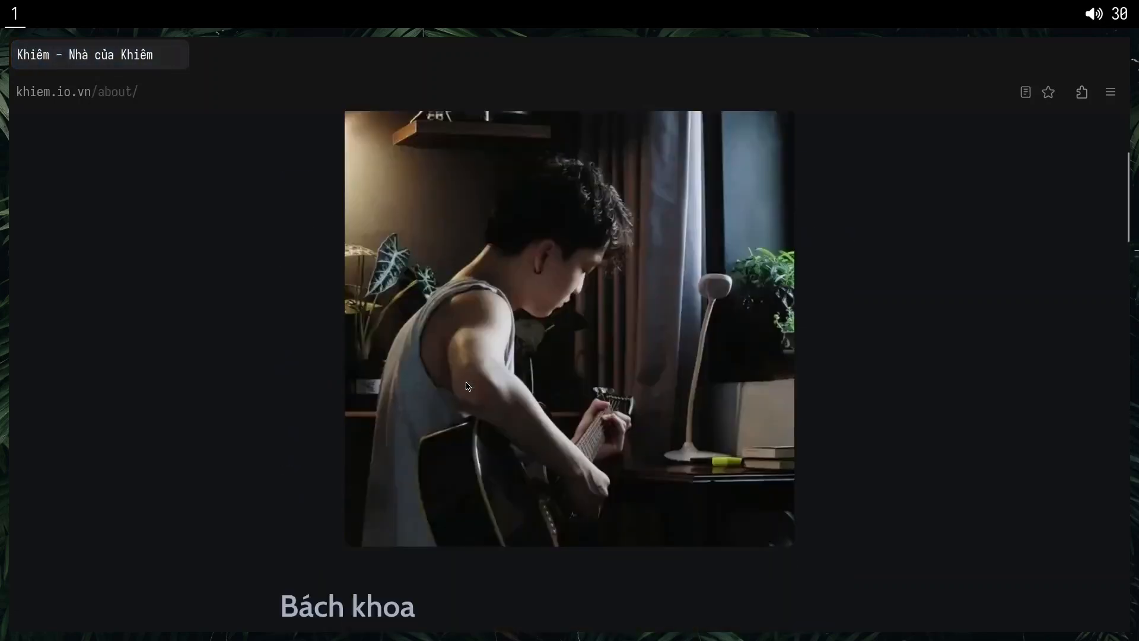
scroll(584, 303, down, 8)
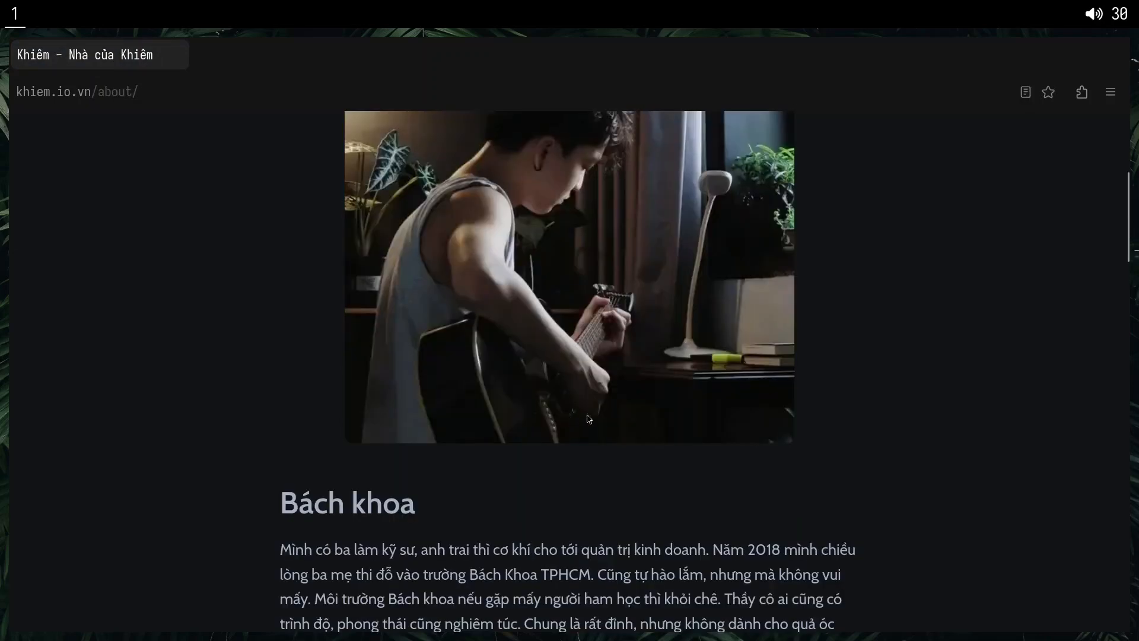
scroll(585, 432, down, 6)
scroll(585, 432, up, 6)
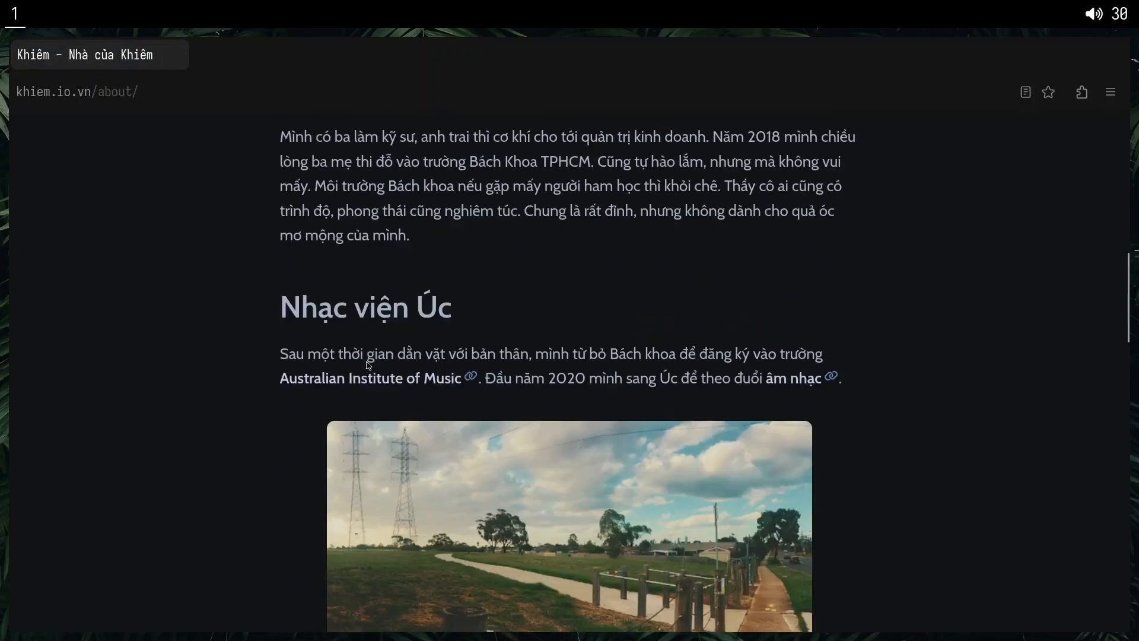
drag(302, 310, 416, 320)
click(484, 328)
drag(302, 315, 392, 300)
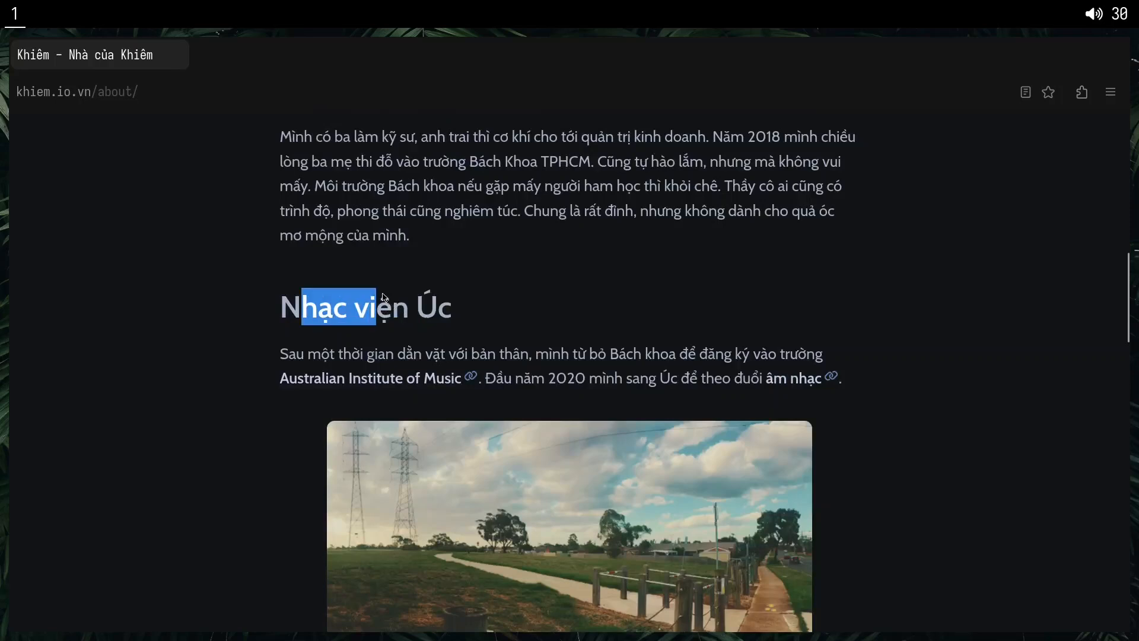
drag(313, 306, 462, 308)
click(466, 310)
Read the rest of the about page from the "Nhạc viện Úc" text to the closing list of habits.
scroll(464, 332, down, 8)
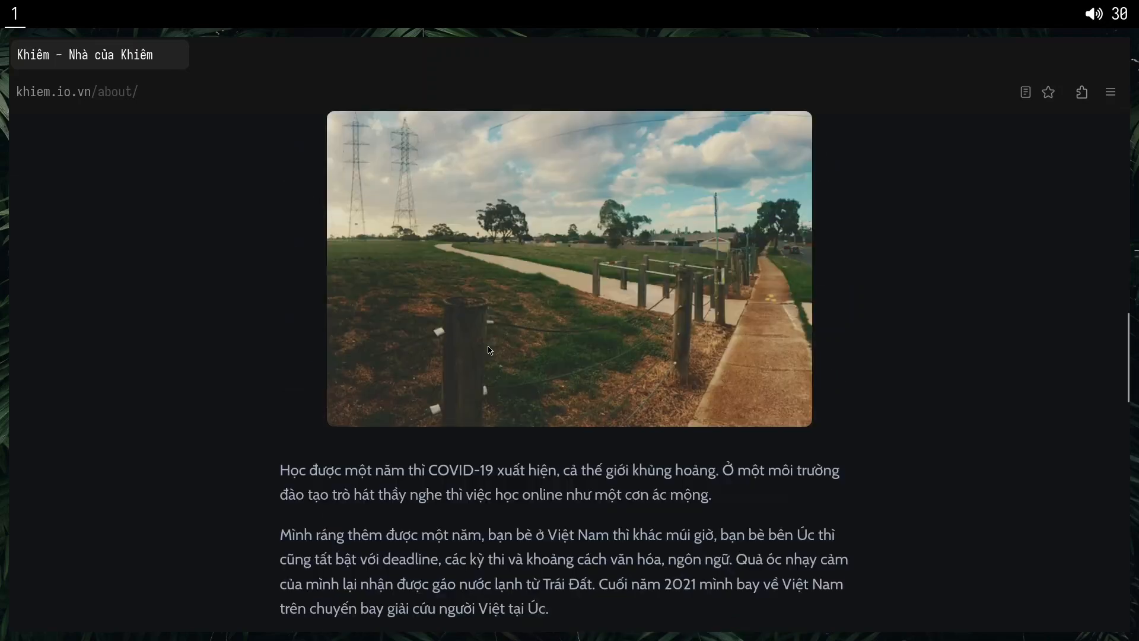
scroll(463, 367, up, 4)
drag(278, 145, 484, 249)
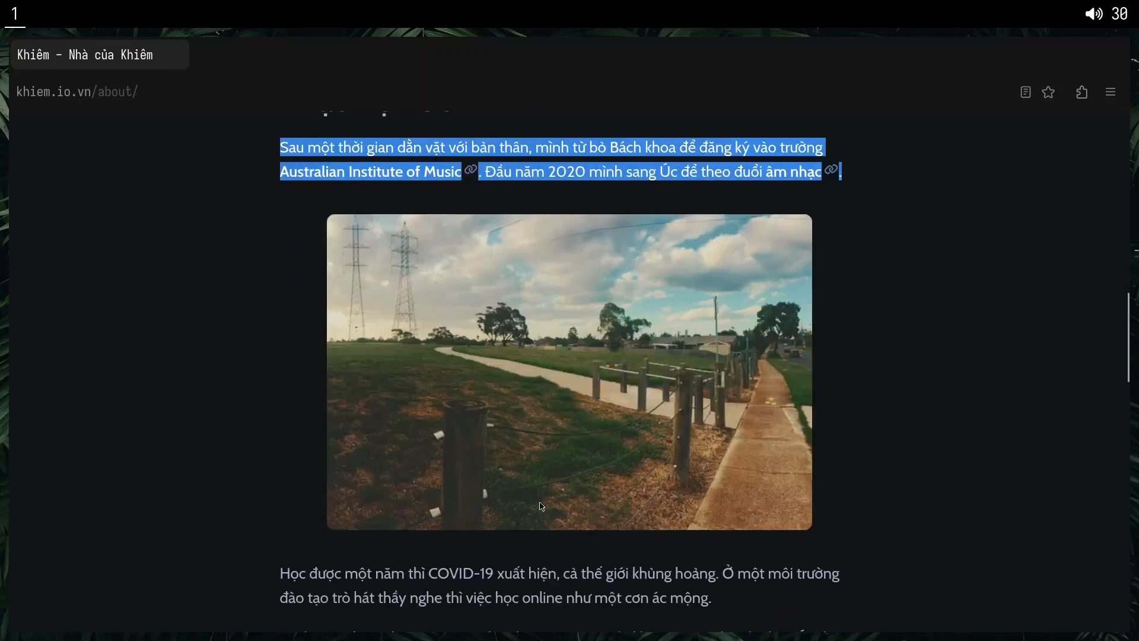
scroll(541, 506, down, 9)
scroll(390, 414, up, 4)
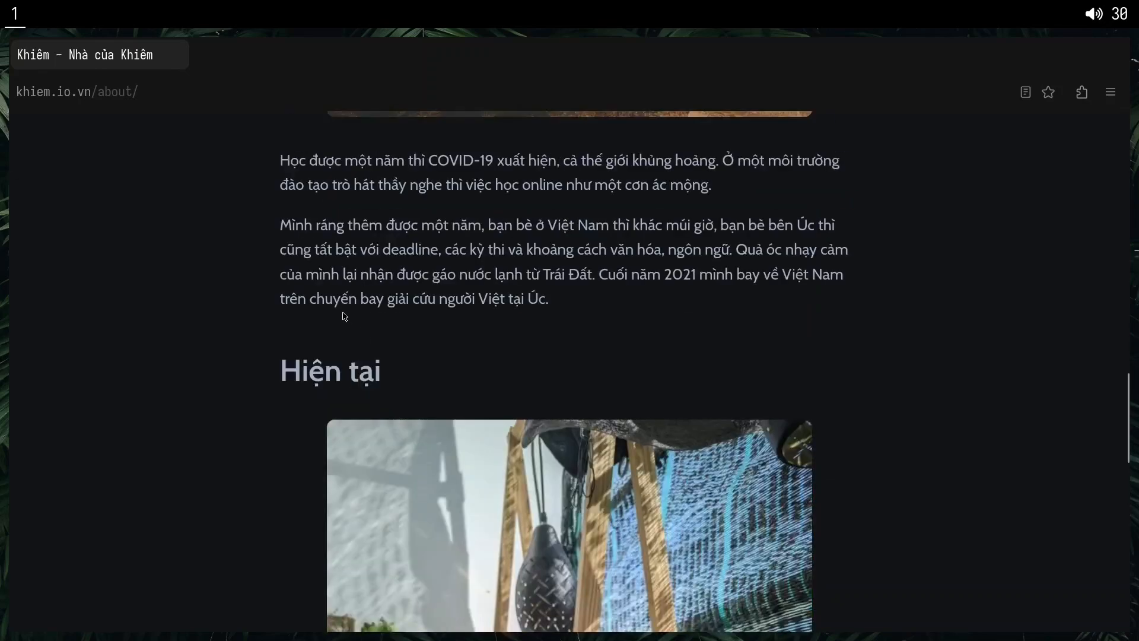
drag(325, 371, 695, 519)
scroll(842, 506, down, 3)
click(844, 505)
scroll(846, 503, down, 8)
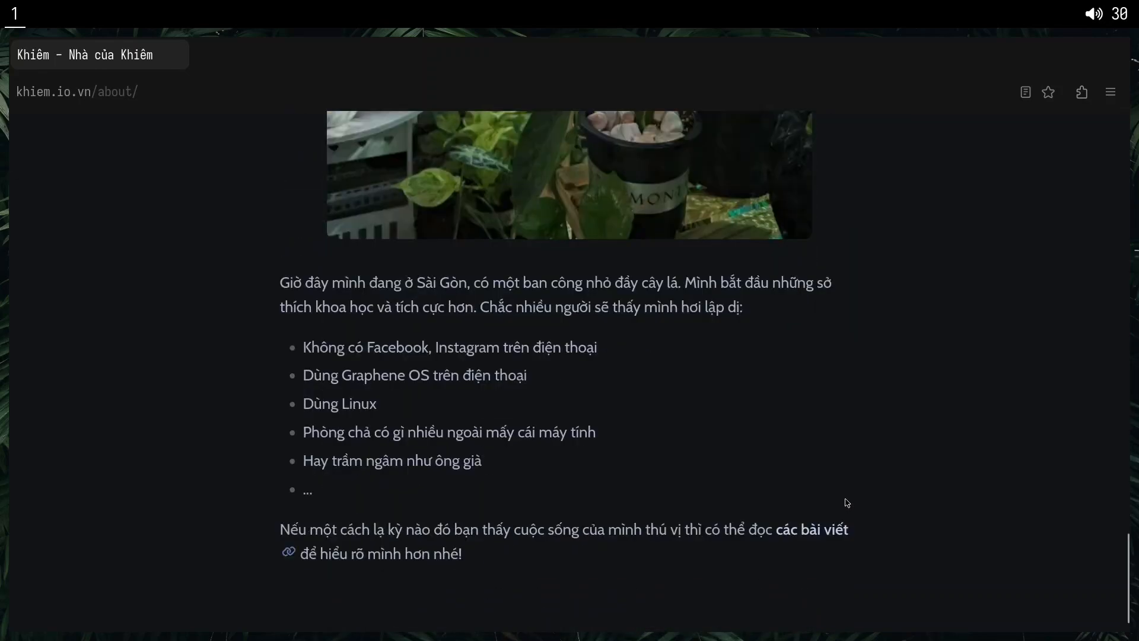
scroll(836, 501, up, 6)
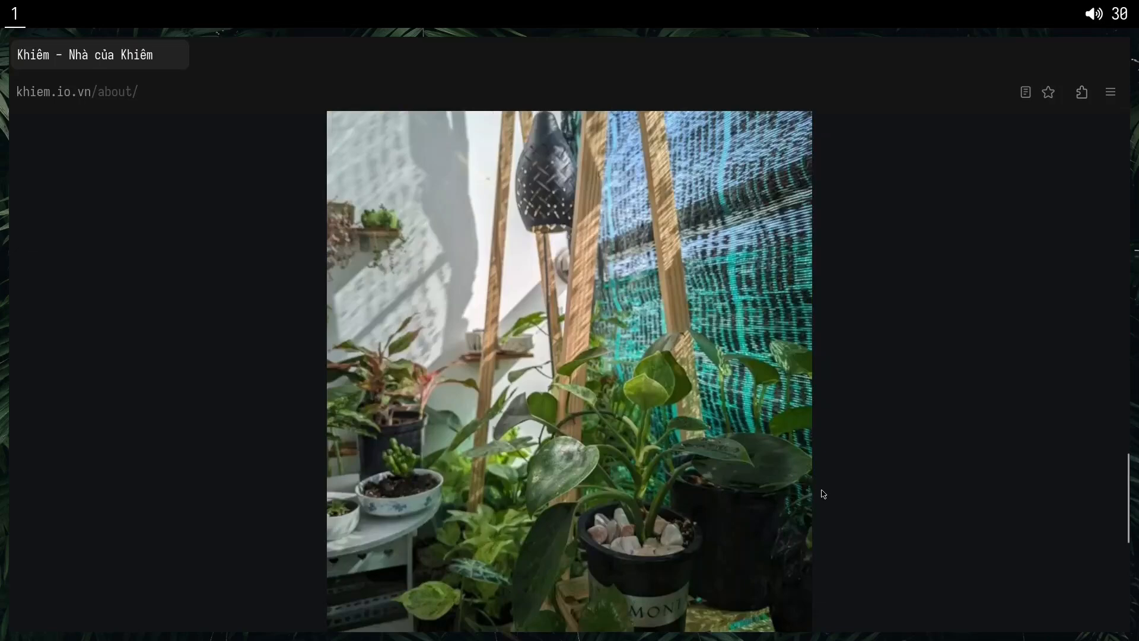
scroll(824, 491, down, 5)
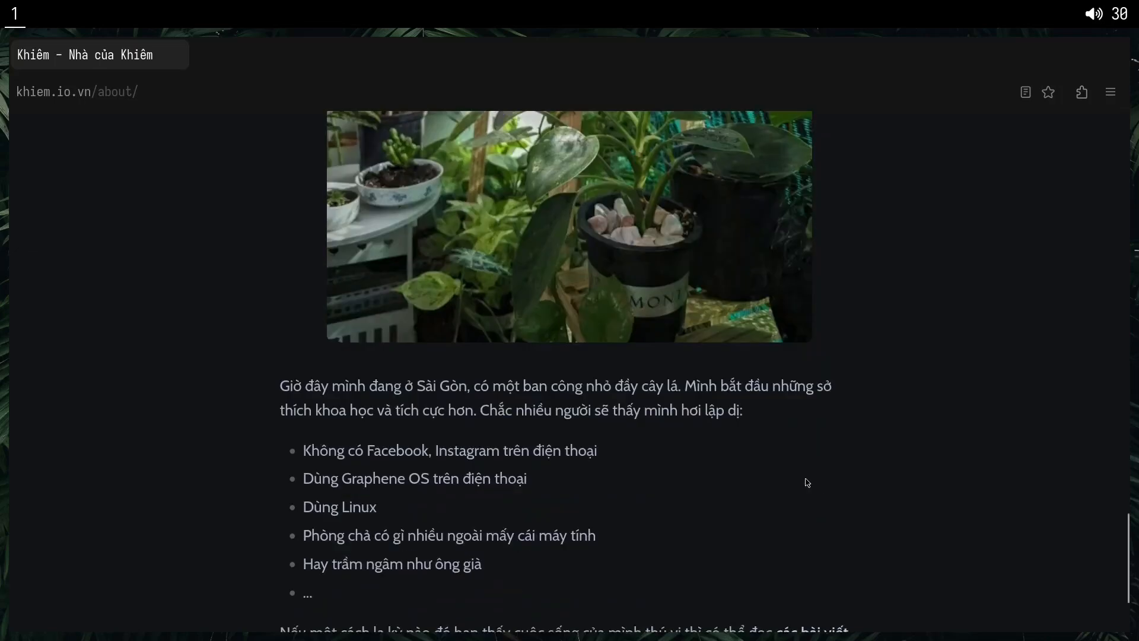
scroll(807, 482, up, 5)
scroll(805, 482, down, 6)
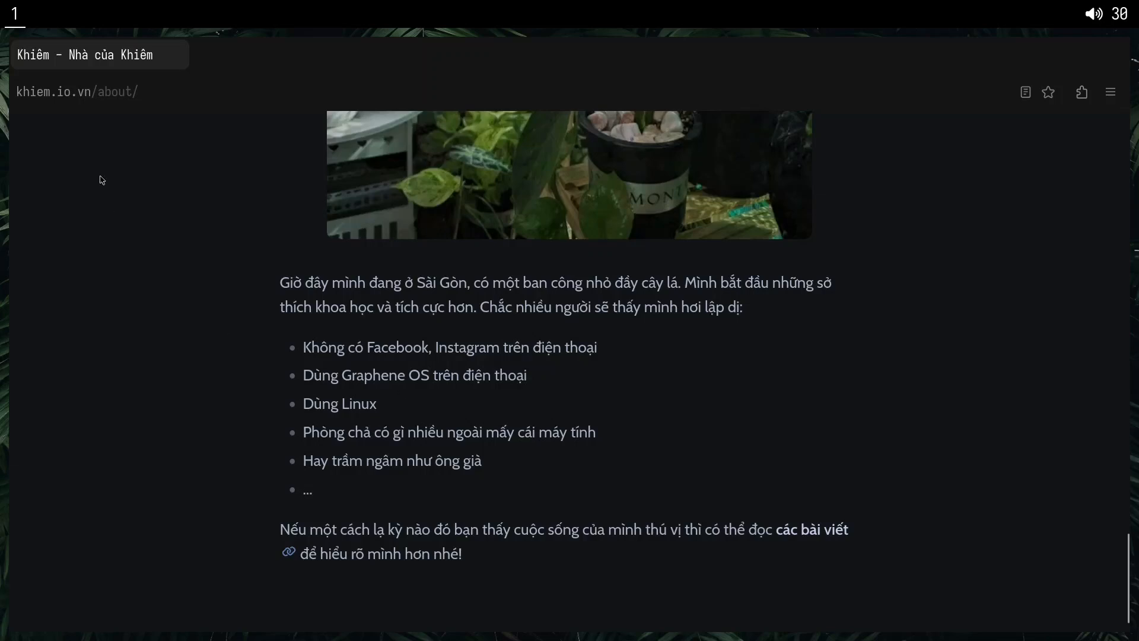
click(1082, 92)
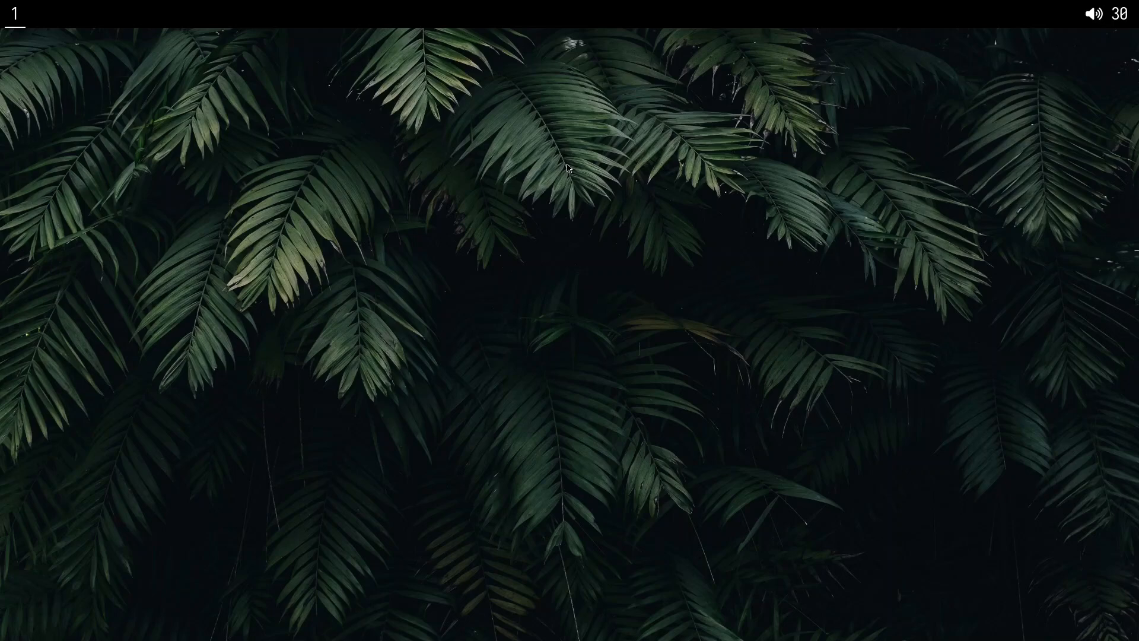
Relaunch Firefox and open the about:profiles page.
key(super+b)
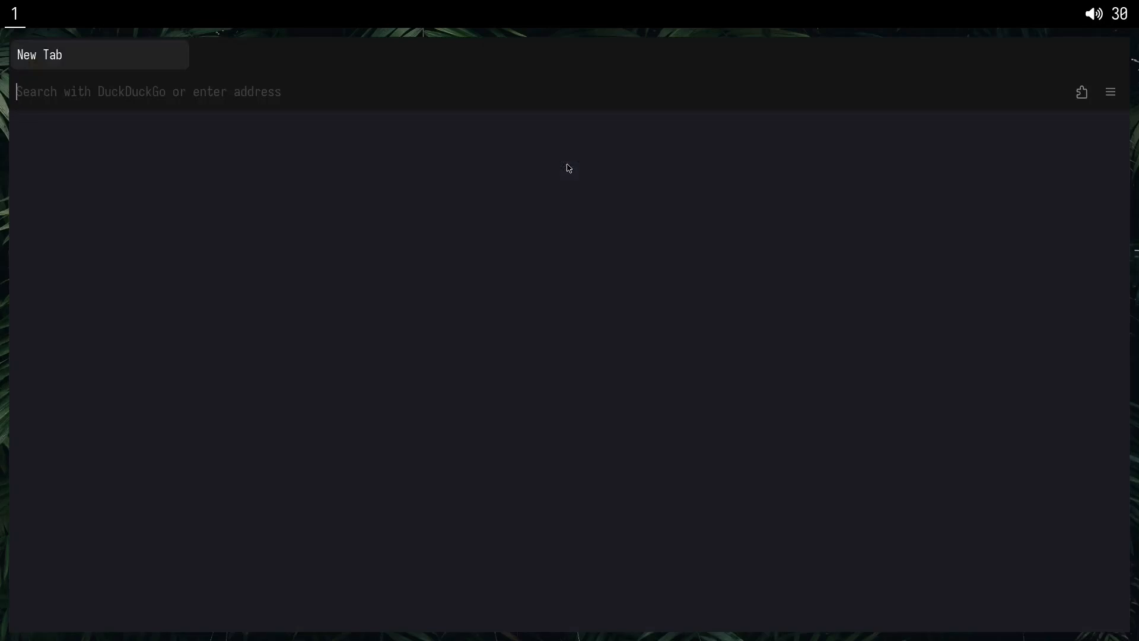
text(a)
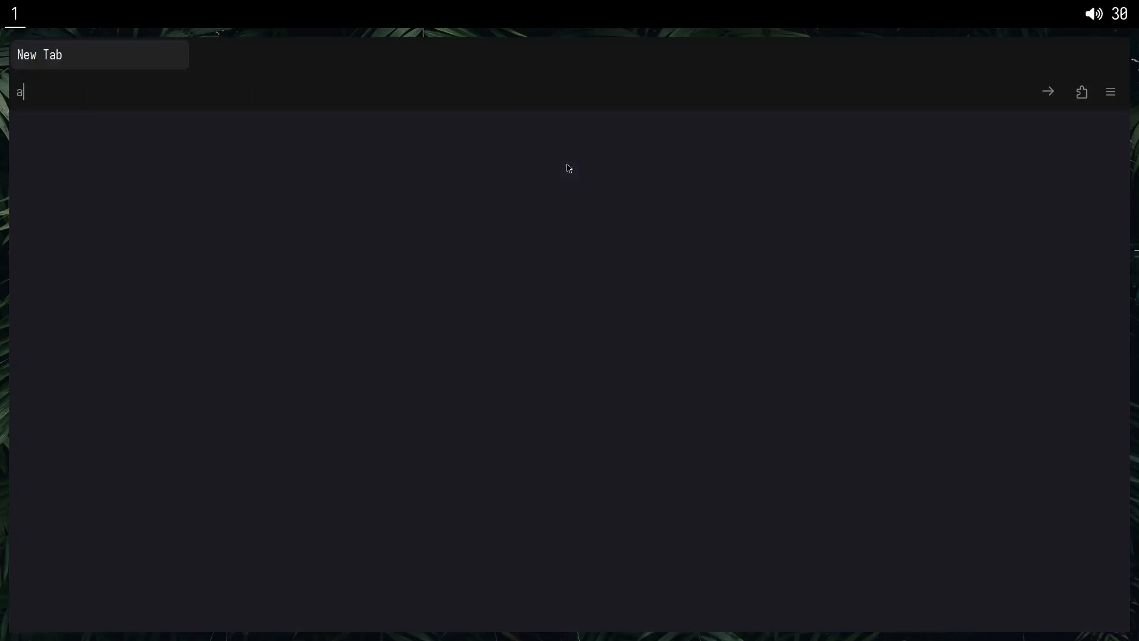
text(bout:profiles)
key(Return)
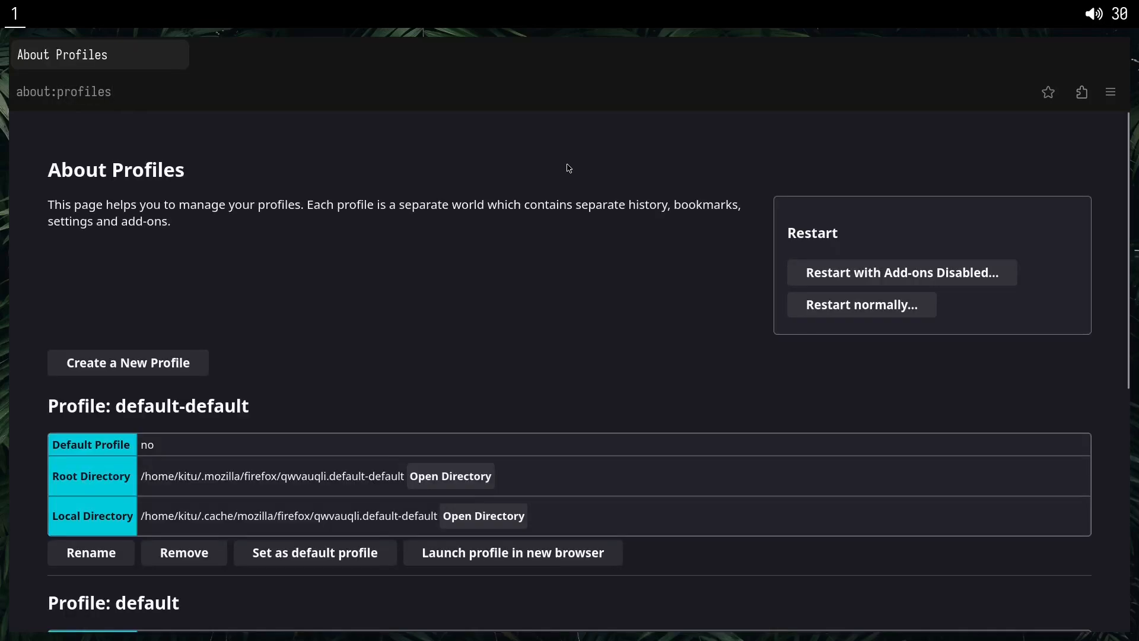
Remove the unused "default-default" and "default" profiles together with their data files.
scroll(404, 338, down, 2)
scroll(266, 313, down, 2)
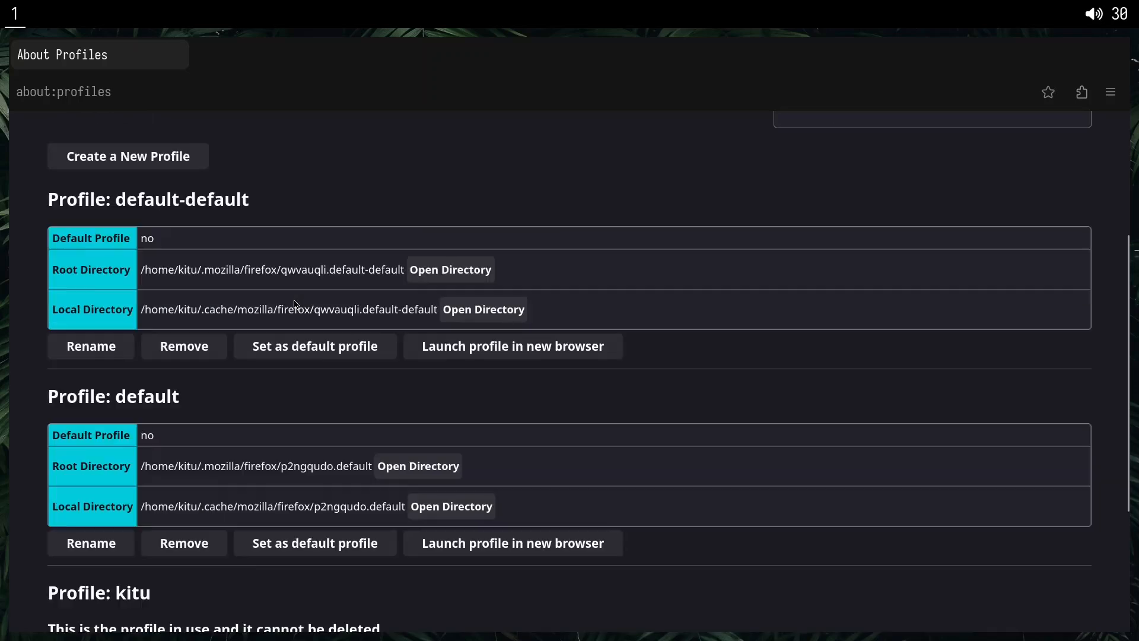
drag(117, 202, 315, 191)
click(315, 190)
drag(121, 404, 198, 401)
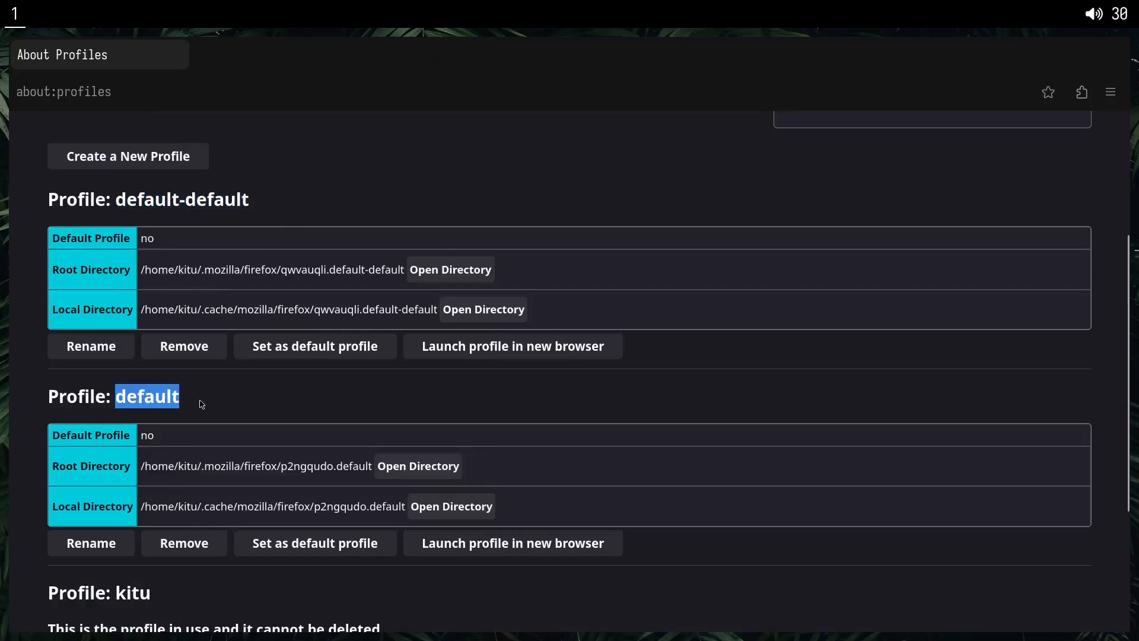
click(202, 402)
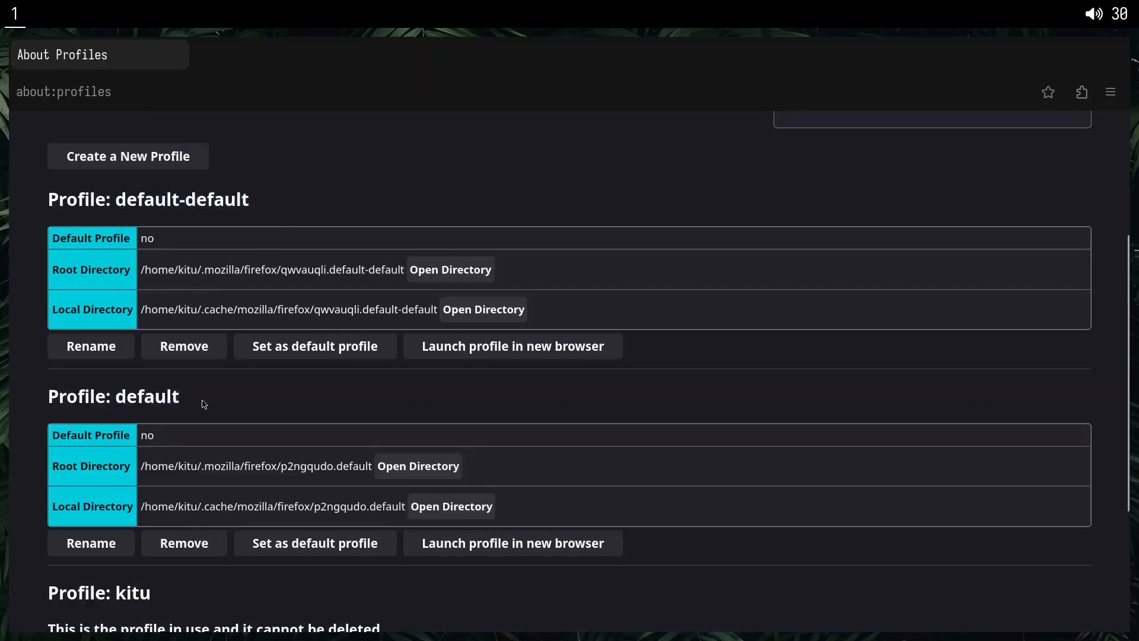
click(208, 355)
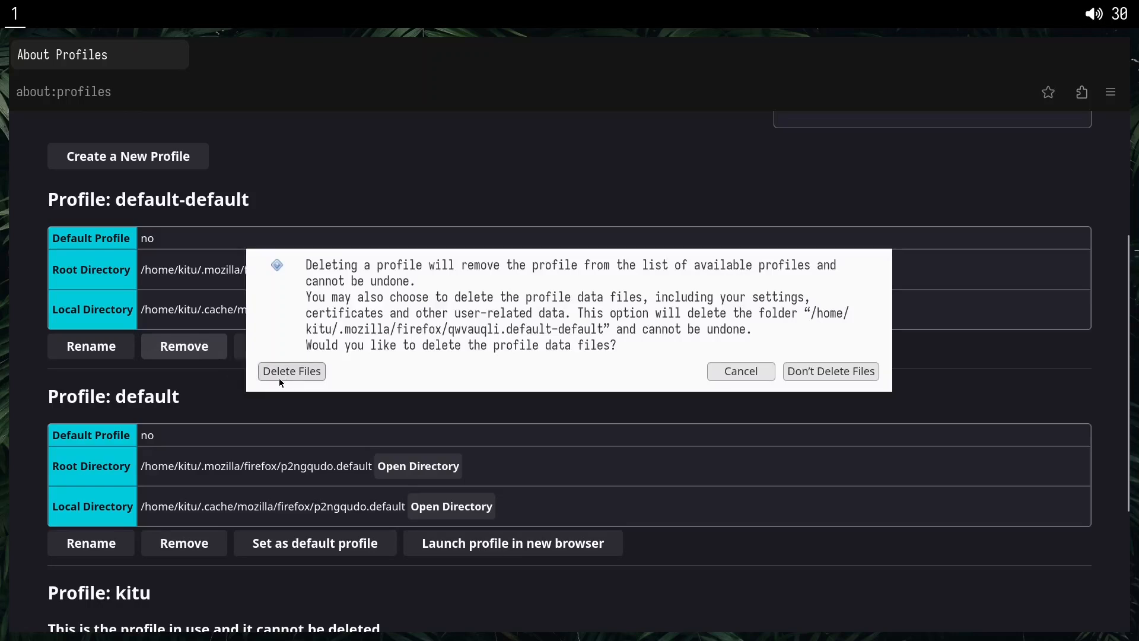
click(309, 375)
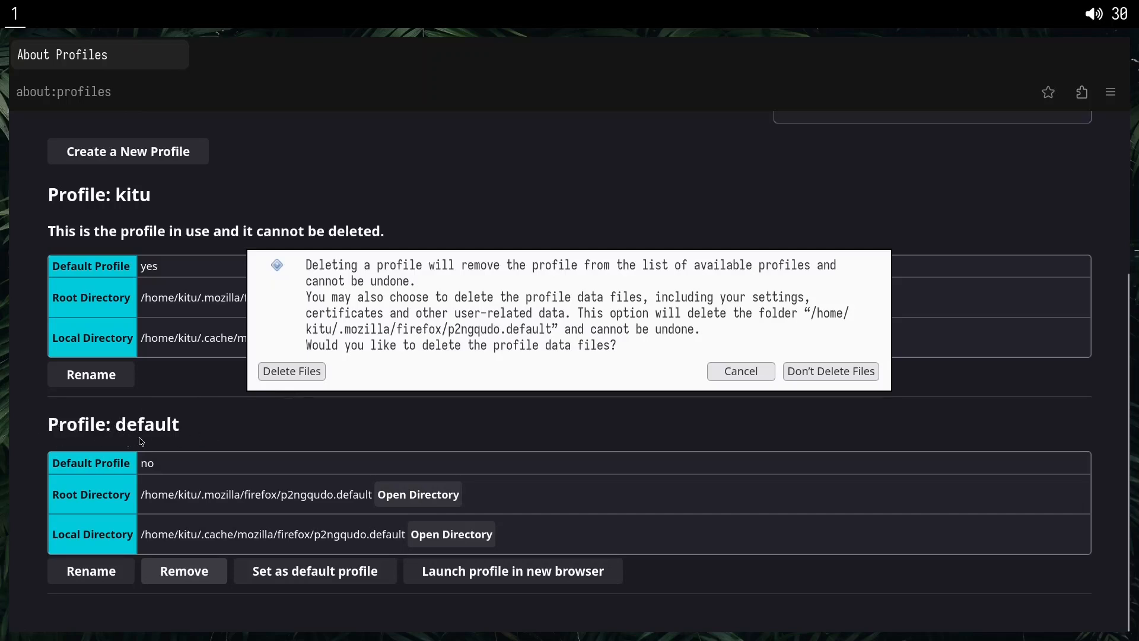
click(309, 374)
Switch to a new terminal, go to .mozilla/firefox and list its contents to check the remaining profile folders.
key(super+Return)
text(cd .mozilla/firefox/)
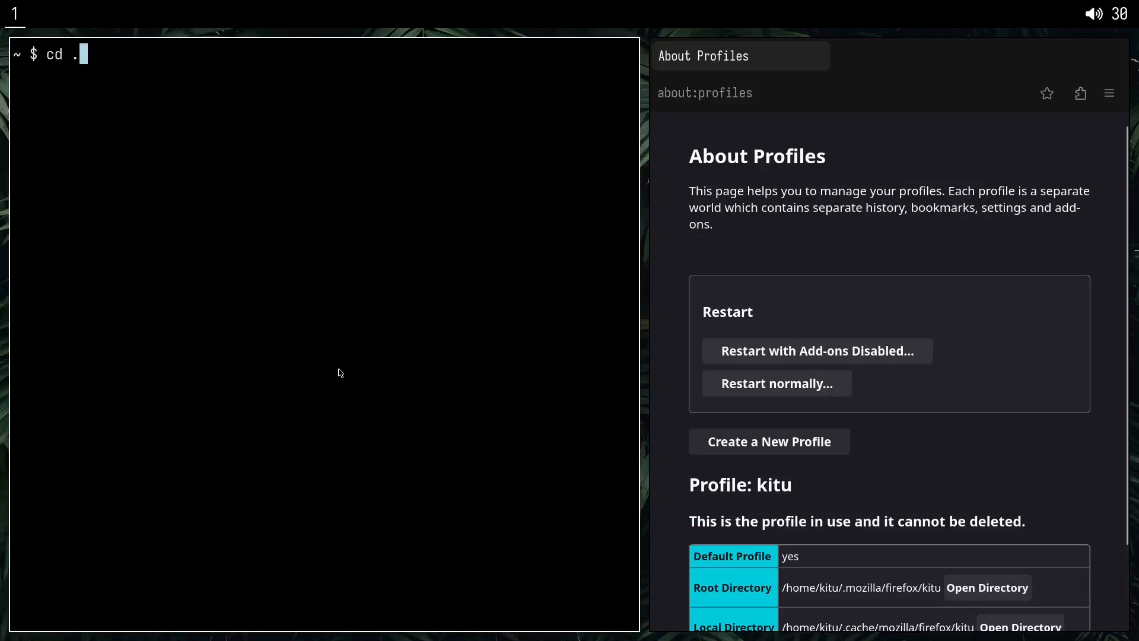
key(Return)
text(ls)
key(Return)
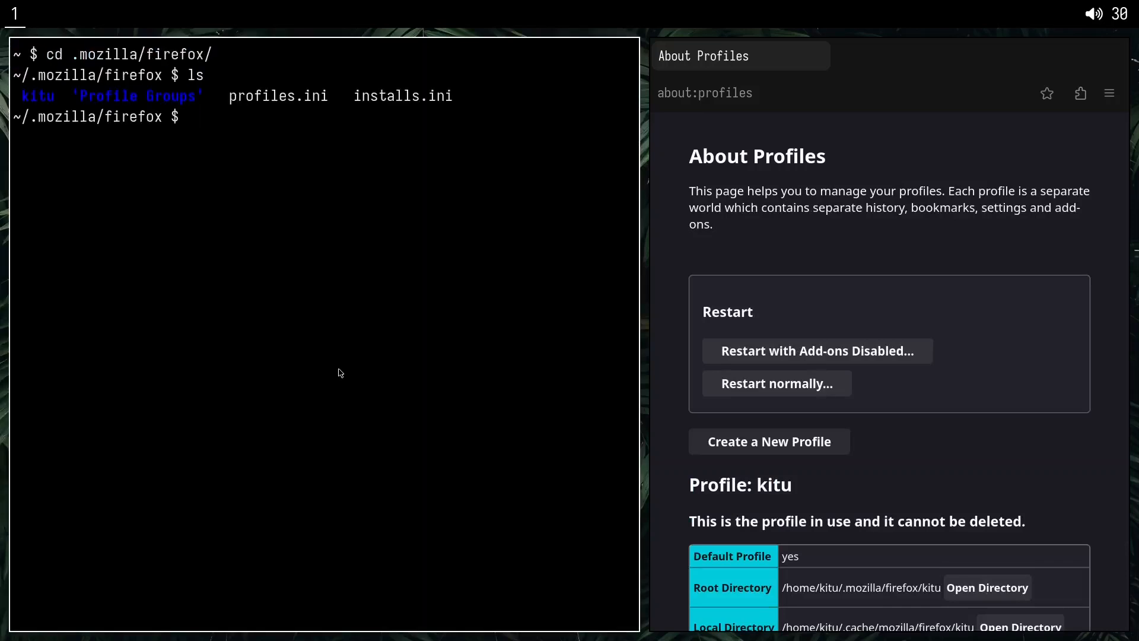
drag(24, 96, 344, 103)
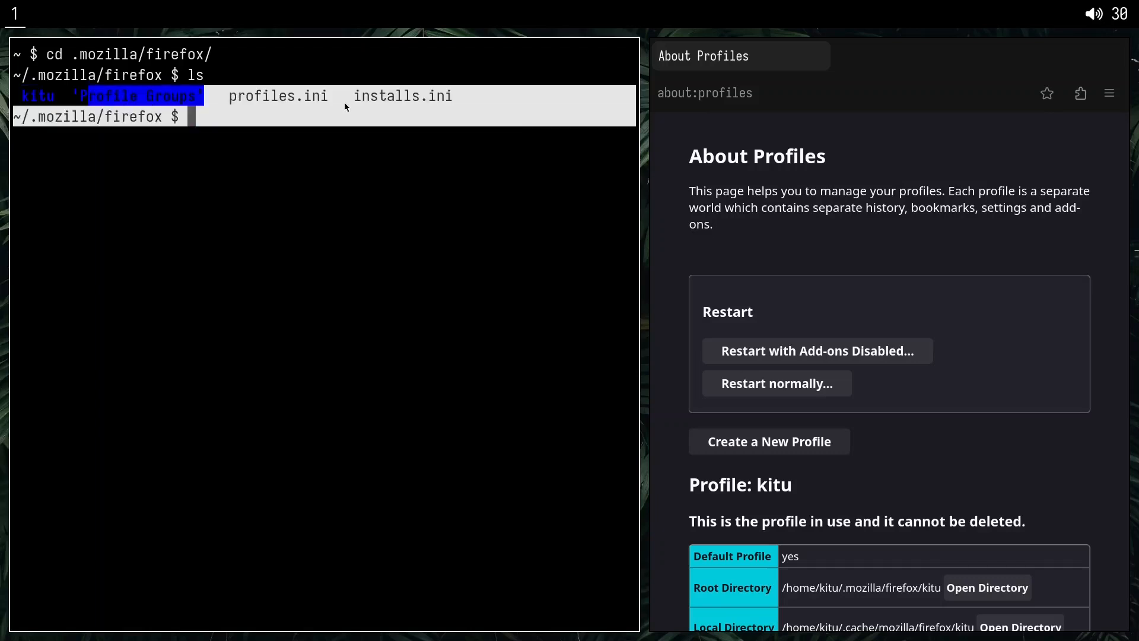
drag(449, 100, 440, 100)
drag(57, 98, 24, 100)
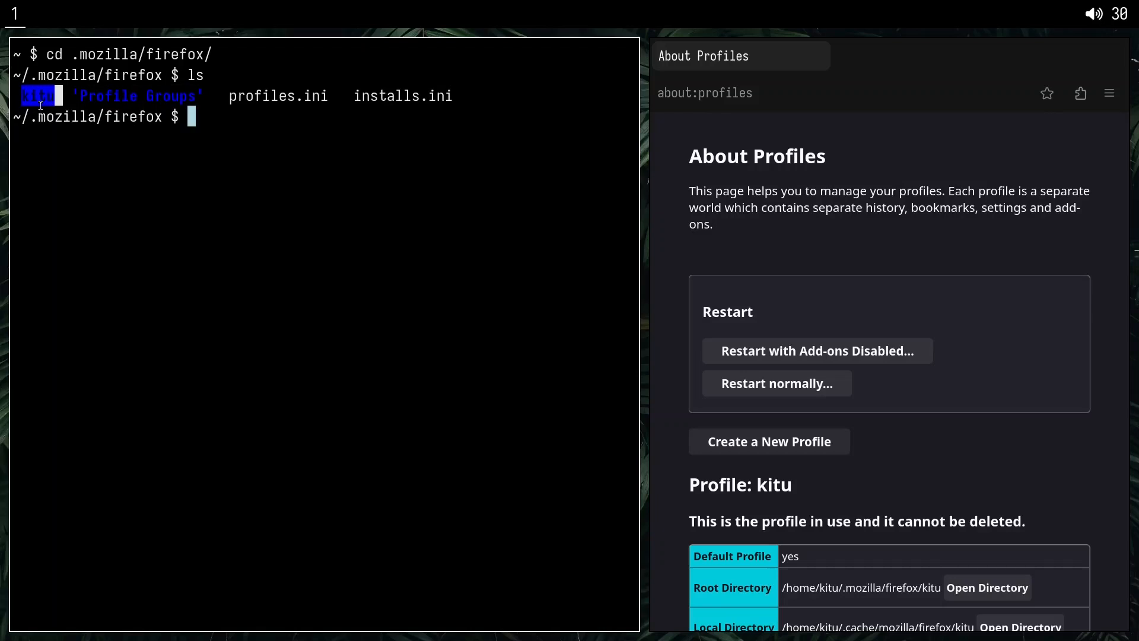
click(67, 100)
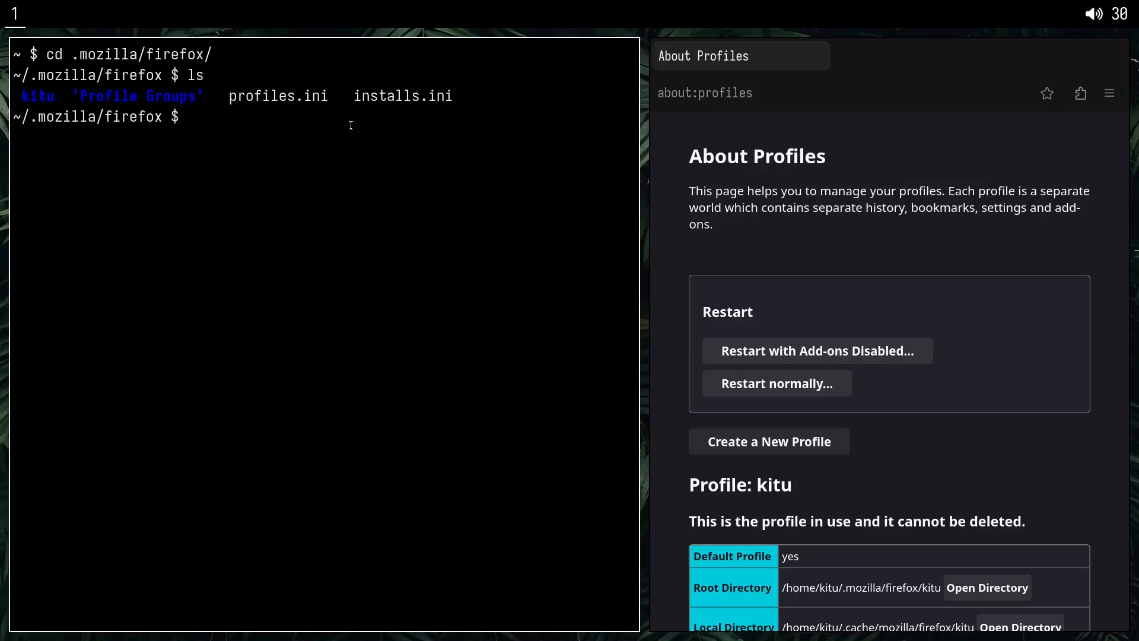
Clear the terminal and run doas xbps-install firefox.
key(ctrl+l)
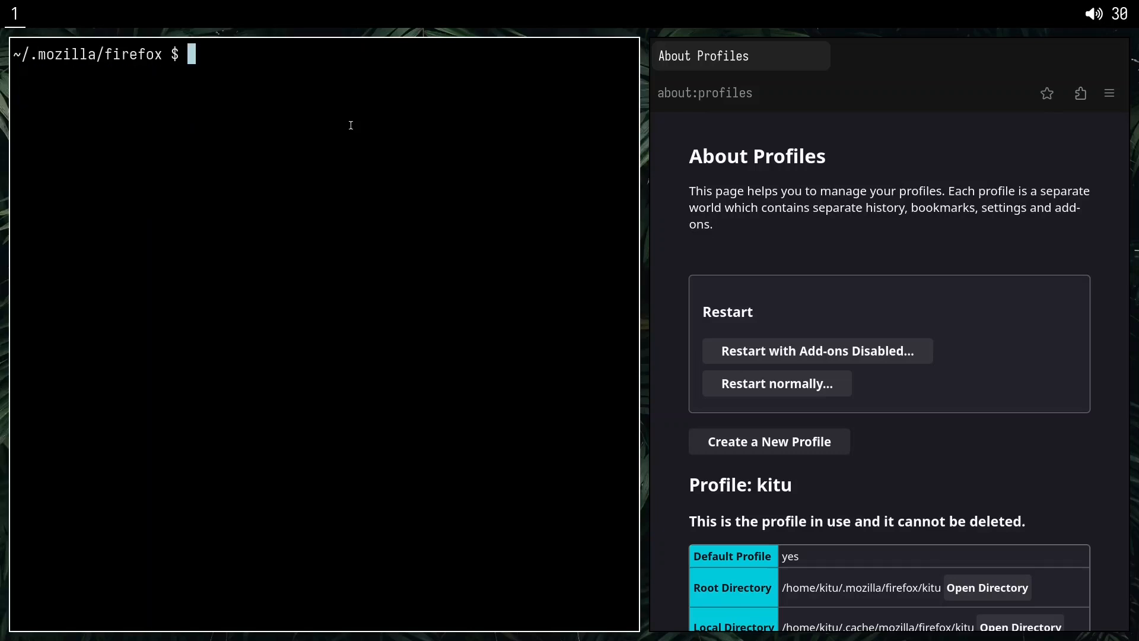
text(doas xbps-install firefox)
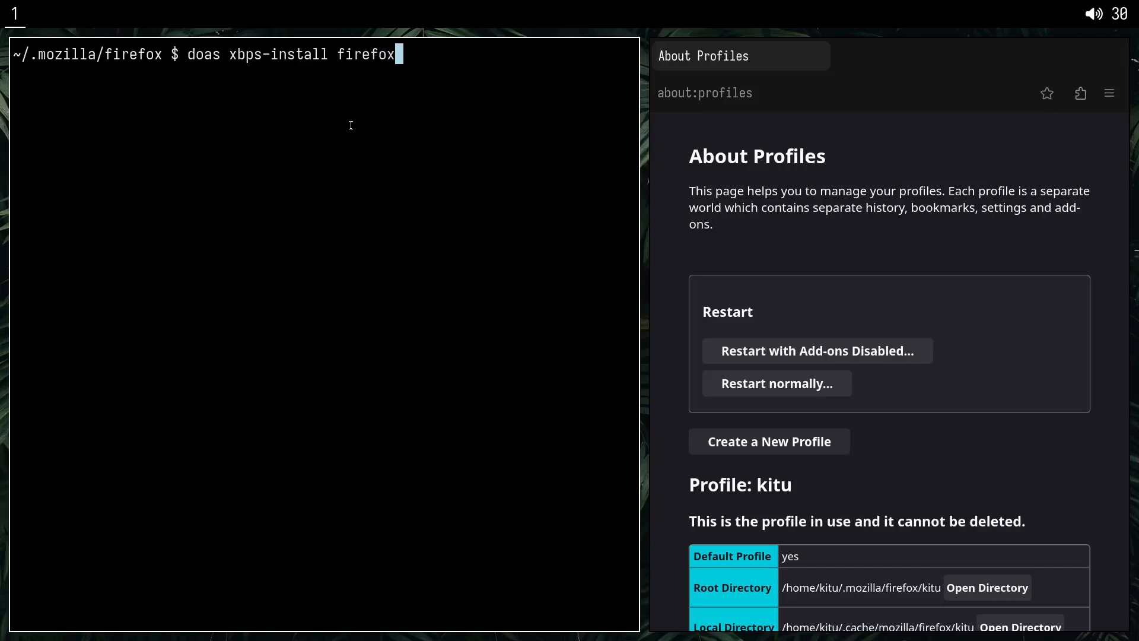
key(Return)
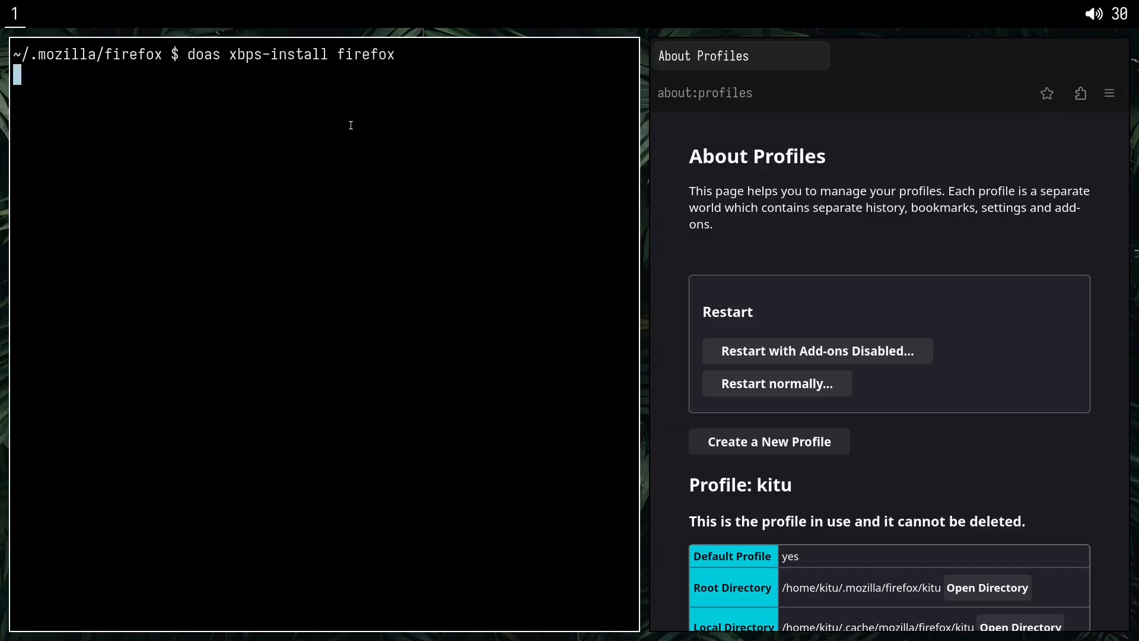